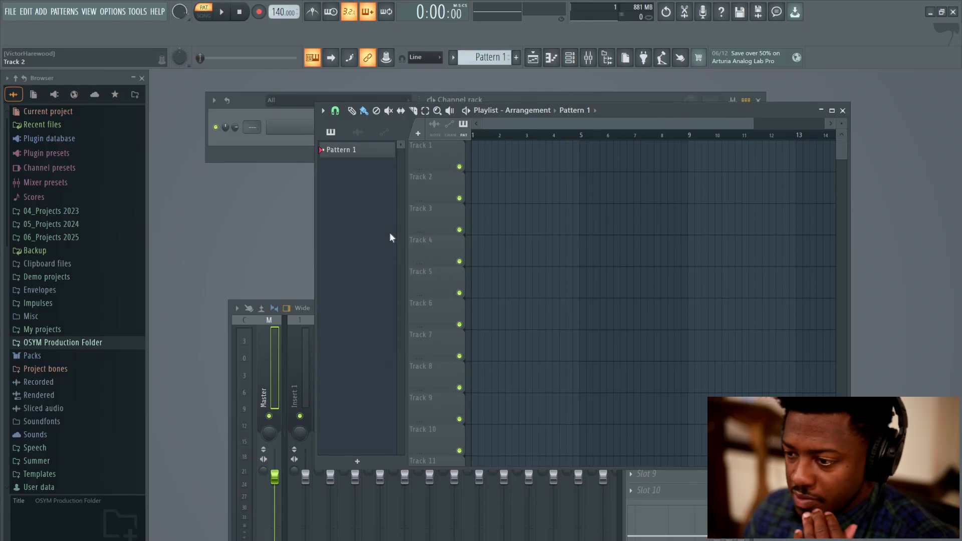
click(606, 59)
click(606, 59)
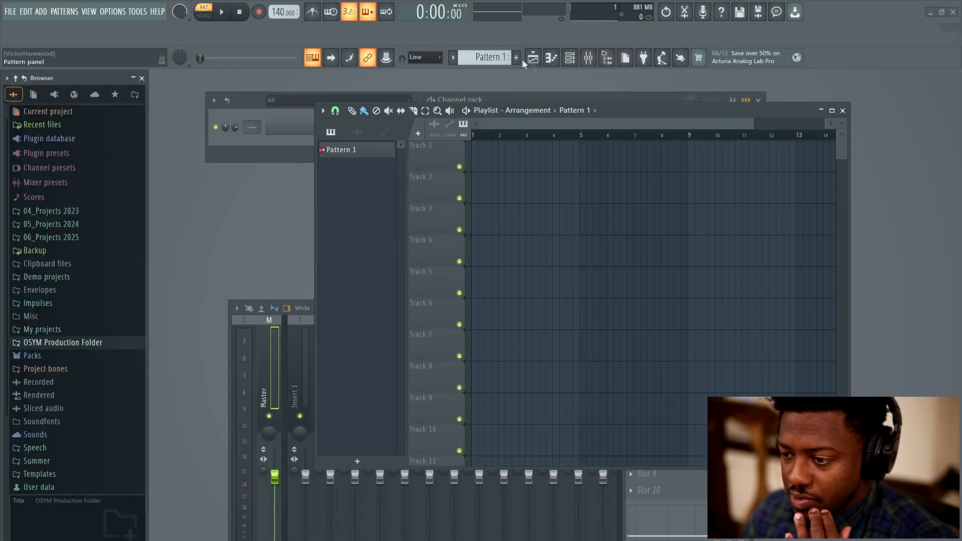
click(607, 59)
click(607, 59)
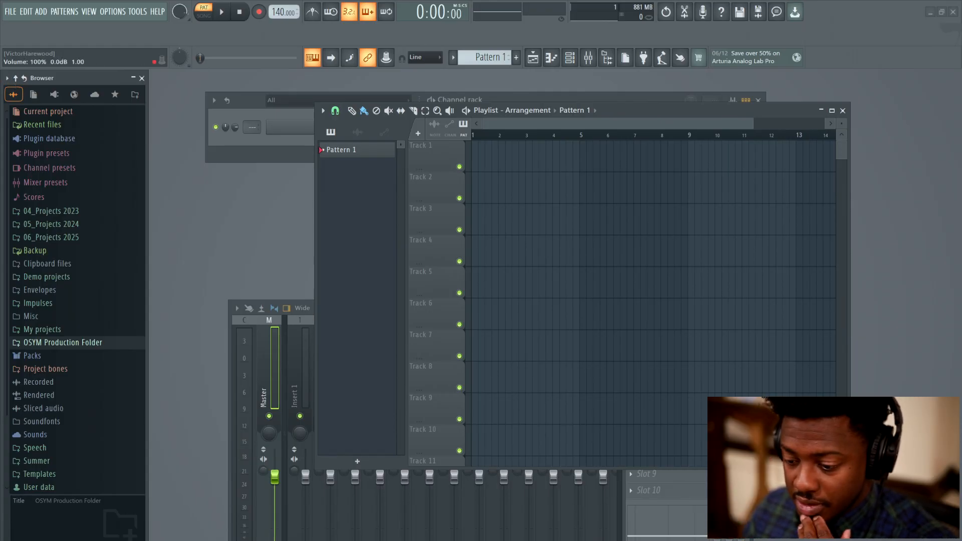
Switch to File Explorer and create a new folder named Summer Samples on the Desktop.
key(super+e)
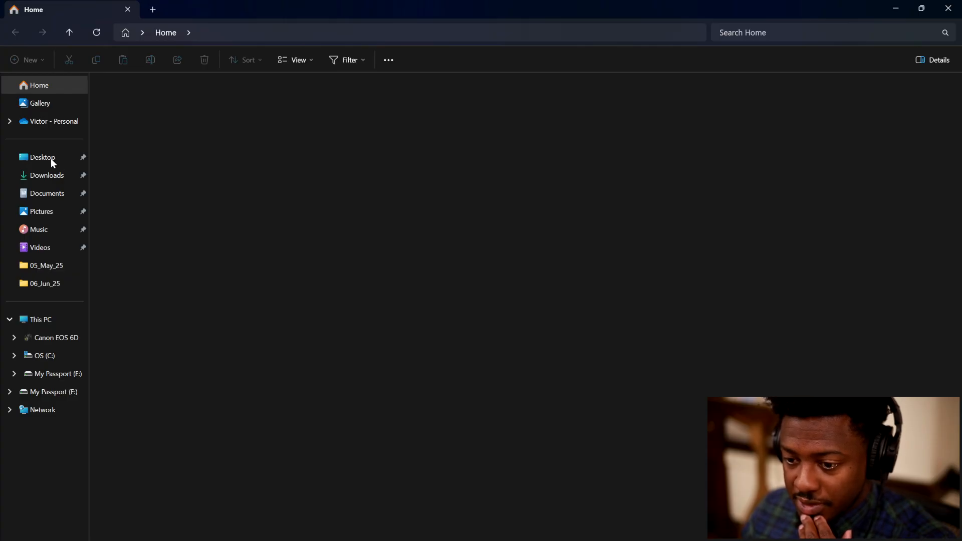
click(50, 159)
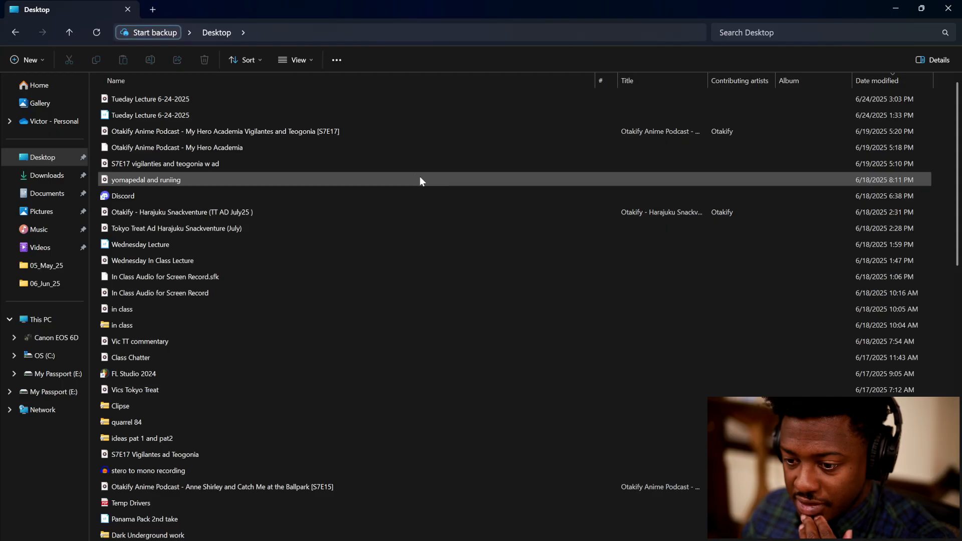
right_click(420, 178)
mouse_move(473, 267)
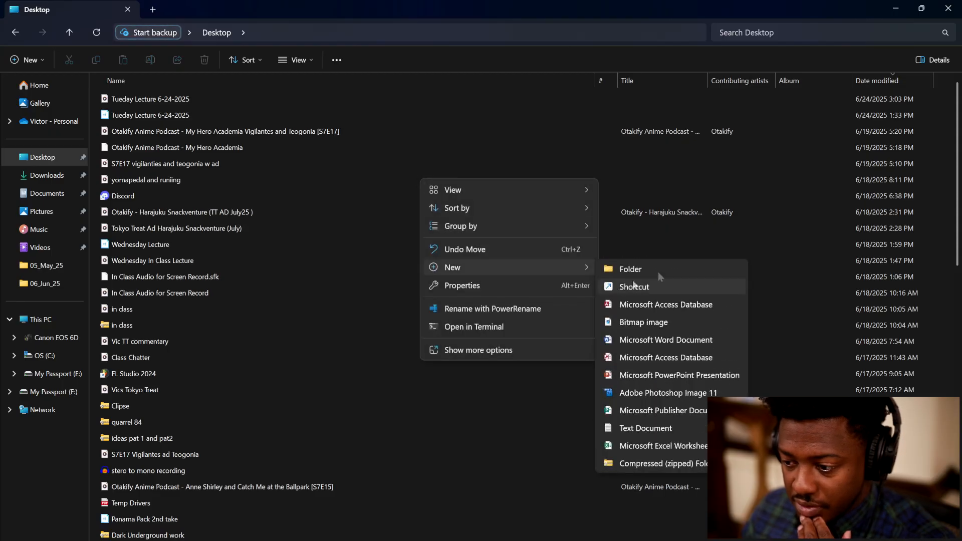
click(687, 263)
scroll(687, 263, down, 10)
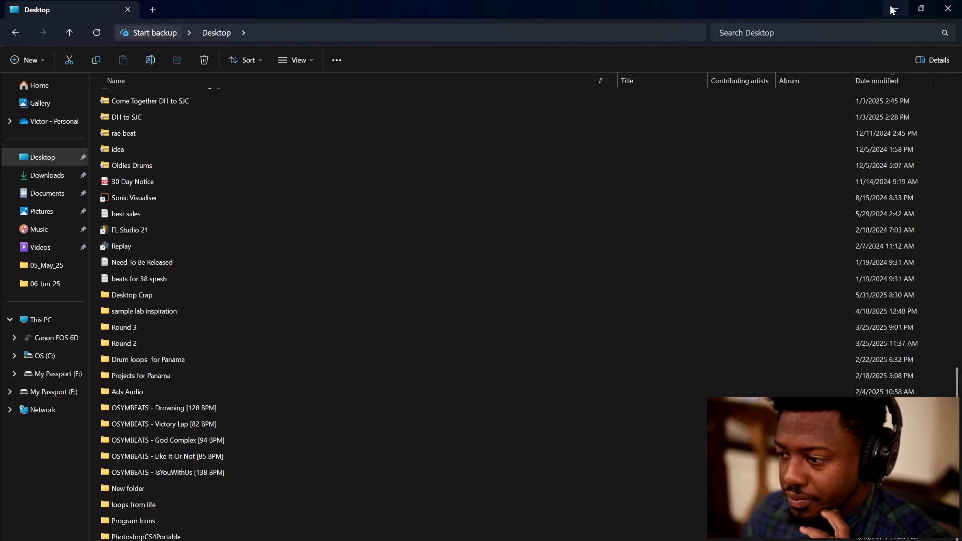
Move the OH GOSH DRUMKIT VOL. 8 and Panama Multi-kit folders from Downloads into the Summer Samples folder on the Desktop, and close File Explorer.
click(49, 179)
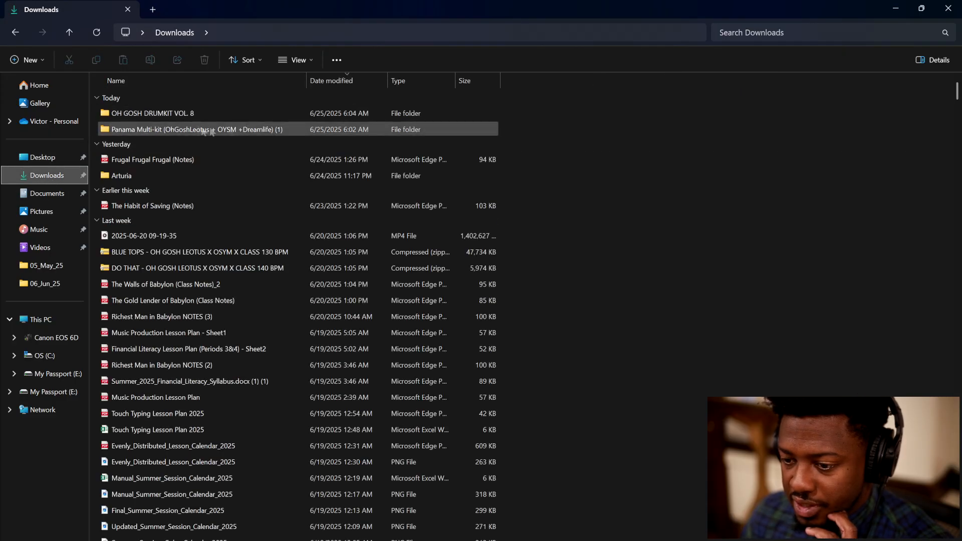
drag(529, 116, 161, 129)
right_click(164, 116)
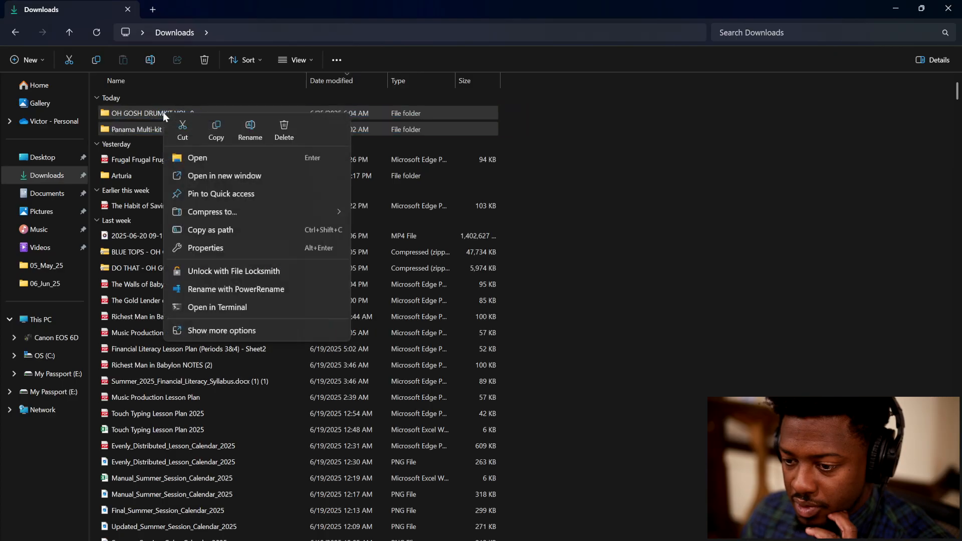
click(190, 136)
click(42, 157)
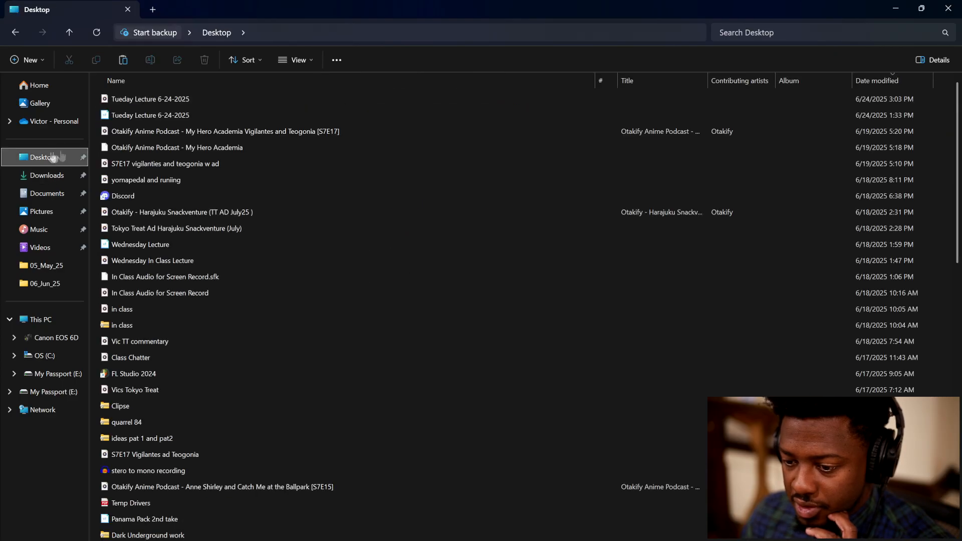
scroll(316, 447, down, 20)
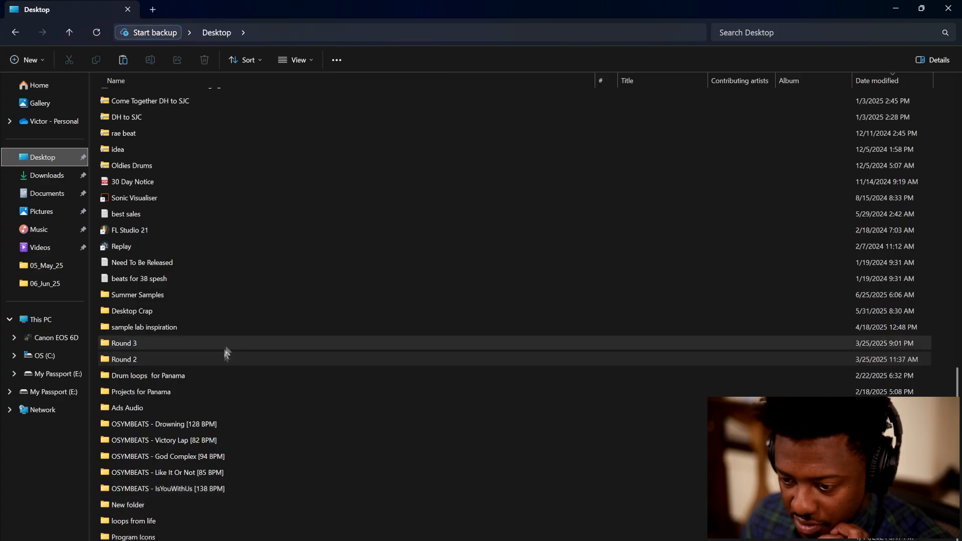
double_click(236, 299)
right_click(287, 227)
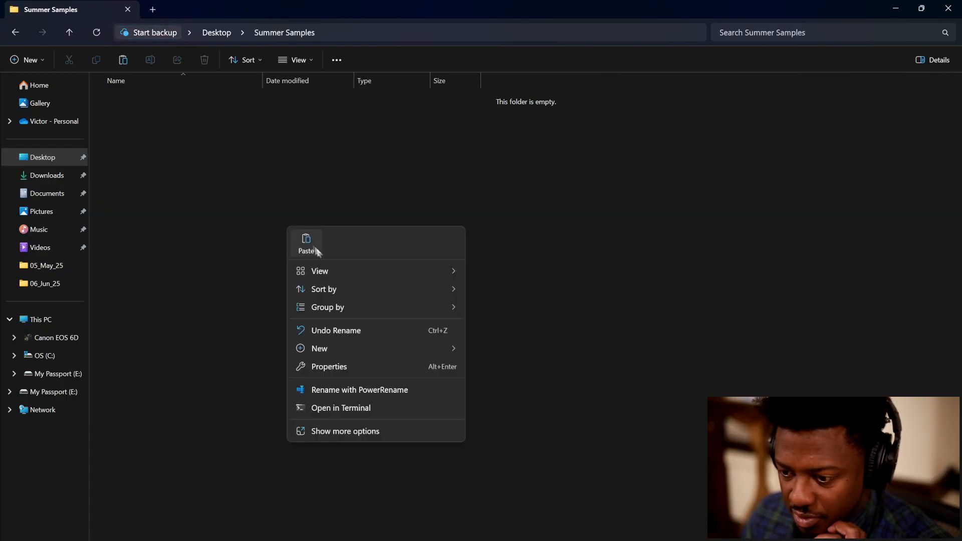
click(315, 247)
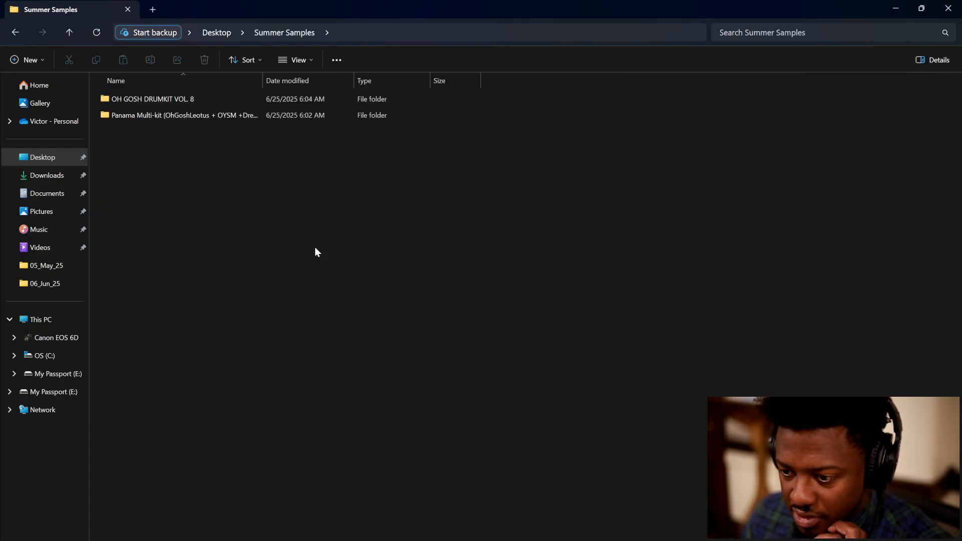
click(950, 9)
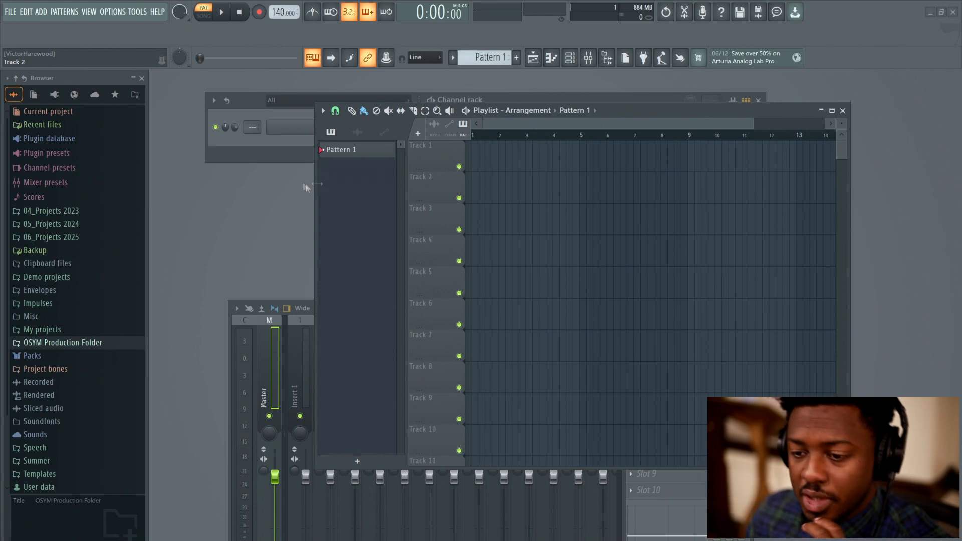
Add the Desktop folder Summer Samples to the browser's extra search folders and expand it in the browser.
click(8, 79)
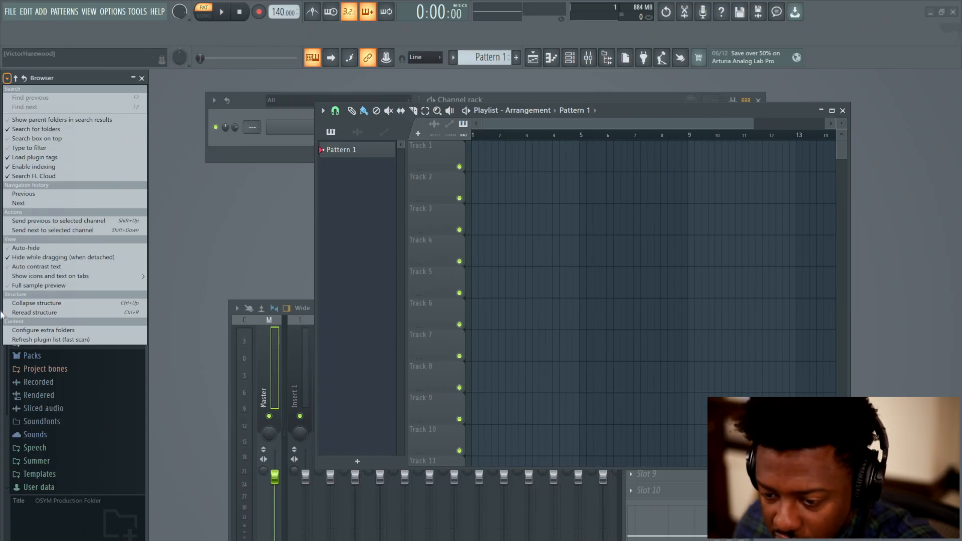
click(36, 330)
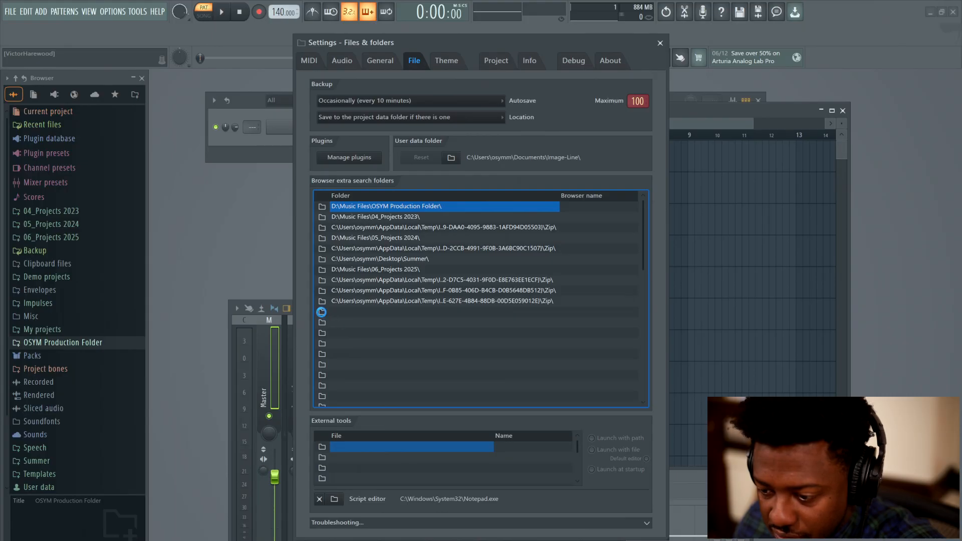
click(321, 312)
drag(378, 201, 382, 125)
click(353, 164)
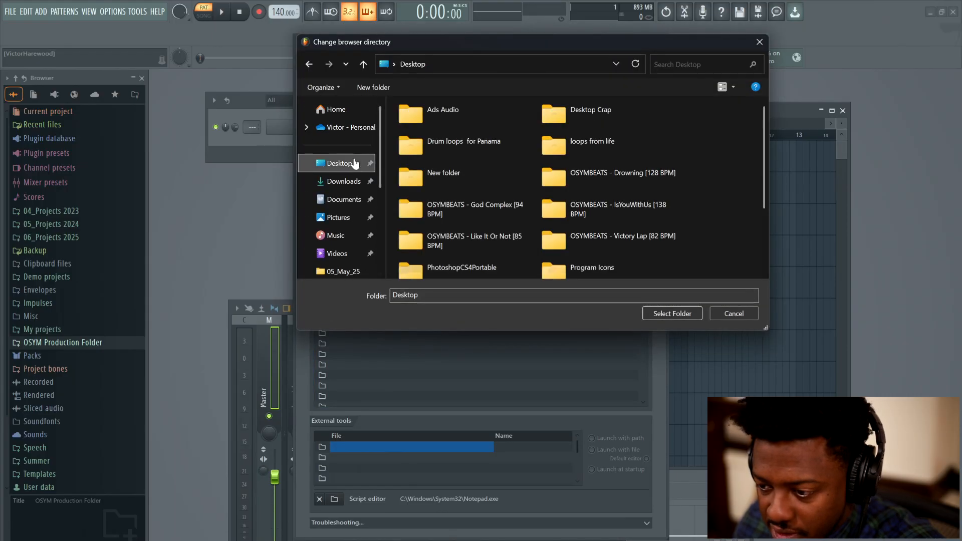
scroll(763, 161, down, 3)
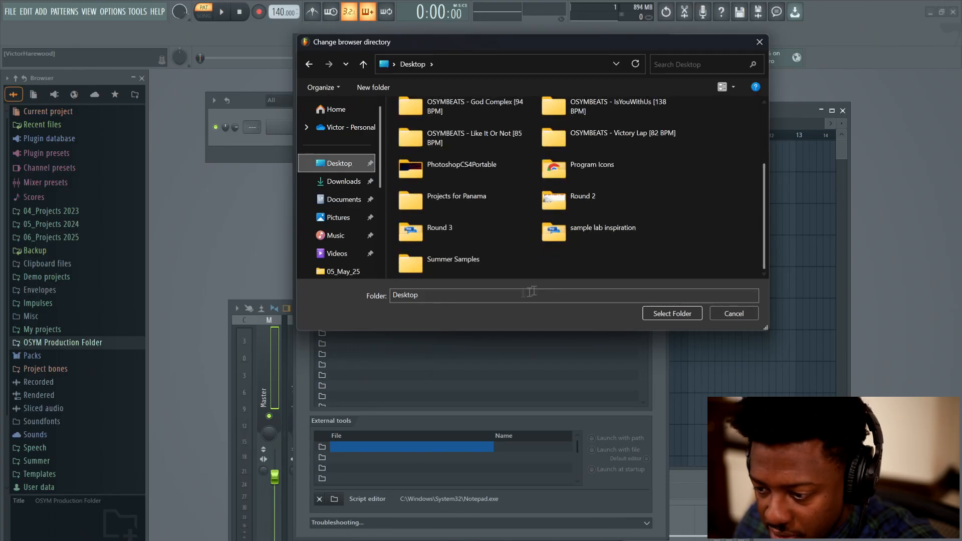
click(447, 259)
click(670, 314)
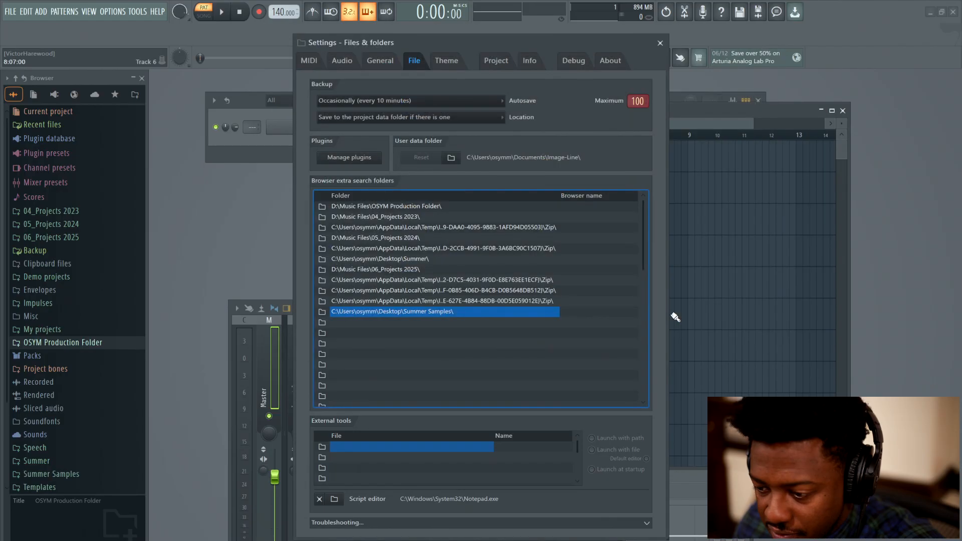
click(660, 43)
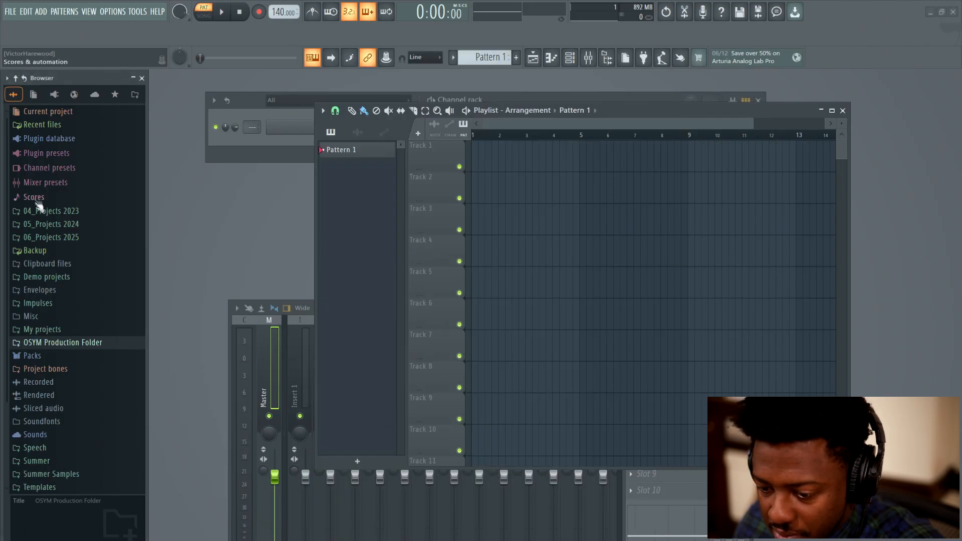
click(70, 478)
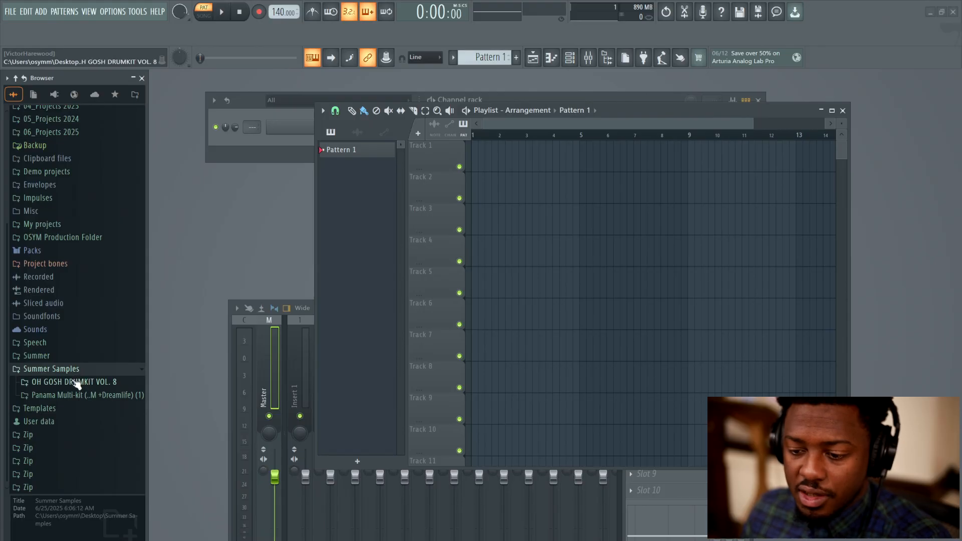
Open the Sampler channel's settings from the channel rack and move its window clear of the browser.
click(289, 145)
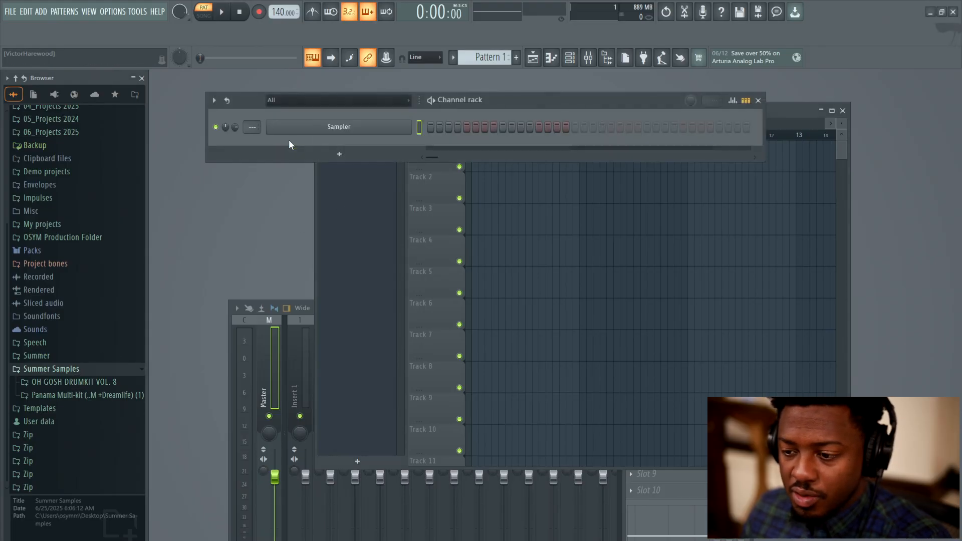
click(353, 129)
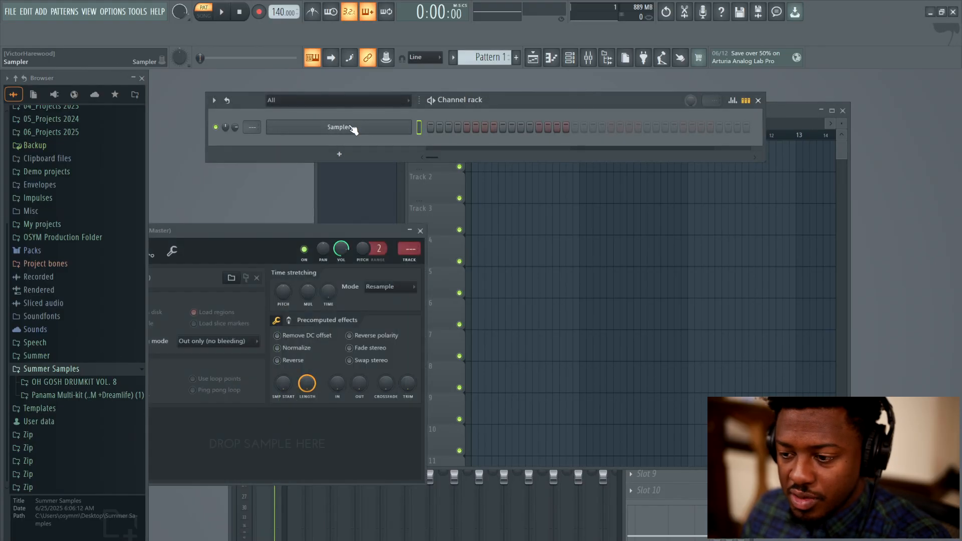
drag(236, 230, 472, 241)
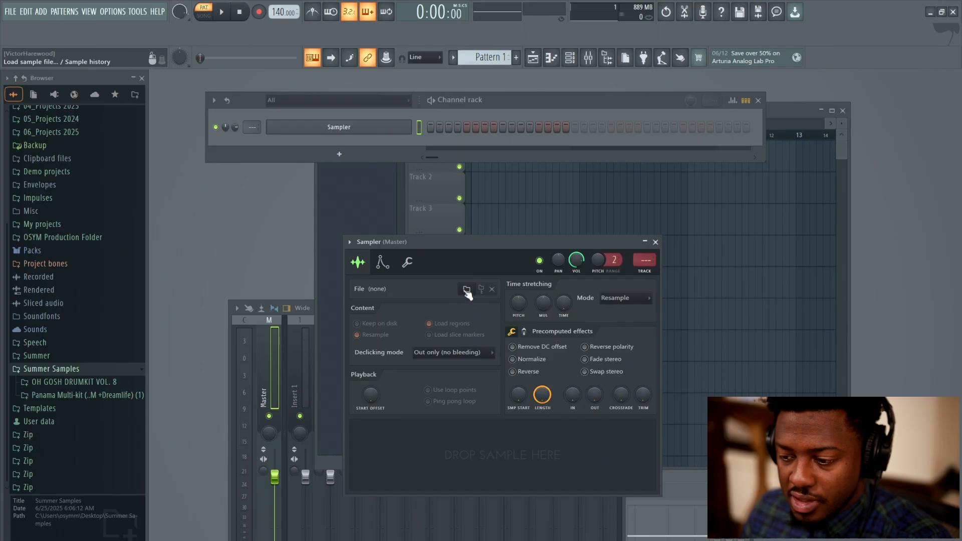
Load the sample OGV8_DB1_138 BPM from the OGDKV8 drumbreaks folder of OH GOSH DRUMKIT VOL. 8 into the Sampler channel.
click(465, 289)
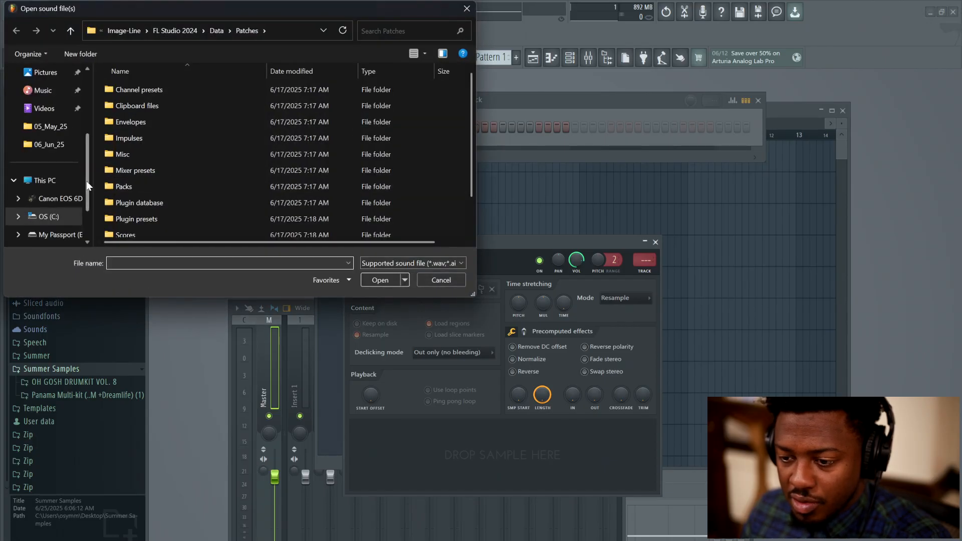
scroll(86, 181, up, 2)
scroll(50, 150, up, 4)
click(46, 148)
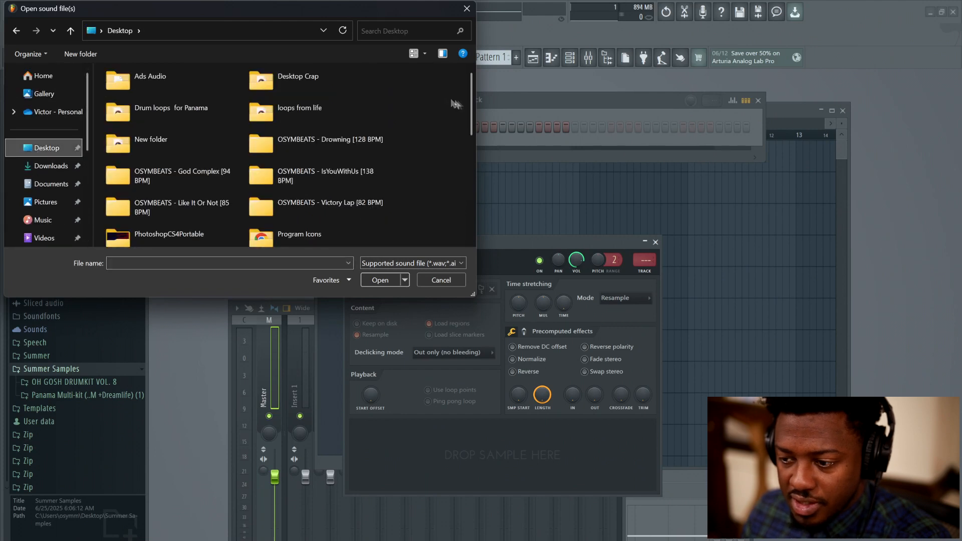
drag(473, 104, 471, 160)
double_click(173, 162)
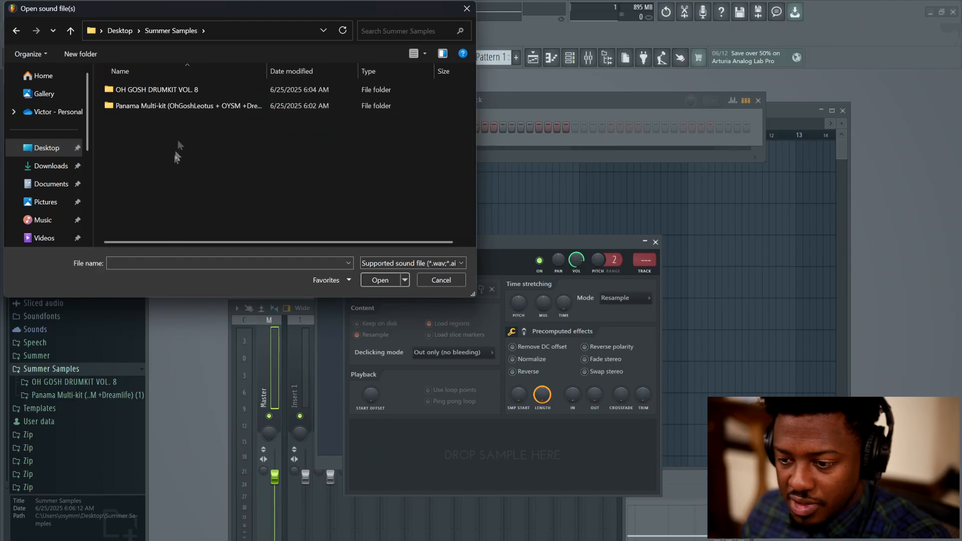
double_click(177, 89)
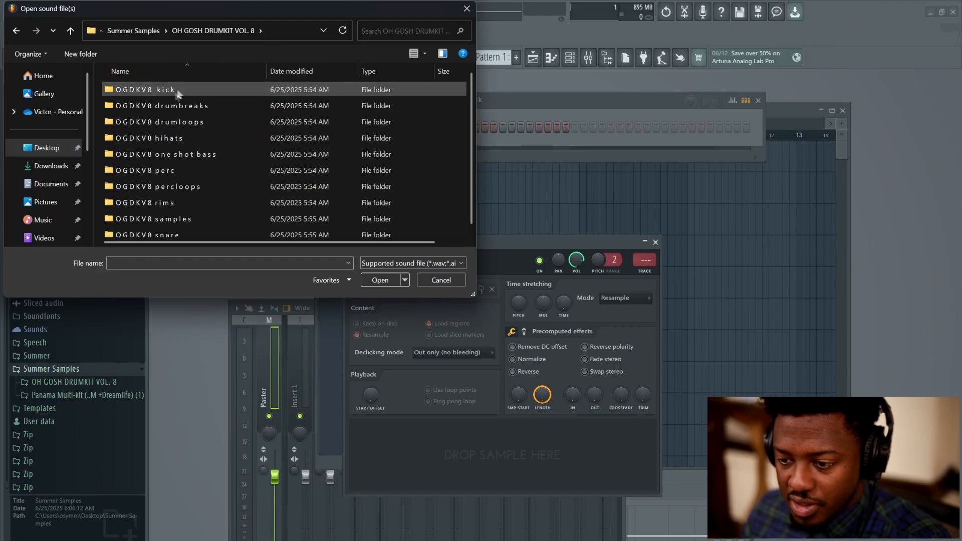
double_click(169, 106)
click(158, 125)
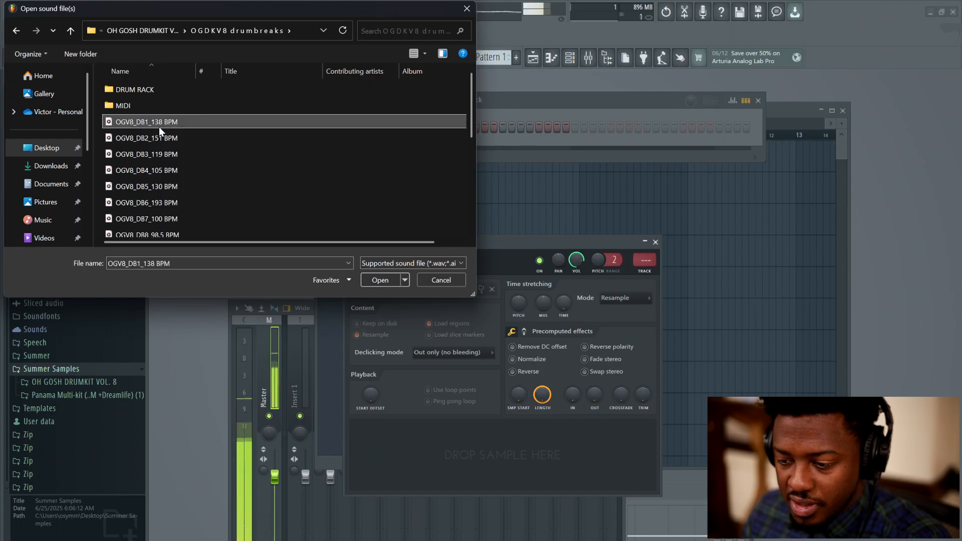
click(383, 281)
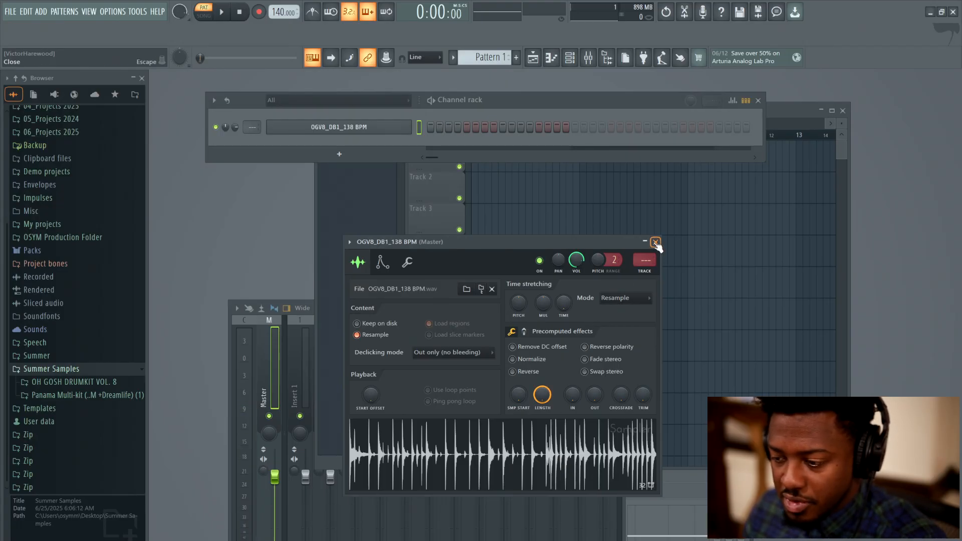
Preview the drum breaks from OGV8_DB2_151 BPM to OGV8_DB5_130 BPM for the Sampler channel without loading any of them.
click(466, 288)
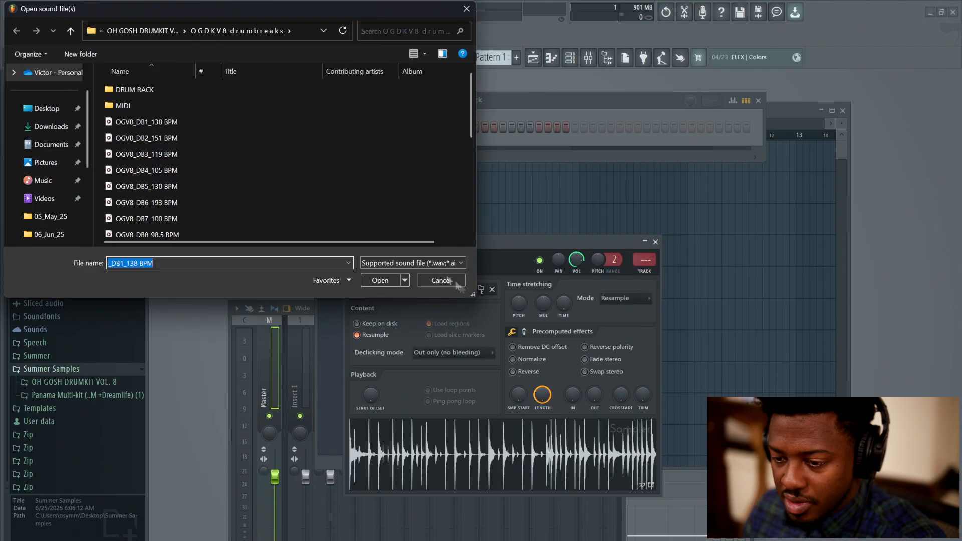
click(172, 140)
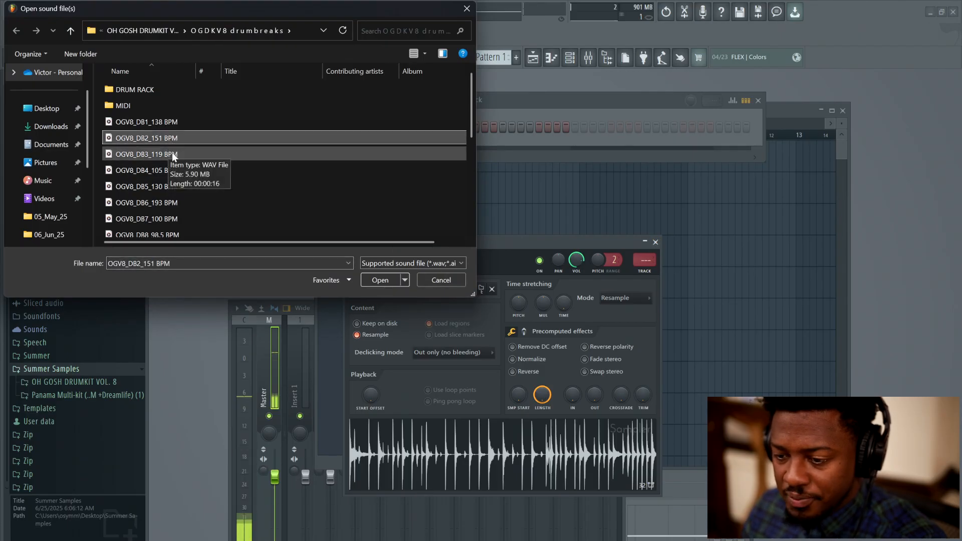
click(173, 154)
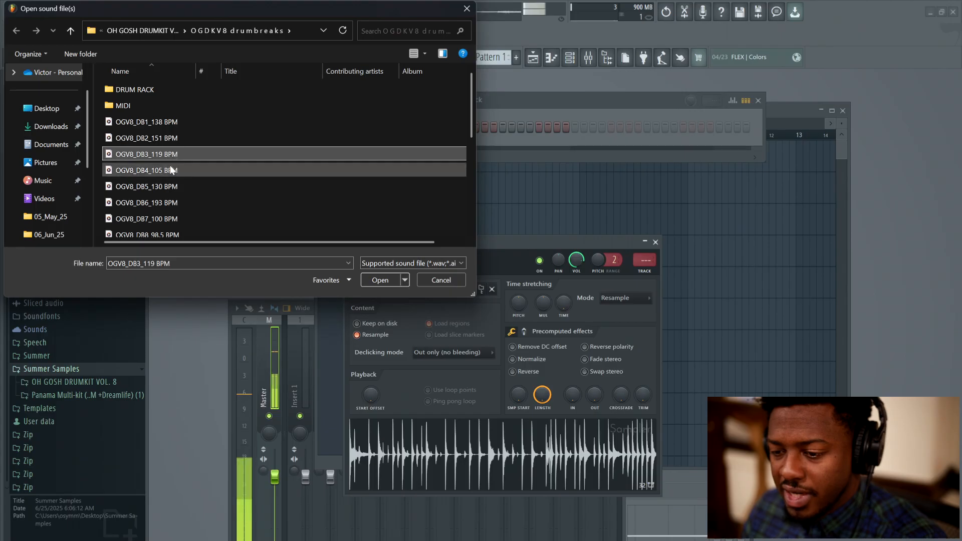
click(171, 170)
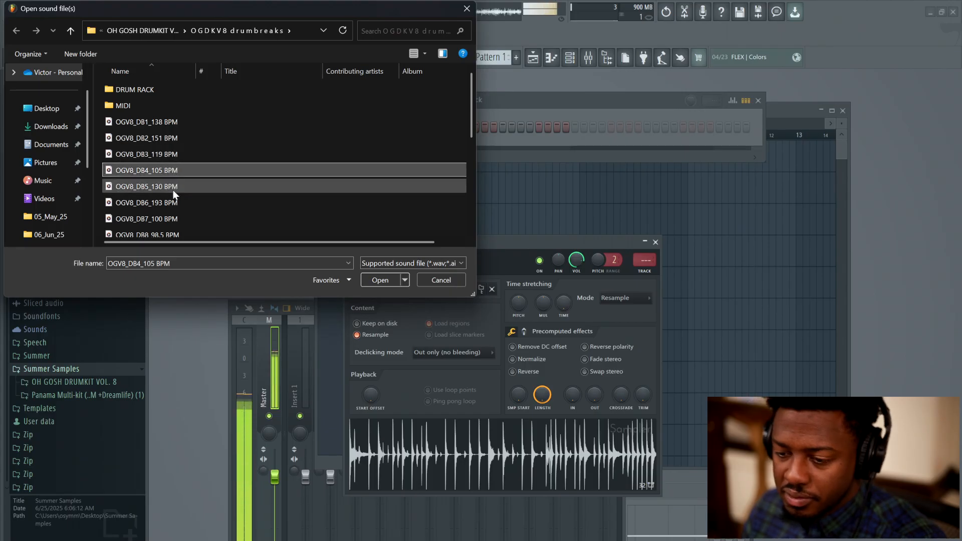
click(173, 189)
key(Escape)
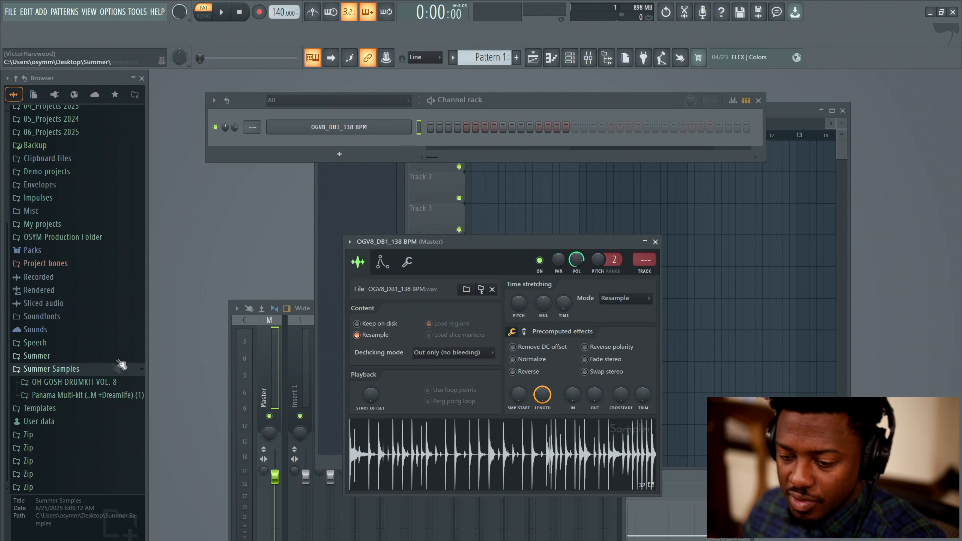
Expand the OH GOSH DRUMKIT VOL. 8 folder and its OGDKV8 kick subfolder in the browser.
click(78, 384)
click(93, 399)
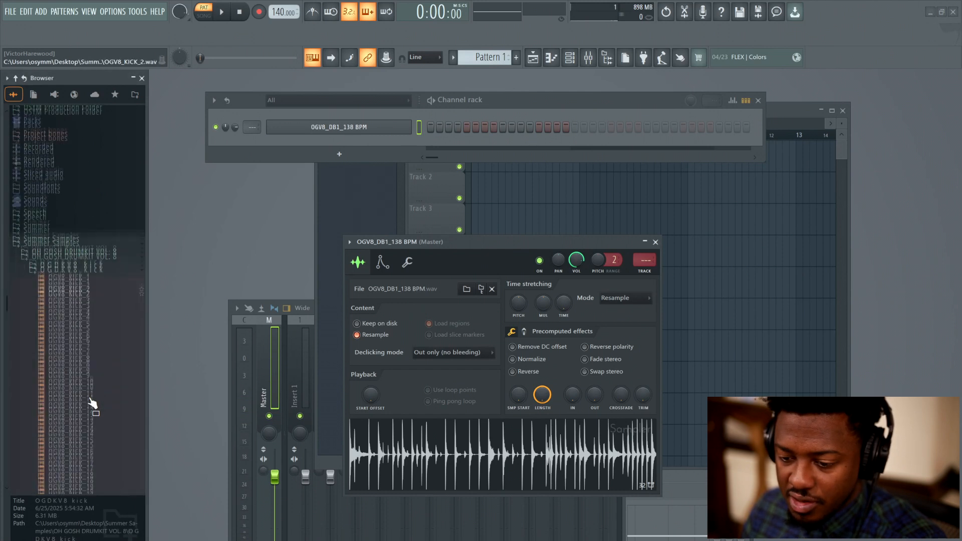
Preview the kicks from OGV8_KICK_1 to OGV8_KICK_14 in the OGDKV8 kick folder.
click(70, 279)
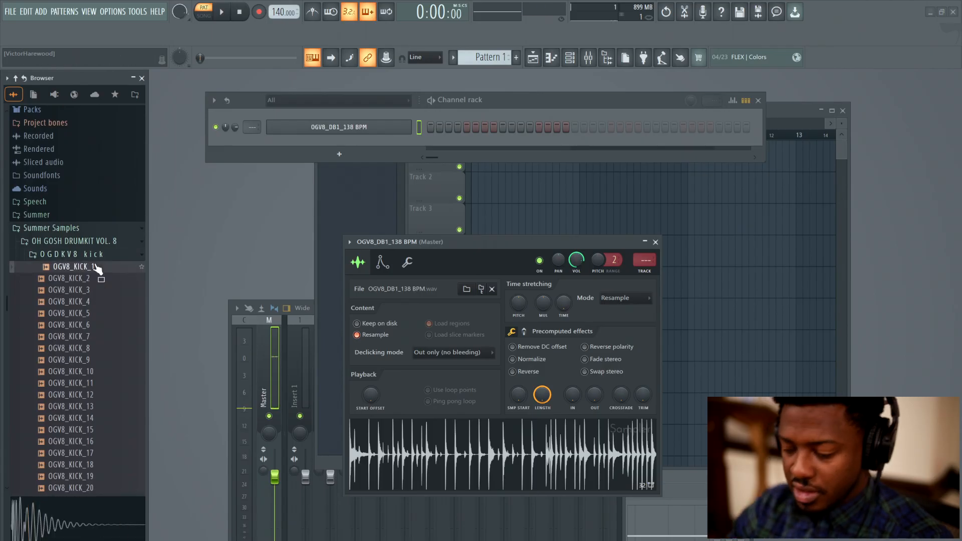
key(Down)
key(Down)
key(Down)
key(Down)
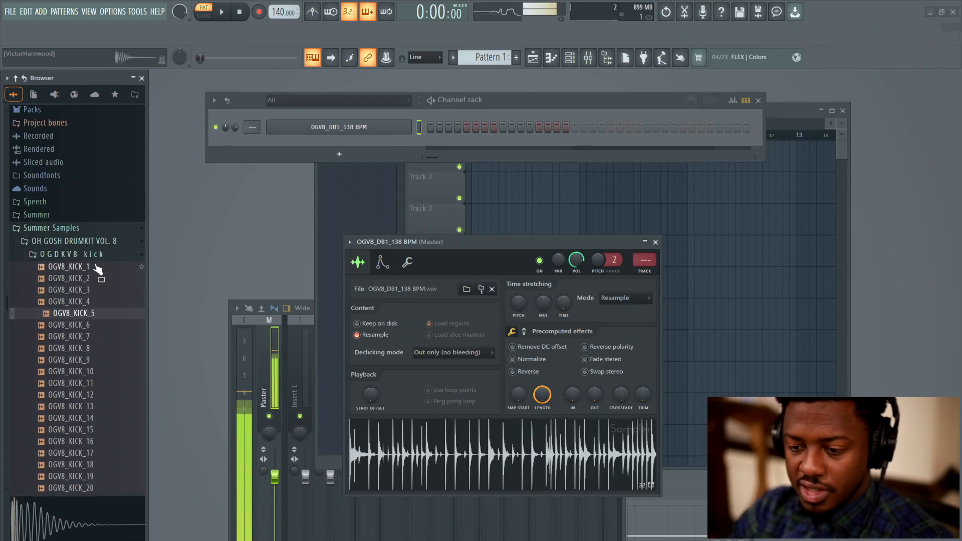
key(Down)
key(Down)
key(Down)
key(Down)
key(Down)
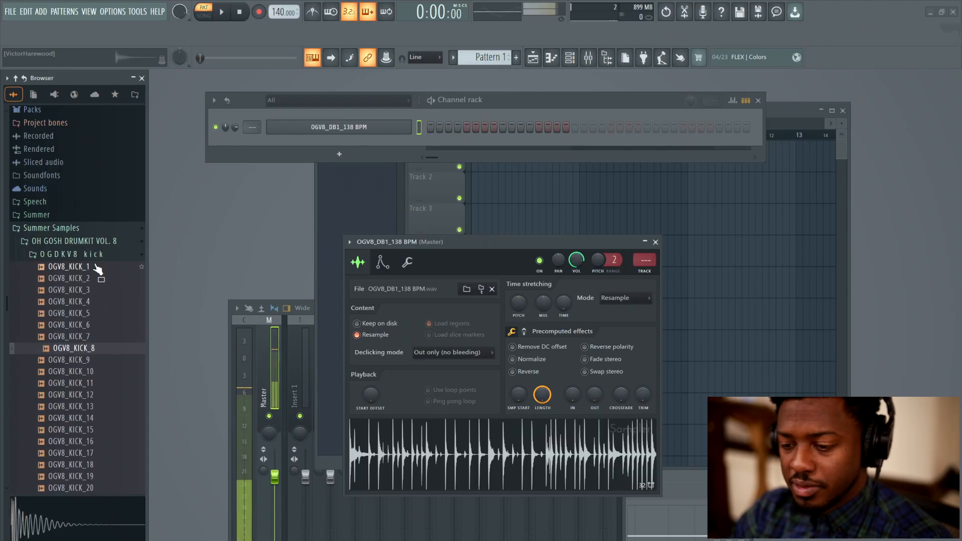
key(Down)
key(Down)
key(Down)
scroll(98, 270, up, 3)
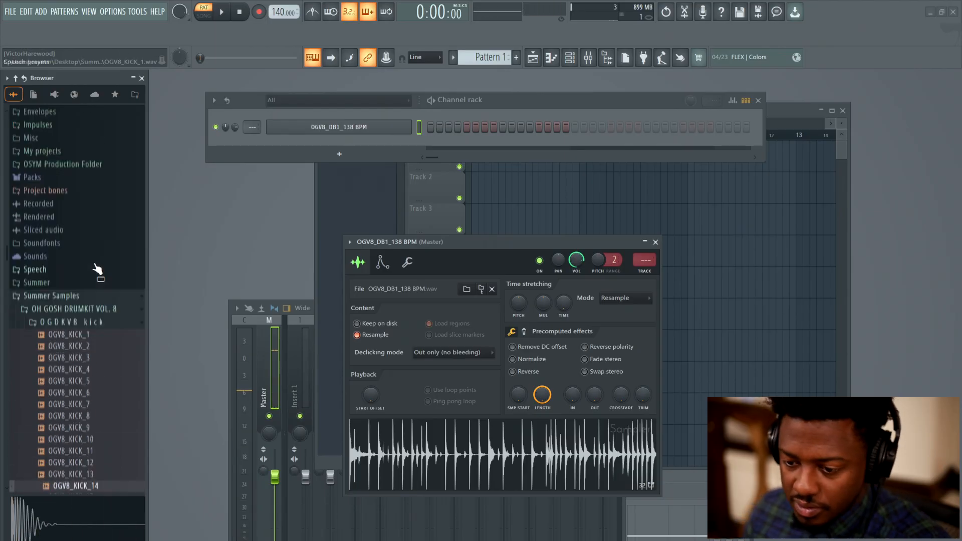
Close the OGV8_DB1_138 BPM channel's settings and collapse the OGDKV8 kick and OH GOSH DRUMKIT VOL. 8 folders.
click(656, 241)
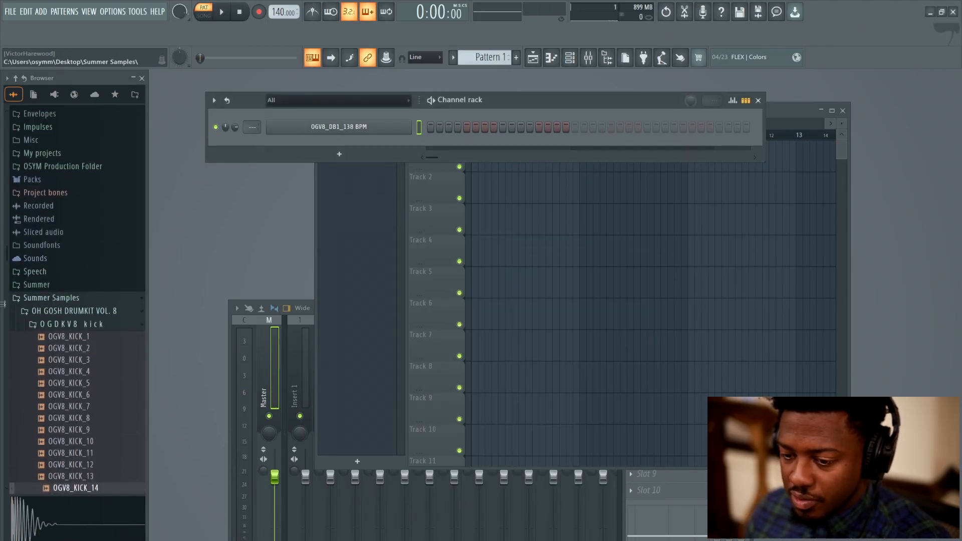
click(75, 325)
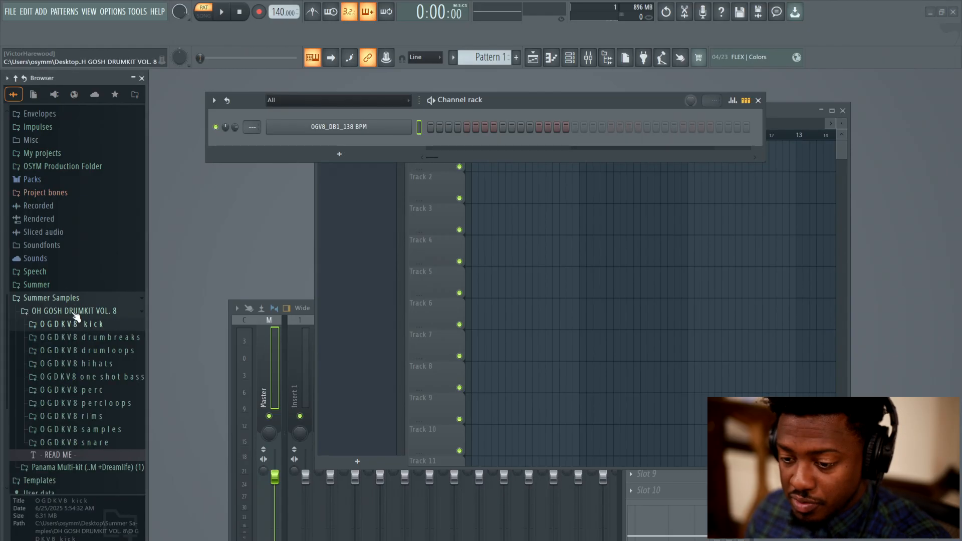
click(75, 311)
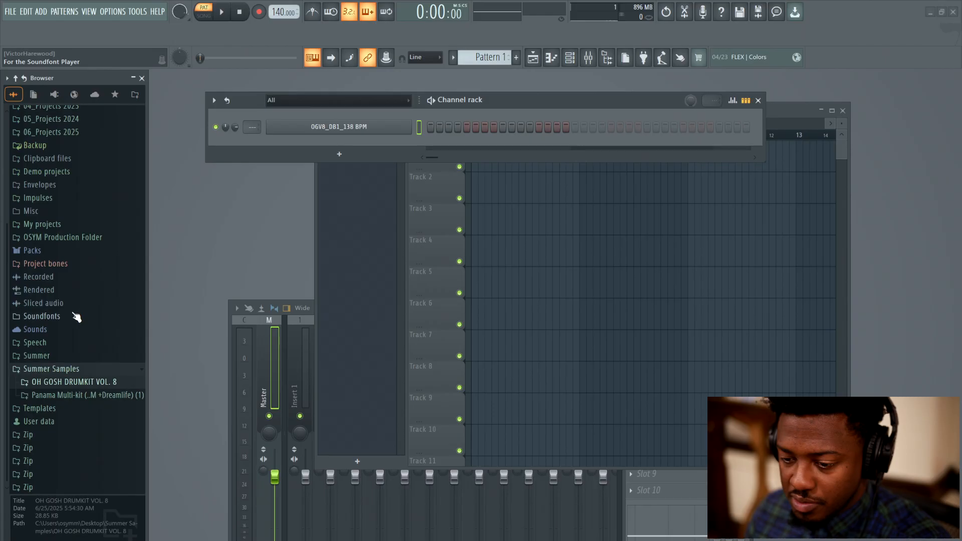
Expand the Panama Multi-kit folder under Summer Samples and the Panama Multi-kit folder nested inside it.
click(71, 399)
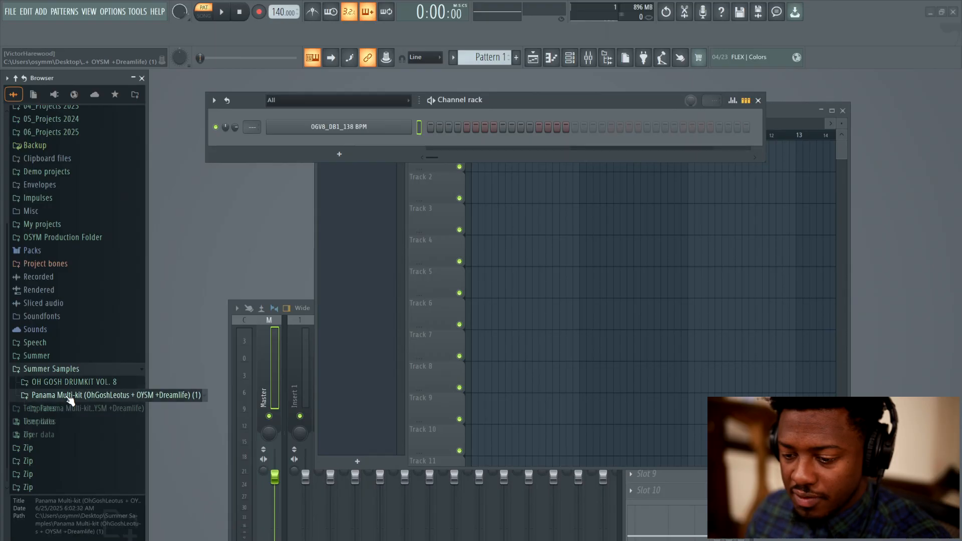
click(75, 408)
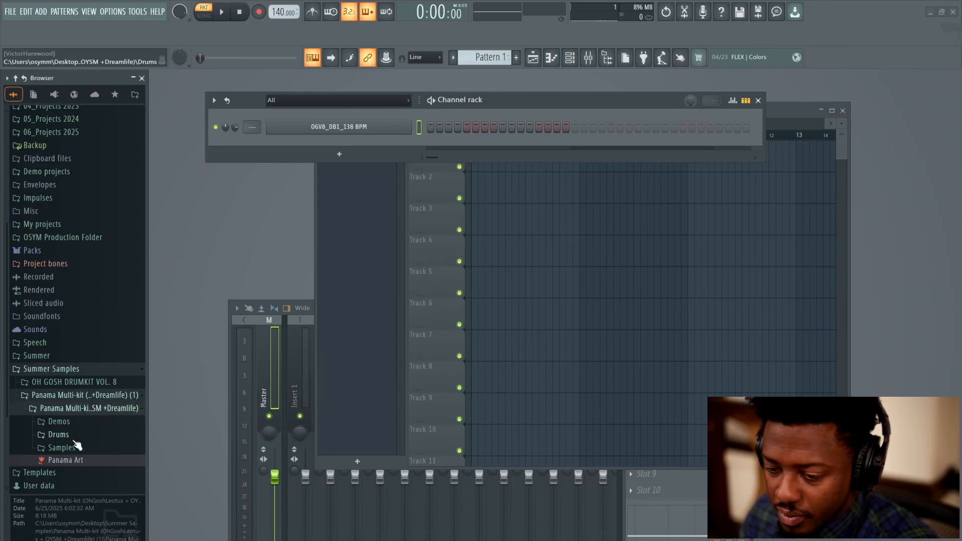
Review the subfolders of OH GOSH DRUMKIT VOL. 8 in the browser and collapse that folder again.
click(76, 384)
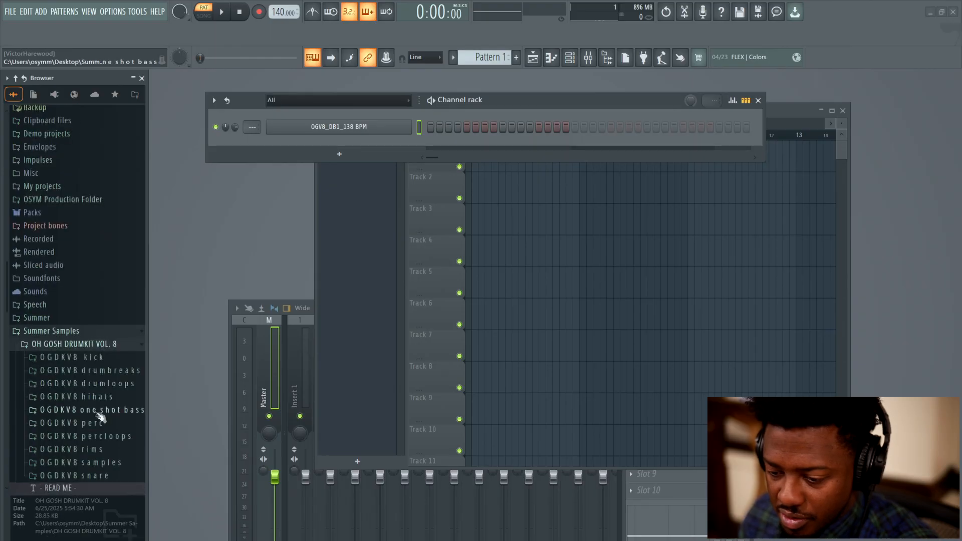
scroll(115, 431, down, 3)
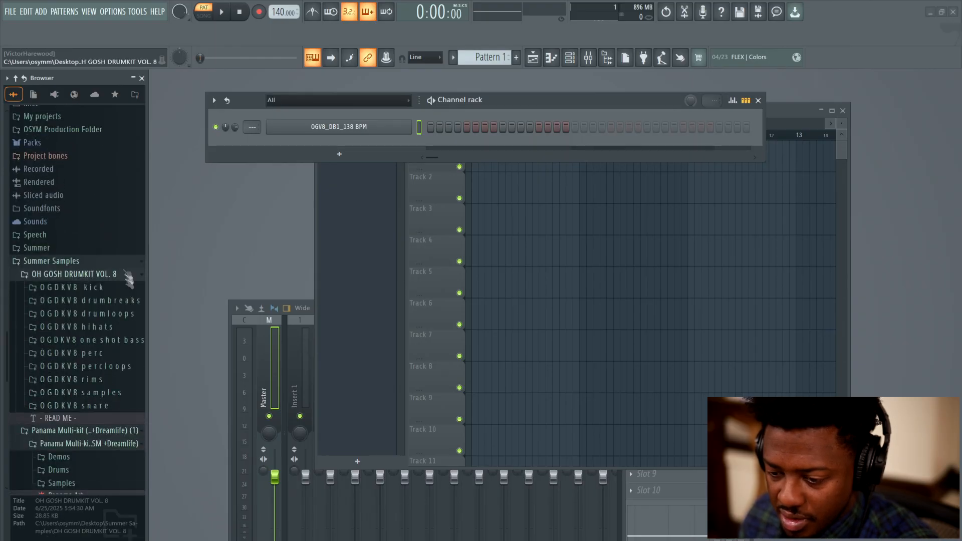
click(102, 277)
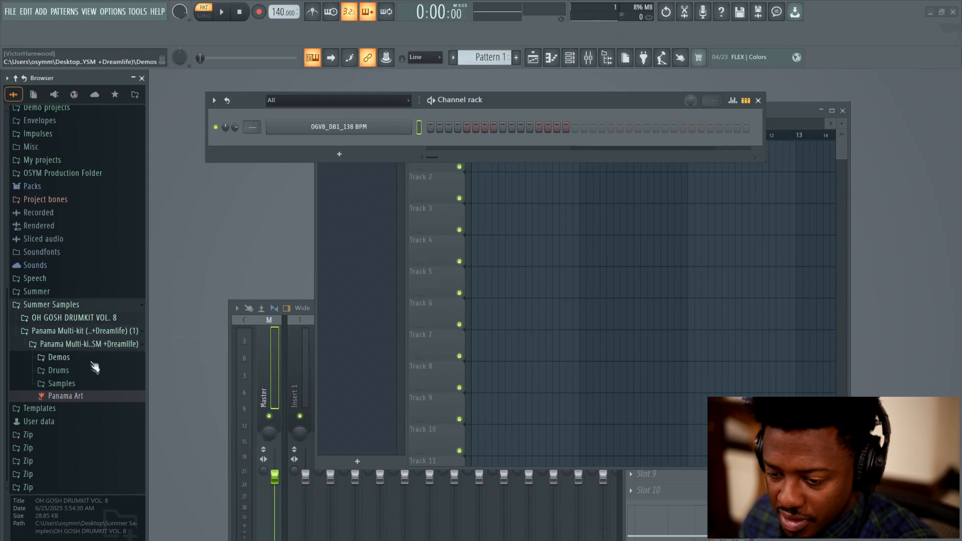
Expand the Panama kit's Samples folder and its Comps subfolder, and widen the browser to show full file names.
click(88, 385)
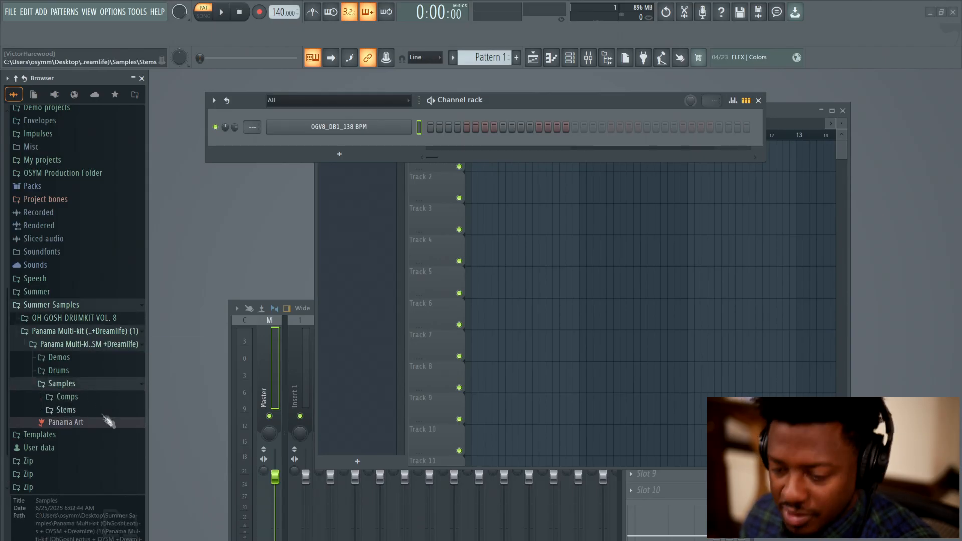
click(73, 398)
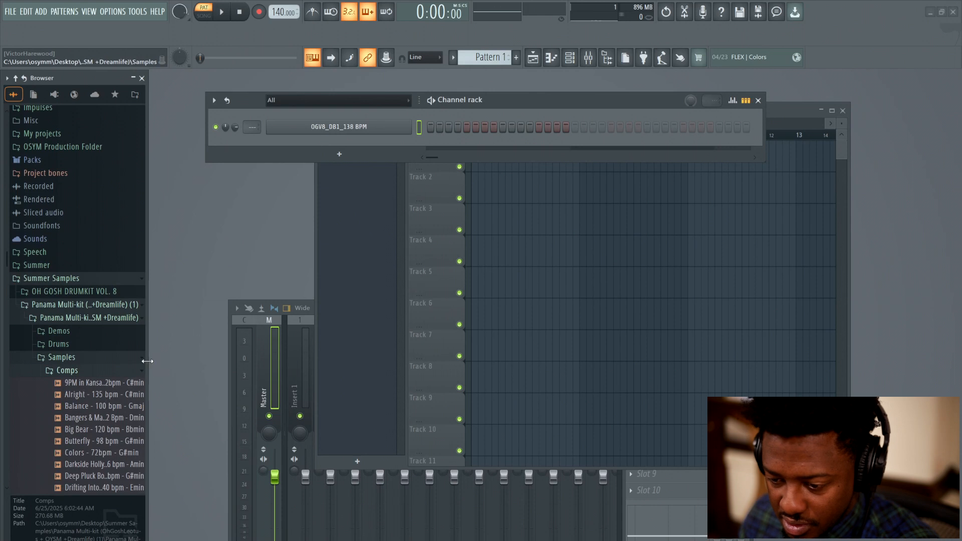
drag(147, 360, 198, 357)
scroll(140, 401, down, 6)
Preview Deep Pluck Bounce, Drifting Into Darkness, Game Boy Galaxy, Juice and Kings Canyon from the Comps folder.
click(138, 271)
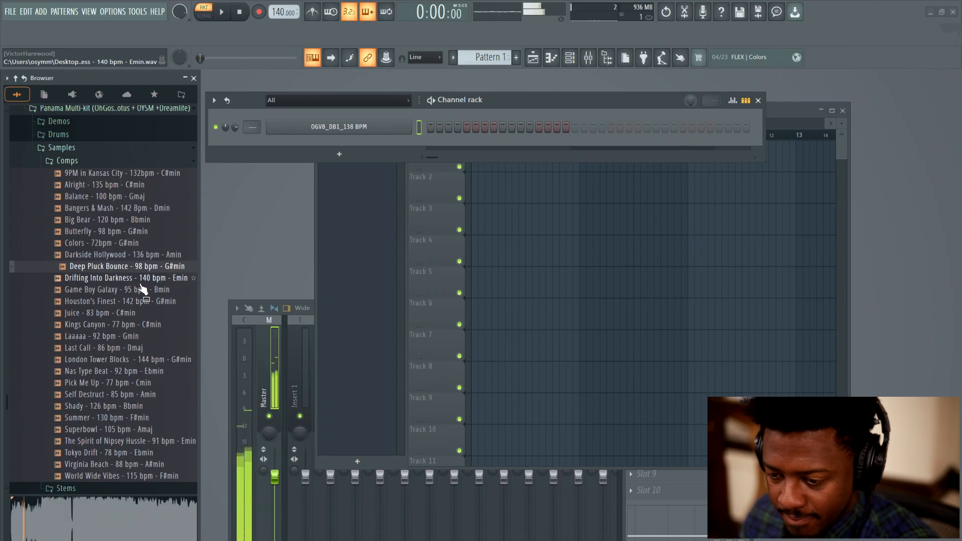
click(140, 282)
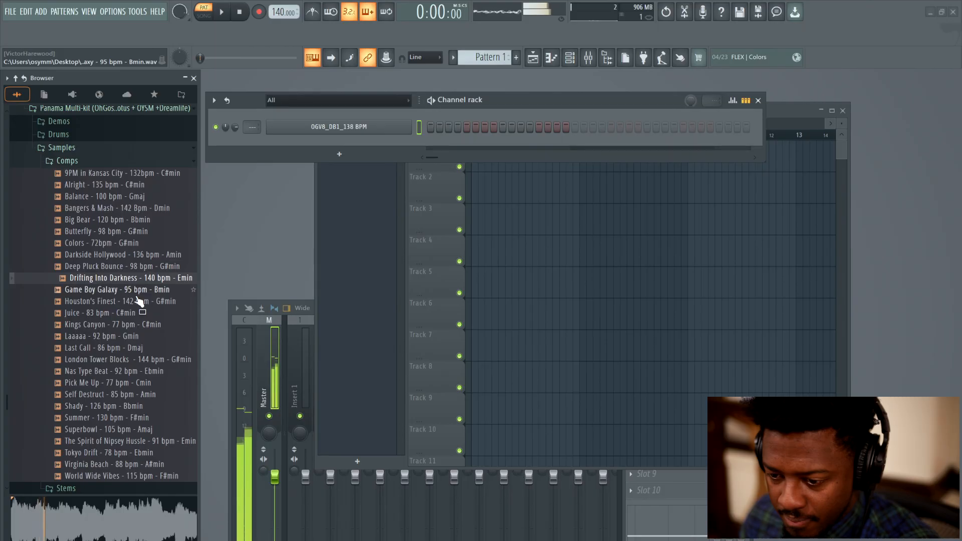
click(137, 294)
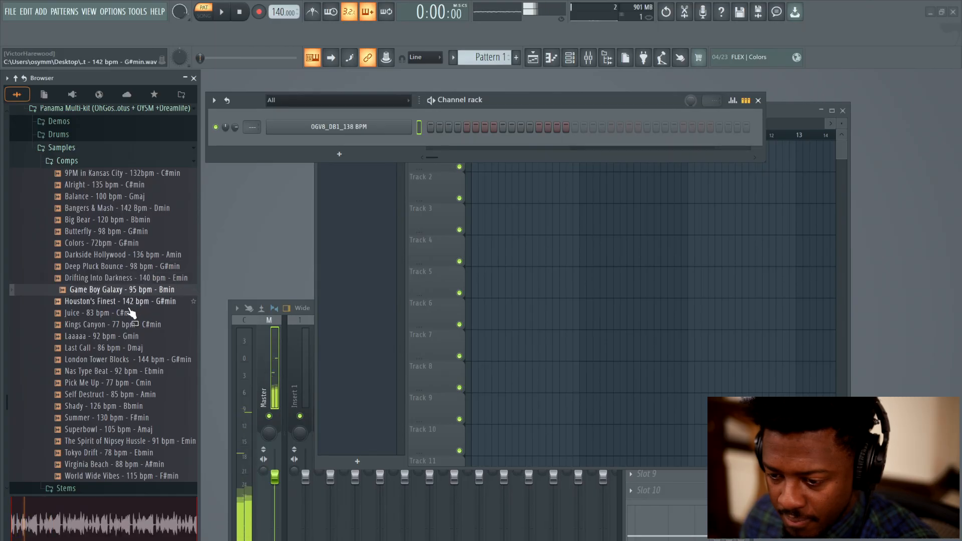
click(83, 314)
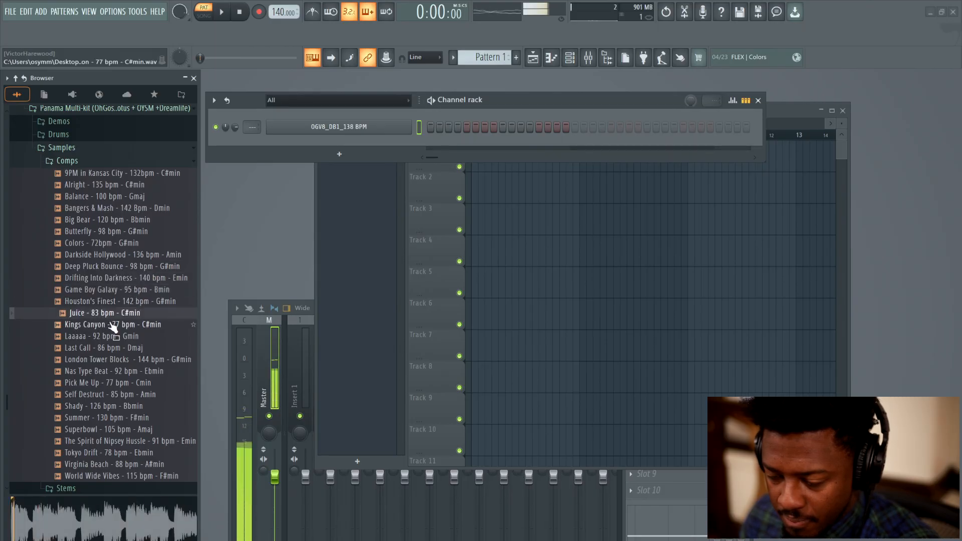
click(114, 326)
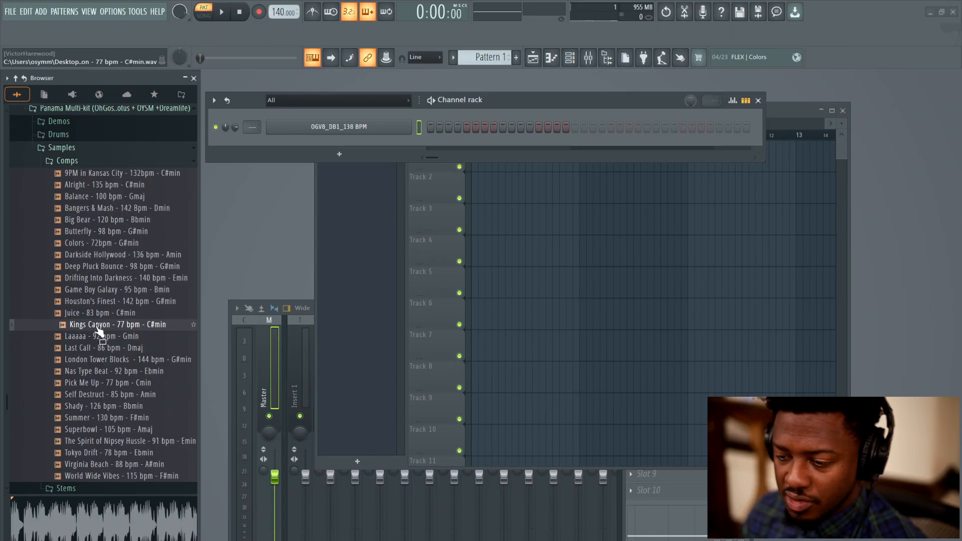
Open the sound file dialog from the OGV8_DB1_138 BPM channel's settings and browse to the Panama Multi-kit's Samples > Comps folder.
click(359, 128)
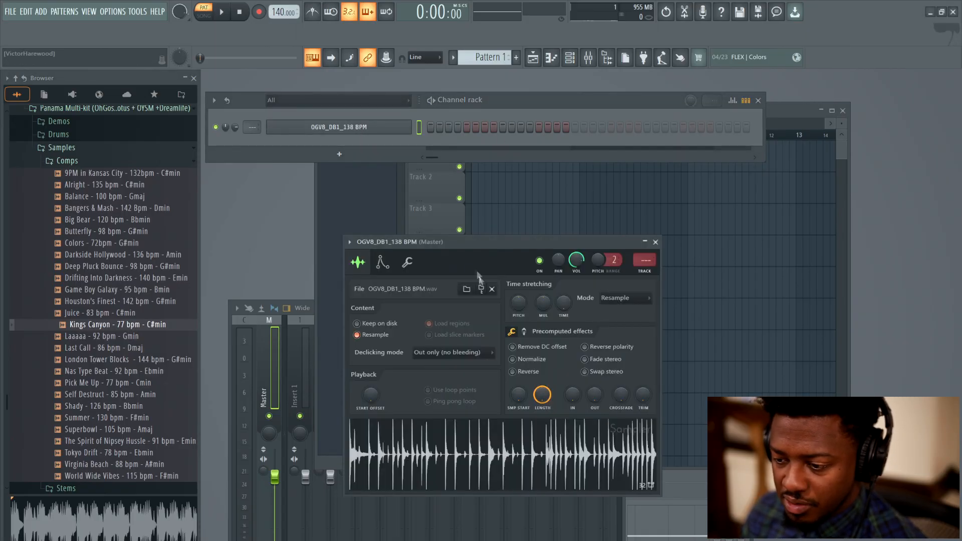
click(466, 289)
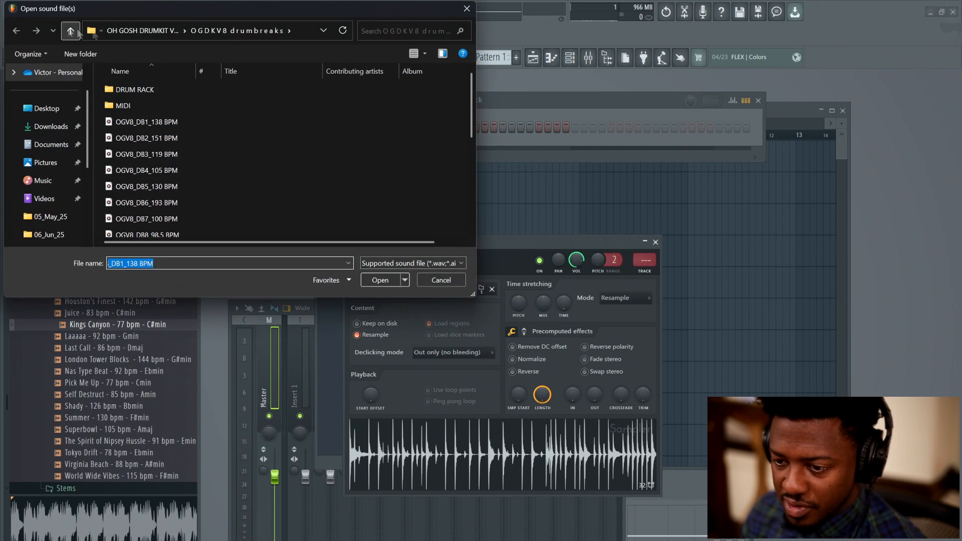
drag(333, 8, 480, 35)
click(290, 58)
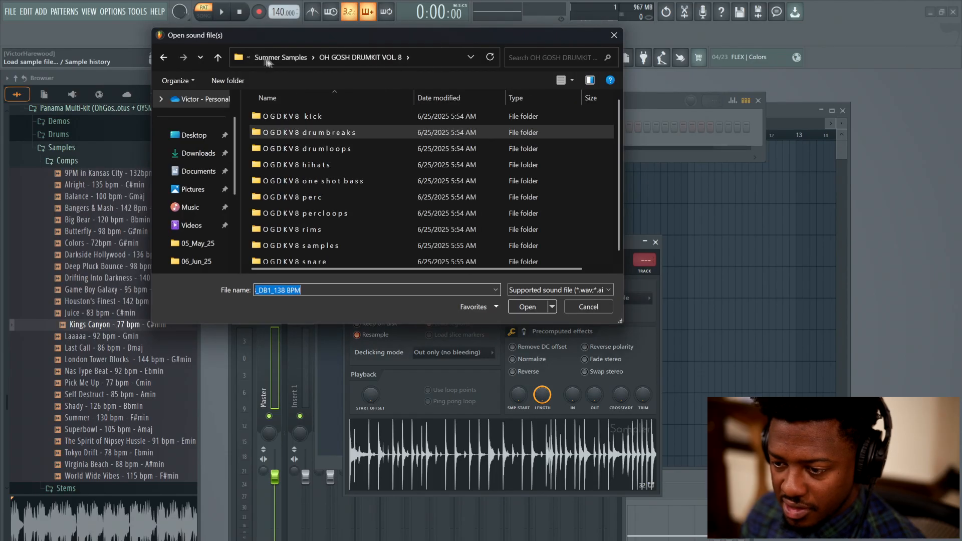
click(278, 57)
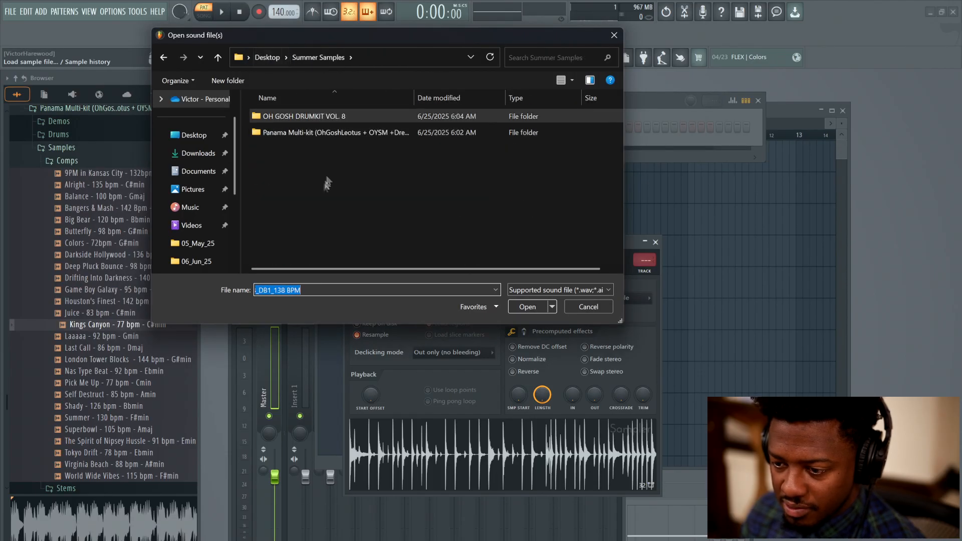
double_click(332, 134)
double_click(331, 113)
double_click(323, 149)
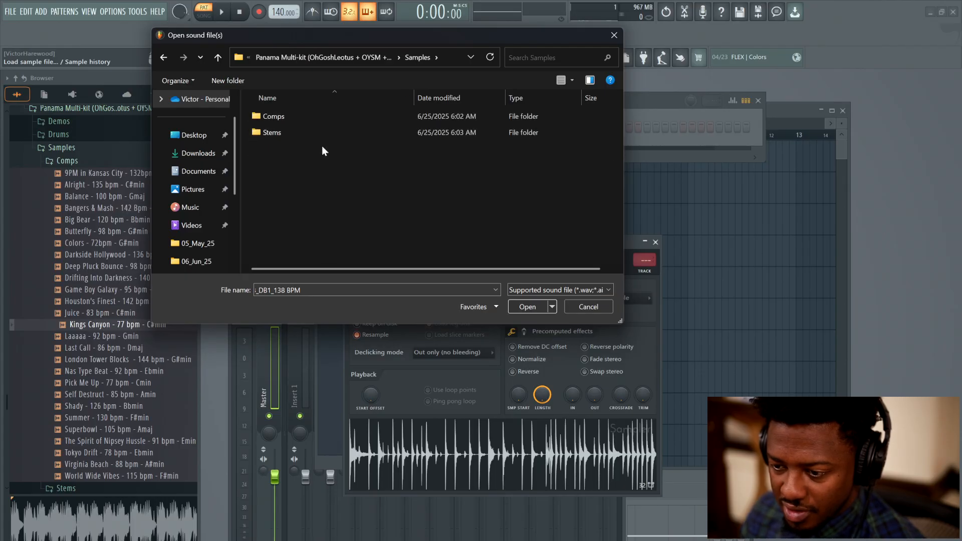
double_click(286, 116)
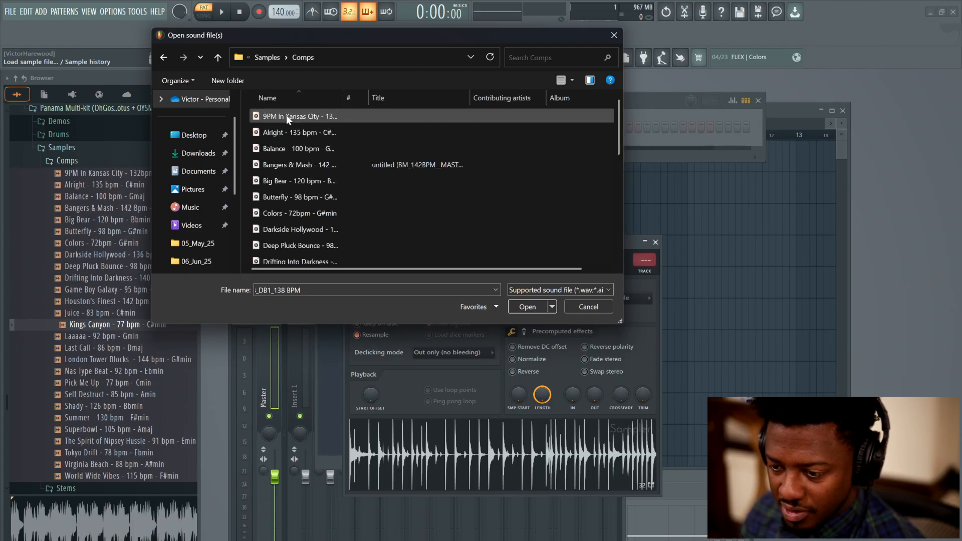
Load Kings Canyon - 77 bpm - C#min into the channel in place of the drum break and close the channel settings.
double_click(342, 99)
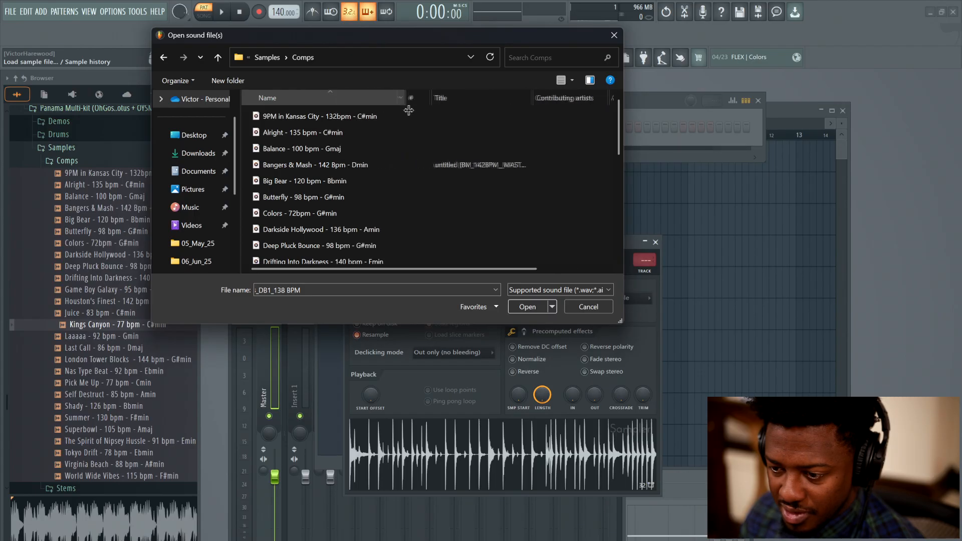
scroll(331, 183, down, 2)
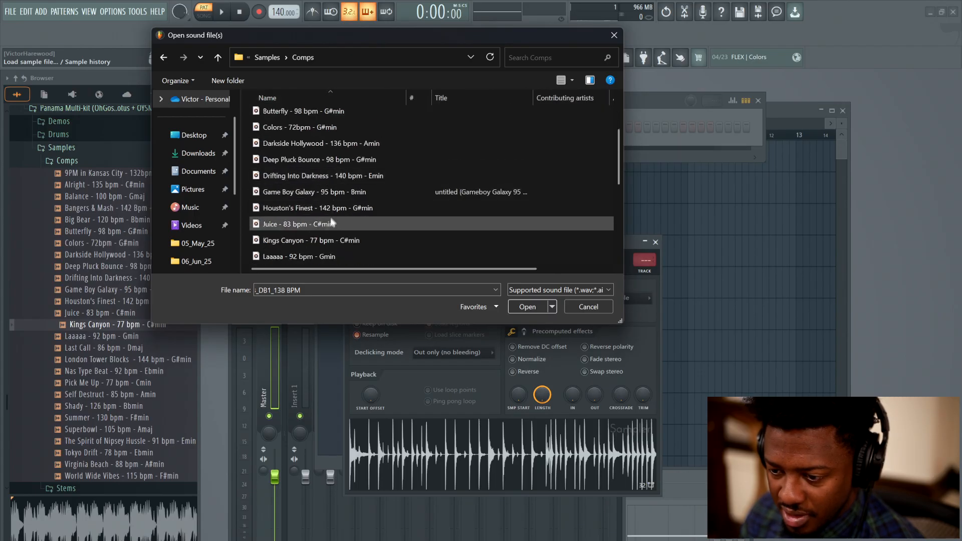
click(327, 240)
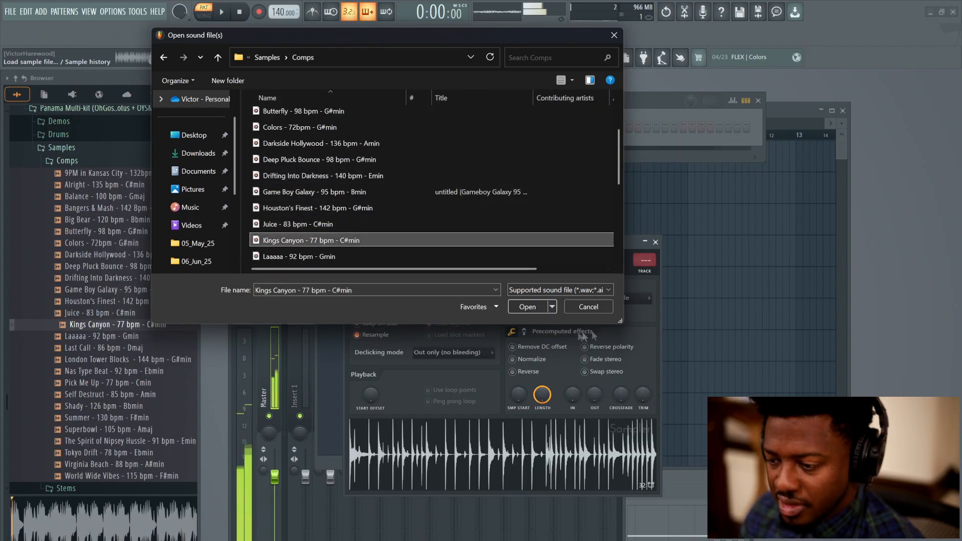
click(516, 306)
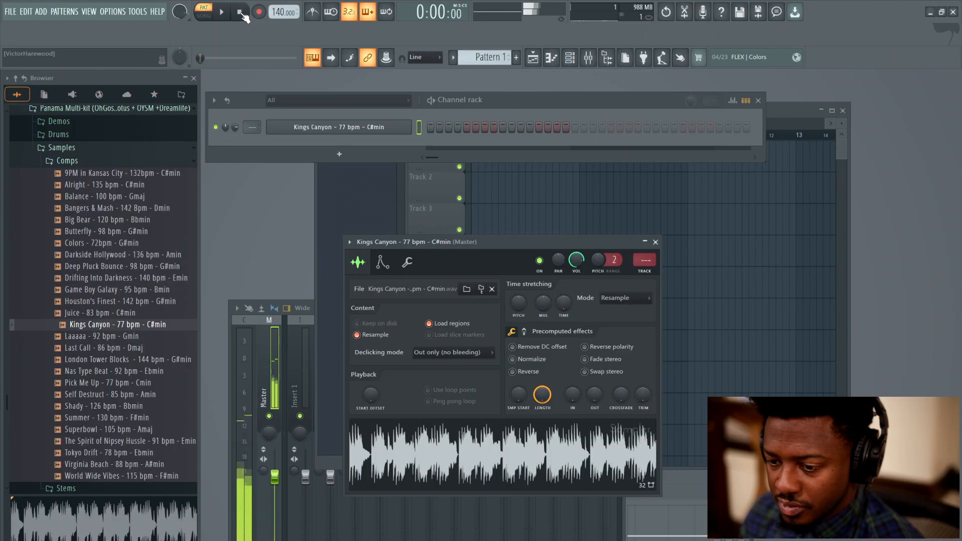
click(654, 242)
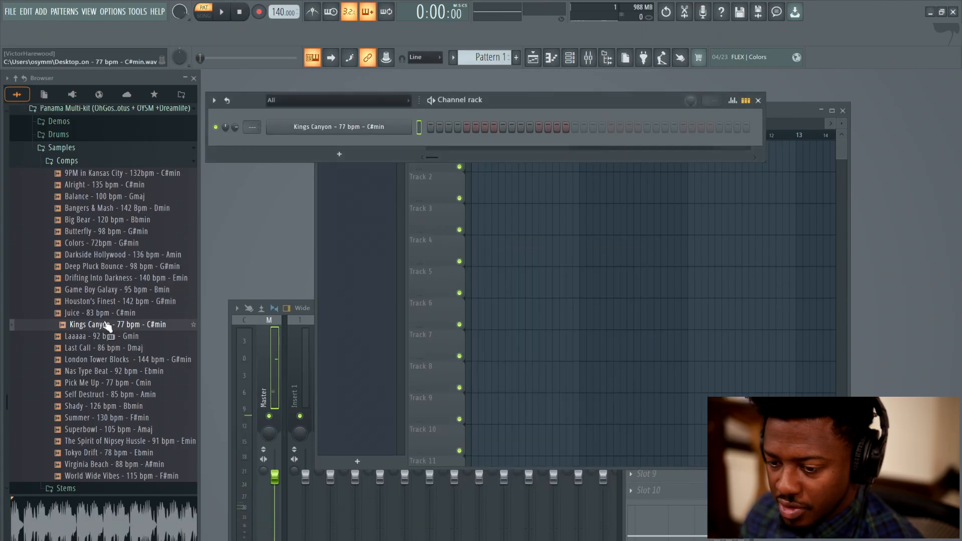
Try to place the Kings Canyon - 77 bpm - C#min sample from the browser into the playlist, and refresh the browser.
drag(113, 330, 477, 197)
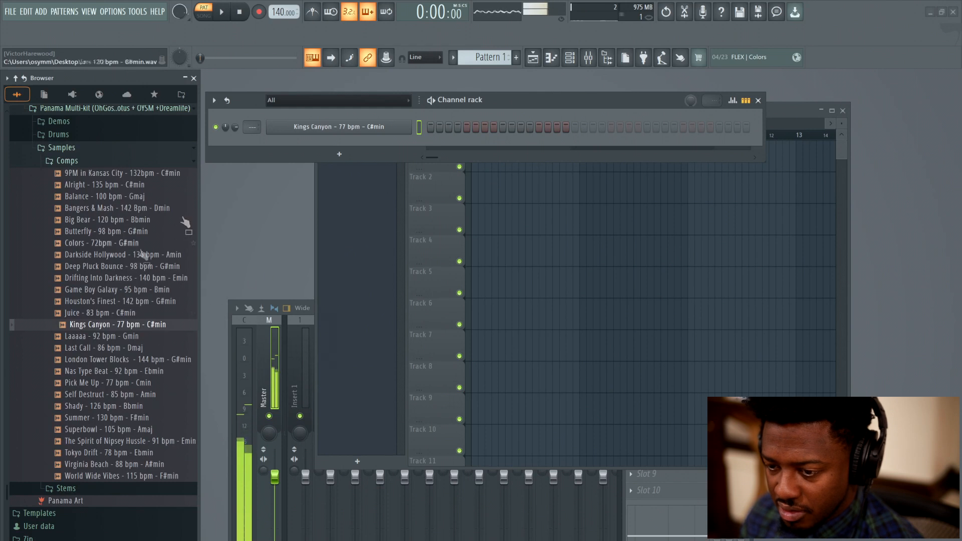
click(243, 11)
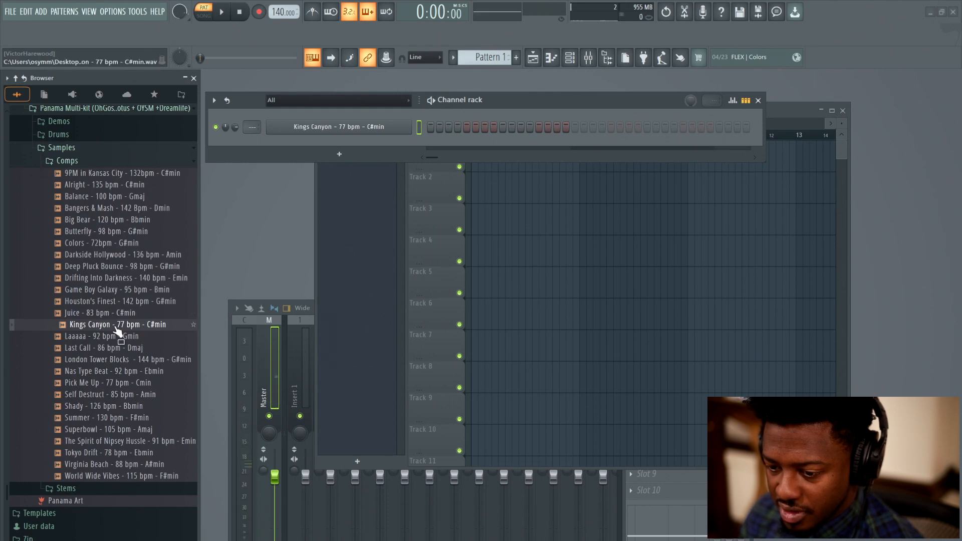
drag(118, 332, 498, 198)
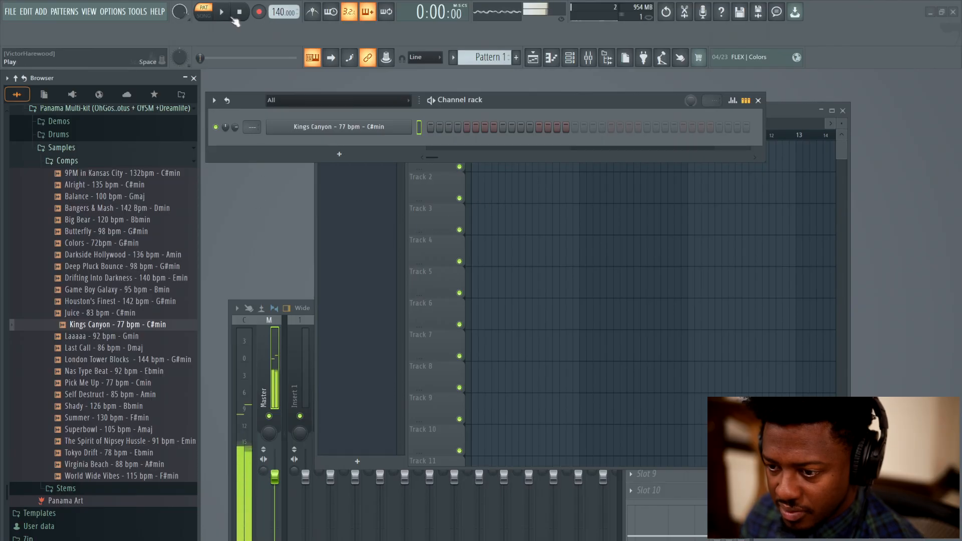
click(241, 16)
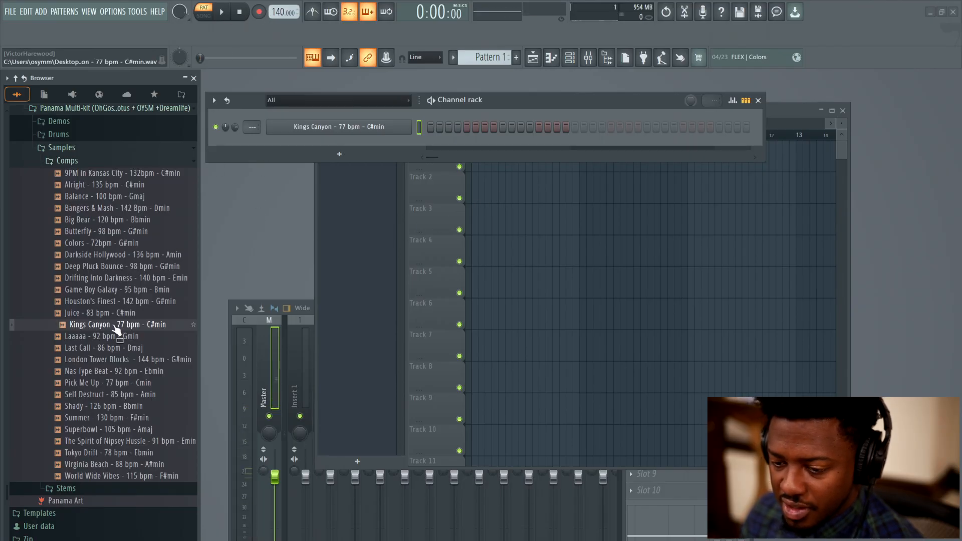
click(24, 79)
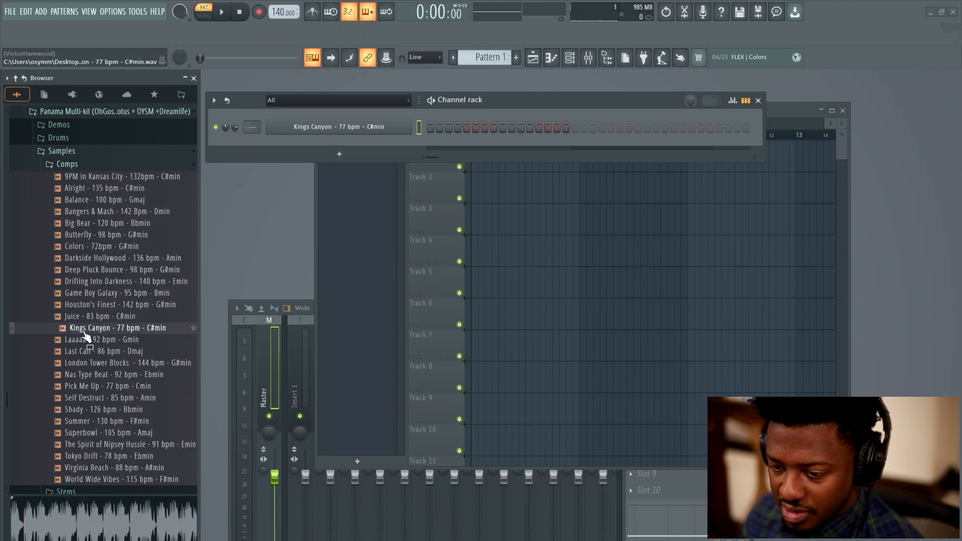
Load the Kings Canyon - 77 bpm - C#min sample from the browser onto the existing channel and stop its playback.
drag(85, 334, 347, 212)
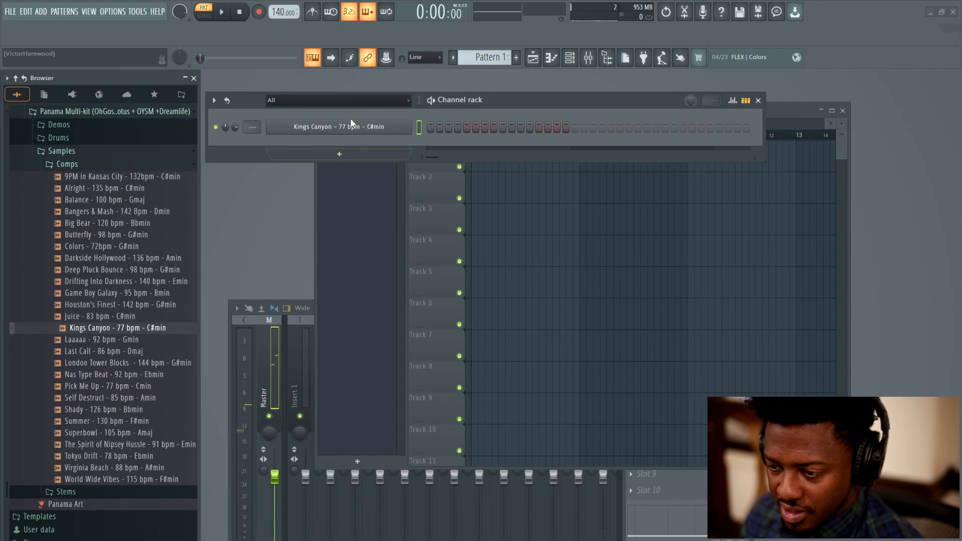
drag(104, 329, 368, 142)
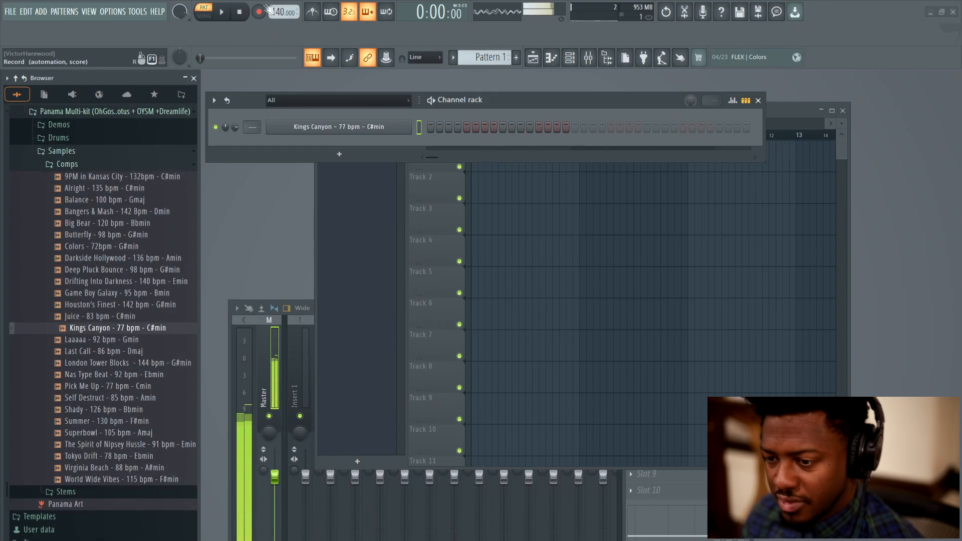
click(240, 13)
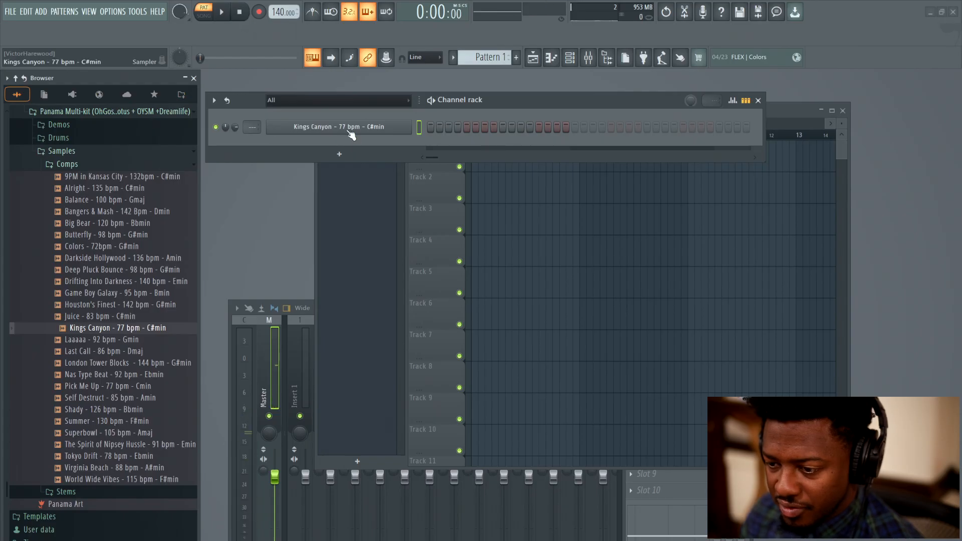
Send Kings Canyon - 77 bpm - C#min to the playlist as an audio clip, and remove the placed clip from the first track.
drag(173, 328, 178, 332)
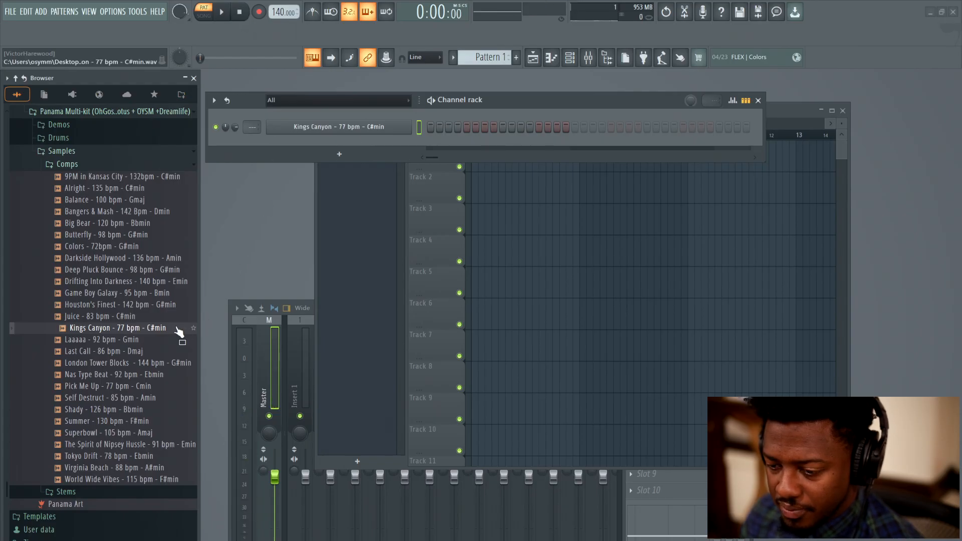
right_click(155, 328)
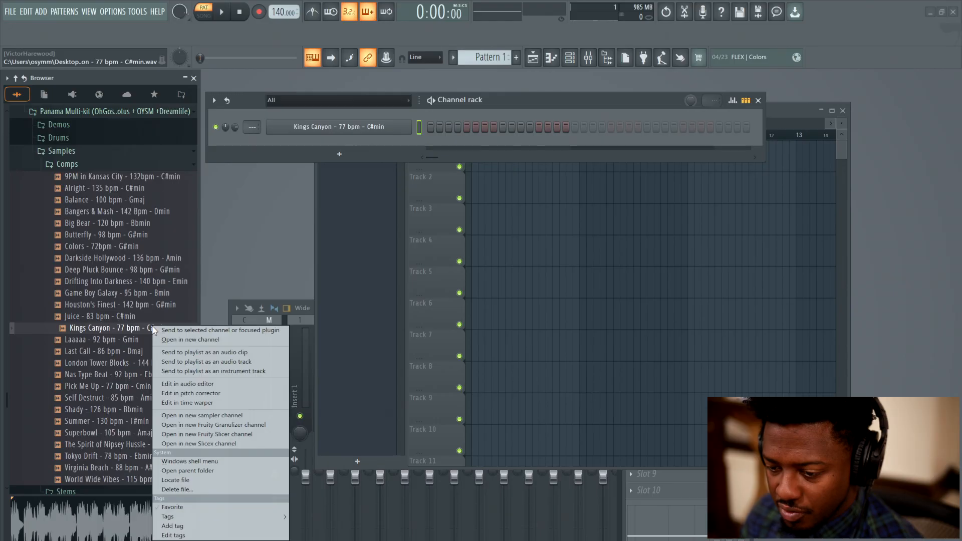
click(210, 353)
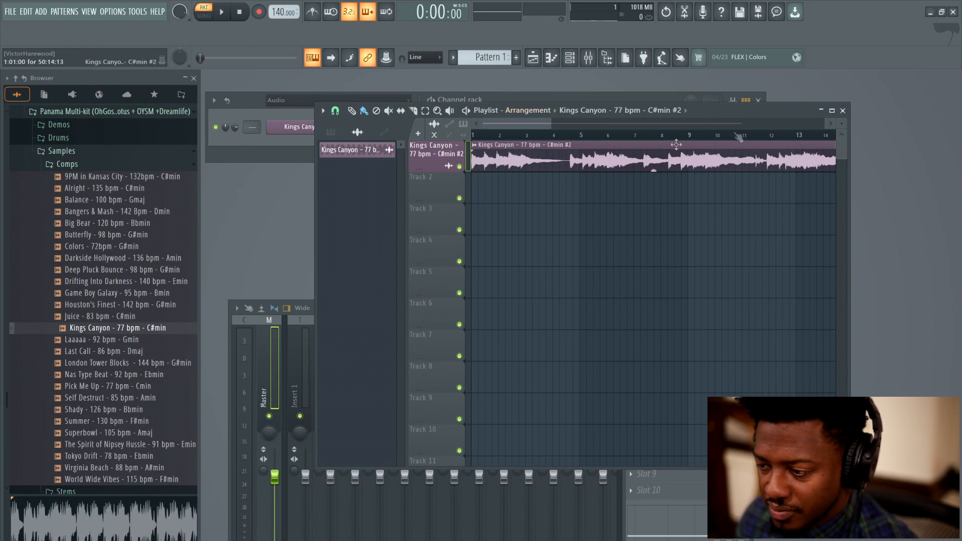
right_click(629, 159)
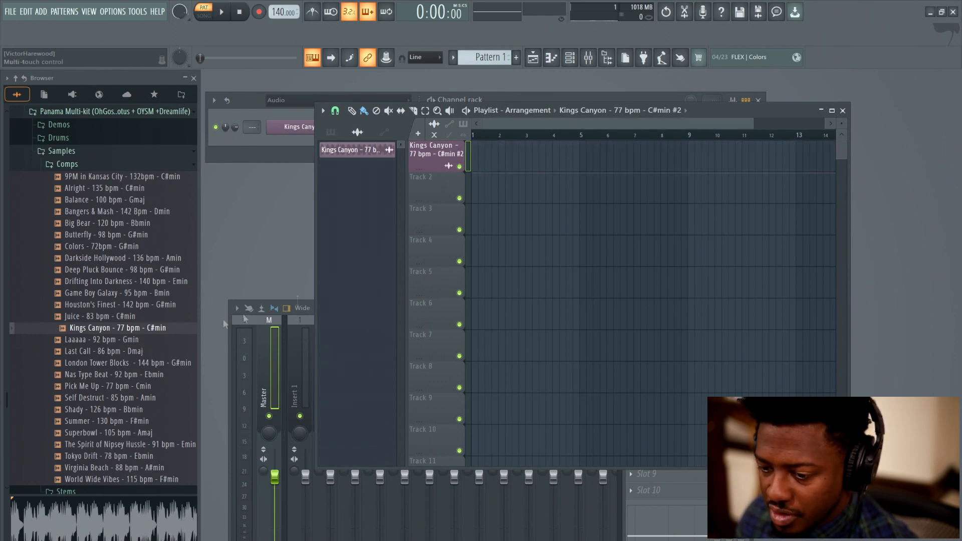
Open Kings Canyon - 77 bpm - C#min in a new Slicex channel, and close the Slicex window.
right_click(125, 328)
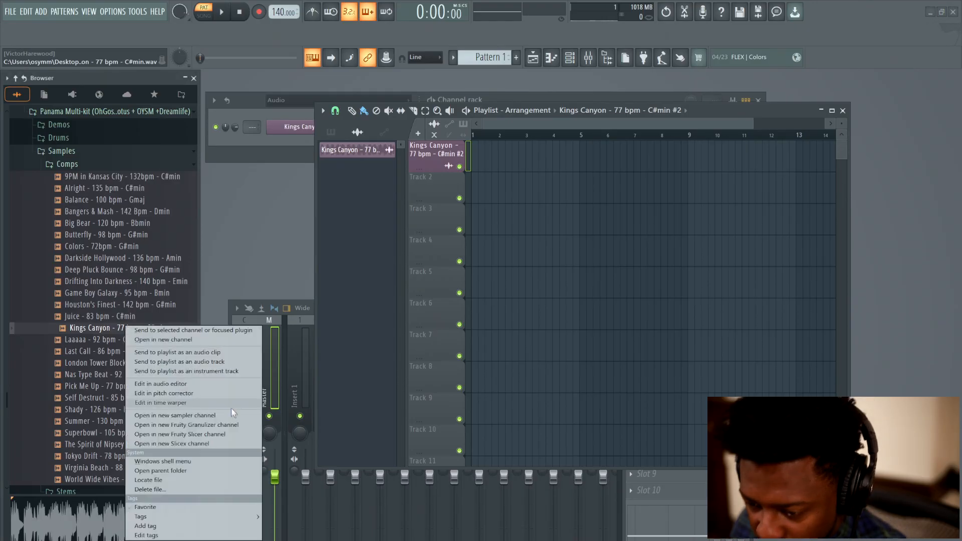
click(234, 443)
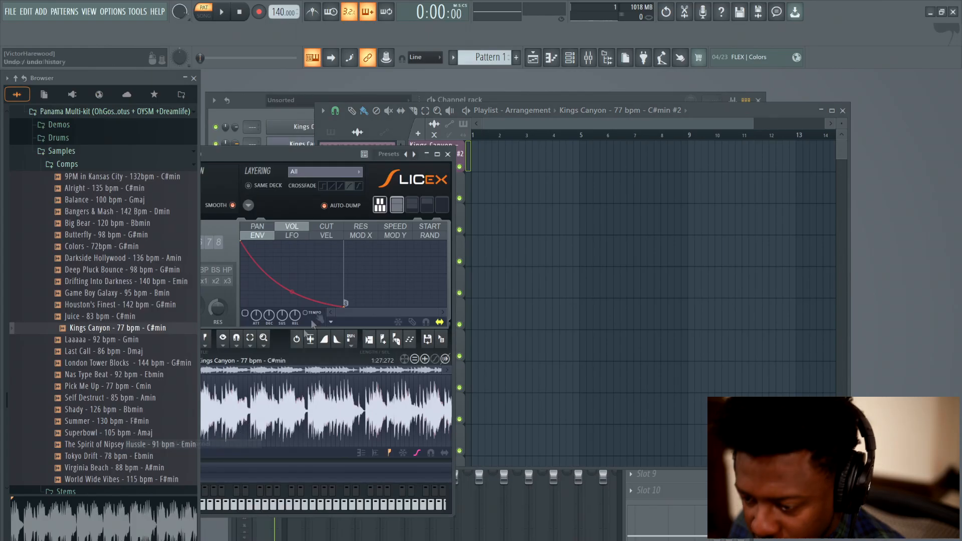
drag(341, 152, 665, 92)
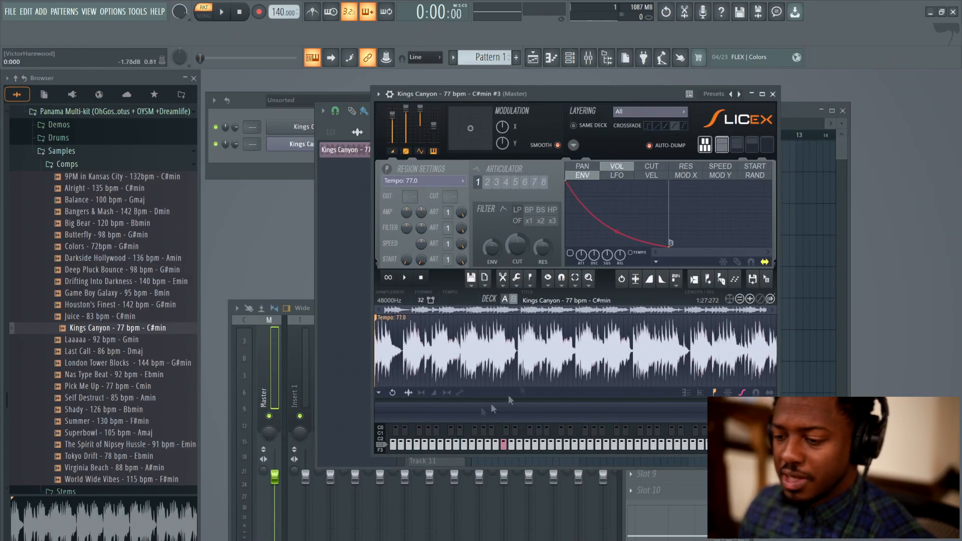
click(772, 94)
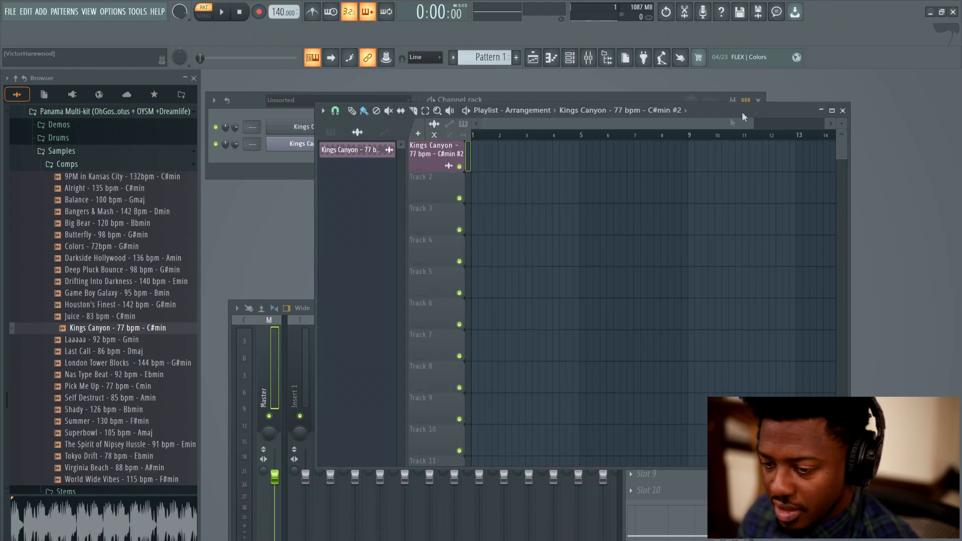
Open Kings Canyon - 77 bpm - C#min in a new sampler channel and dismiss its settings window.
right_click(131, 326)
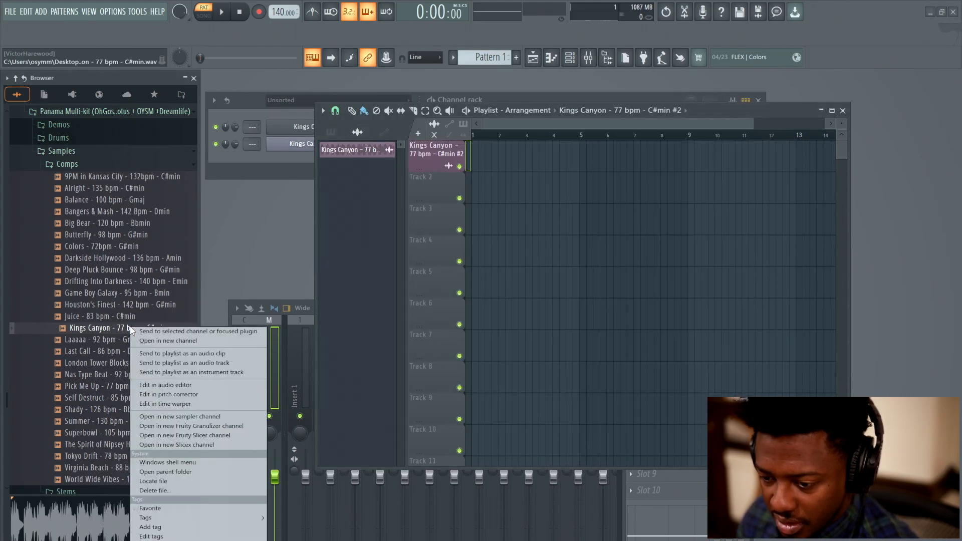
click(232, 421)
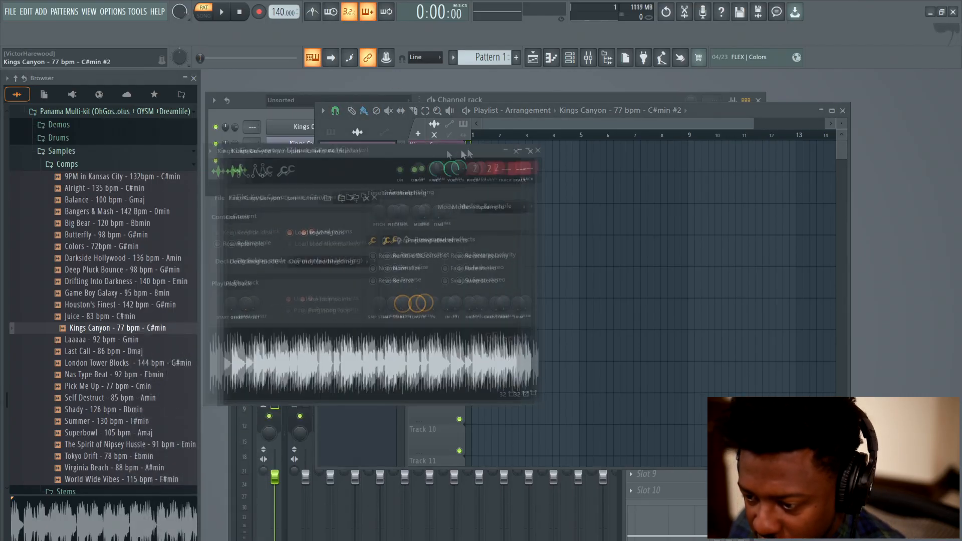
click(618, 144)
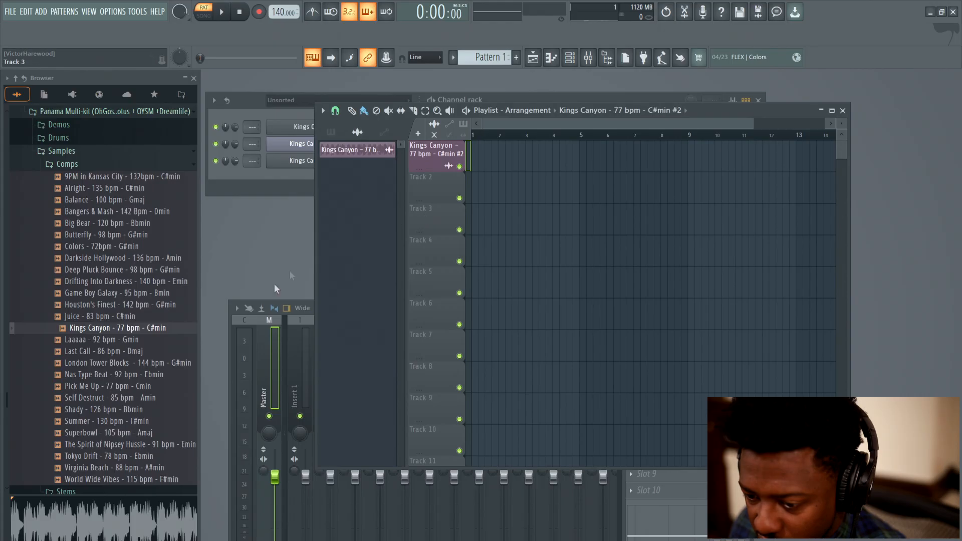
Open Kings Canyon - 77 bpm - C#min in a new Fruity Slicer channel, and close the slicer window.
right_click(134, 333)
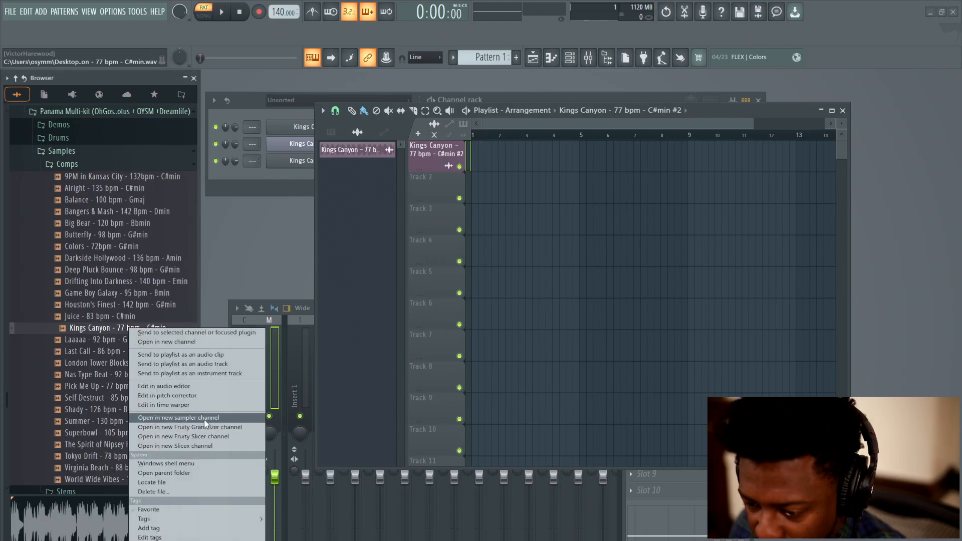
click(239, 438)
drag(245, 189, 547, 156)
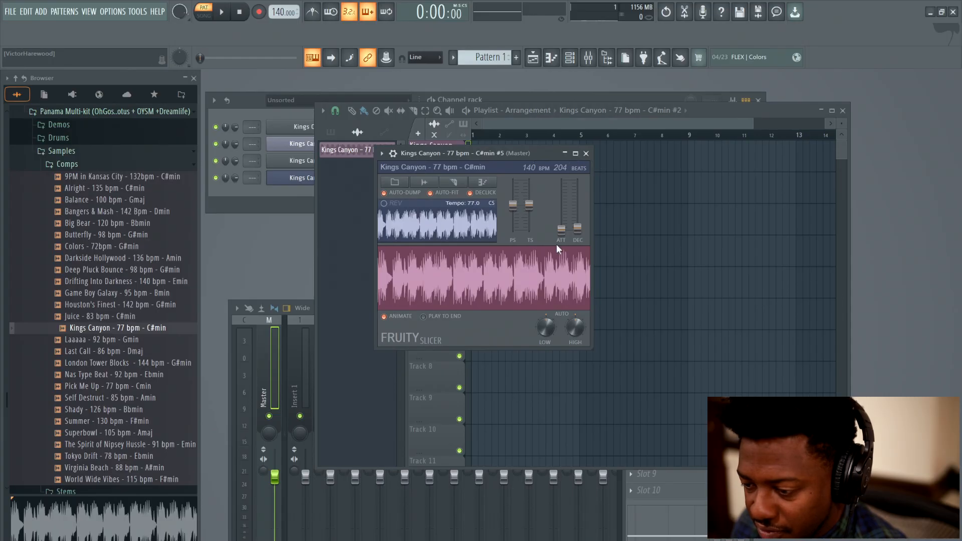
click(586, 154)
right_click(115, 333)
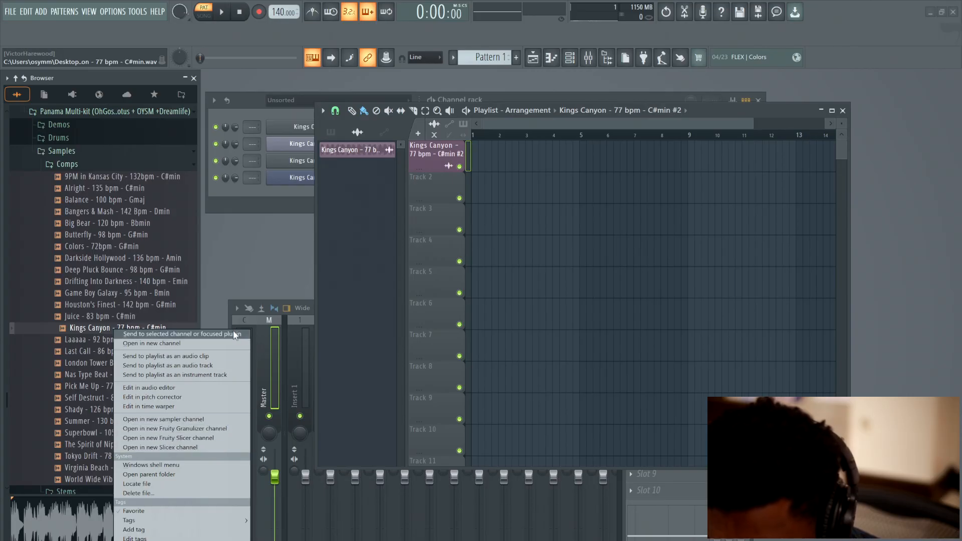
click(507, 153)
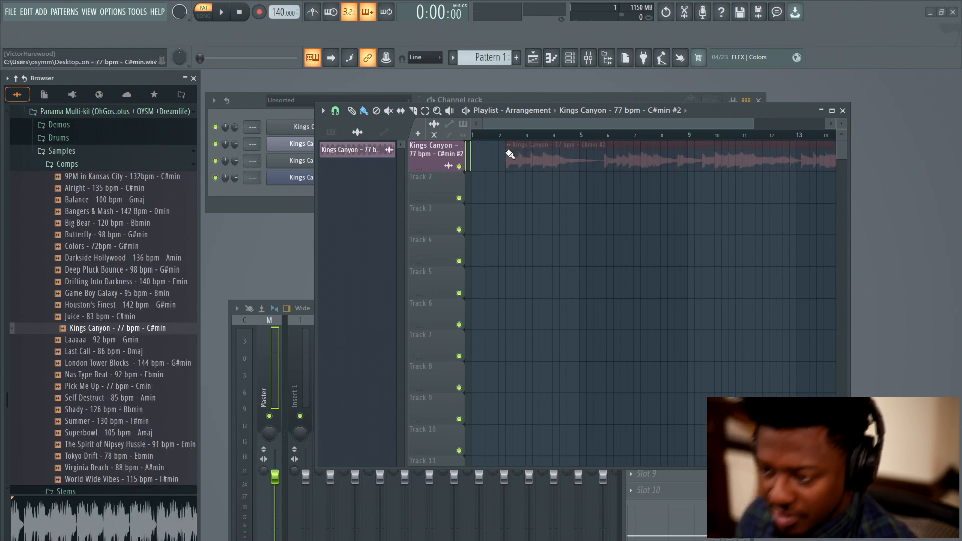
right_click(522, 153)
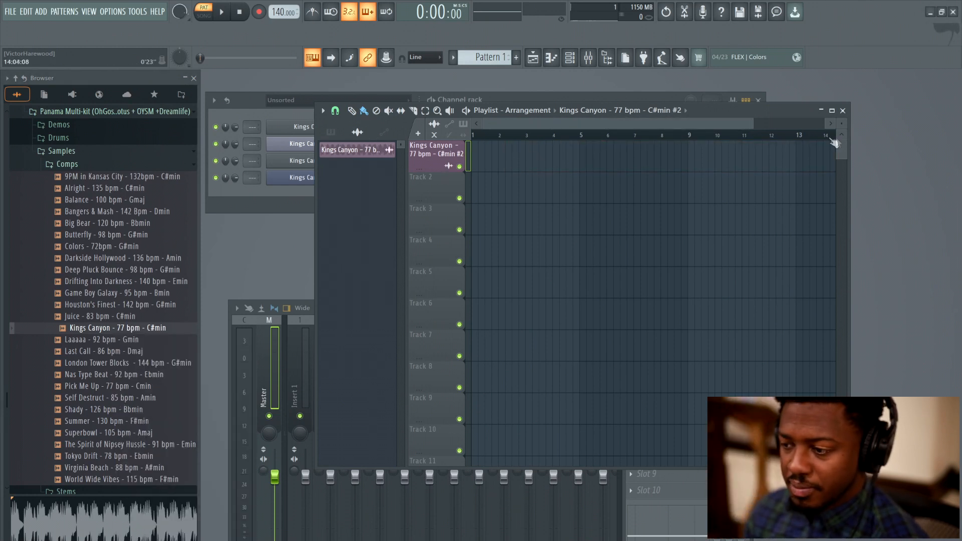
right_click(88, 342)
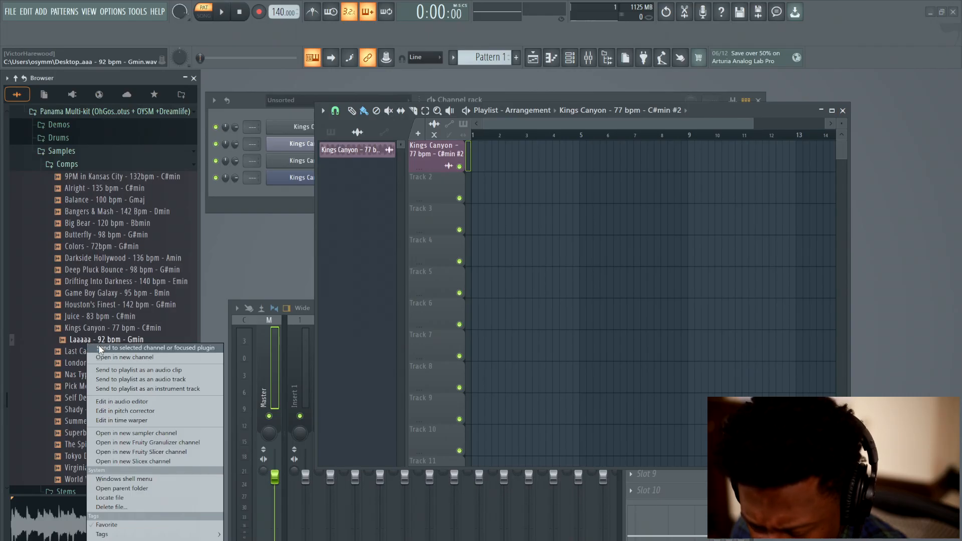
click(499, 255)
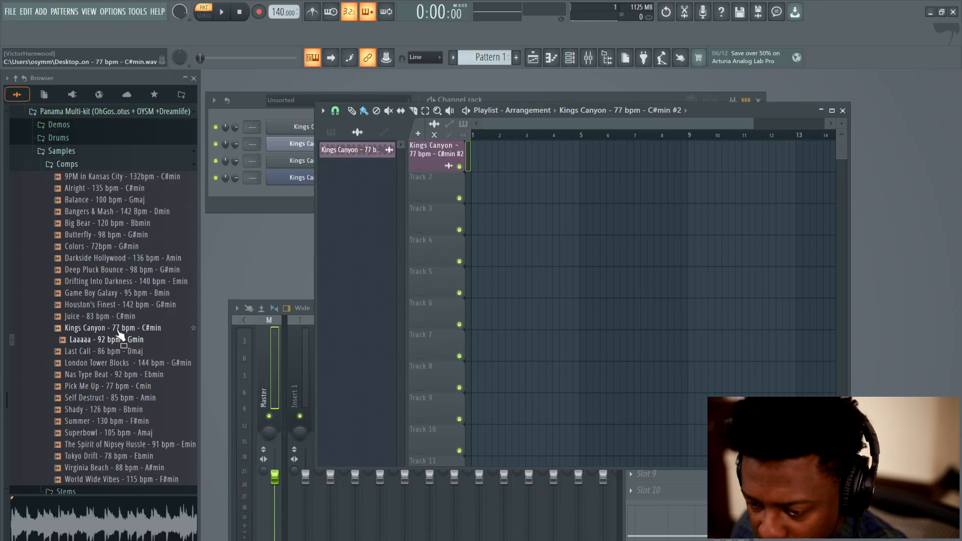
Send Kings Canyon - 77 bpm - C#min to the playlist as an audio track and bring up its mixer track.
right_click(119, 332)
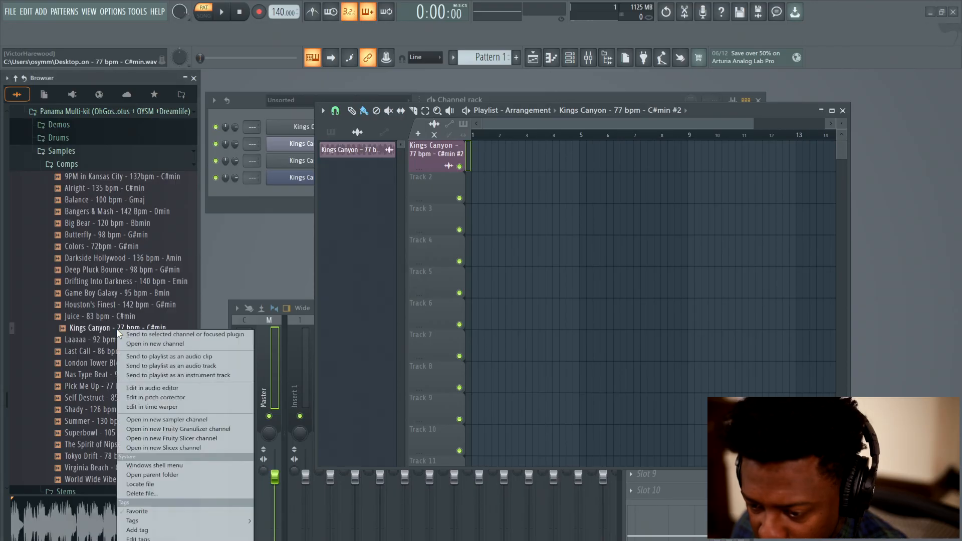
click(216, 369)
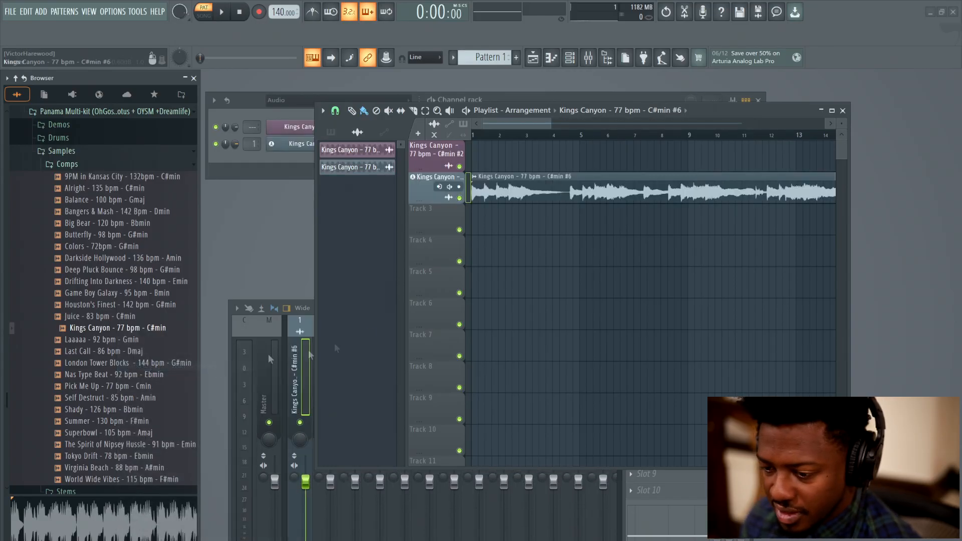
click(302, 327)
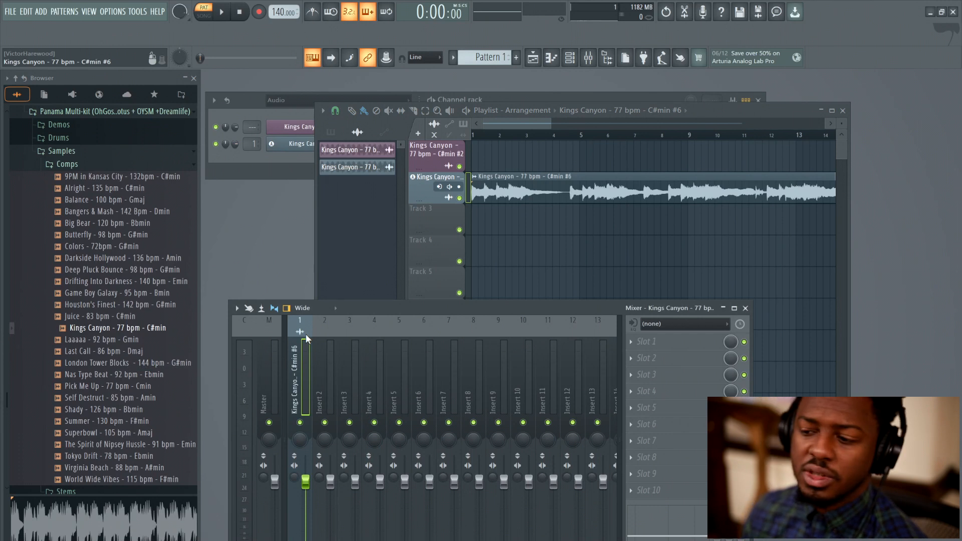
Remove the Kings Canyon clip from the playlist's second track and check the audio channels in the channel rack.
click(552, 187)
right_click(553, 189)
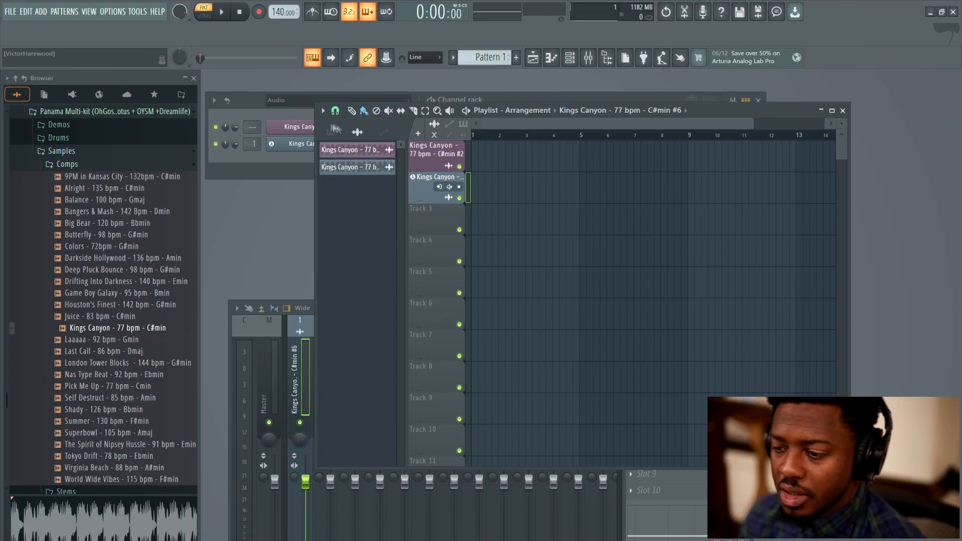
click(279, 113)
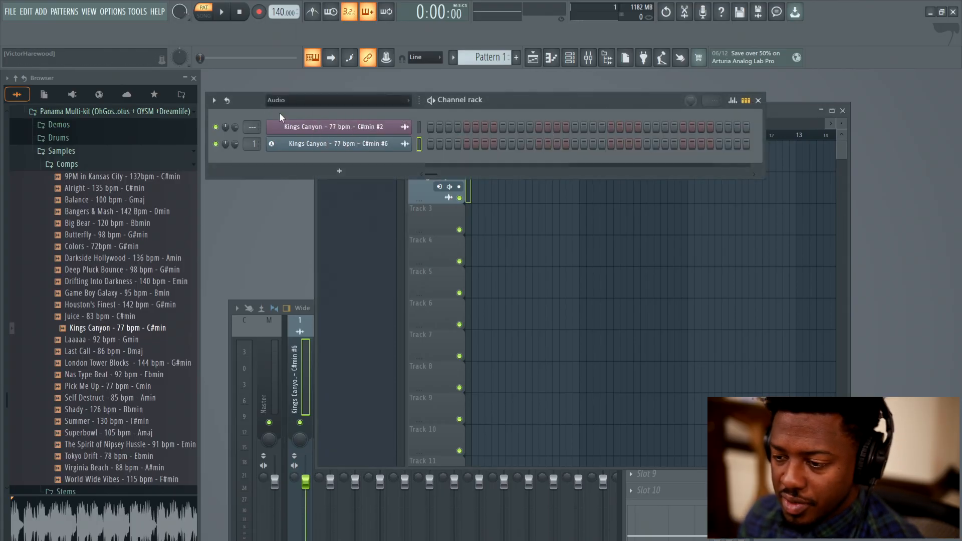
click(424, 185)
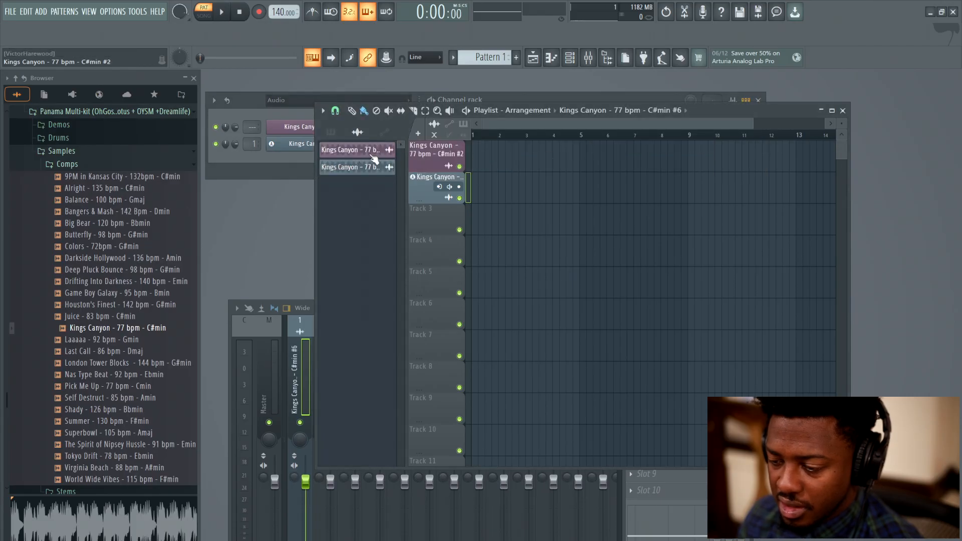
Place the Kings Canyon - 77 bpm - C#min #2 clip at bar 1 of the first playlist track and slice it at several points.
drag(369, 156, 518, 147)
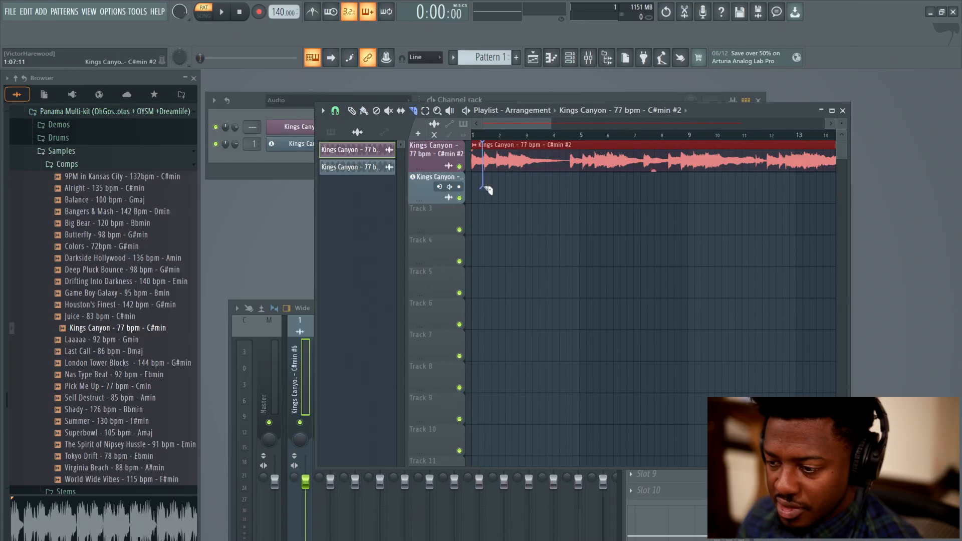
drag(484, 184, 483, 187)
drag(519, 145, 529, 210)
drag(594, 151, 576, 197)
drag(665, 149, 594, 204)
drag(715, 156, 715, 158)
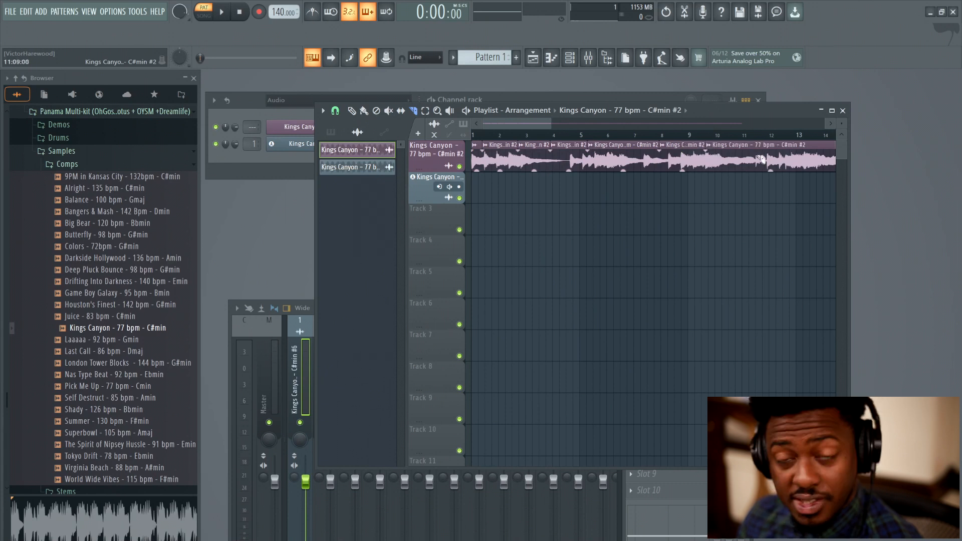
drag(795, 151, 785, 213)
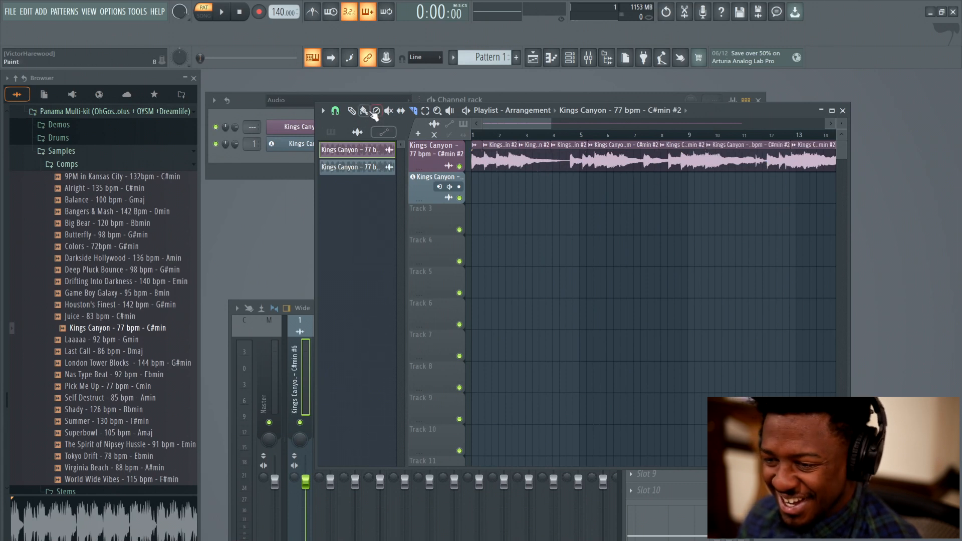
Select all the sliced Kings Canyon clips on the first playlist track and delete them.
click(427, 112)
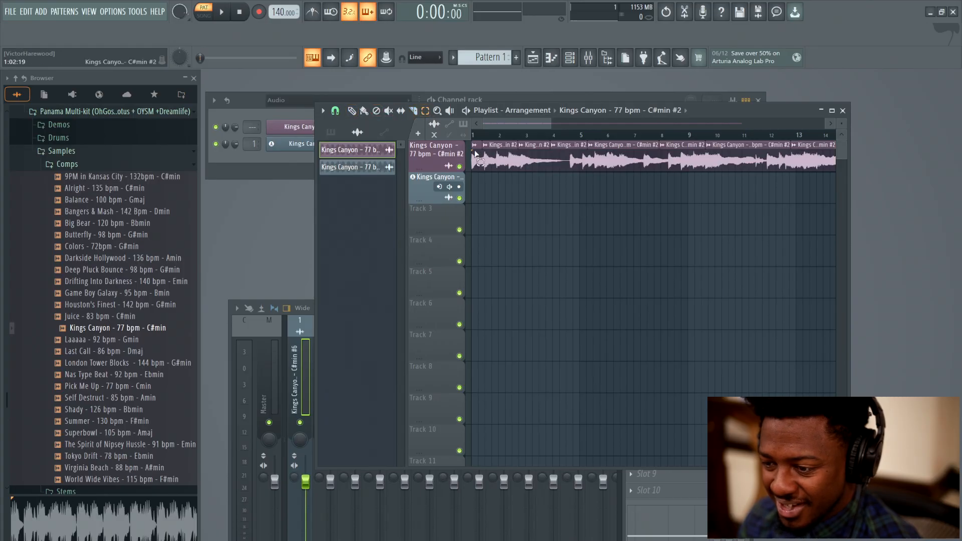
drag(475, 159, 875, 157)
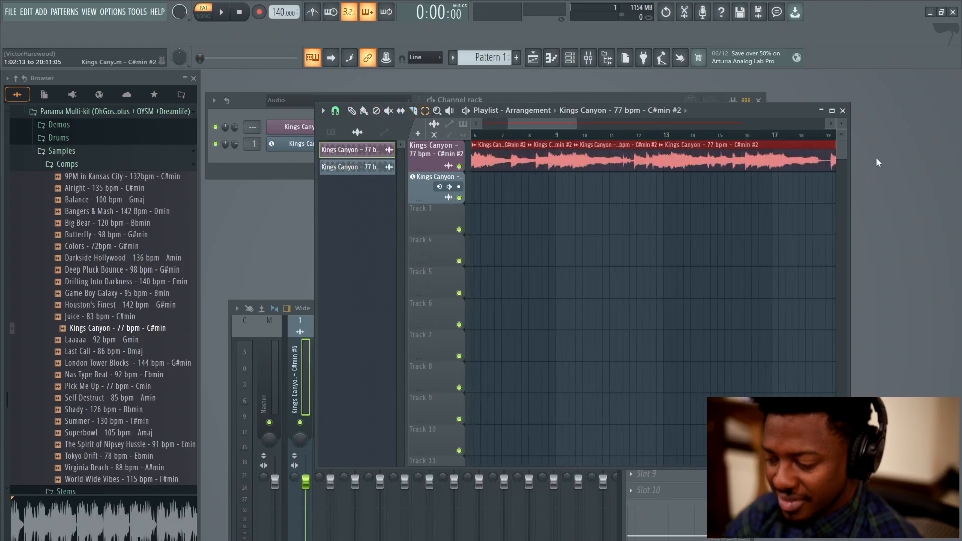
key(Delete)
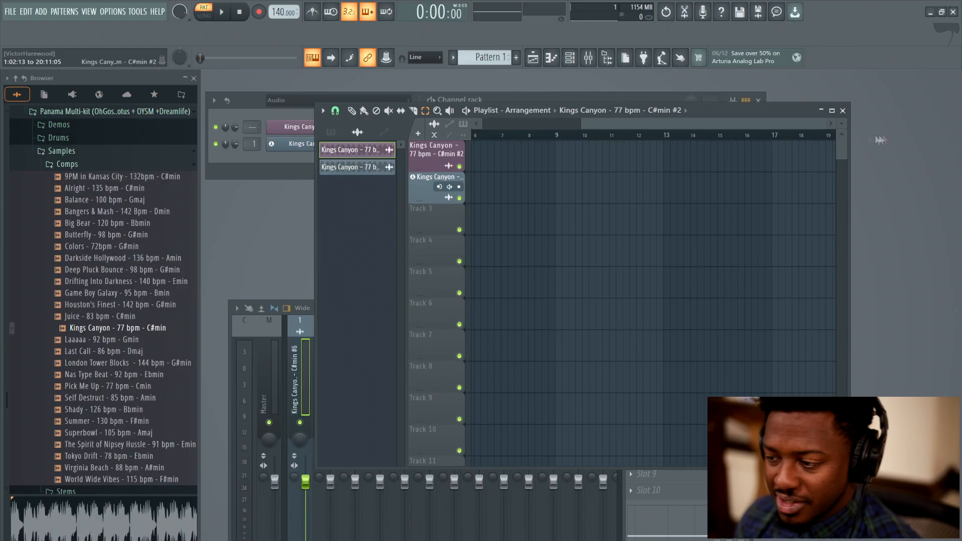
drag(815, 130, 567, 131)
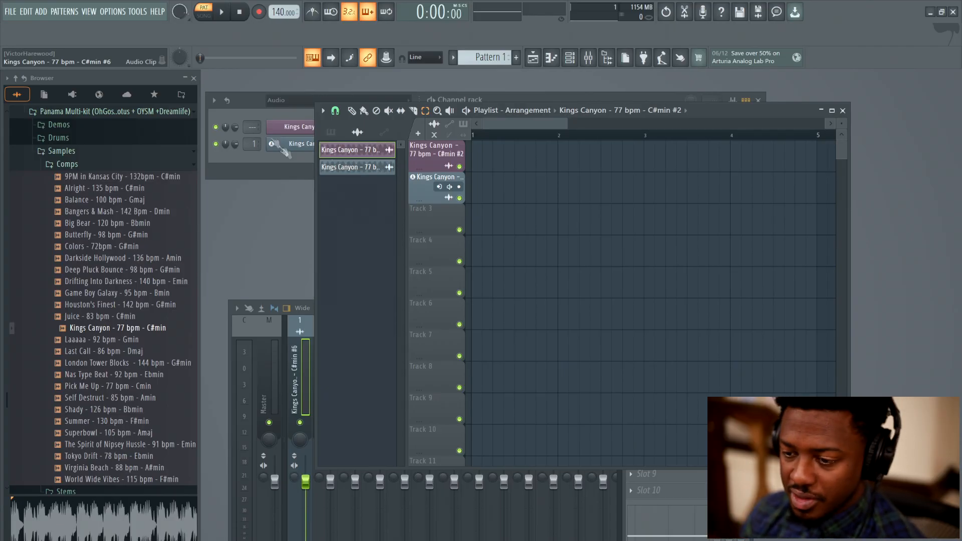
Show all channels in the channel rack and check the Slicex instrument of the Kings Canyon - 77 bpm - C#min #3 channel.
click(253, 99)
click(287, 98)
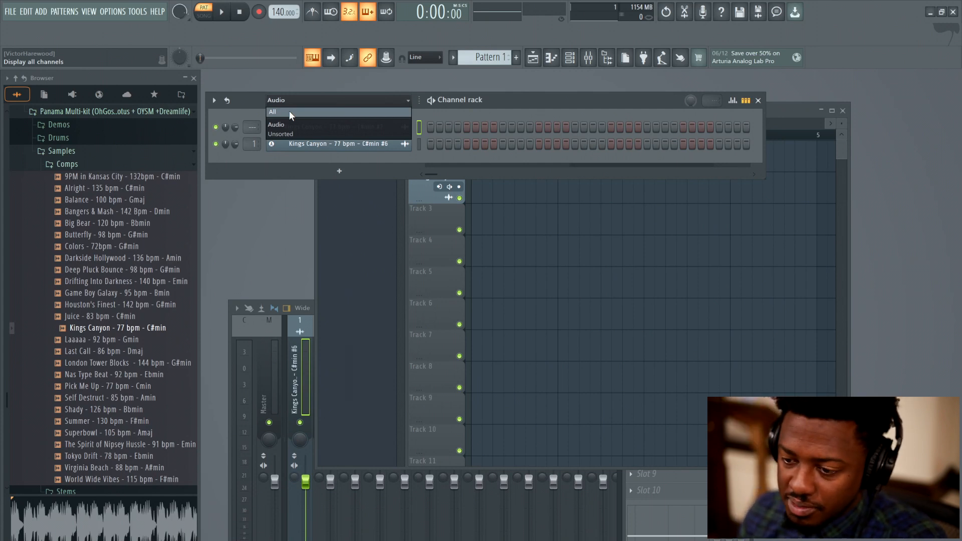
click(290, 111)
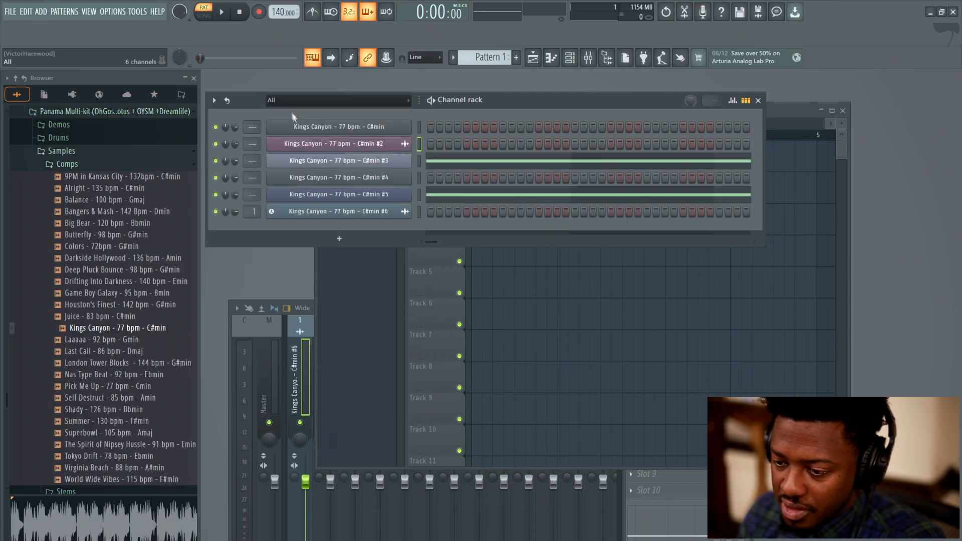
click(321, 158)
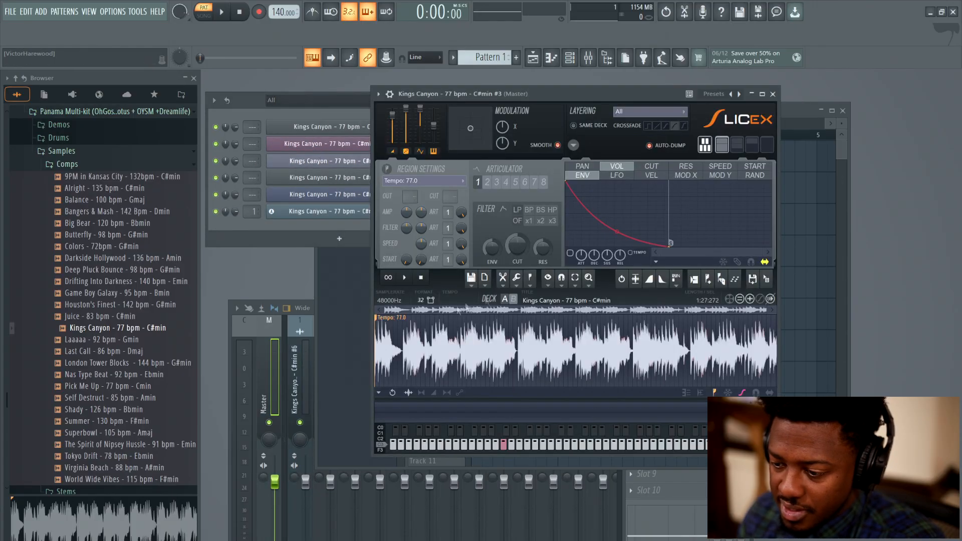
click(772, 94)
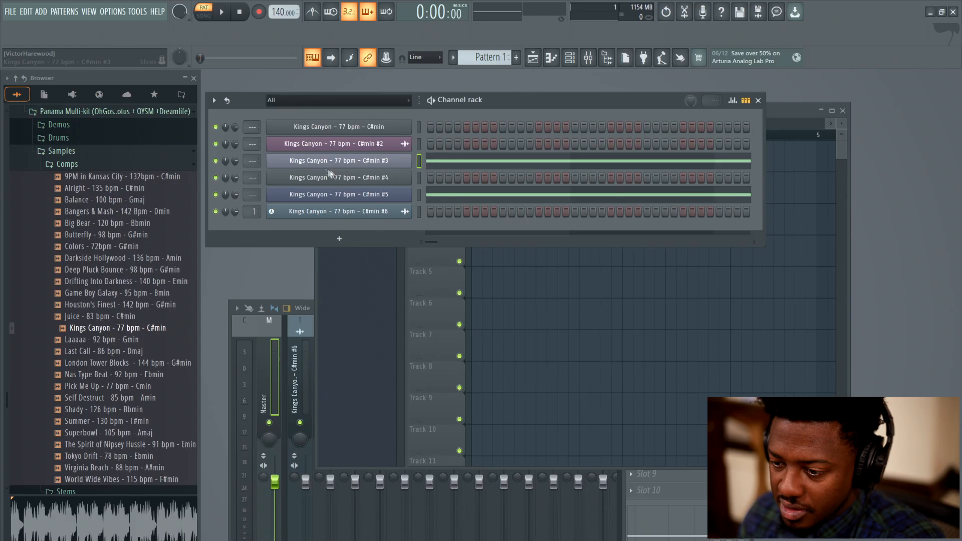
Cut the notes from the Kings Canyon #3 and #5 channels in Pattern 1.
right_click(356, 163)
click(531, 164)
right_click(376, 202)
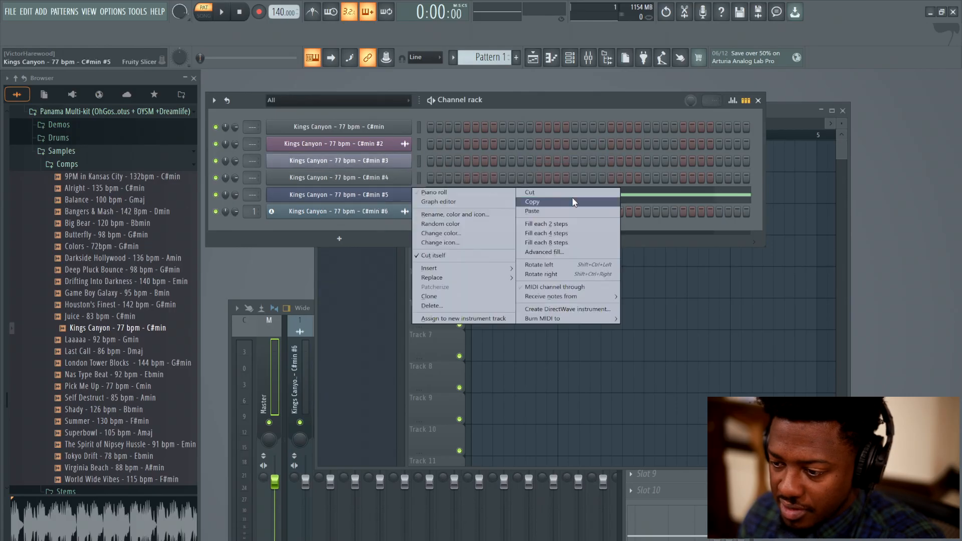
click(527, 197)
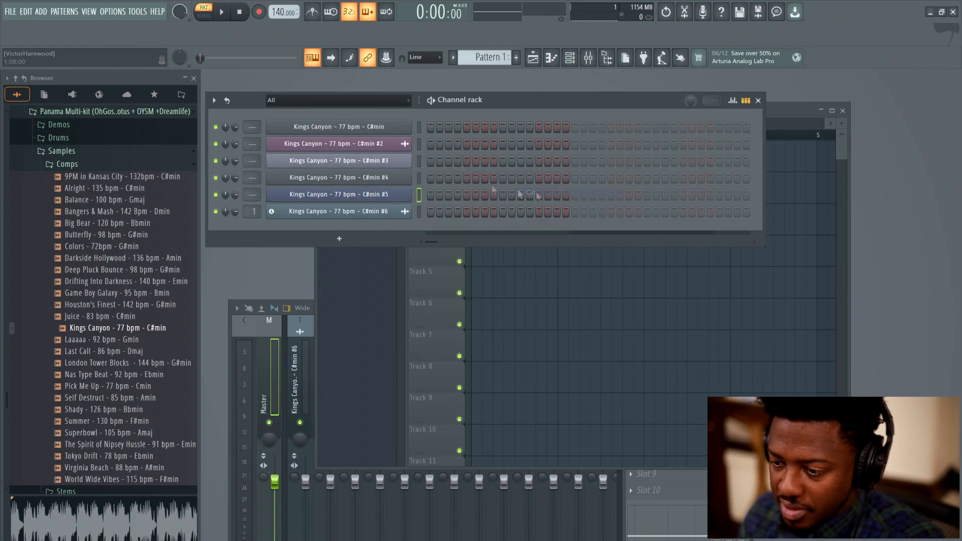
Open the Kings Canyon #3 channel's Slicex, widen its window and auto-slice the sample with medium sensitivity.
click(355, 162)
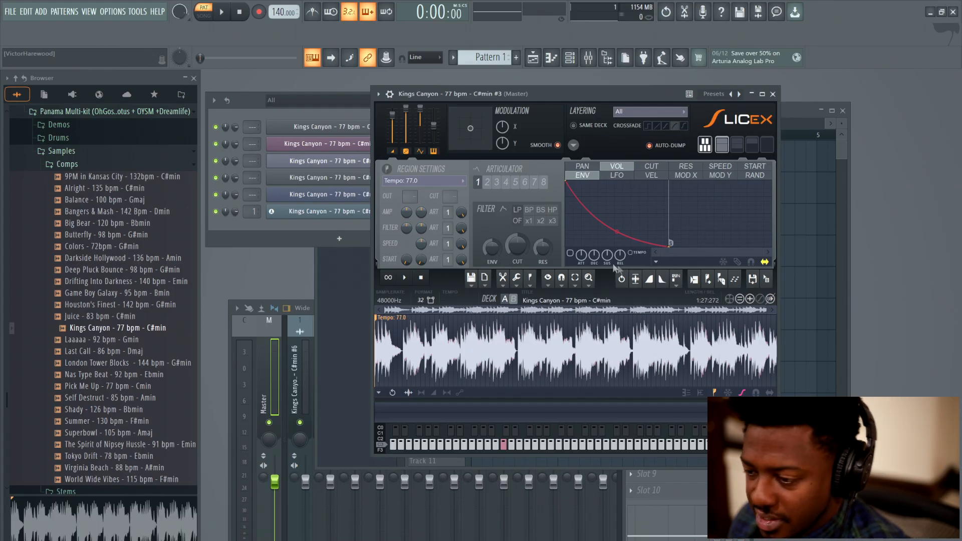
drag(580, 96, 520, 90)
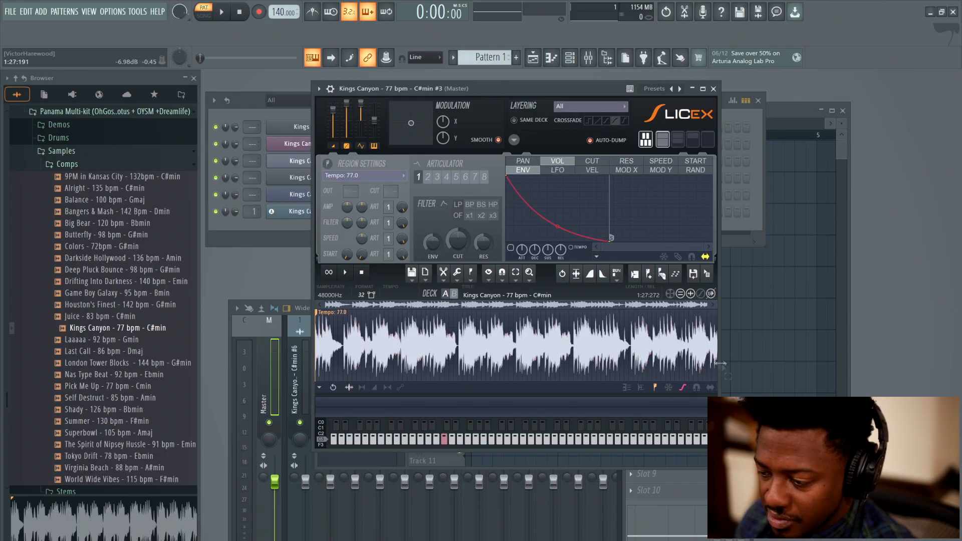
drag(718, 365, 873, 366)
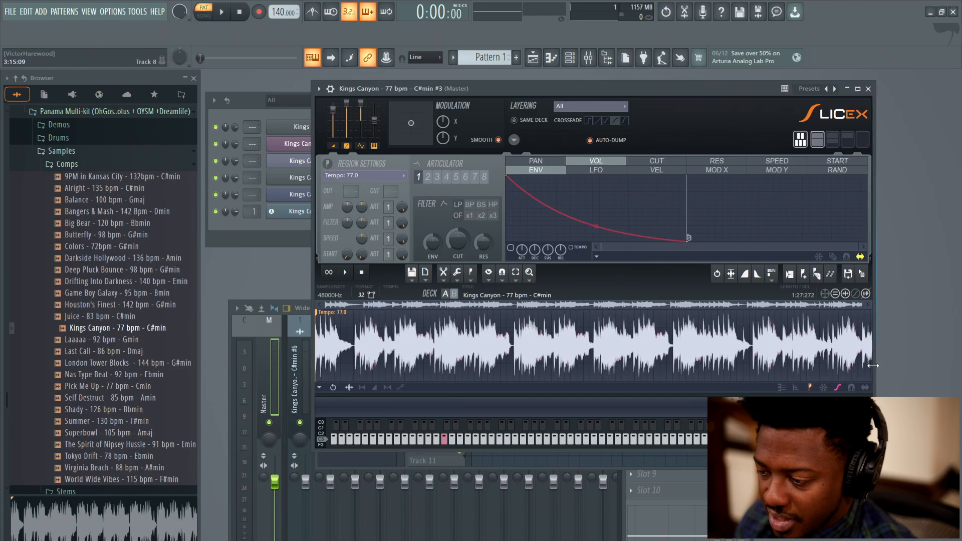
click(818, 274)
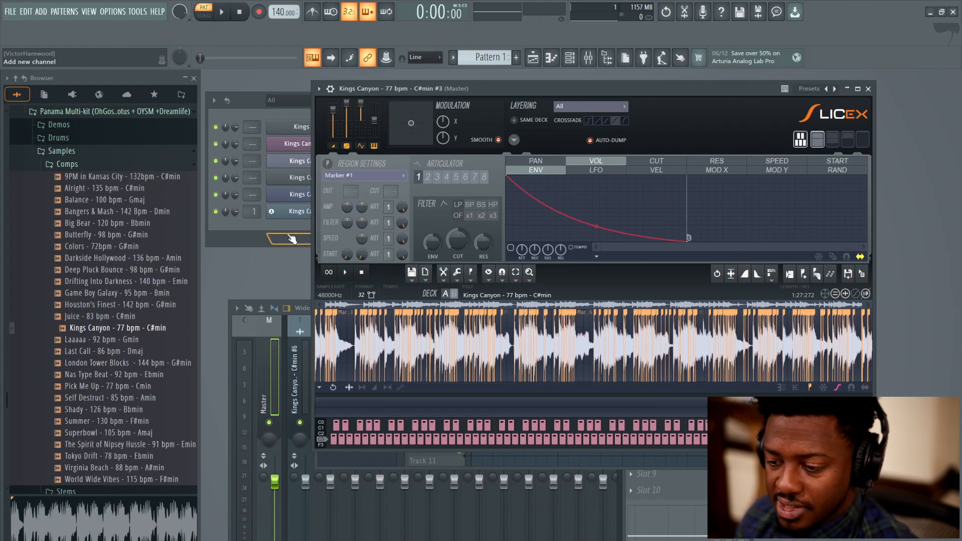
Open the Kings Canyon #3 channel's piano roll and bring its slice notes into view.
click(289, 235)
right_click(344, 161)
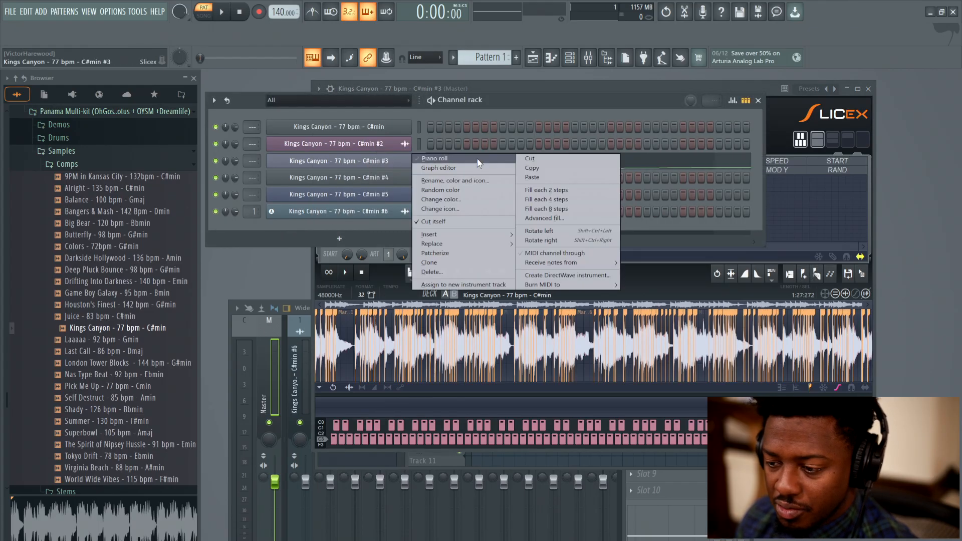
click(477, 159)
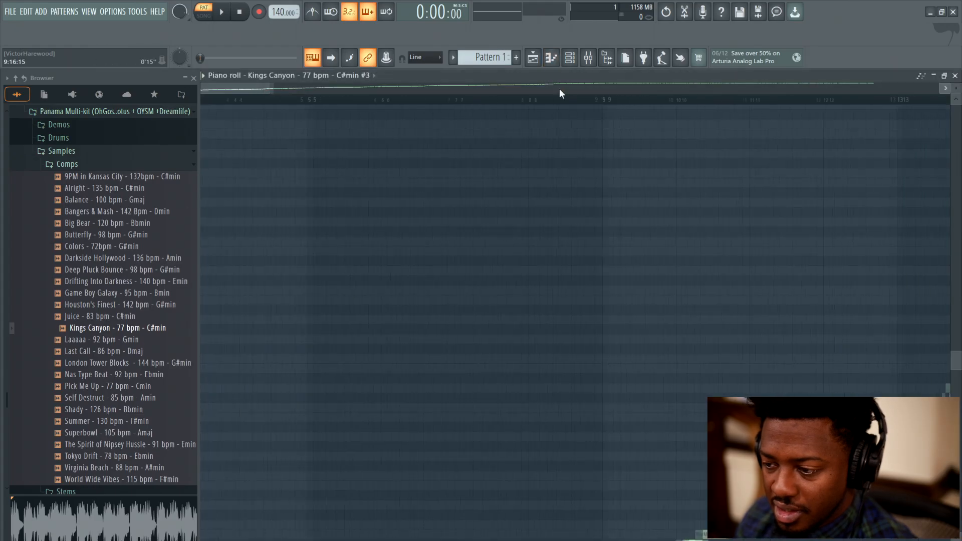
drag(296, 87, 240, 87)
scroll(635, 224, down, 8)
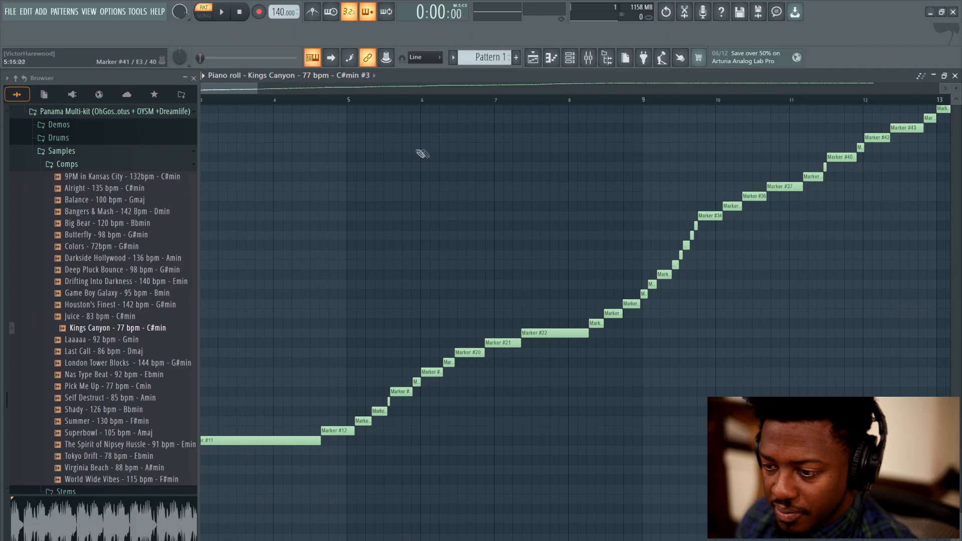
Narrow the browser, restore the piano roll from full size and fit its enlarged window beside the browser.
drag(198, 174, 162, 172)
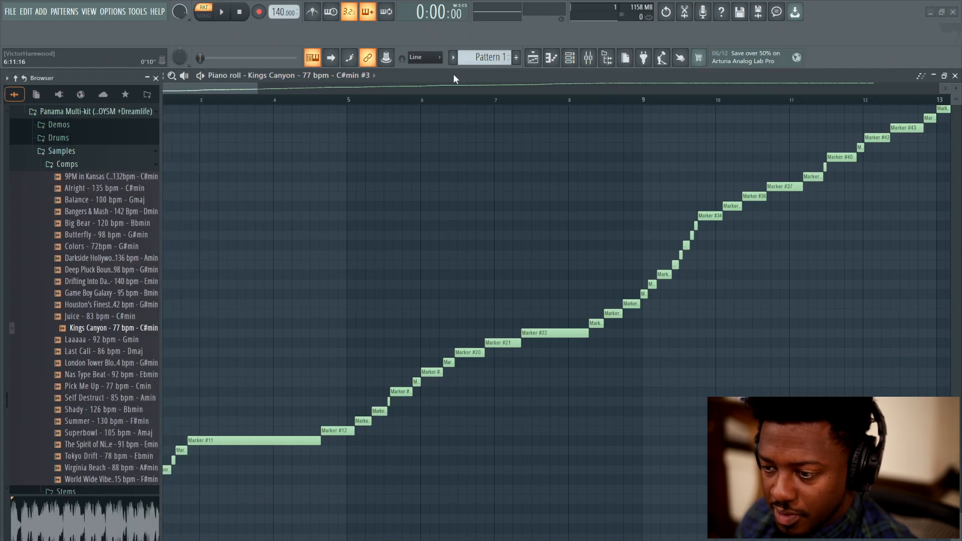
double_click(505, 76)
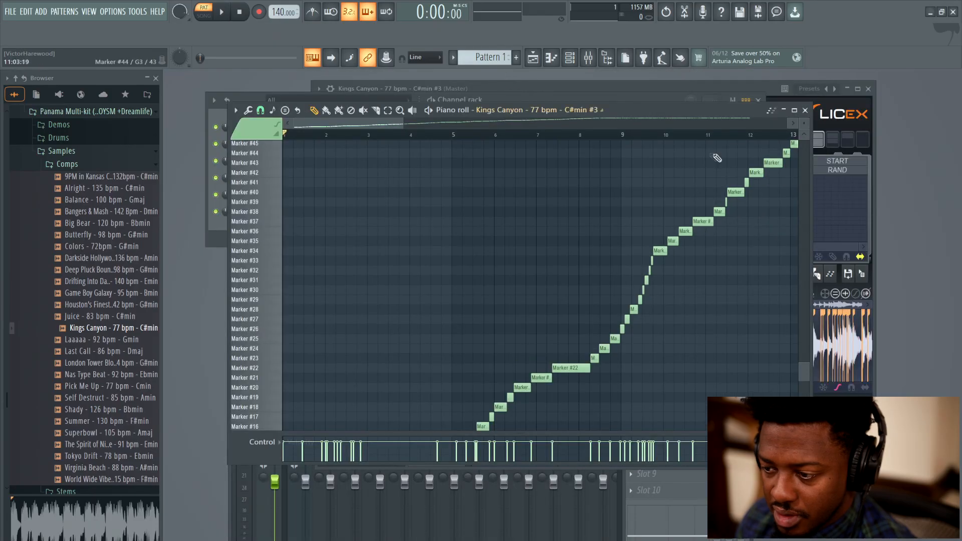
drag(812, 464, 932, 540)
drag(628, 117, 558, 78)
Audition a range of Kings Canyon slices on the piano roll's marker keys, then close the piano roll.
click(209, 351)
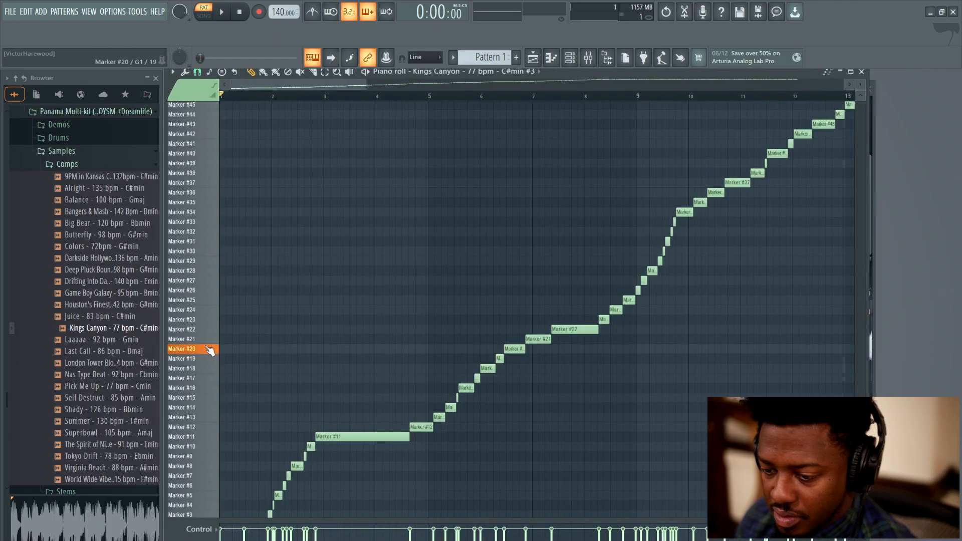
click(205, 319)
click(203, 280)
click(202, 231)
click(203, 427)
click(202, 477)
click(203, 436)
click(203, 417)
click(203, 369)
click(204, 282)
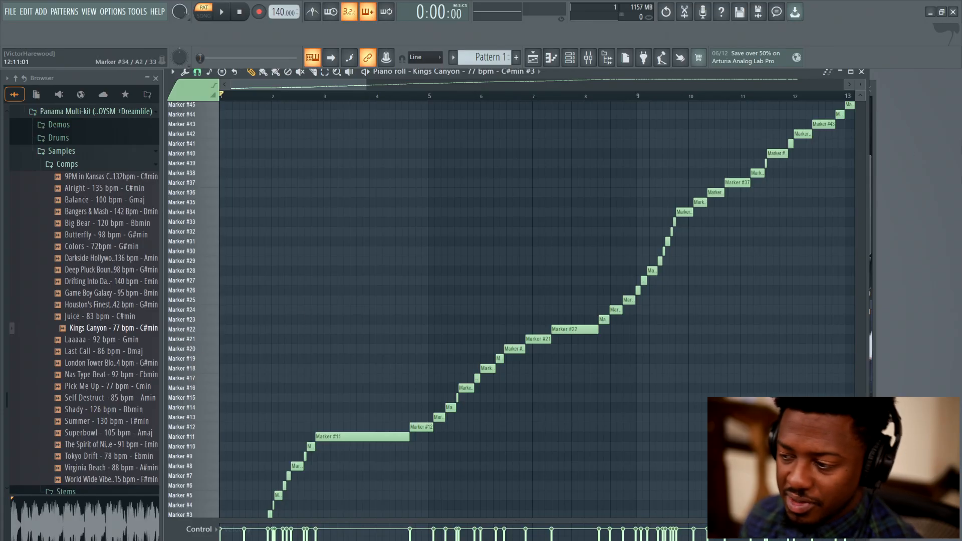
click(862, 72)
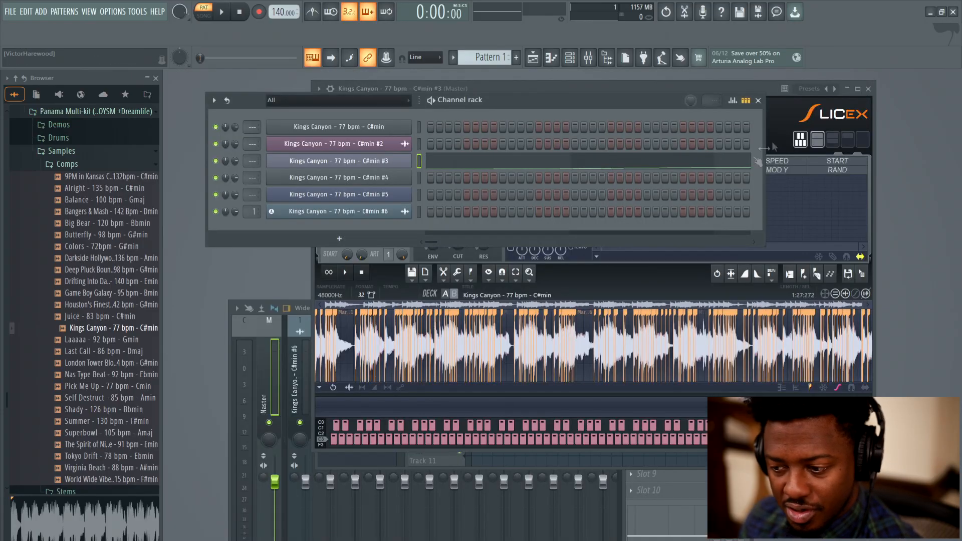
Try dull auto-slicing and sharp auto-slicing on the Kings Canyon sample in Slicex.
click(818, 275)
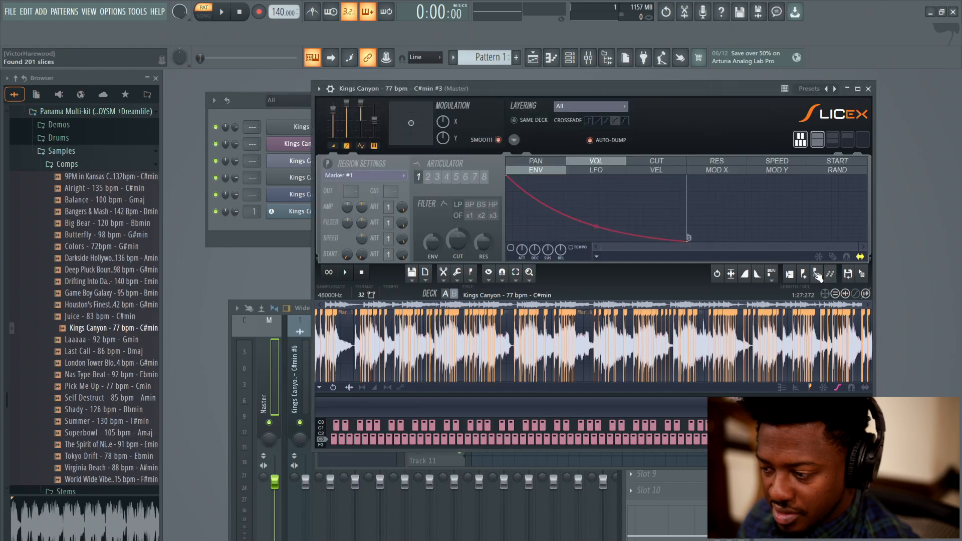
right_click(816, 275)
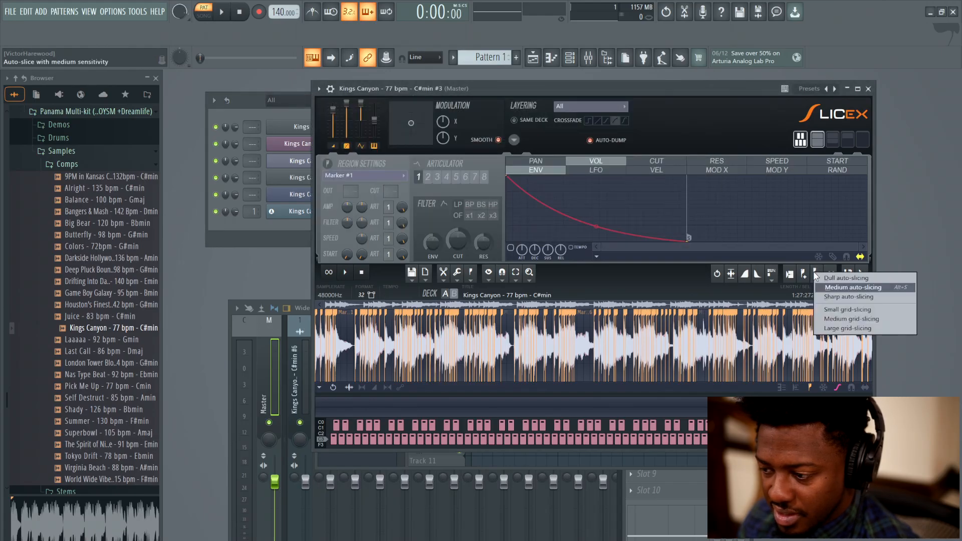
click(829, 278)
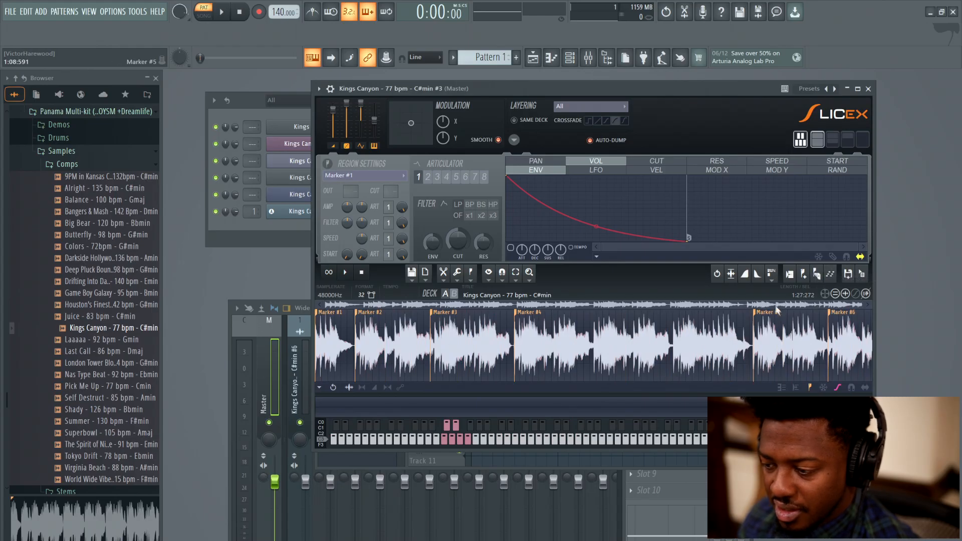
right_click(816, 275)
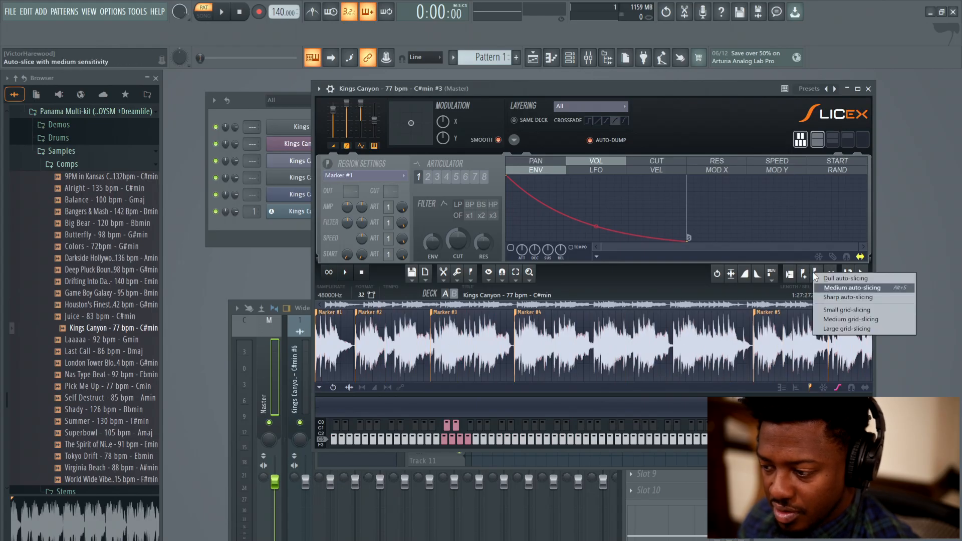
click(835, 298)
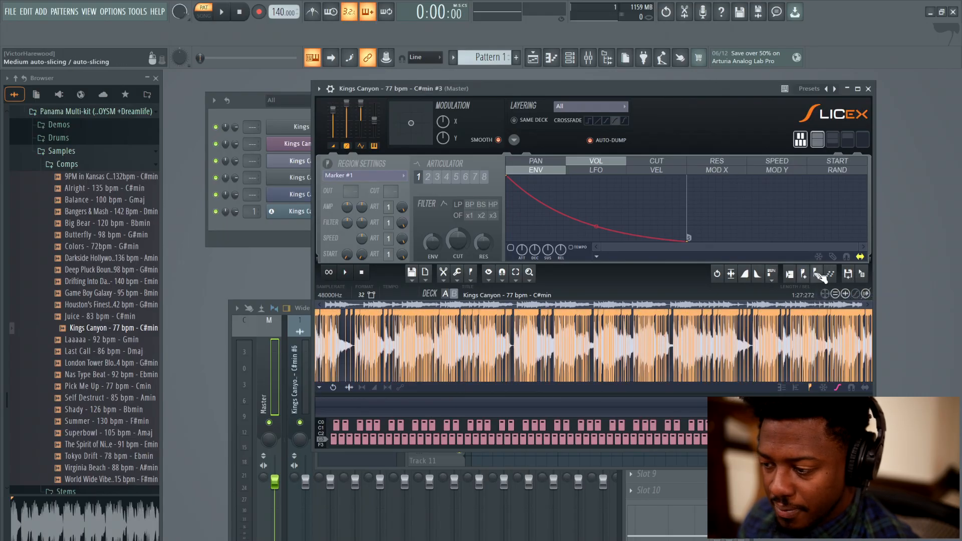
Apply large grid-slicing to the Kings Canyon sample in Slicex and inspect the slice markers along the waveform.
right_click(817, 275)
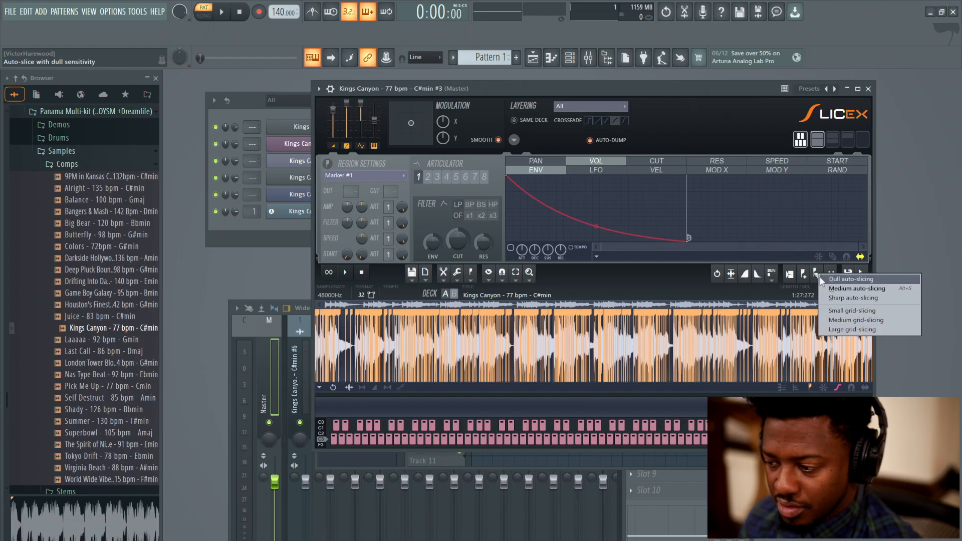
click(844, 329)
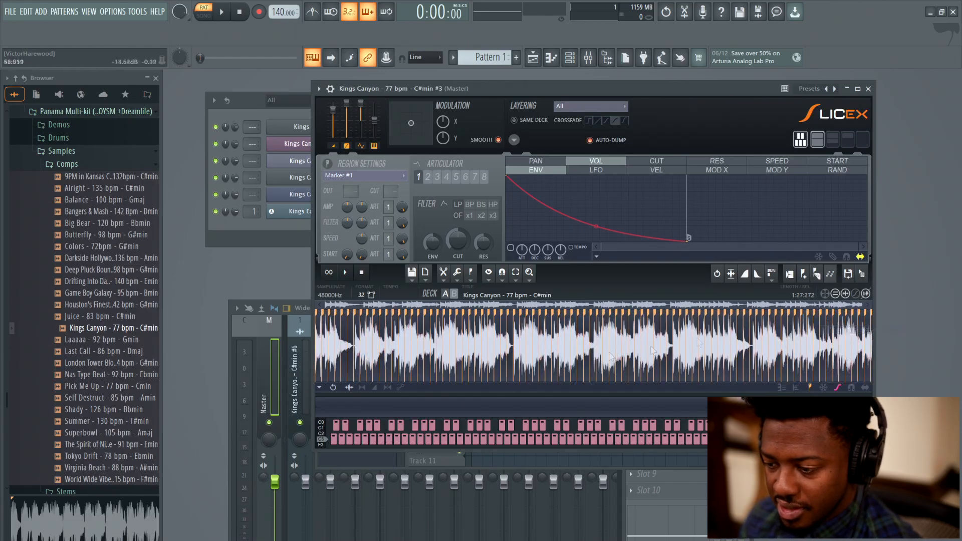
scroll(401, 360, up, 5)
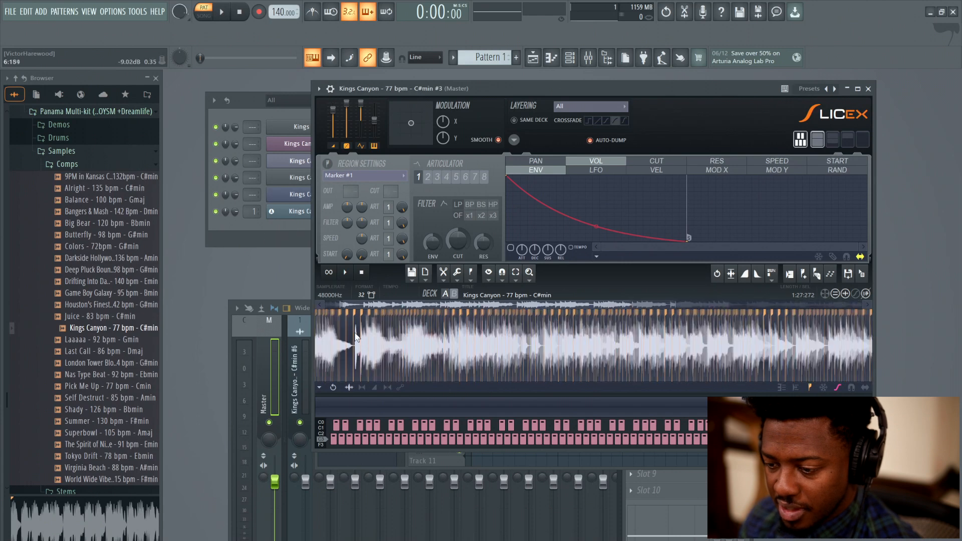
drag(389, 302, 302, 314)
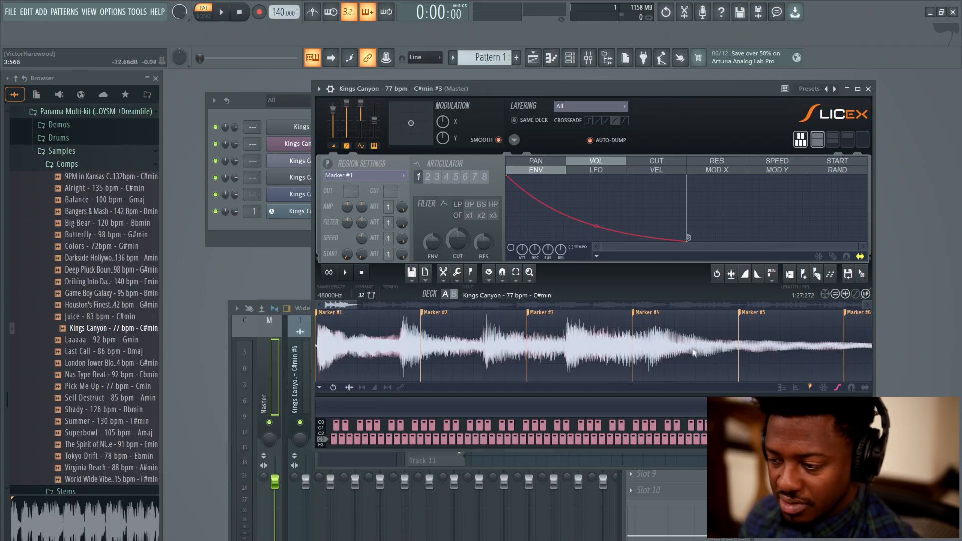
scroll(759, 343, down, 5)
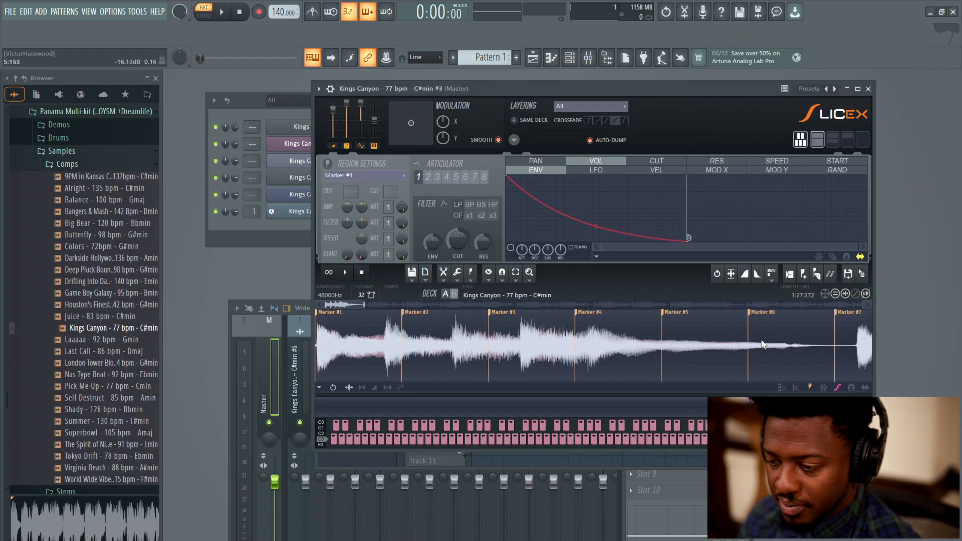
scroll(758, 338, down, 10)
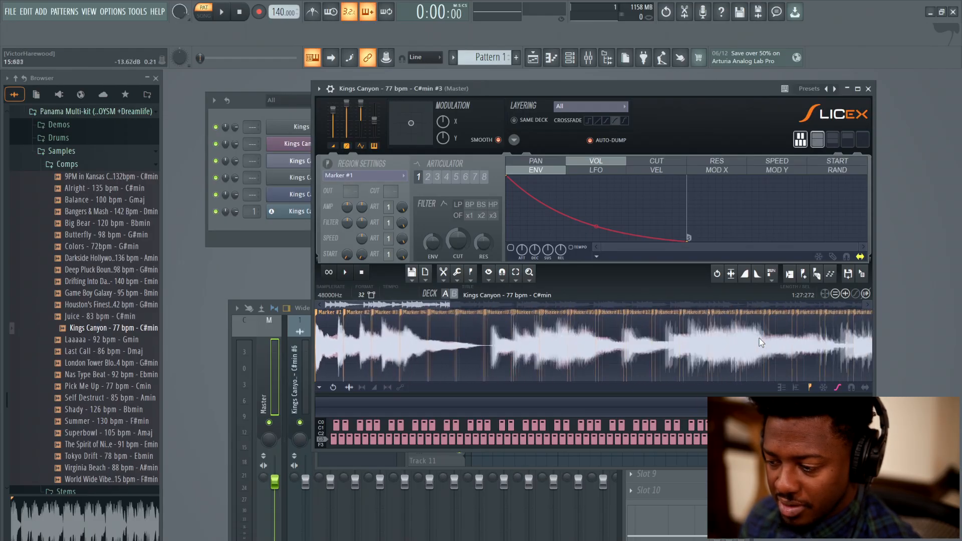
scroll(759, 338, down, 4)
scroll(758, 338, up, 4)
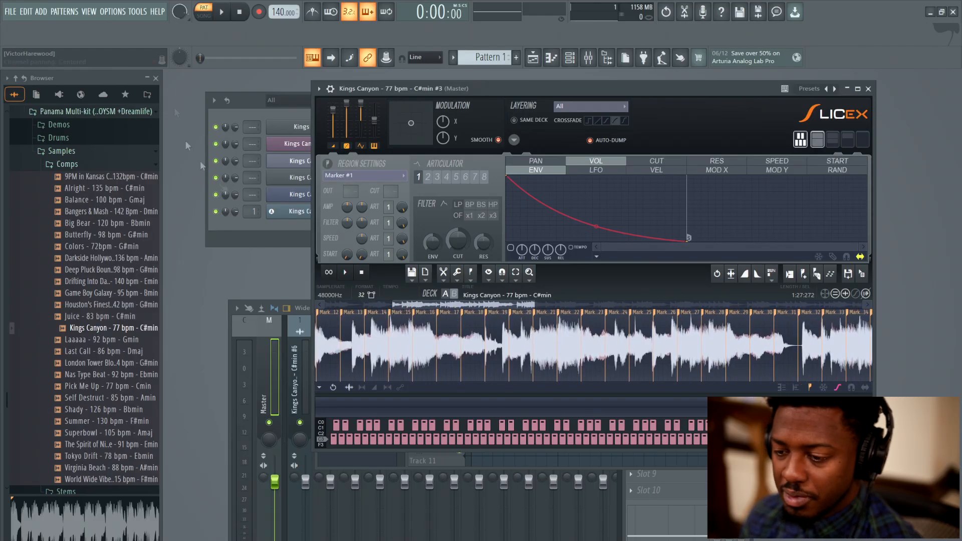
Play Pattern 1 with the Kings Canyon #3 piano roll open, then stop and replay it to follow the grid slices.
click(252, 102)
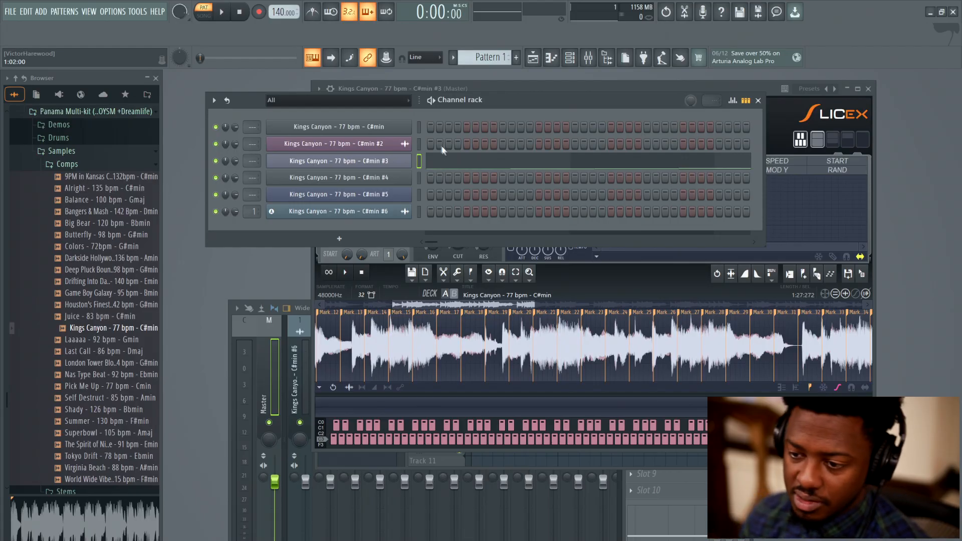
click(228, 15)
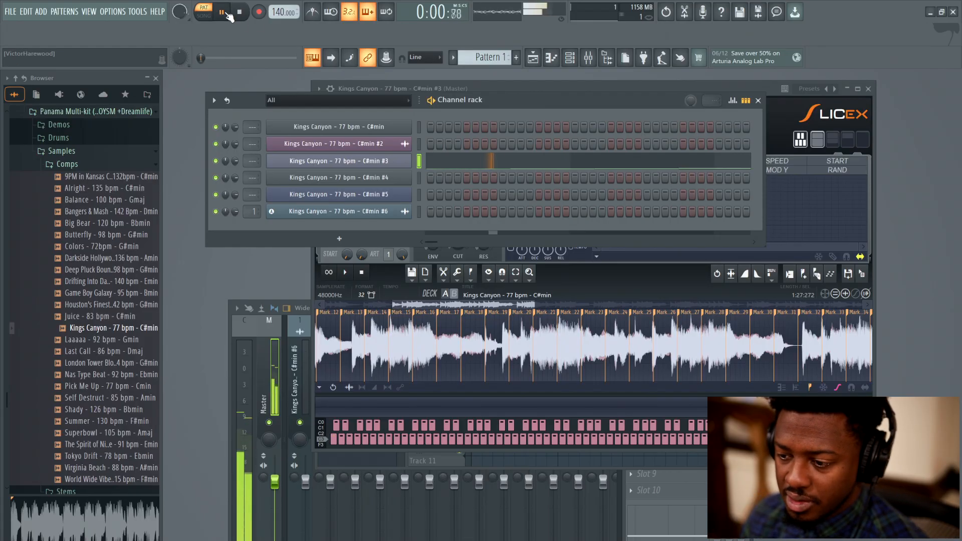
click(465, 169)
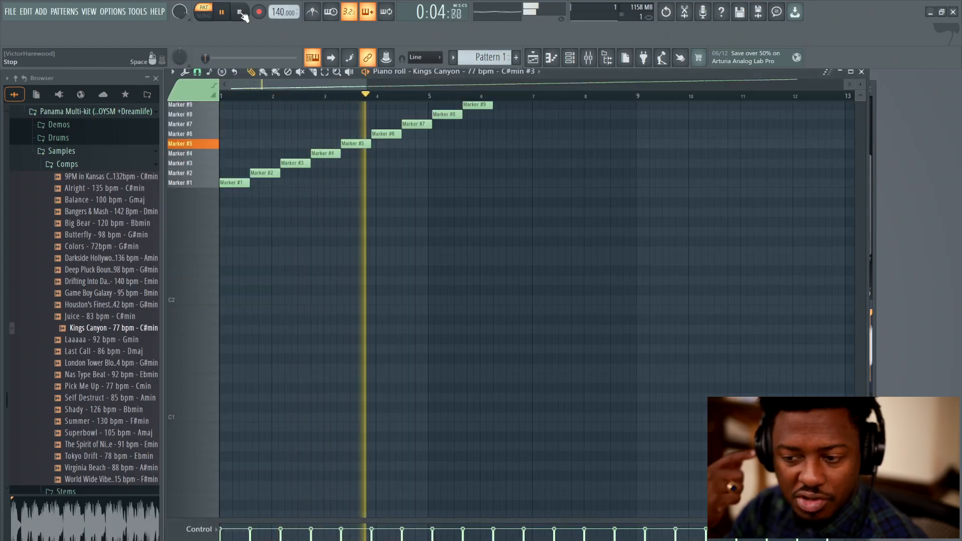
click(241, 13)
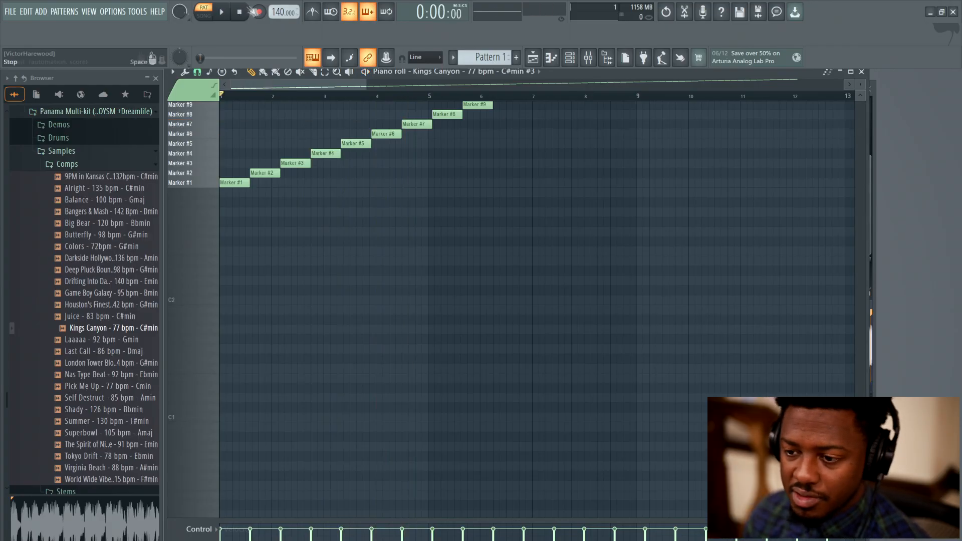
click(223, 13)
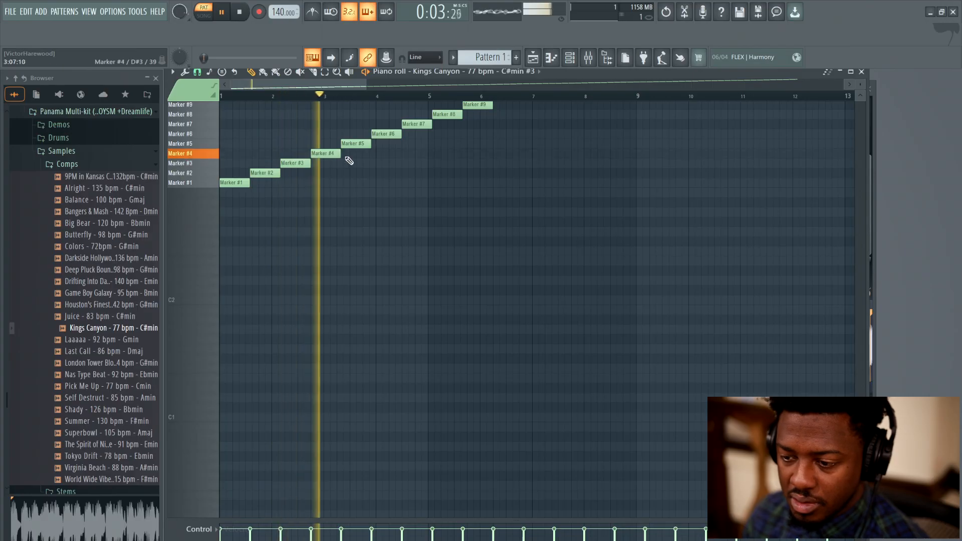
Stop playback, close the Kings Canyon #3 piano roll, and examine the large grid slice markers along the Slicex waveform.
click(241, 12)
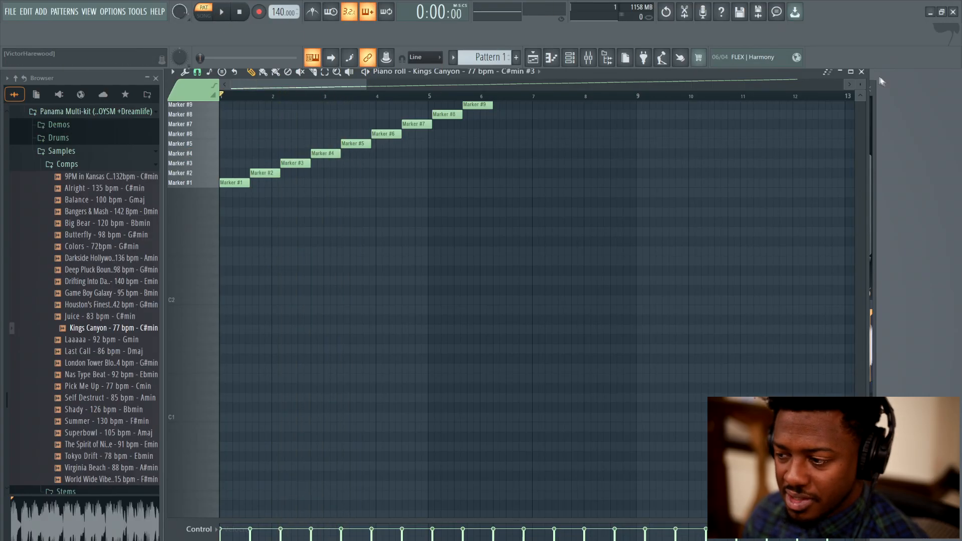
click(861, 72)
scroll(429, 360, up, 3)
scroll(499, 318, down, 2)
drag(430, 305, 270, 316)
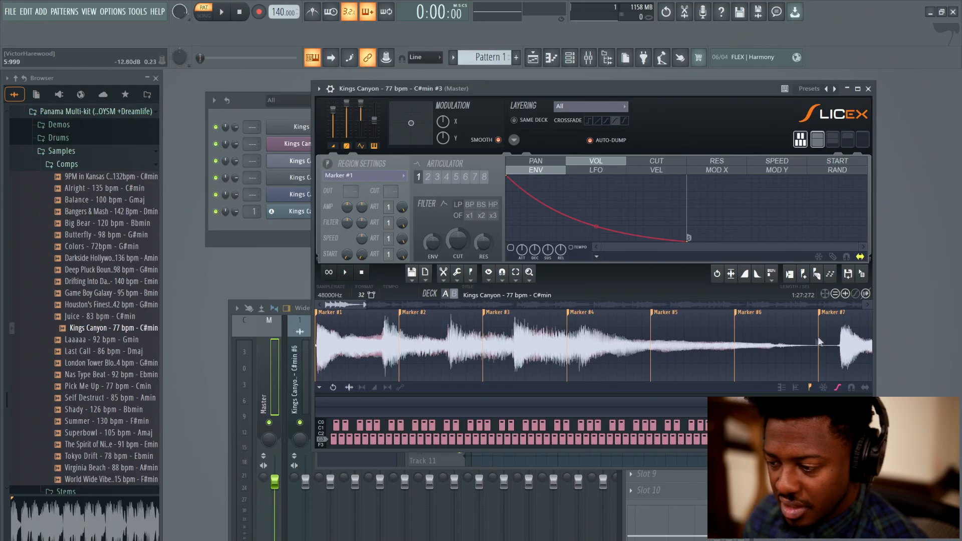
scroll(766, 361, down, 5)
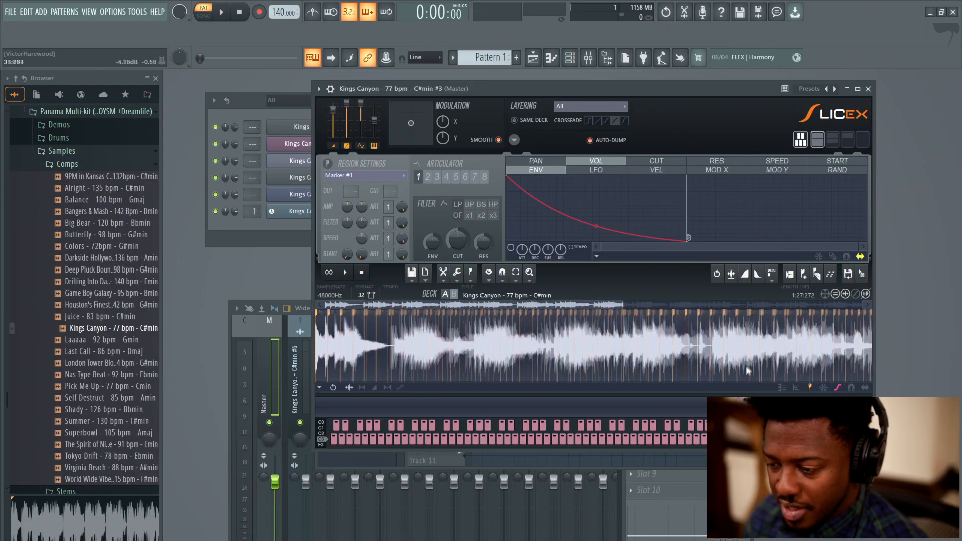
scroll(741, 365, down, 3)
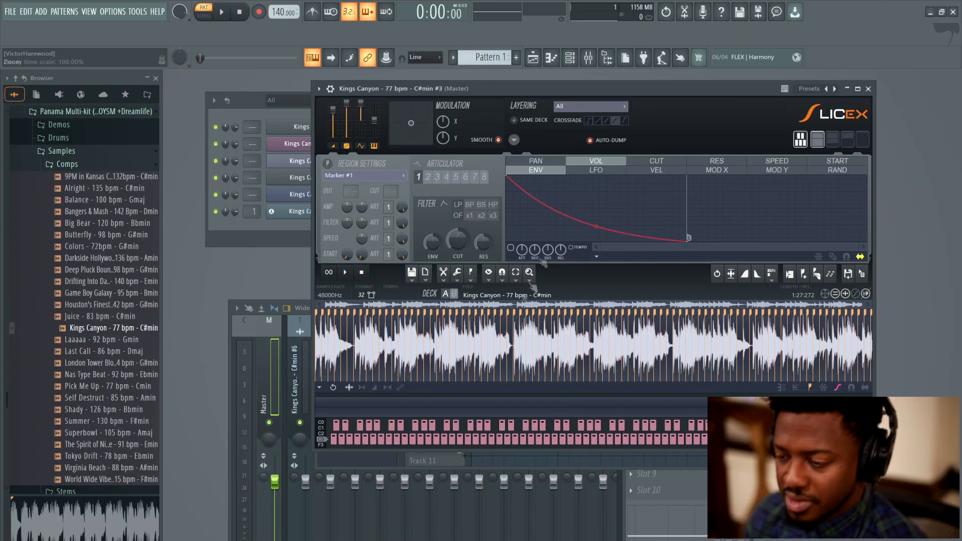
scroll(347, 357, up, 6)
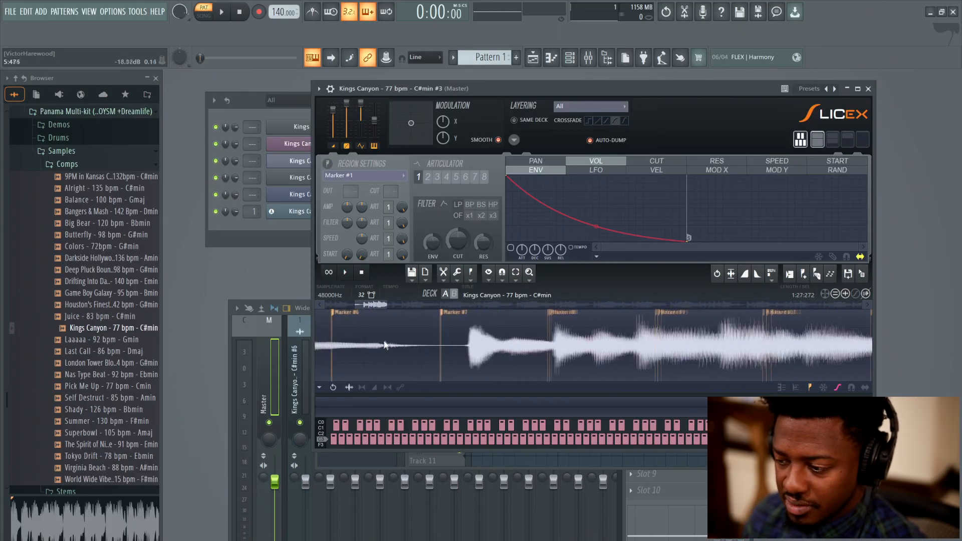
scroll(383, 345, down, 6)
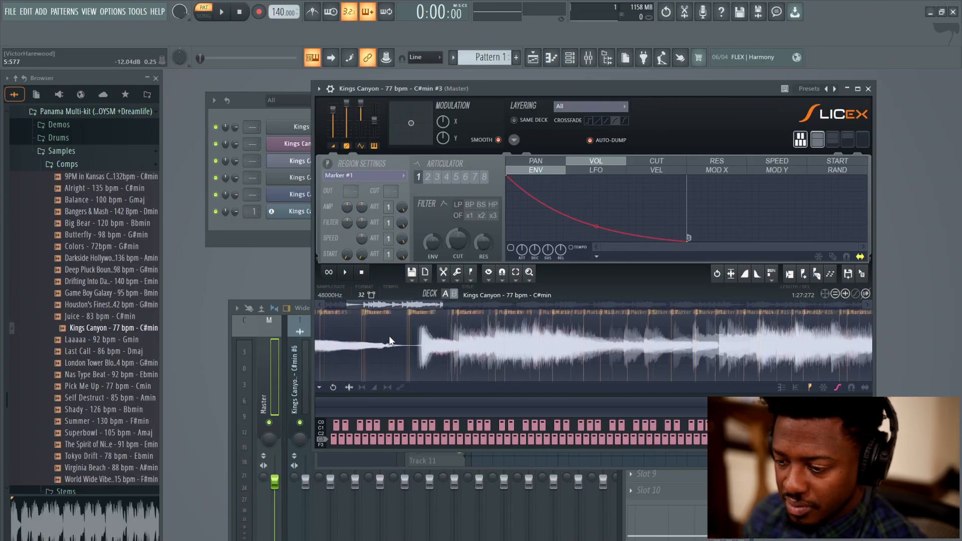
Try medium grid-slicing and small grid-slicing on the Kings Canyon sample in Slicex.
click(820, 276)
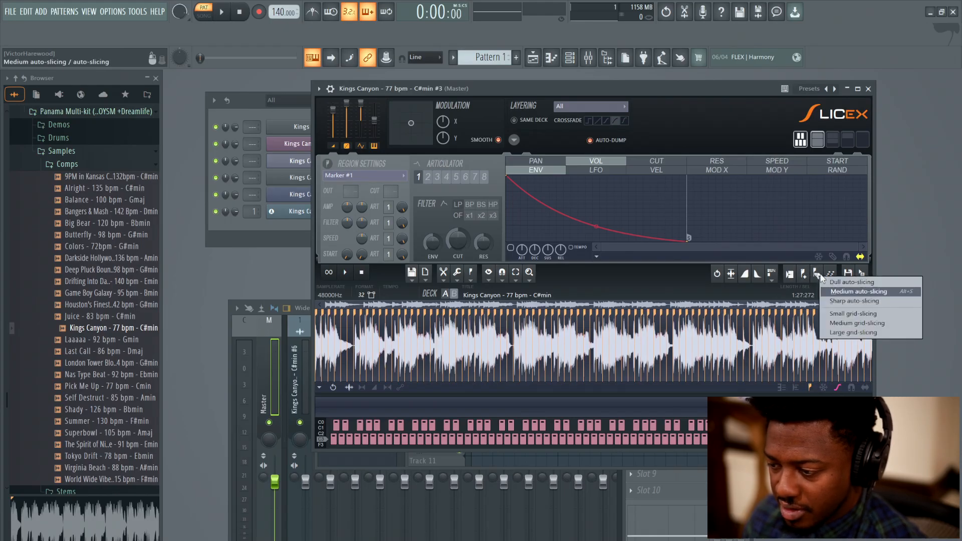
click(846, 325)
click(816, 275)
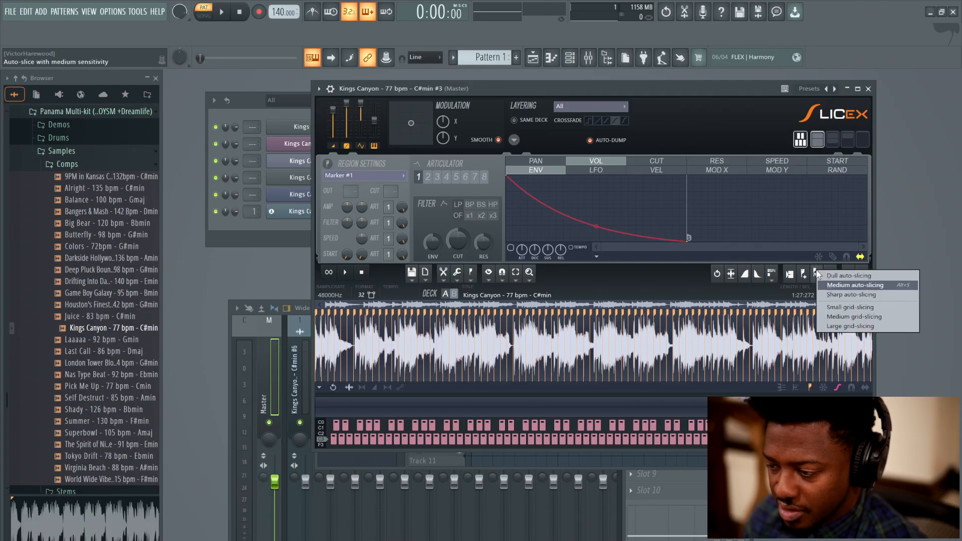
click(850, 314)
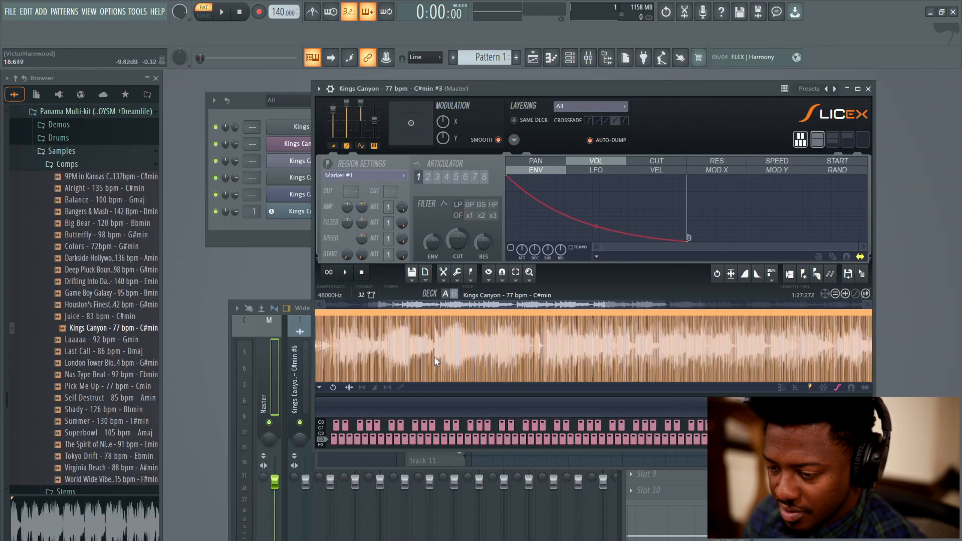
scroll(435, 357, up, 5)
Bring the channel rack forward, play Pattern 1 to hear the small grid slices, and stop playback.
click(239, 101)
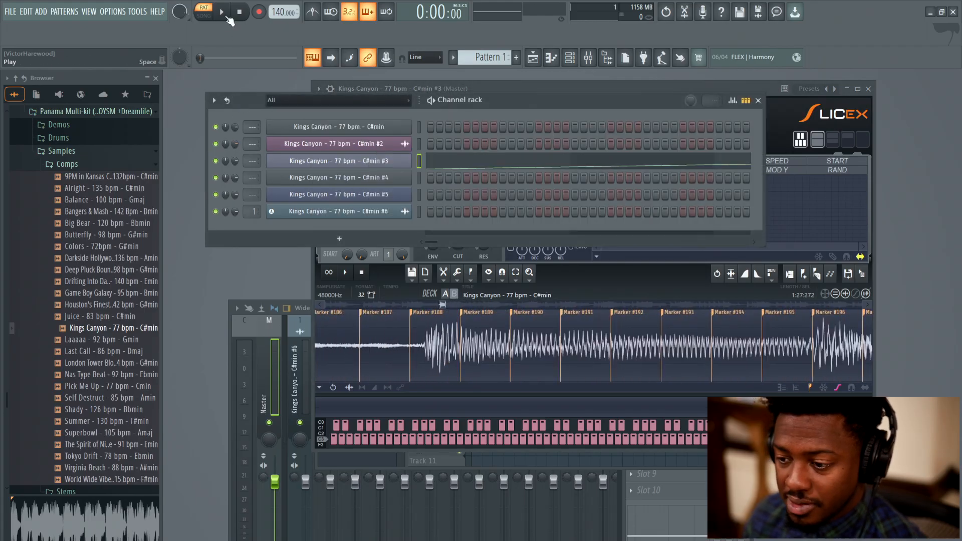
click(227, 16)
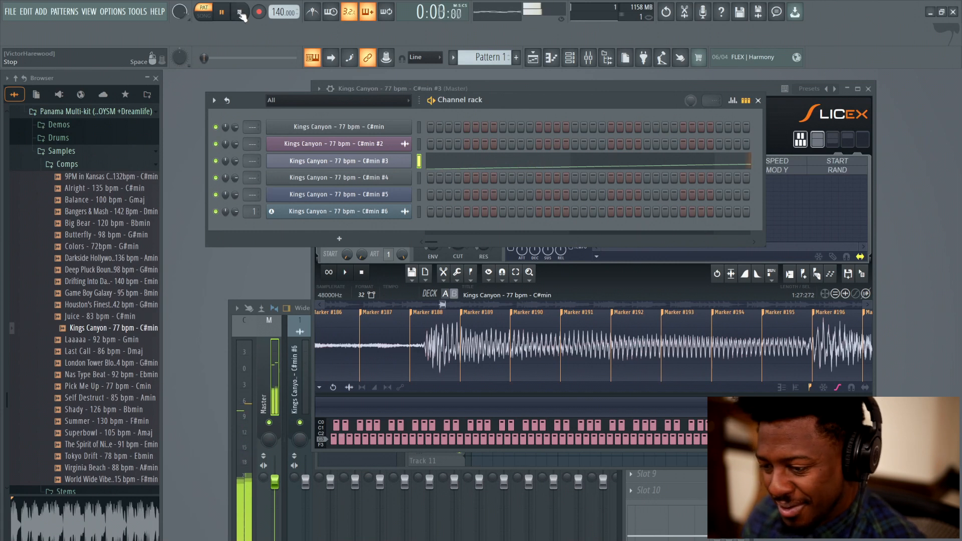
click(240, 17)
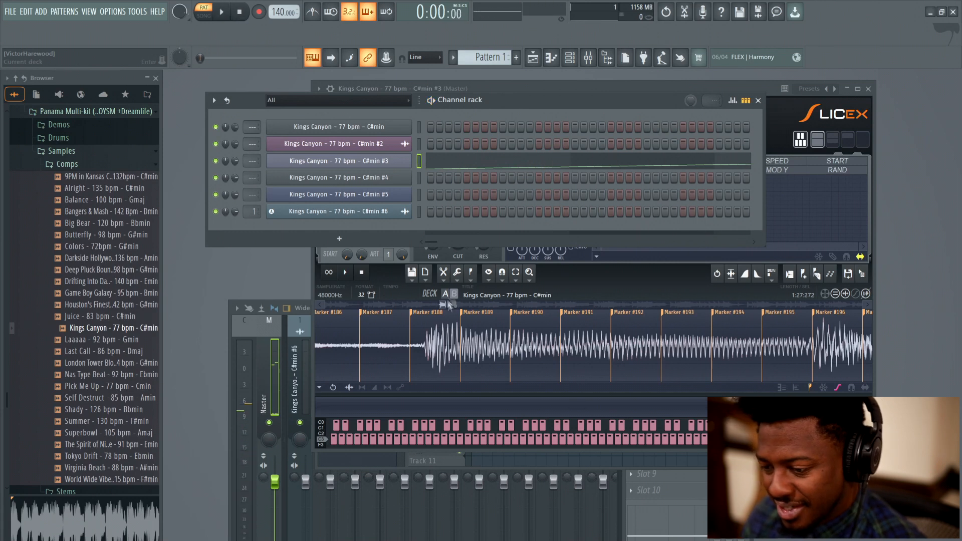
Apply dull auto-slicing to the Kings Canyon sample in Slicex and check the spacing of the first markers.
click(817, 275)
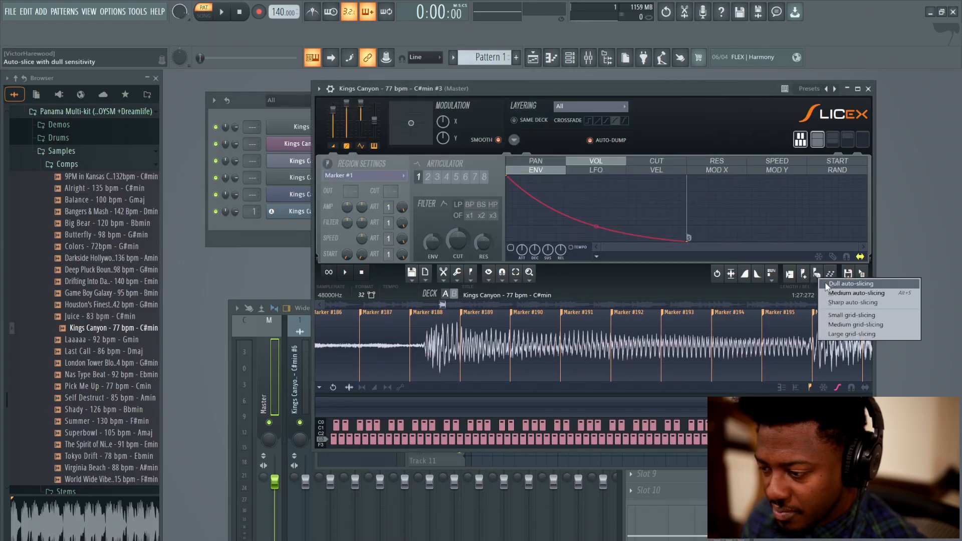
click(827, 284)
scroll(615, 350, down, 12)
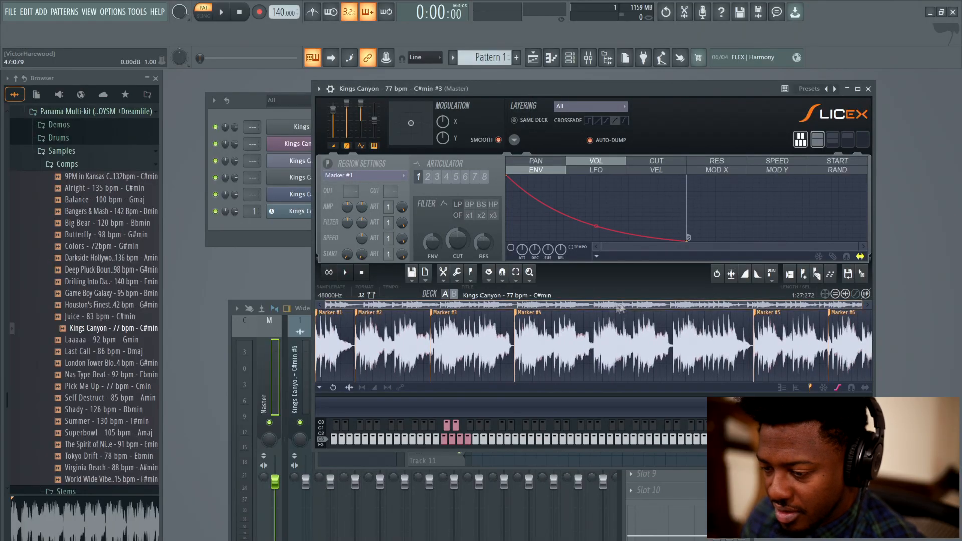
scroll(340, 354, up, 10)
scroll(359, 356, up, 2)
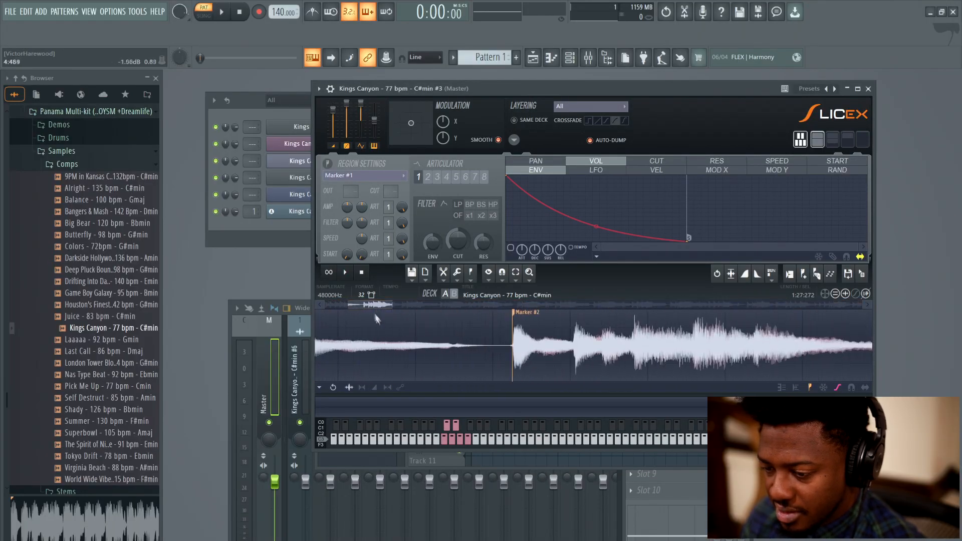
Examine the start of the Kings Canyon waveform at Marker #1 and compare it with the following slices.
drag(367, 304, 319, 300)
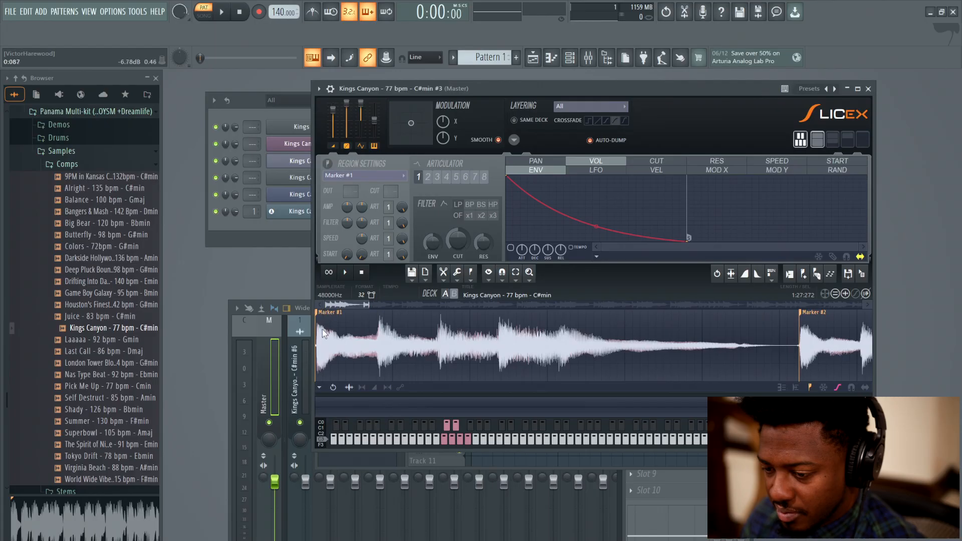
scroll(322, 329, up, 3)
drag(334, 307, 321, 305)
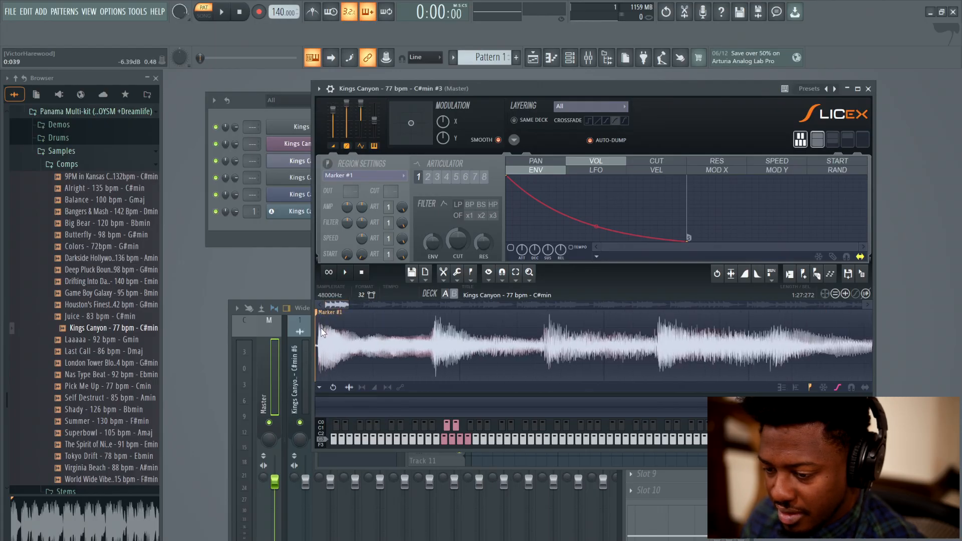
scroll(324, 333, up, 4)
scroll(328, 334, up, 5)
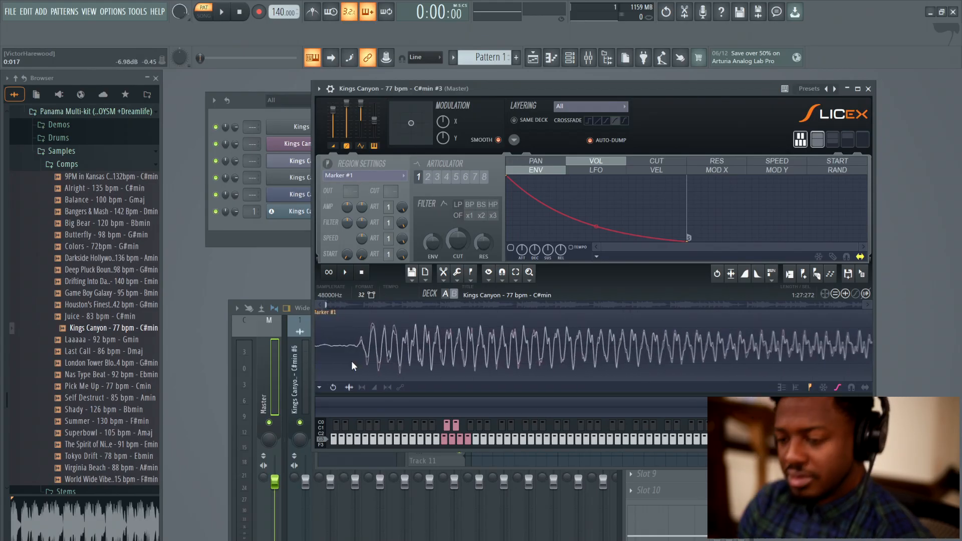
scroll(352, 366, down, 5)
scroll(352, 366, down, 5)
scroll(352, 365, down, 5)
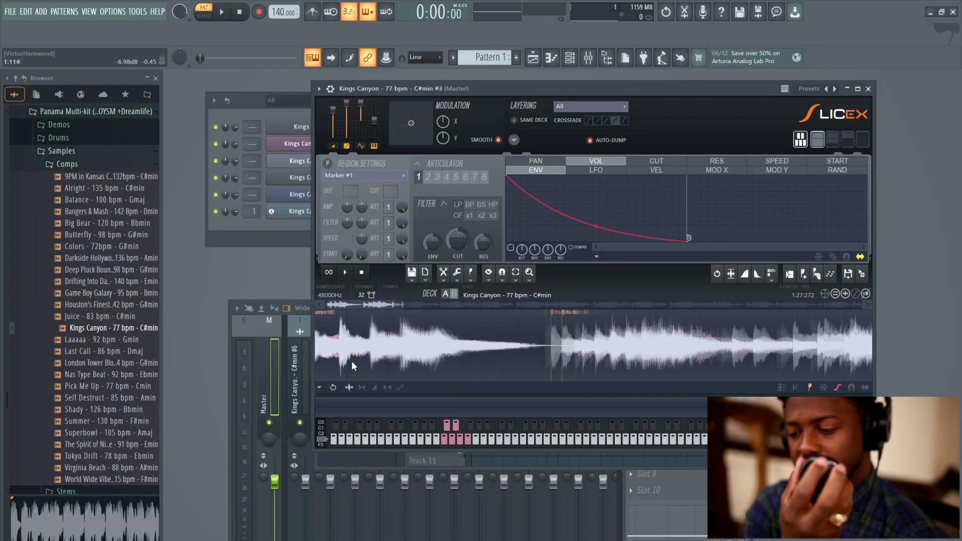
scroll(351, 365, down, 3)
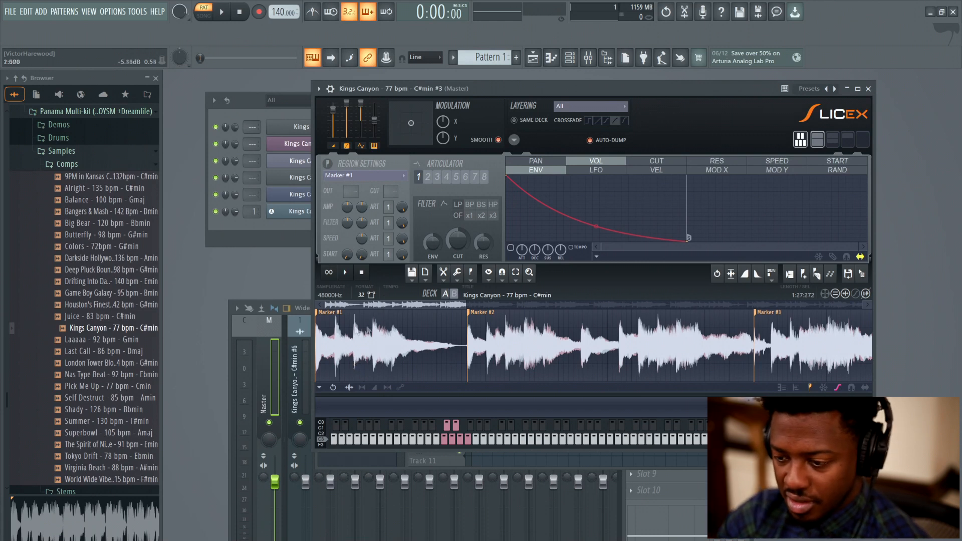
scroll(321, 340, up, 2)
Audition the Marker #1 slice in Slicex and check where its sound begins in the waveform.
click(321, 340)
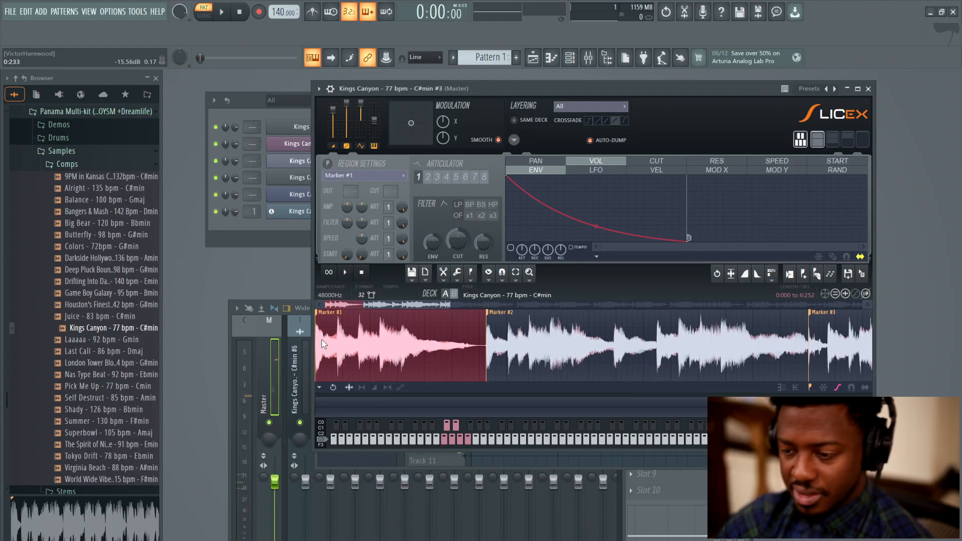
scroll(321, 339, up, 3)
scroll(322, 339, up, 4)
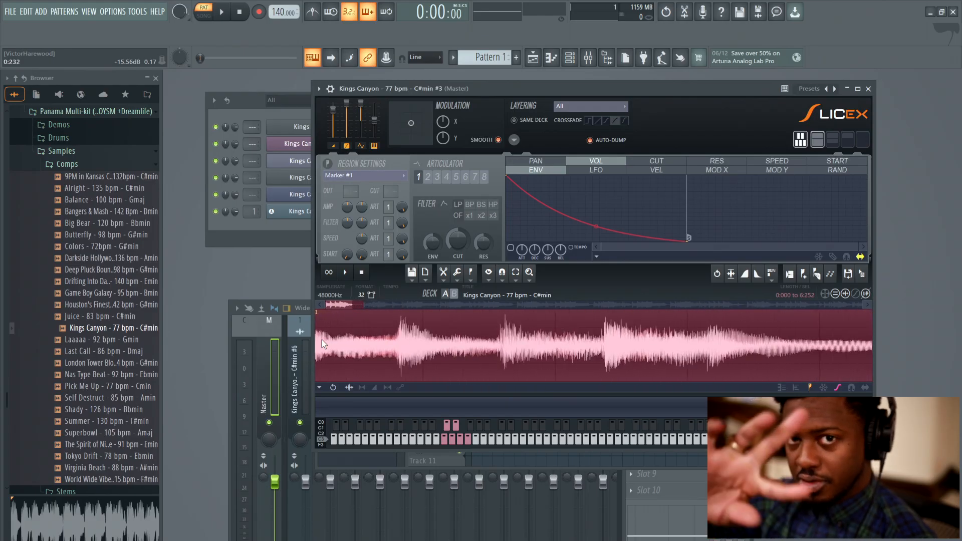
scroll(322, 339, up, 2)
scroll(321, 339, down, 1)
drag(339, 305, 337, 305)
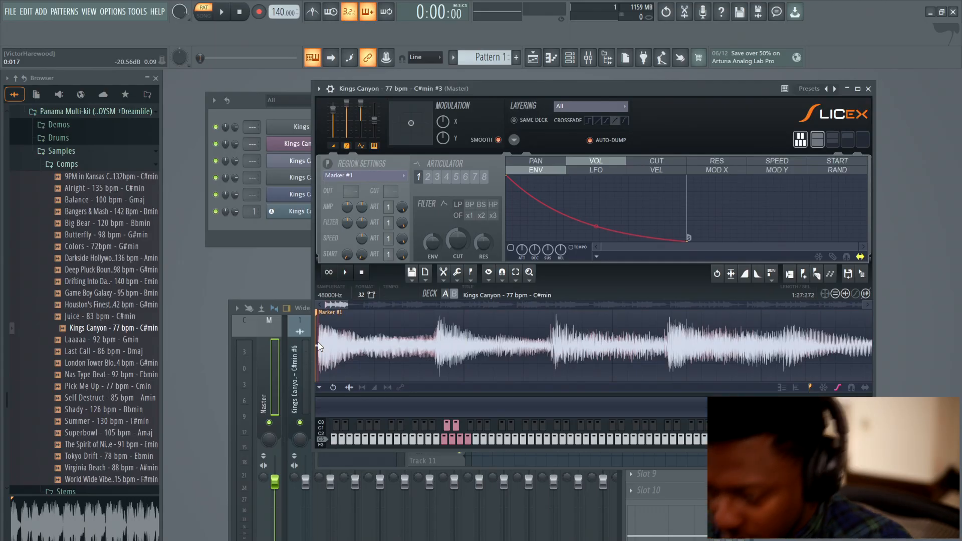
Reposition Marker #1 past the silence at the sample's start, close to the onset of the first waveform peak.
scroll(318, 346, down, 2)
scroll(318, 342, up, 8)
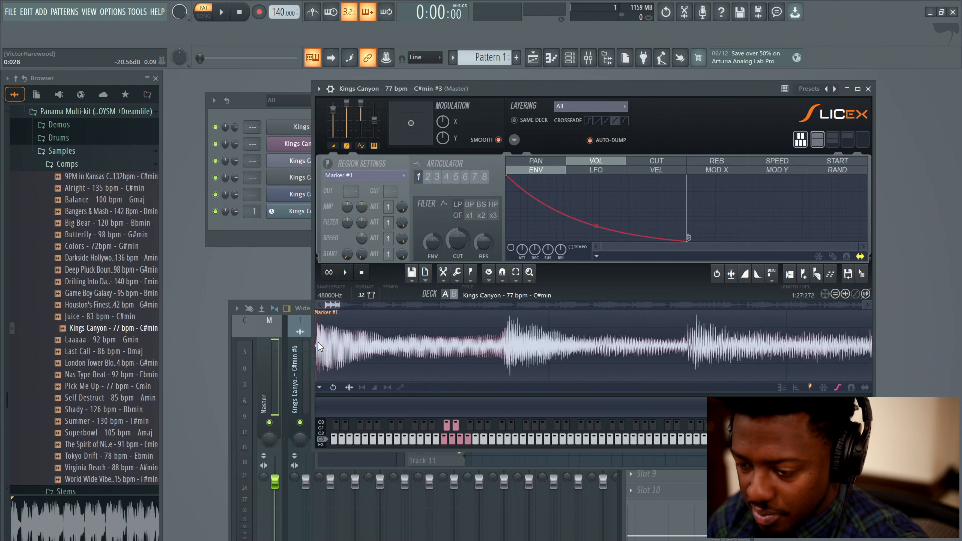
scroll(318, 345, up, 8)
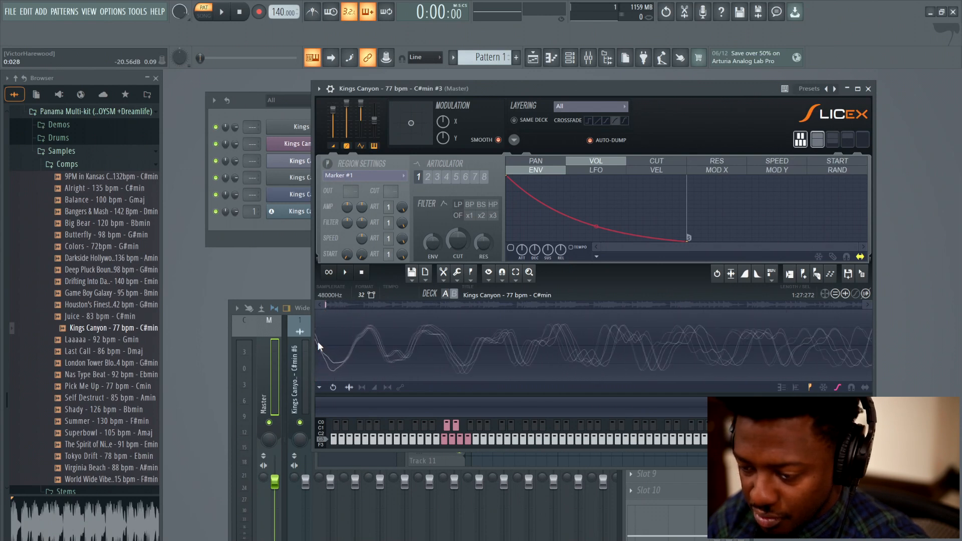
scroll(318, 345, up, 6)
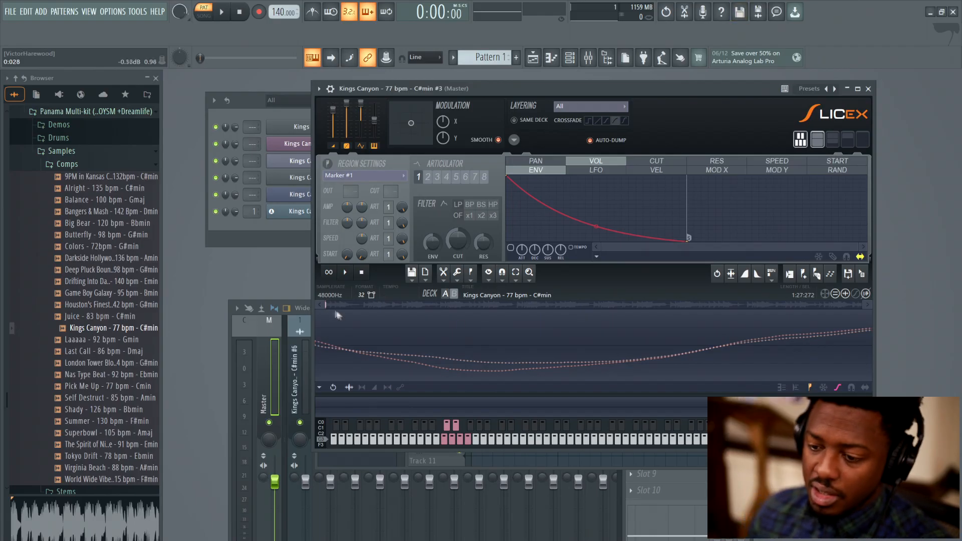
click(320, 303)
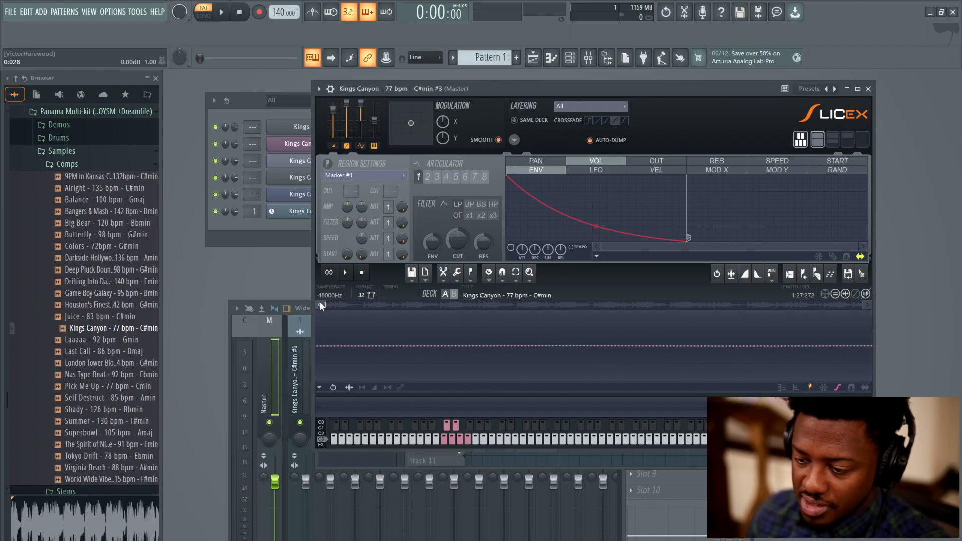
scroll(365, 342, down, 5)
scroll(365, 338, down, 5)
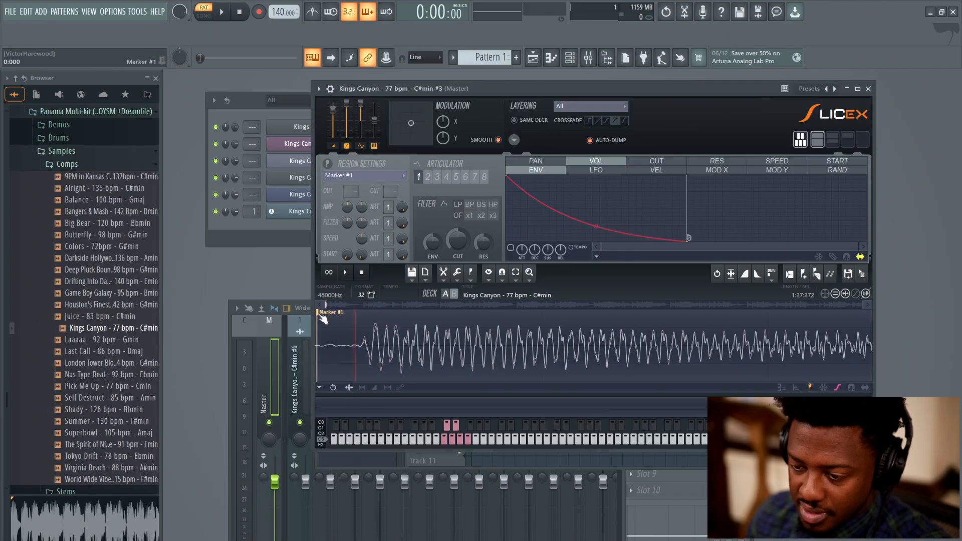
scroll(359, 340, up, 5)
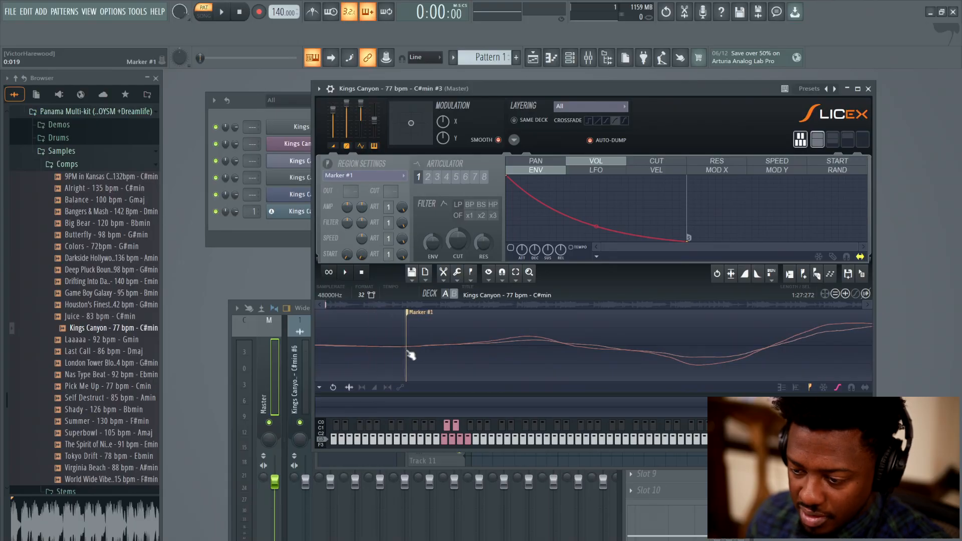
drag(408, 356, 369, 352)
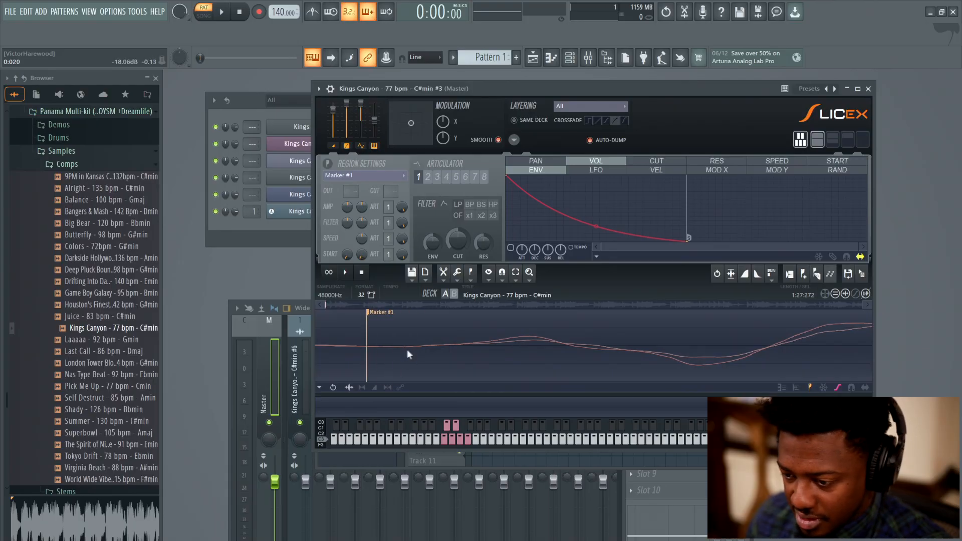
scroll(407, 350, up, 3)
scroll(406, 351, down, 4)
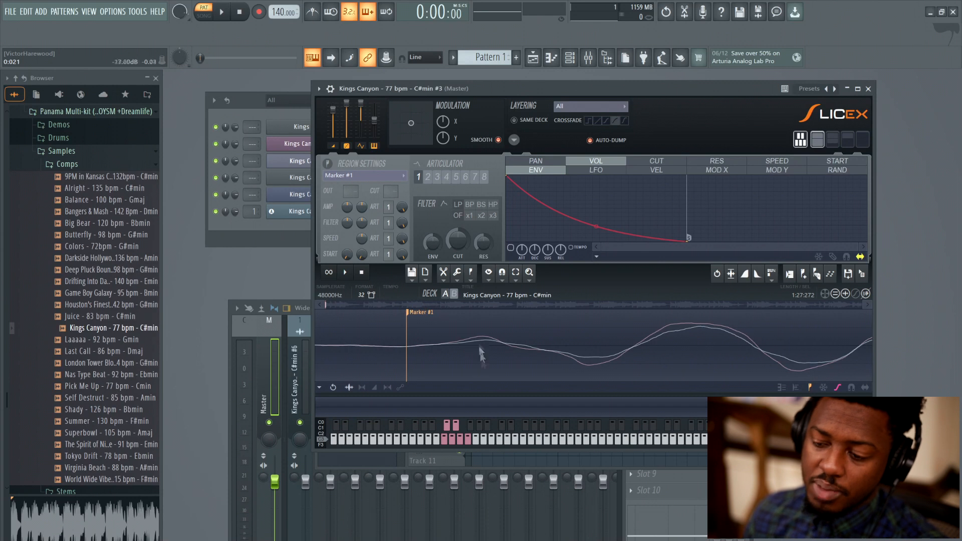
scroll(513, 324, down, 9)
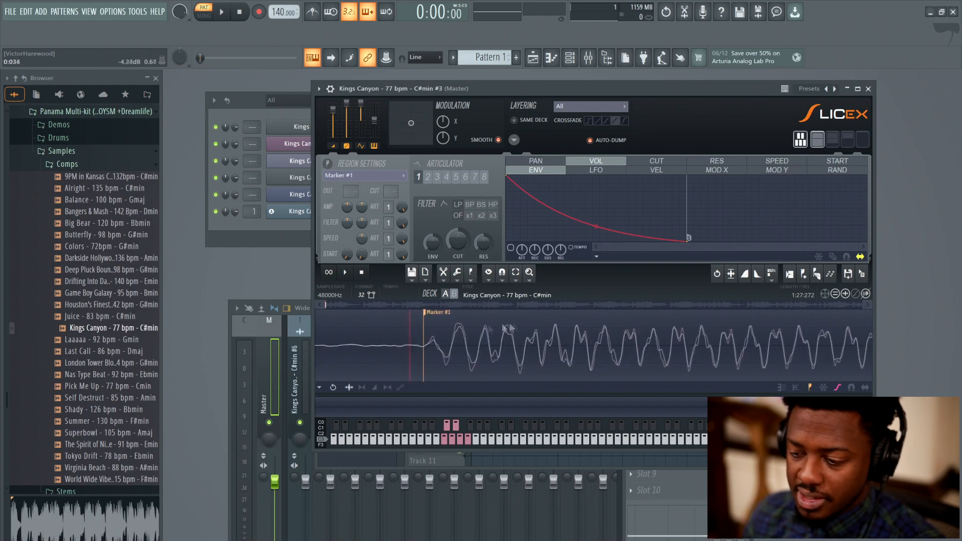
scroll(454, 335, down, 3)
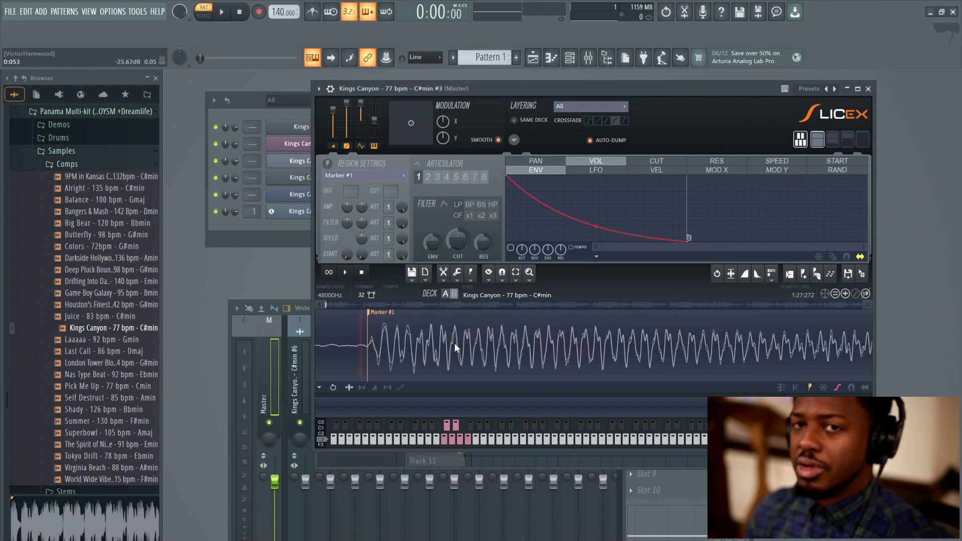
scroll(479, 353, down, 8)
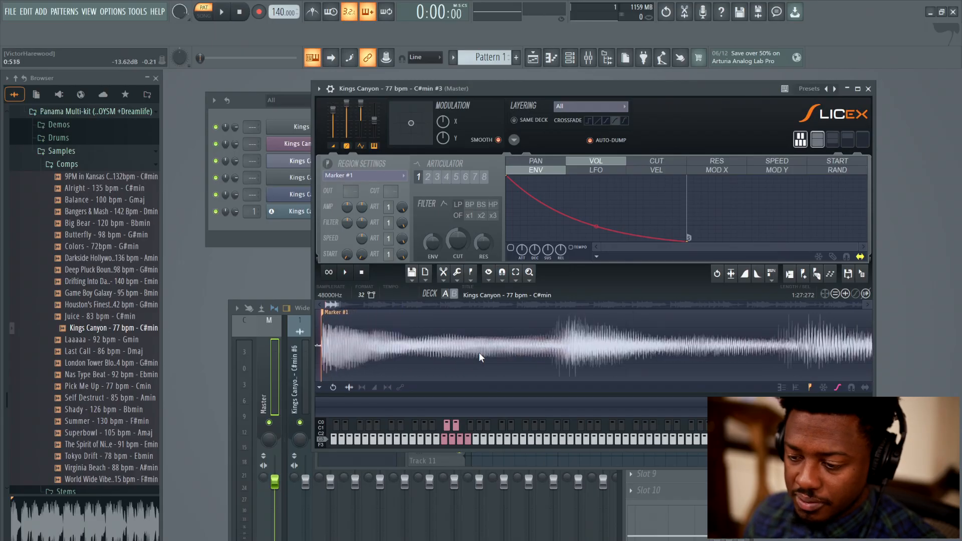
scroll(479, 355, down, 5)
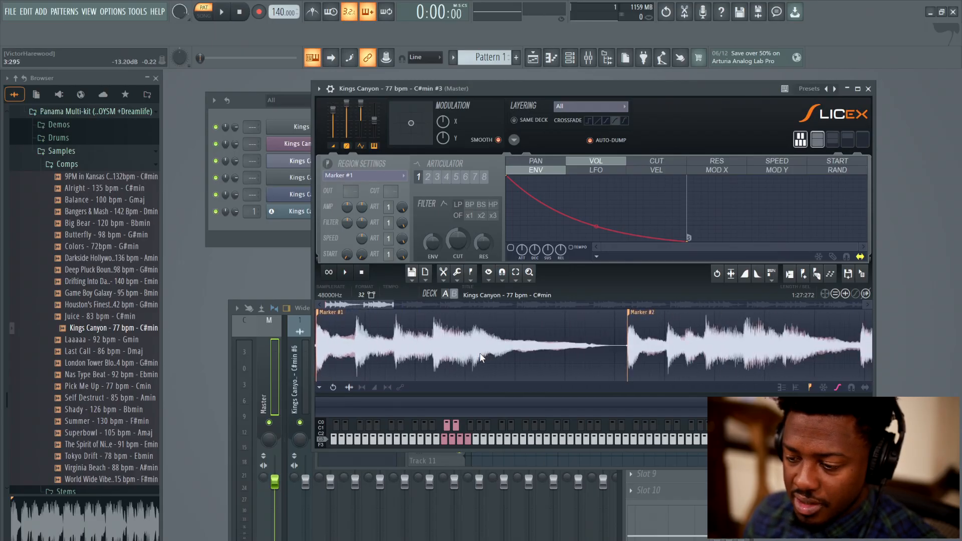
Play the Marker #1 region of the Kings Canyon waveform in Slicex to hear its separate hits.
double_click(480, 355)
key(space)
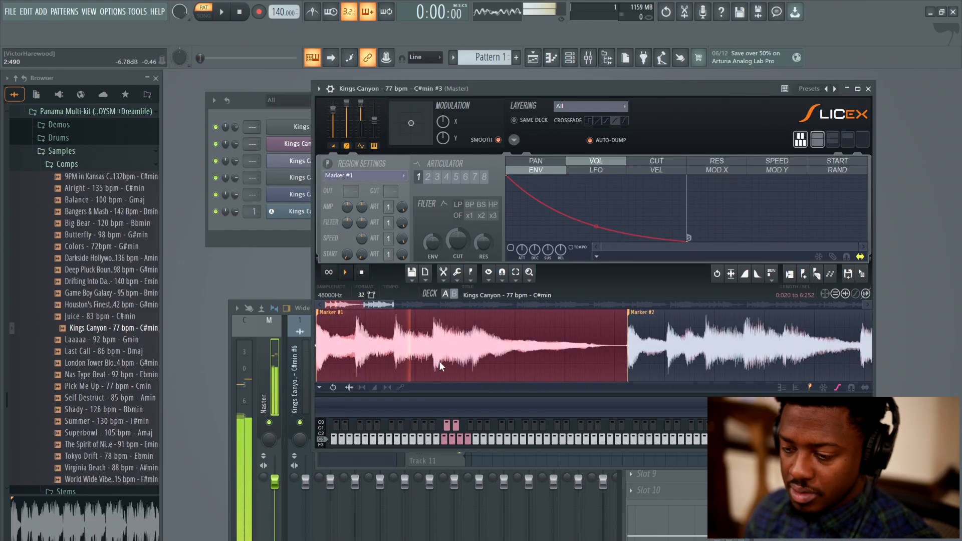
key(space)
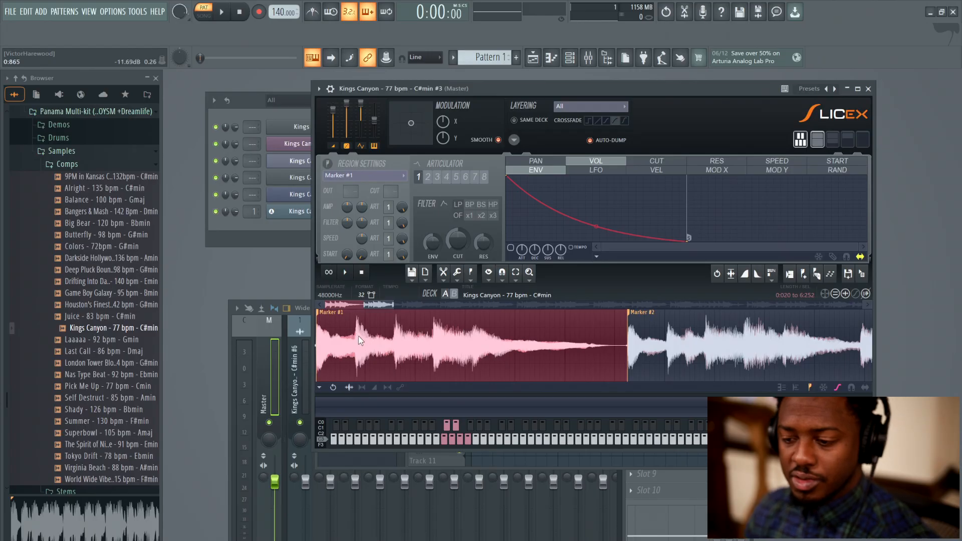
Add slice markers at the onsets of the second and third hits inside the original Marker #1 region.
scroll(357, 337, up, 6)
scroll(398, 345, up, 8)
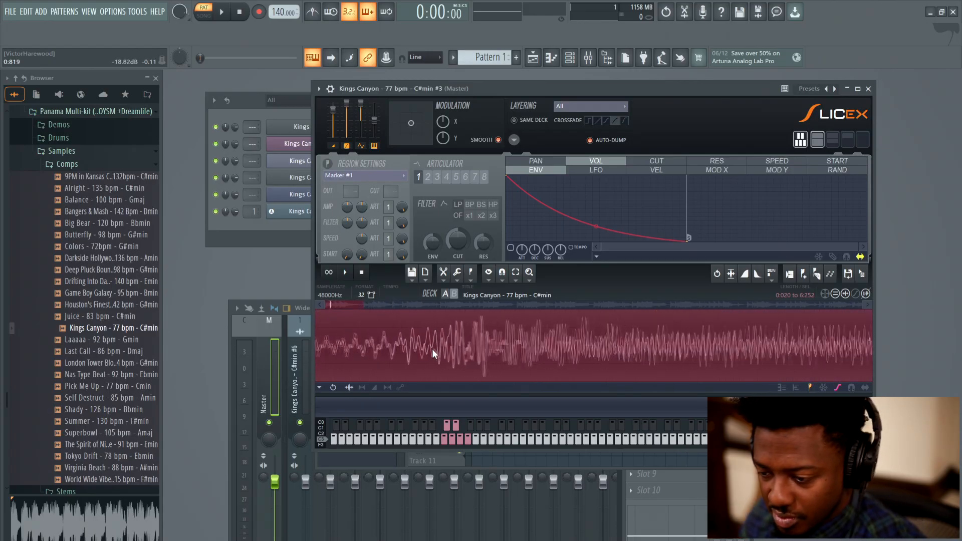
scroll(551, 349, up, 2)
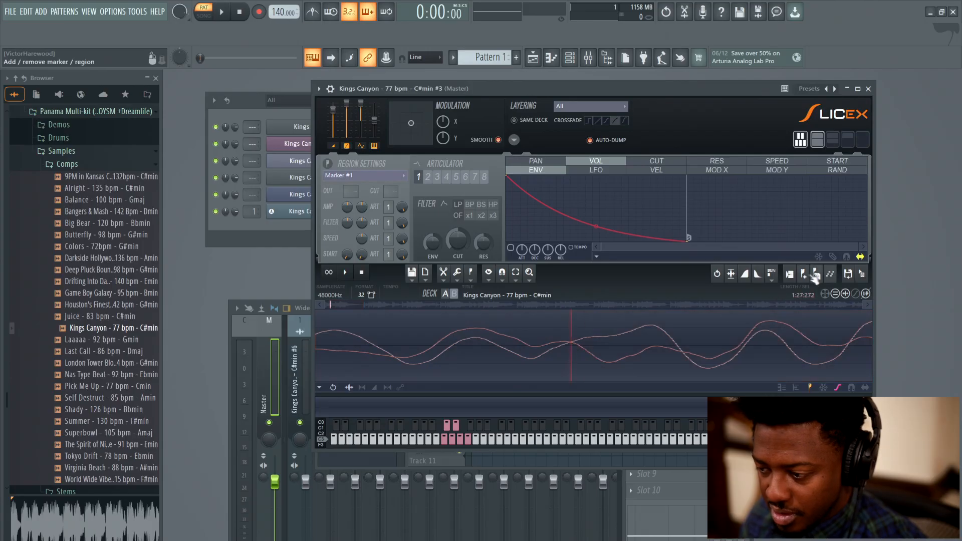
scroll(681, 355, down, 15)
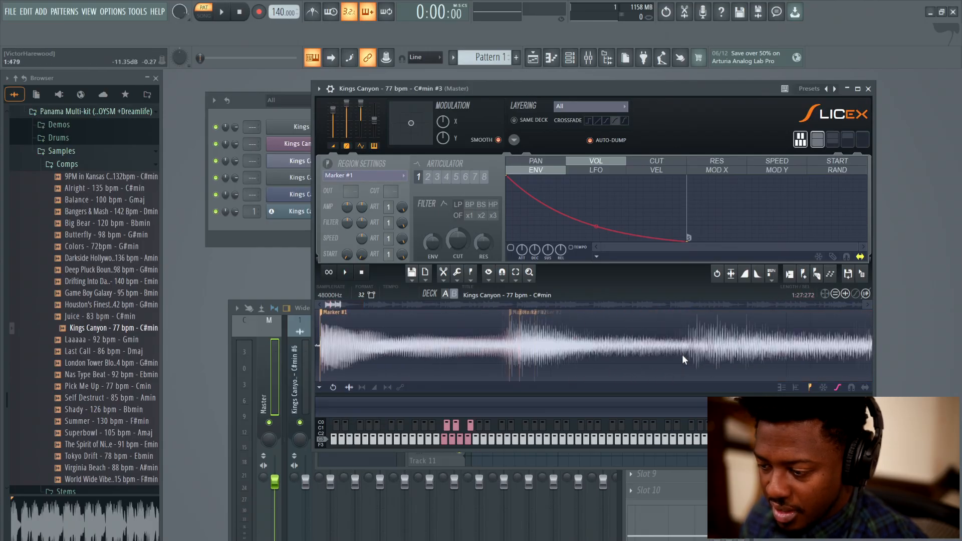
scroll(581, 353, up, 12)
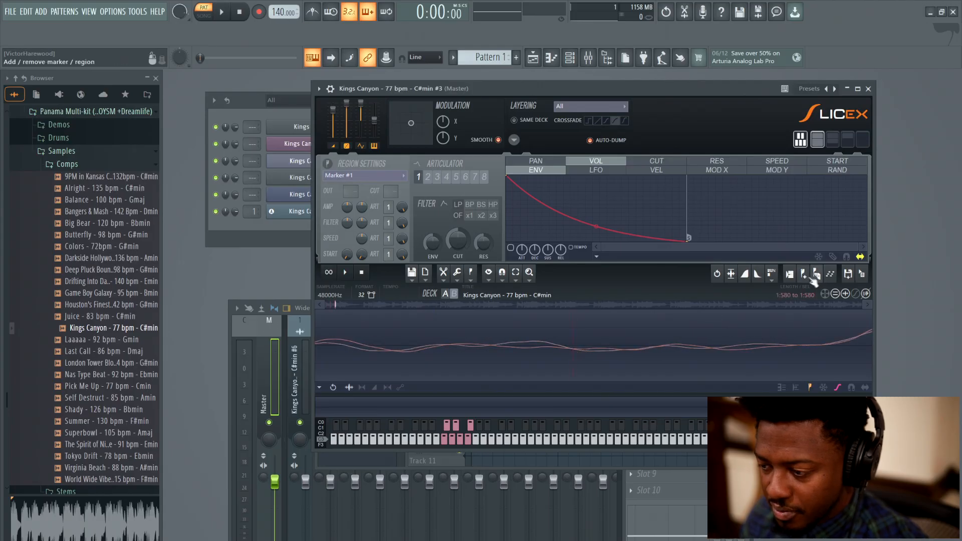
scroll(720, 328, down, 12)
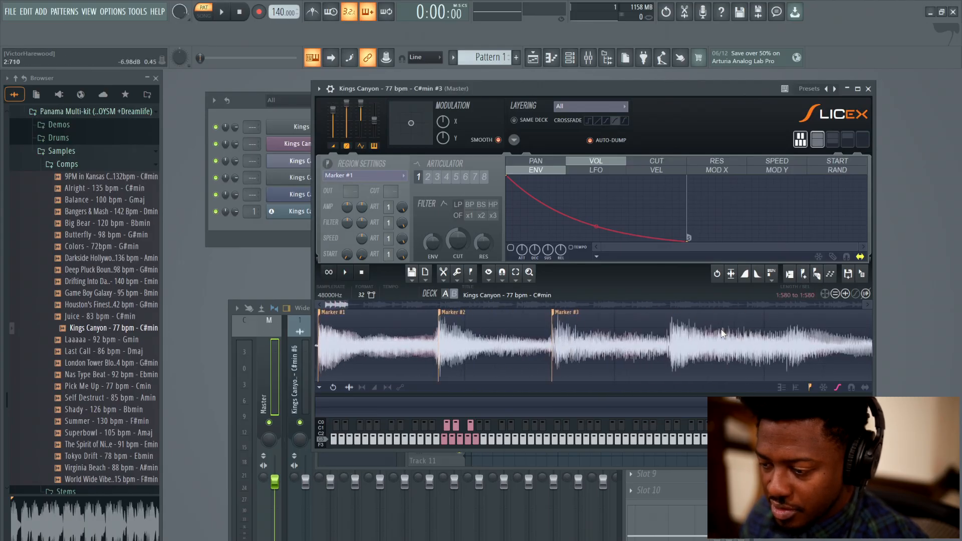
Add a slice marker at the onset of the fourth hit, just before its waveform peak.
scroll(666, 345, up, 12)
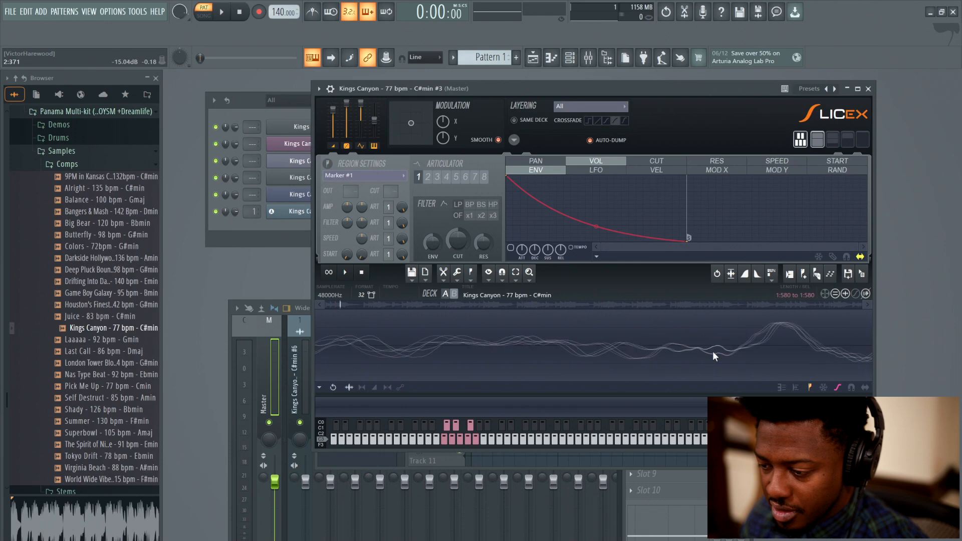
click(642, 350)
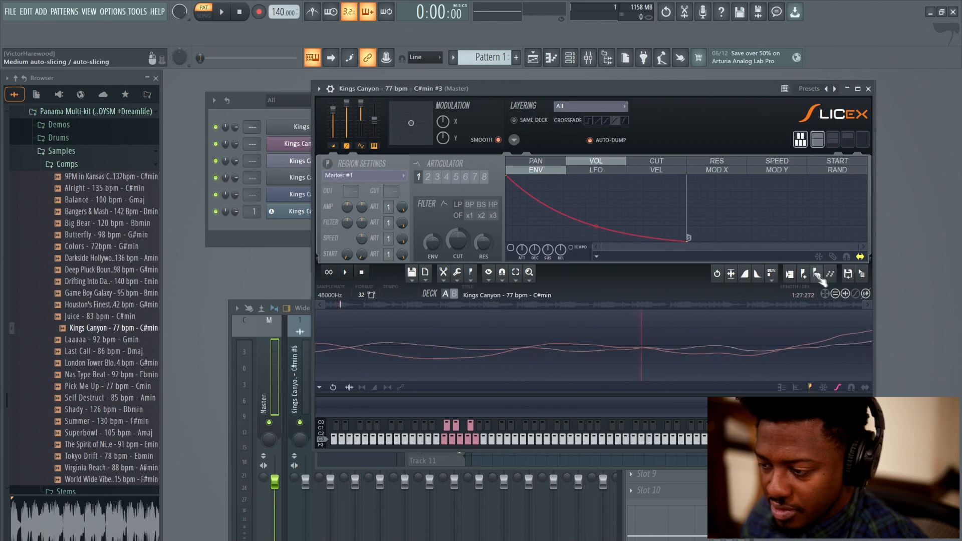
scroll(732, 323, down, 15)
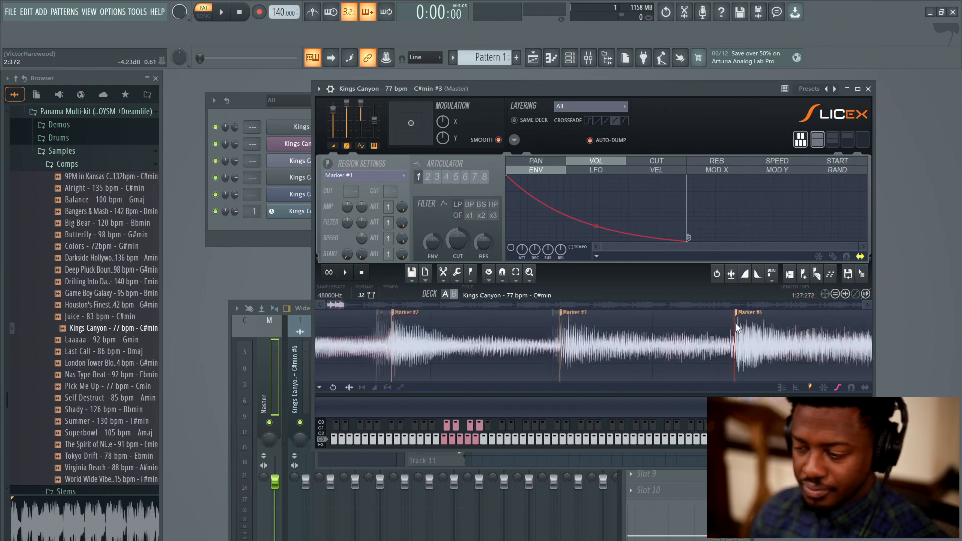
scroll(735, 323, down, 6)
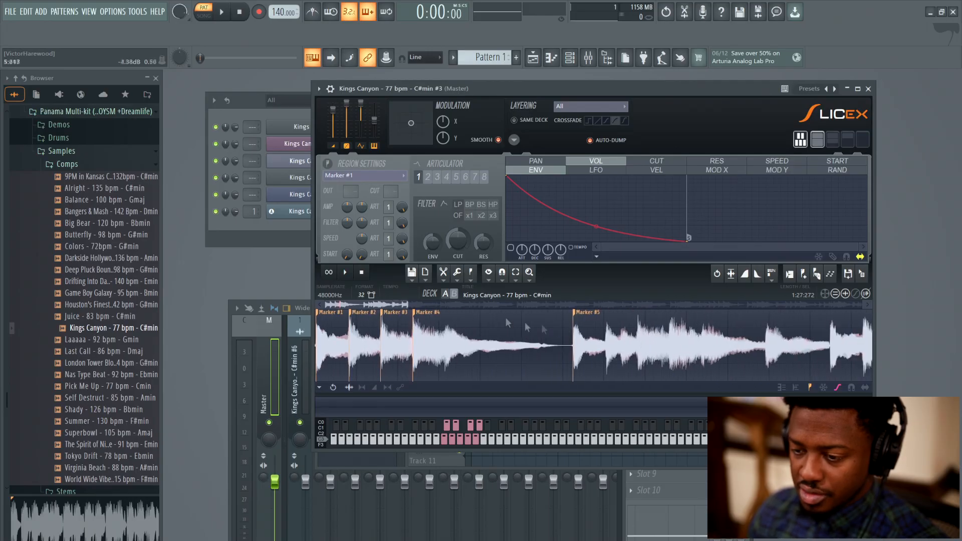
Open the Slicex channel's piano roll and arrange it beside the Slicex window so slice keys and waveform are both visible.
click(252, 102)
click(482, 161)
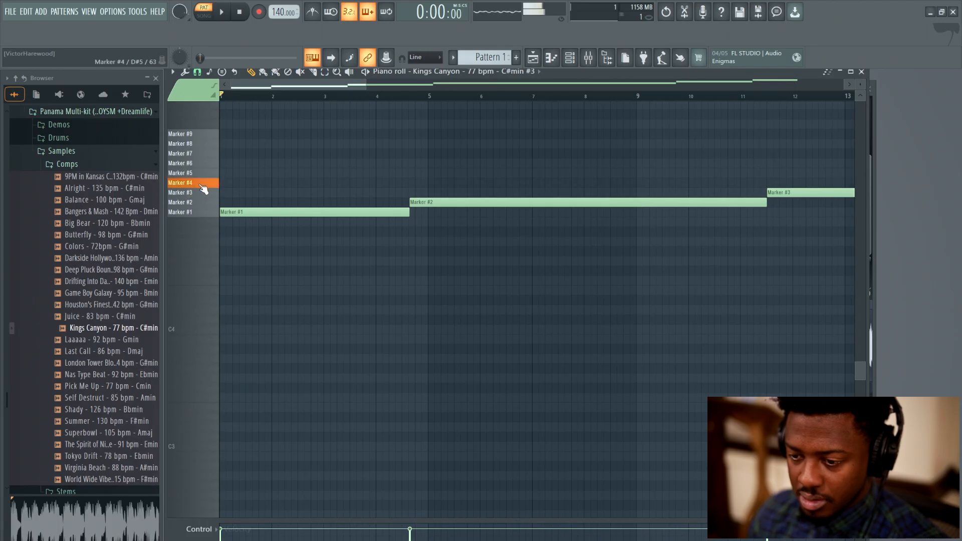
double_click(792, 74)
double_click(792, 74)
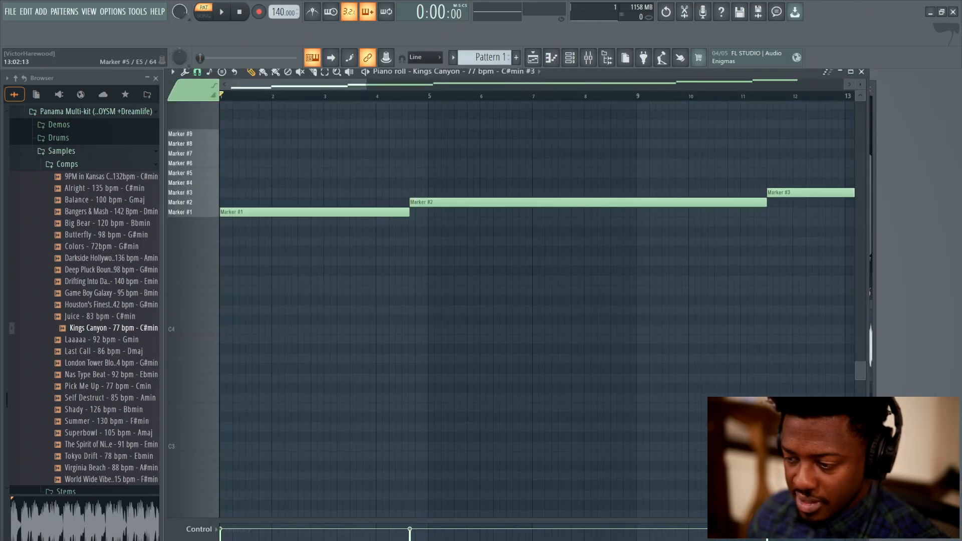
drag(762, 86, 893, 108)
click(200, 214)
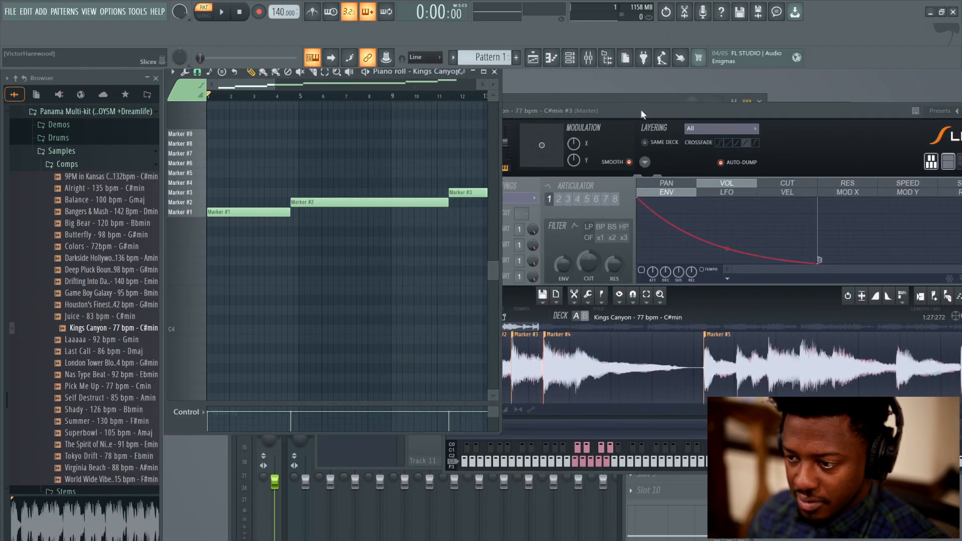
drag(642, 112, 714, 118)
Audition the Marker #1 to Marker #6 slices from the piano roll keys and compare them with the waveform.
click(197, 214)
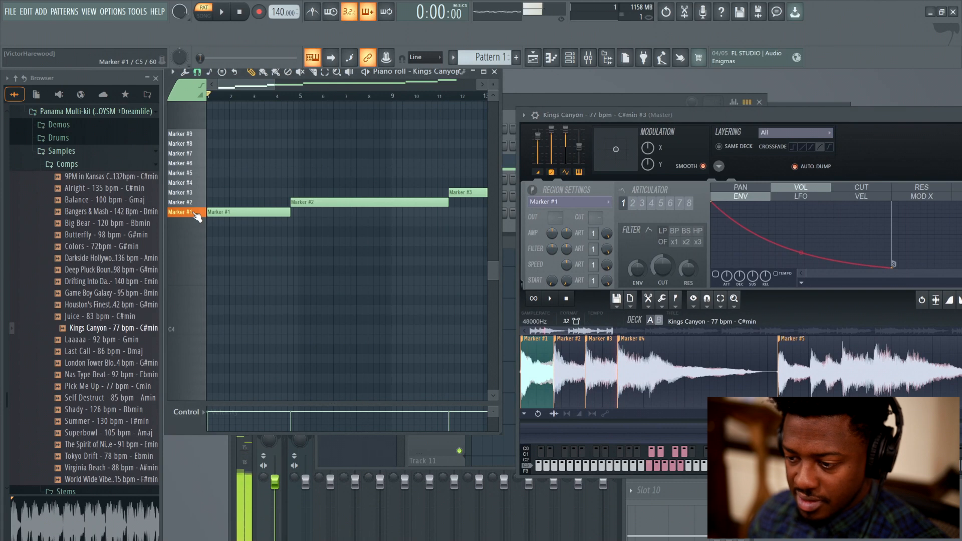
click(199, 203)
click(198, 193)
click(197, 174)
click(197, 202)
click(198, 165)
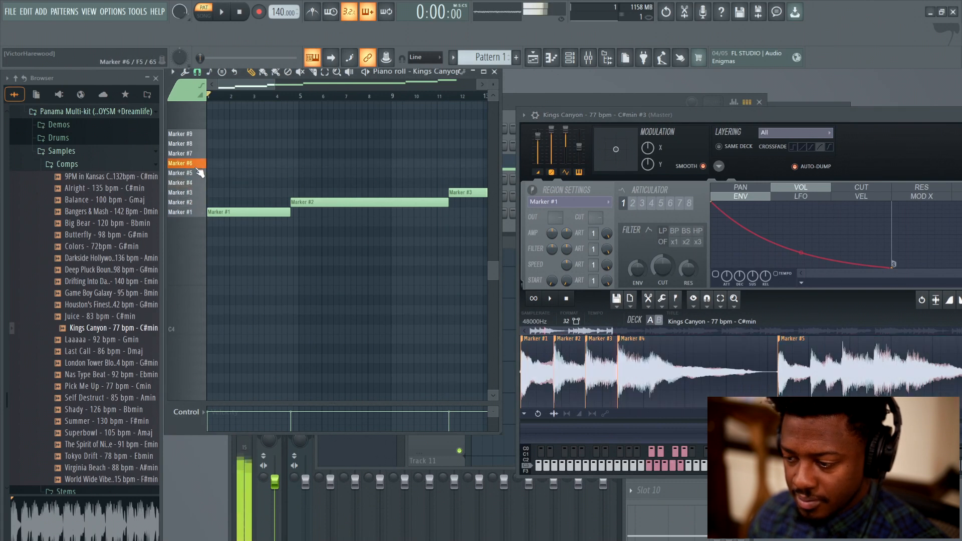
click(192, 183)
click(195, 175)
click(197, 166)
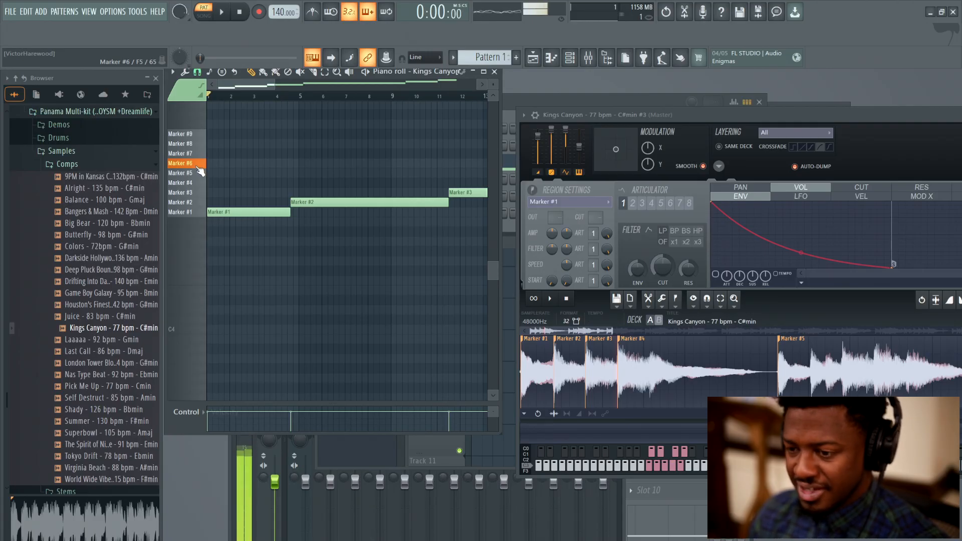
Delete the Marker #1 to Marker #5 notes and move the Marker #6 note to the start of the pattern.
drag(272, 86, 514, 141)
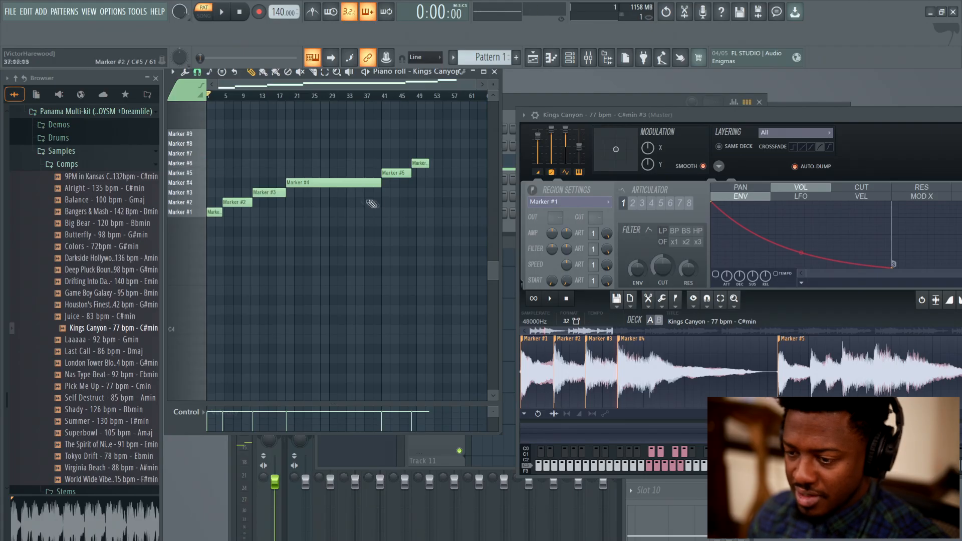
drag(403, 174, 200, 217)
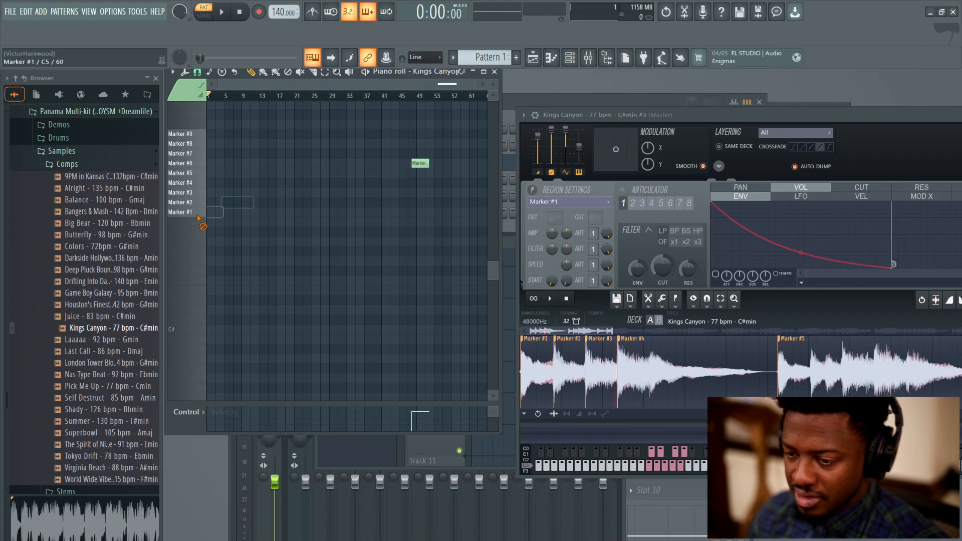
drag(420, 166, 207, 159)
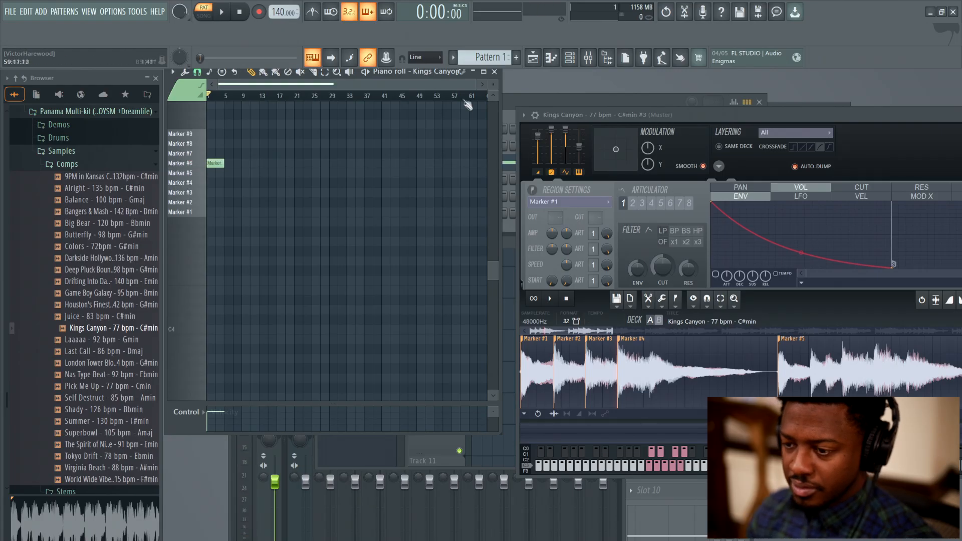
Shorten the Marker #6 note to a length of 0:12:16 and play the pattern to check it.
drag(475, 85, 439, 92)
key(space)
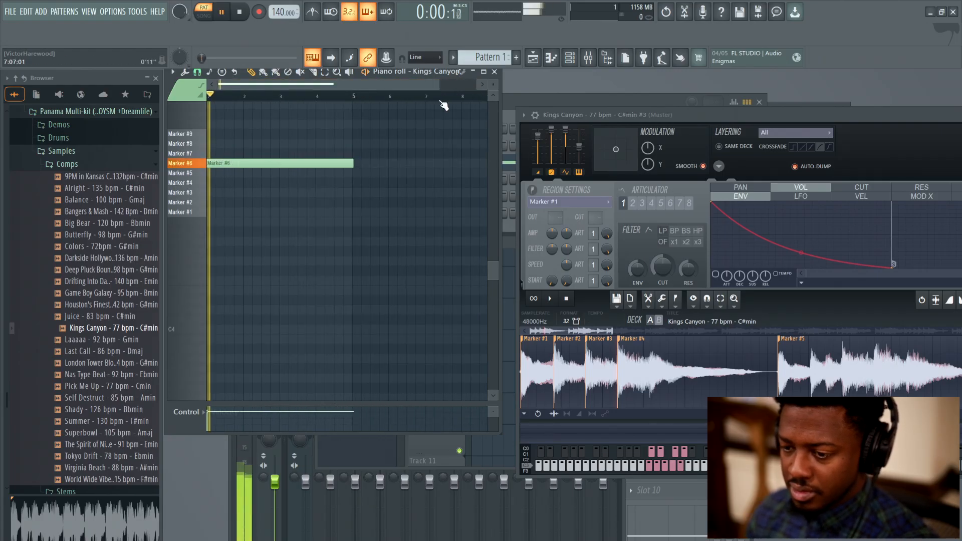
key(space)
drag(303, 162, 235, 165)
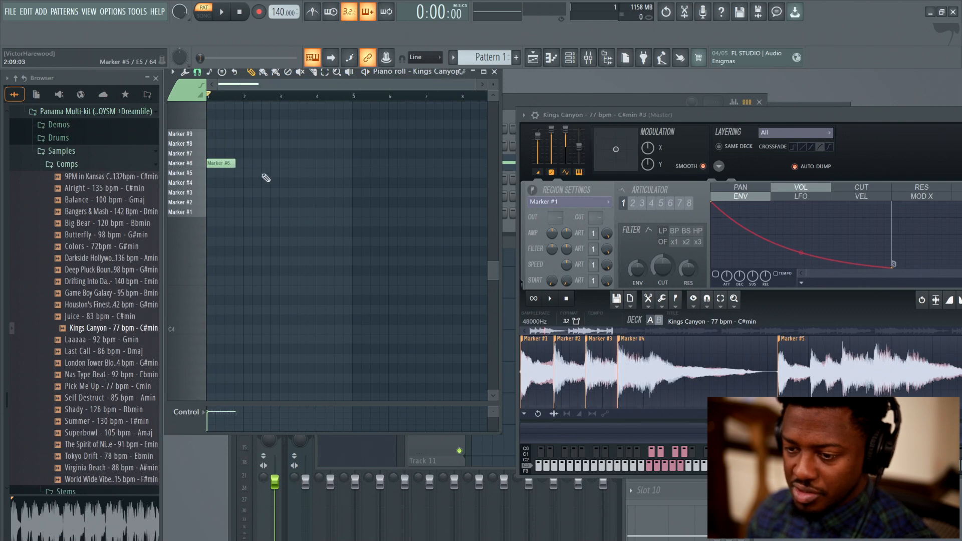
key(space)
key(space)
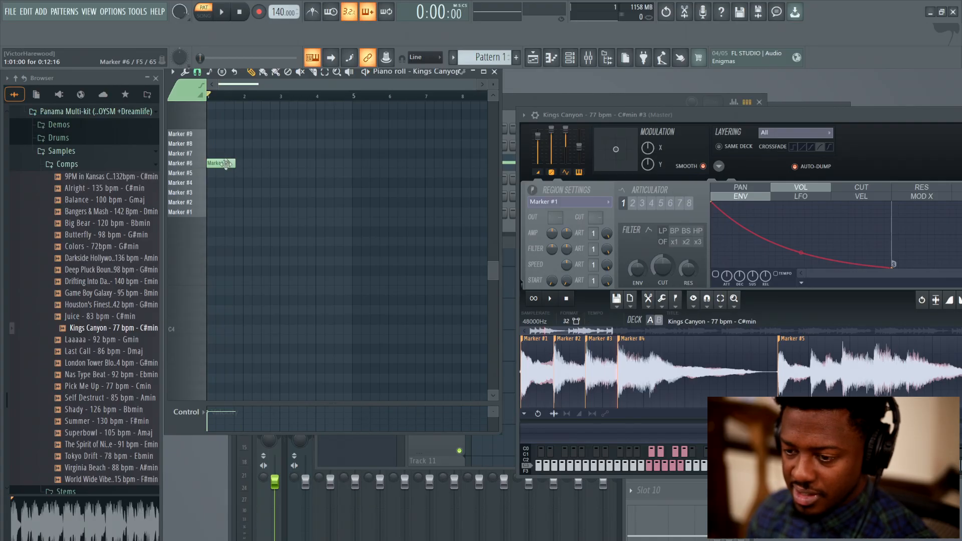
Try a second Marker #6 note starting at 1:15:00, play the repeated slice, and delete the added note.
click(240, 164)
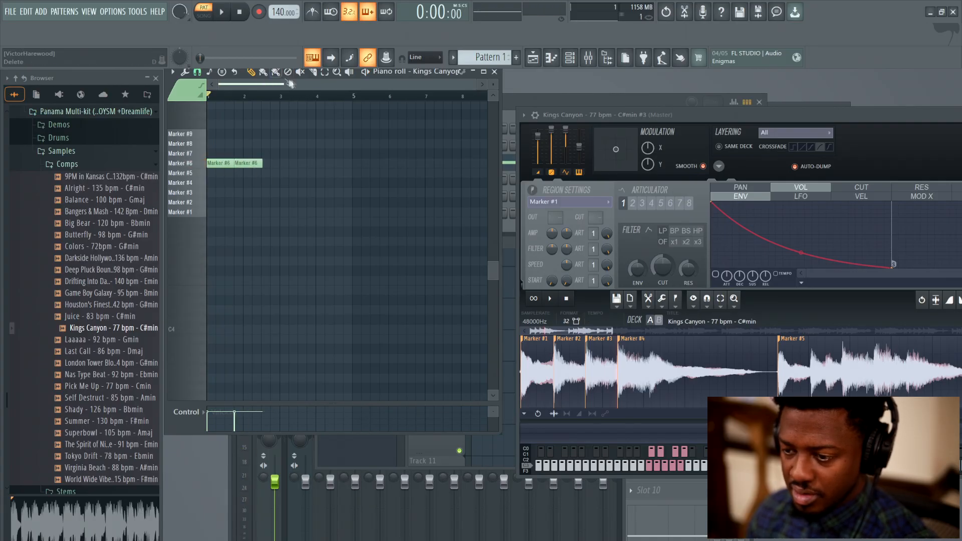
drag(476, 86, 303, 86)
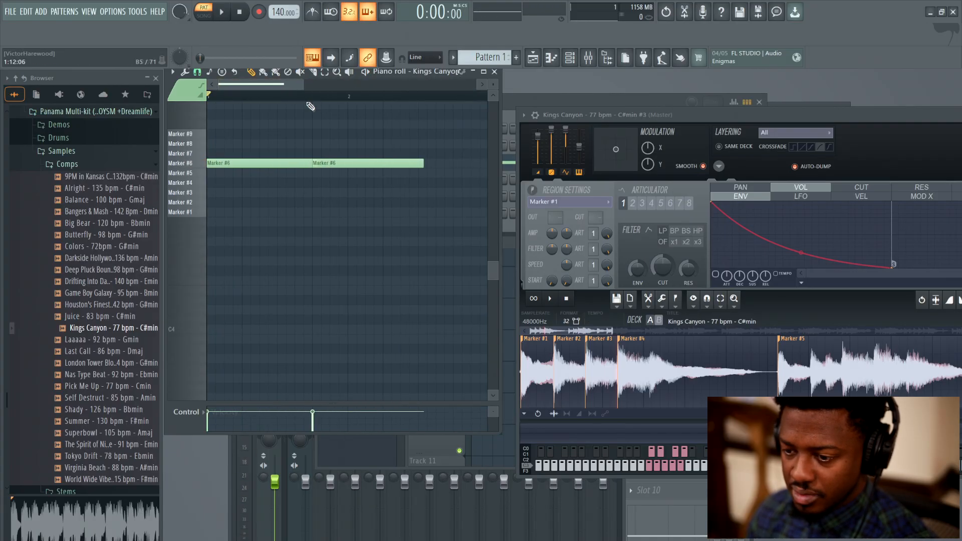
key(space)
key(space)
drag(358, 164, 381, 159)
key(space)
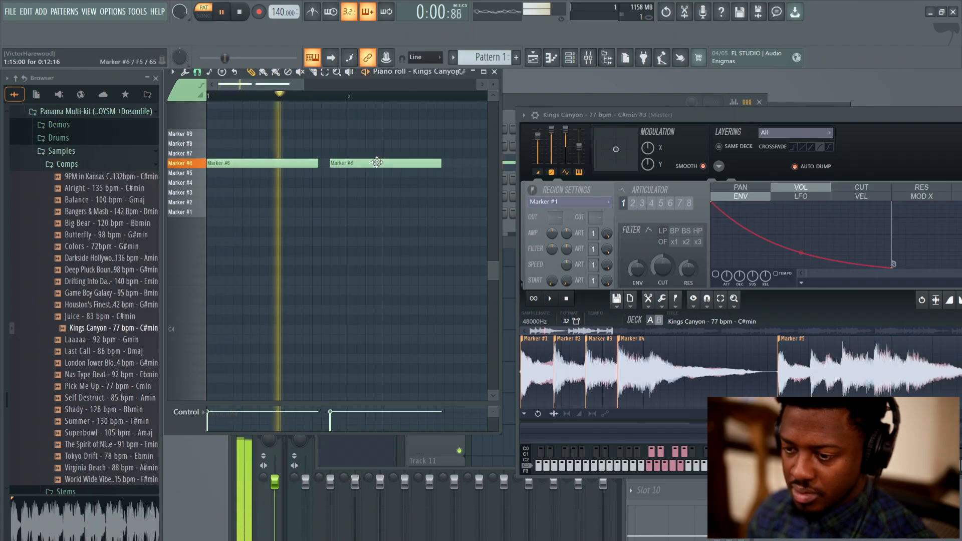
key(space)
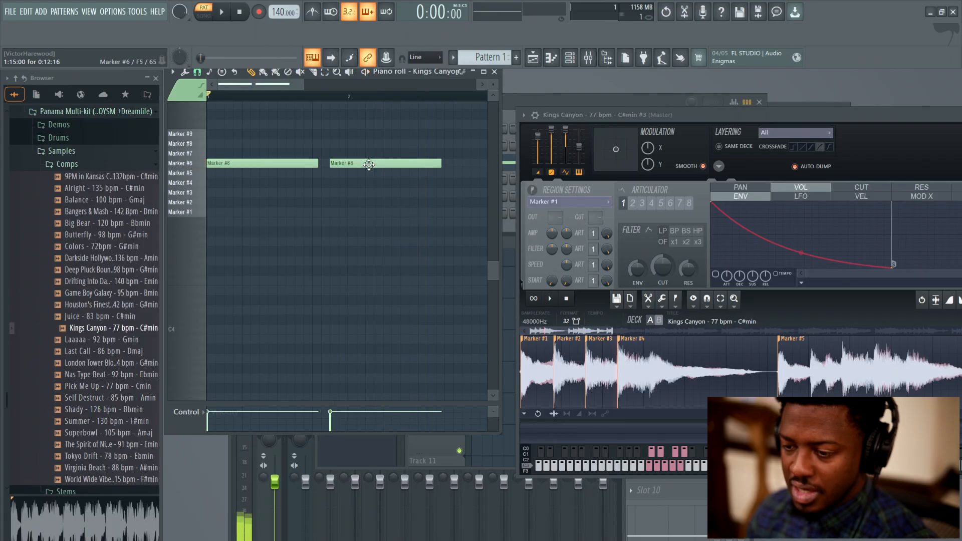
right_click(372, 168)
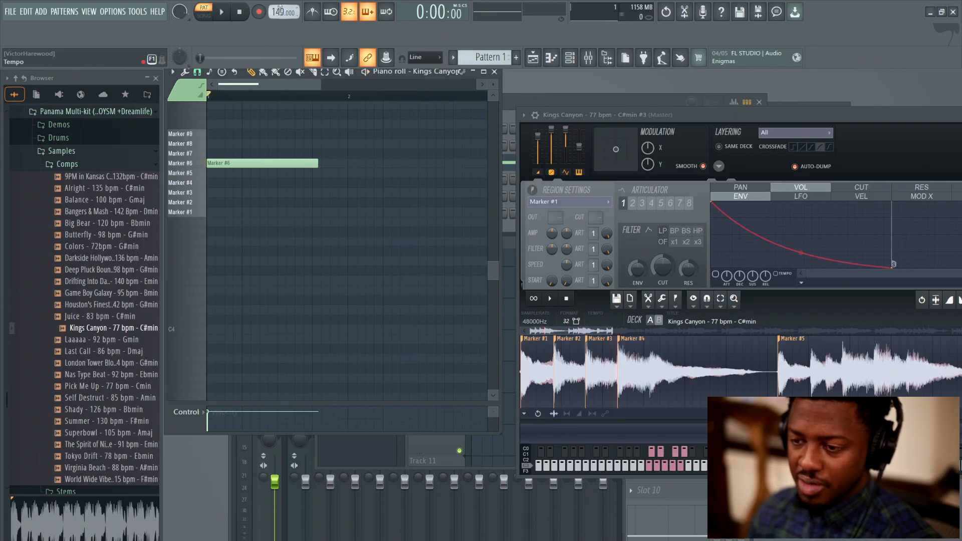
Set the project tempo to 84 BPM by tapping the beat in the Tempo tapper, and close the tapper.
right_click(278, 11)
click(301, 40)
click(487, 262)
click(489, 264)
click(494, 268)
click(493, 268)
click(493, 268)
click(491, 267)
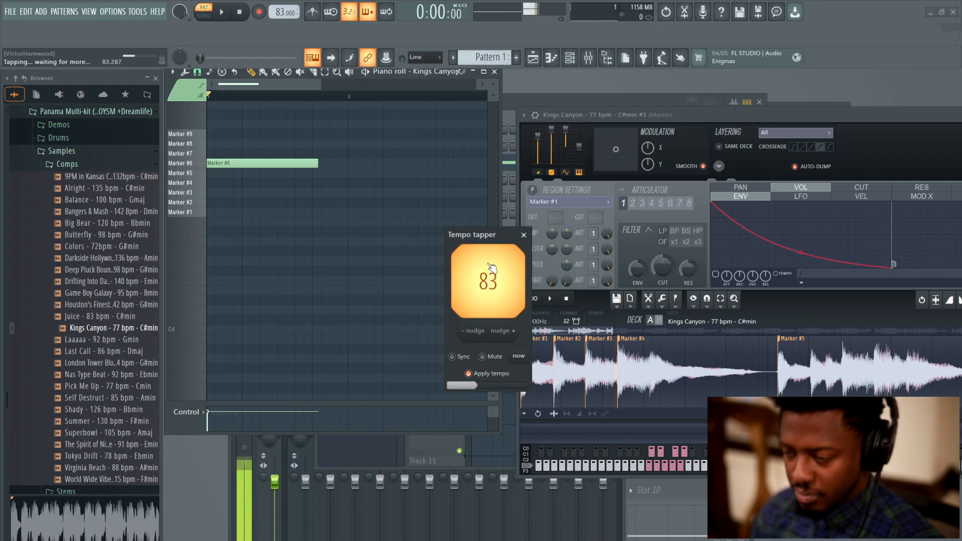
click(491, 267)
click(491, 267)
click(491, 267)
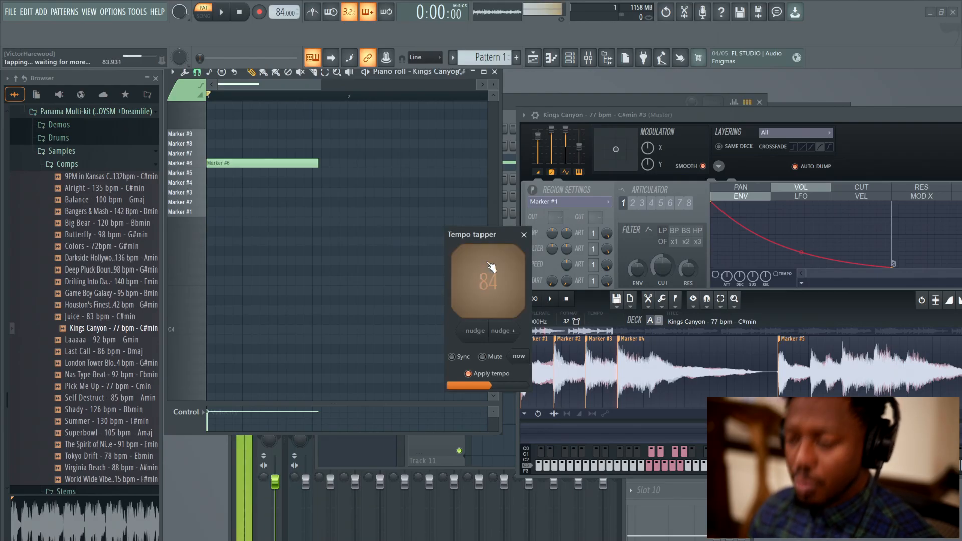
click(490, 266)
click(489, 265)
click(487, 265)
click(486, 265)
click(485, 265)
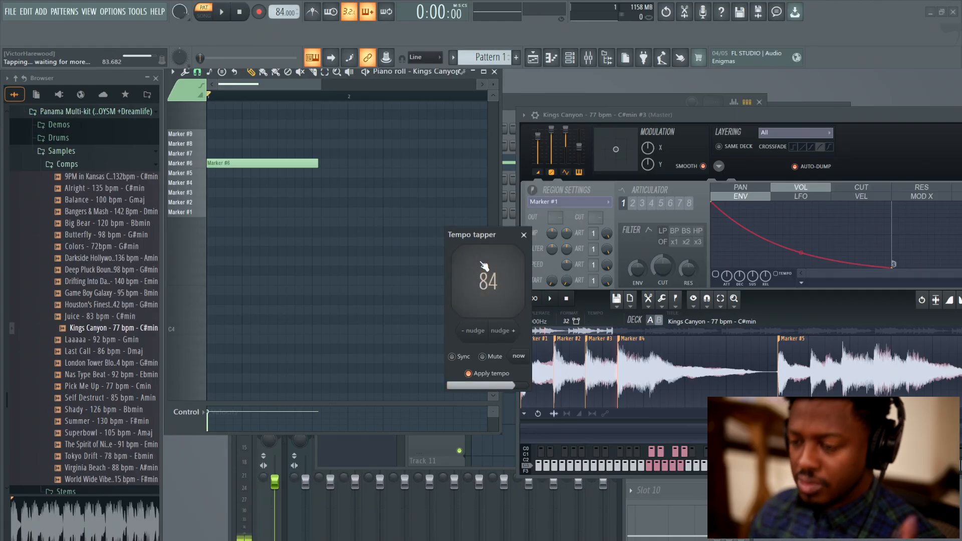
click(484, 266)
click(511, 260)
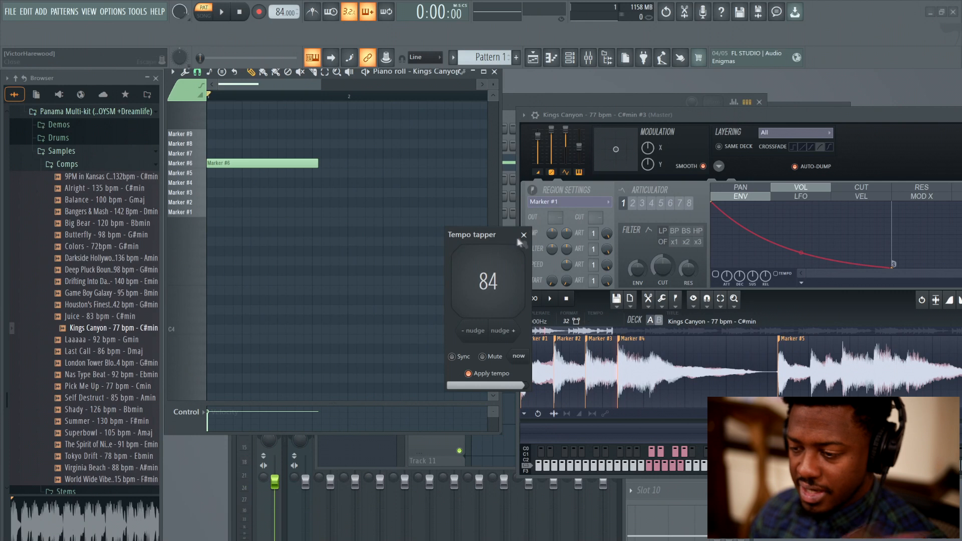
click(524, 235)
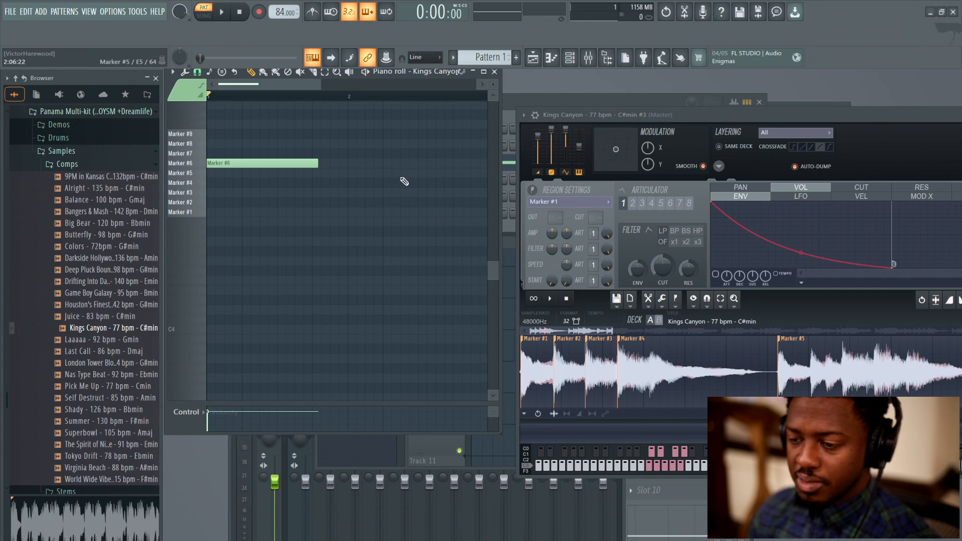
Shorten the Marker #6 note to 0:07:16, place a second one at 1:09:00, and play the pattern.
key(space)
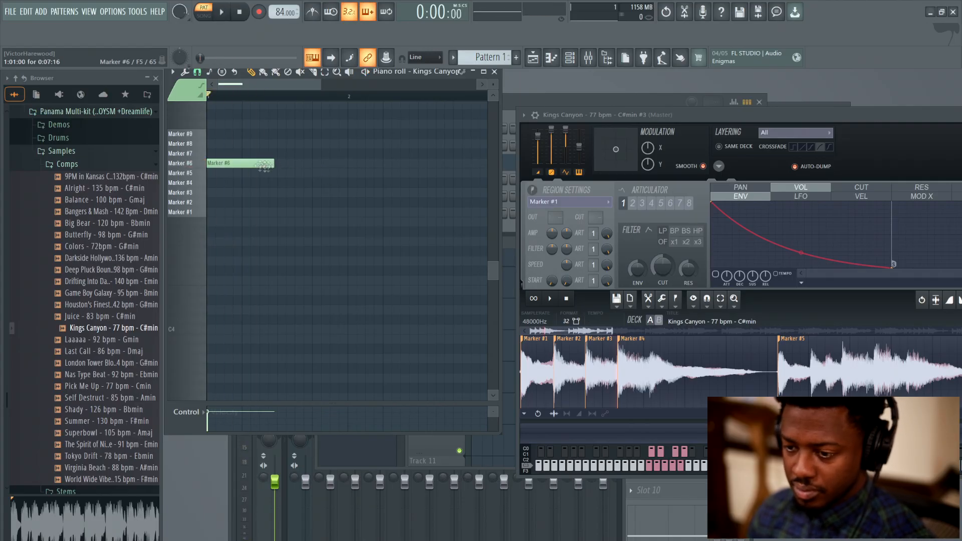
key(space)
drag(253, 165, 319, 167)
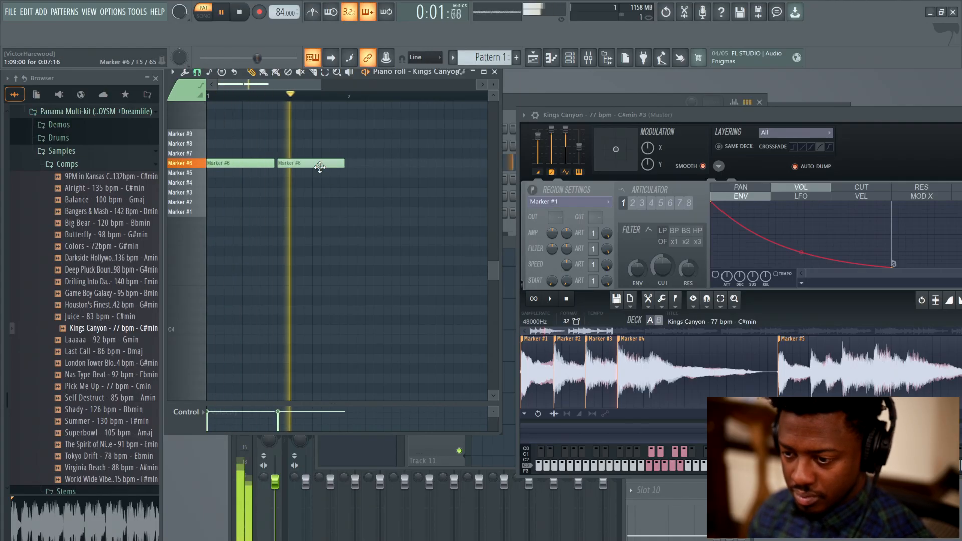
Duplicate the two Marker #6 notes so four half-bar hits fill bars 1 and 2, and play the pattern.
key(space)
mouse_move(320, 166)
mouse_down()
mouse_move(387, 175)
mouse_move(453, 167)
mouse_move(443, 168)
mouse_up()
key(space)
drag(307, 85, 388, 105)
key(space)
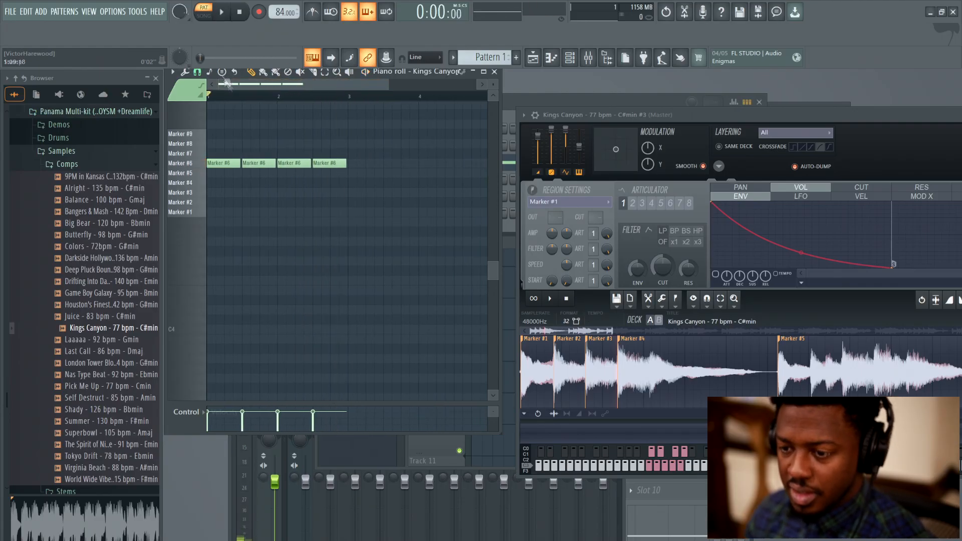
Quick quantize the four Marker #6 notes and play the pattern to check the timing.
click(197, 74)
click(186, 73)
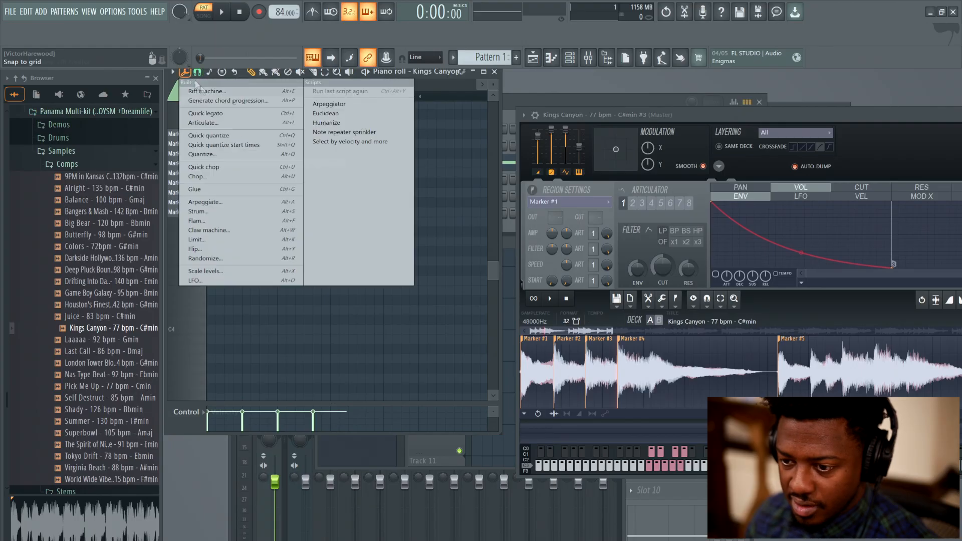
click(242, 135)
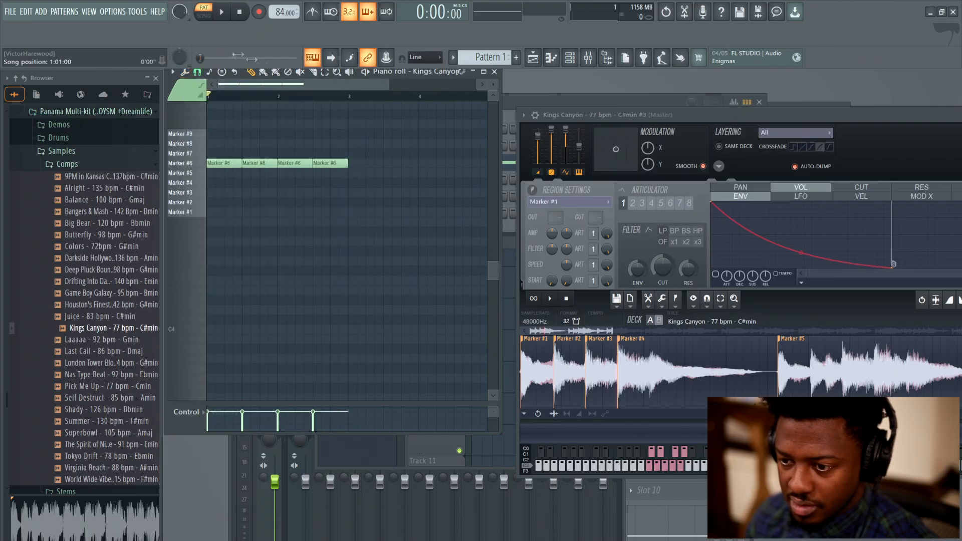
click(222, 12)
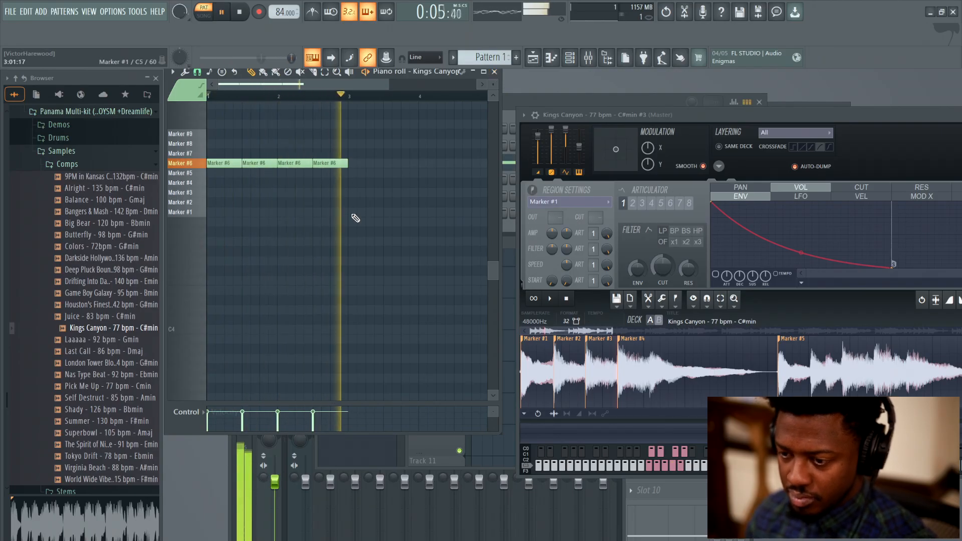
key(space)
Place a Marker #1 note at 3:01:00, extend it to a length of 0:15:16, and play the pattern up to it.
click(197, 213)
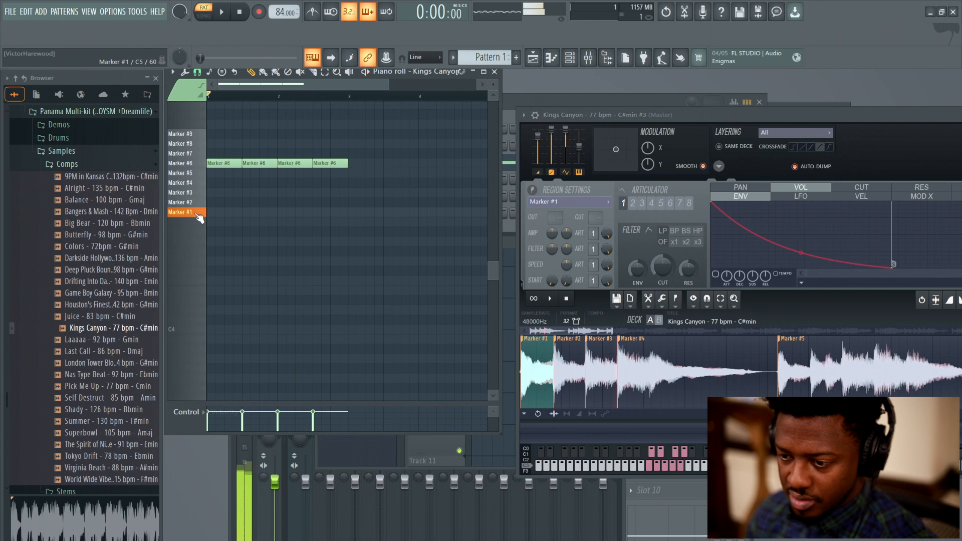
click(358, 212)
key(space)
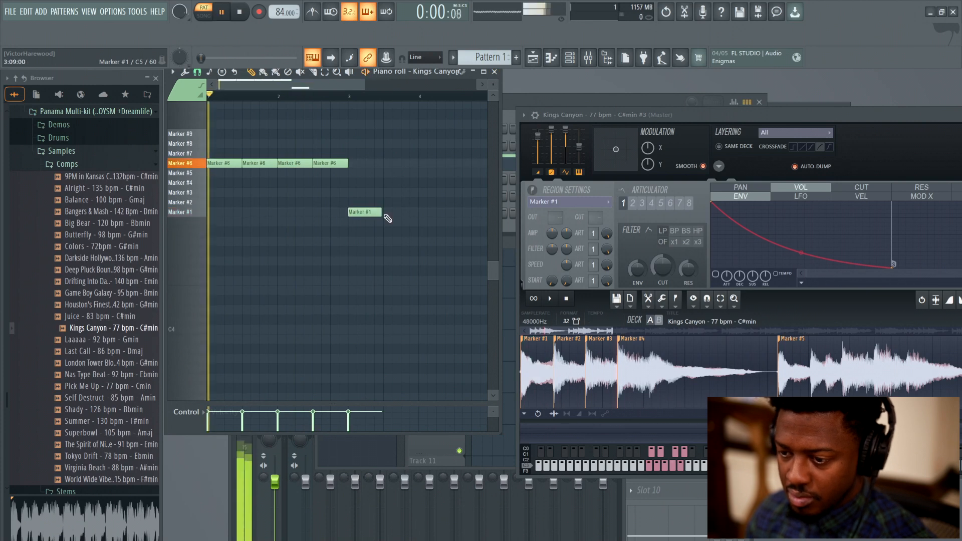
drag(382, 214, 416, 215)
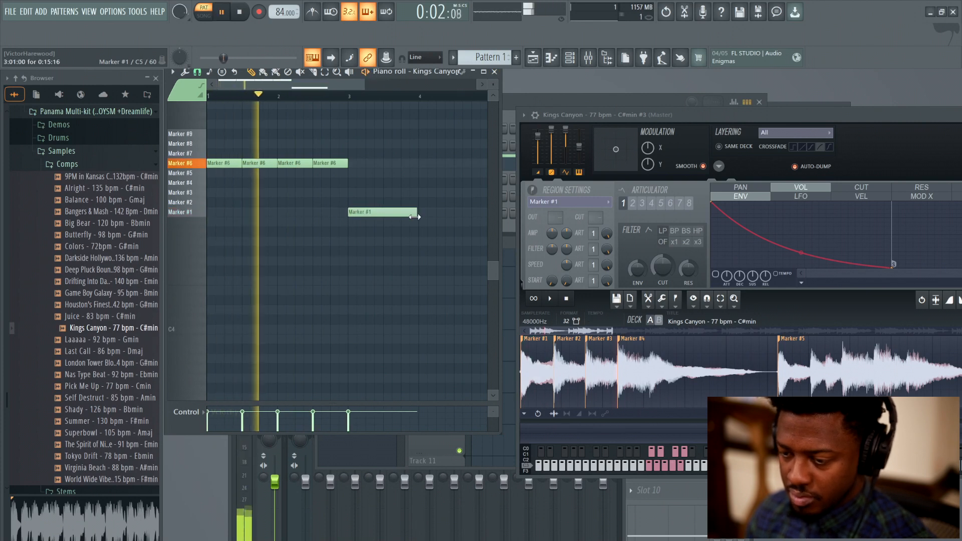
drag(355, 86, 393, 96)
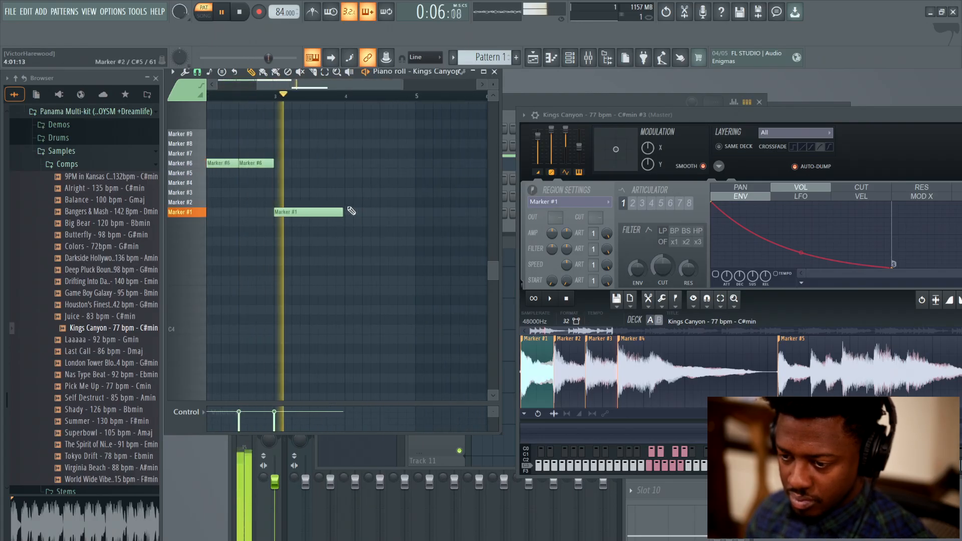
Shorten the Marker #1 note to half a bar, add half-bar Marker #2, #3 and #4 notes after it, and play with the metronome on.
drag(351, 211, 315, 208)
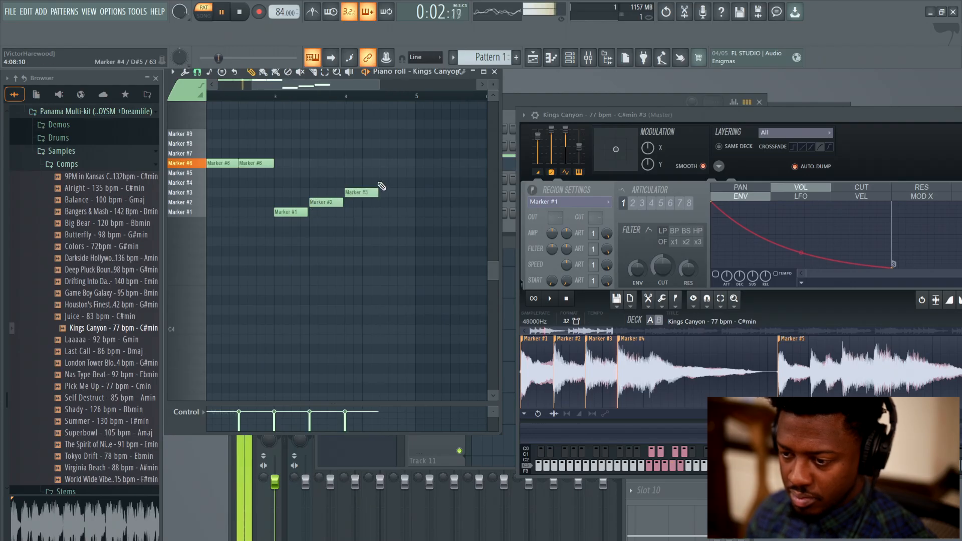
click(318, 18)
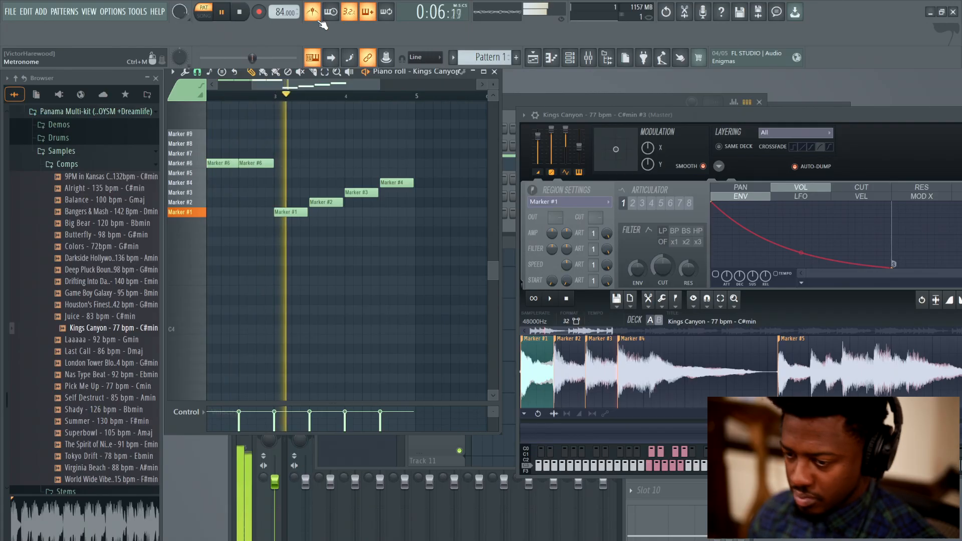
key(space)
Shorten the Marker #1 to #4 notes to 0:03:16, line them up a quarter bar apart through bar 3, and play the pattern.
drag(321, 202, 303, 202)
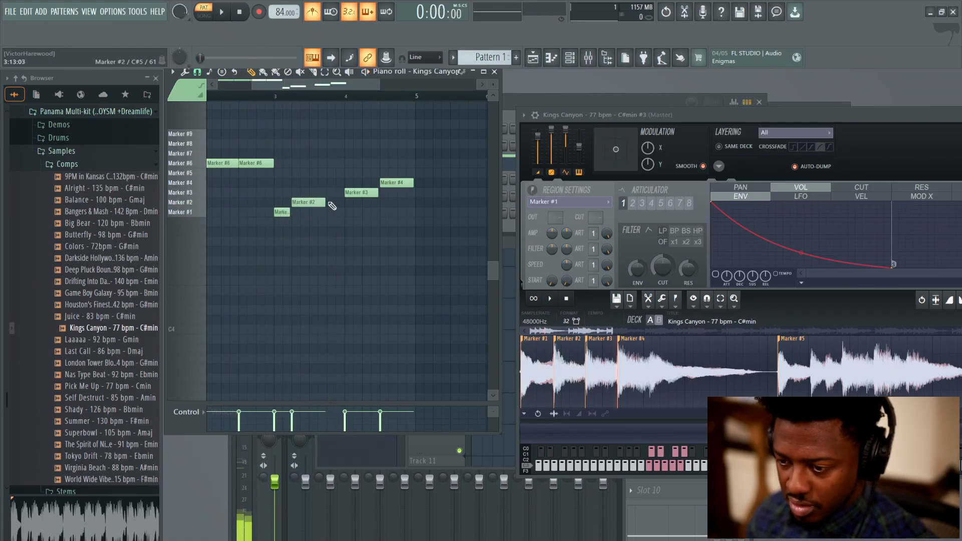
drag(346, 195, 311, 196)
double_click(326, 192)
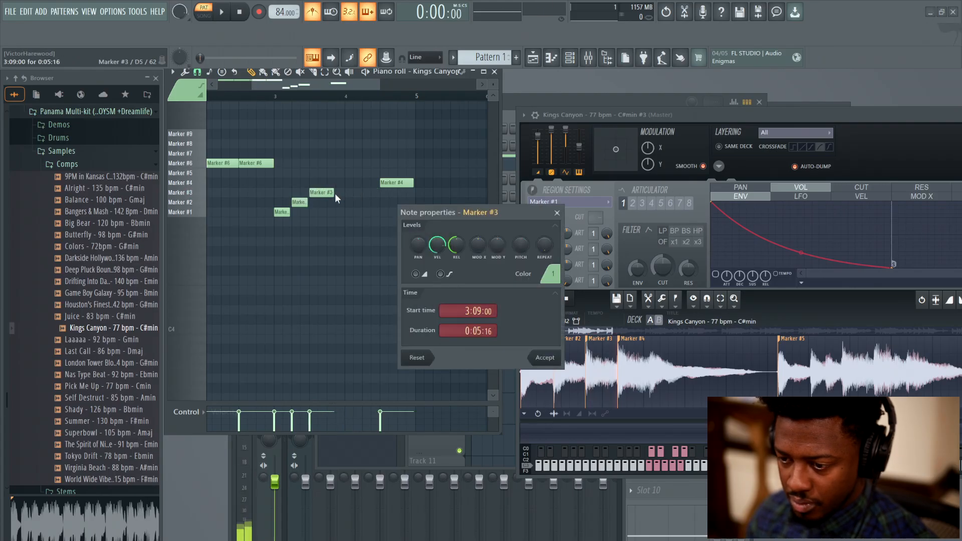
click(557, 212)
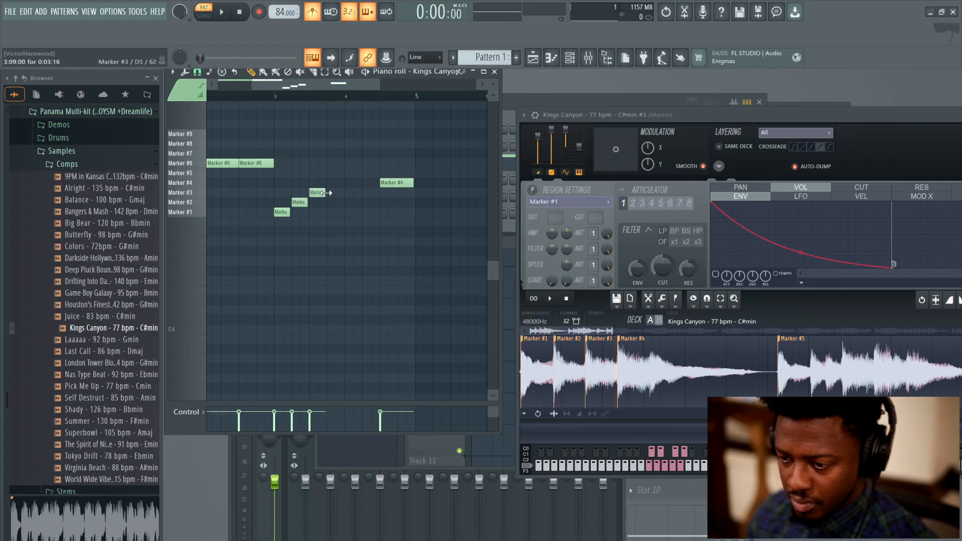
drag(405, 186, 351, 186)
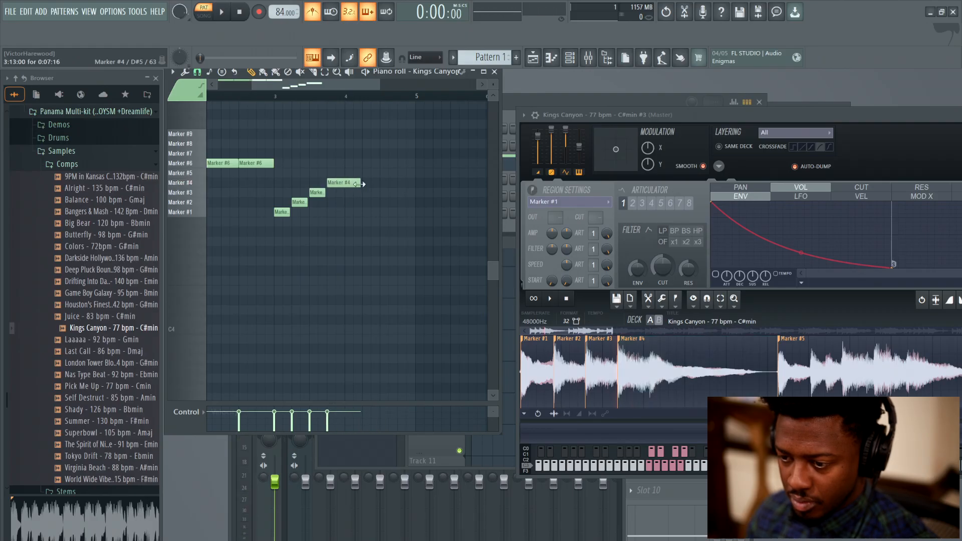
key(space)
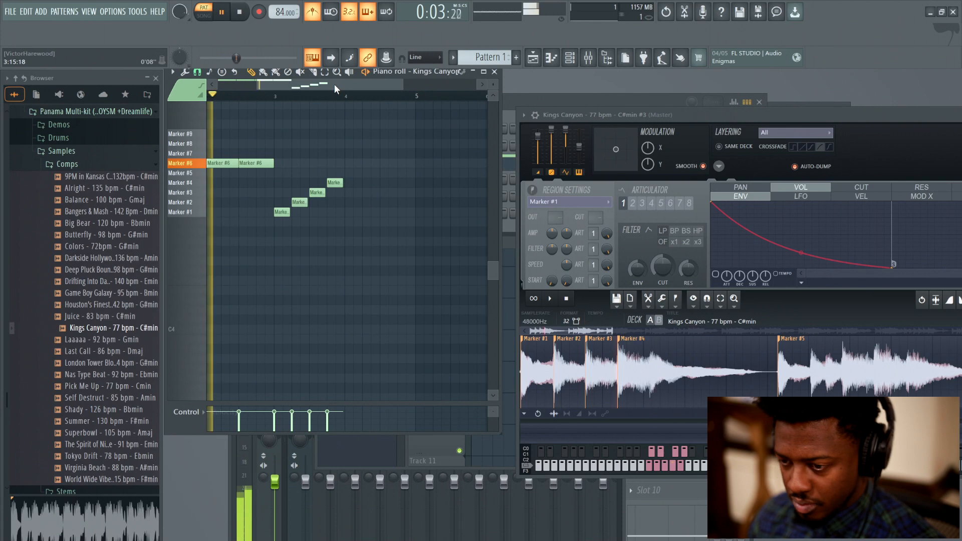
drag(335, 84, 320, 83)
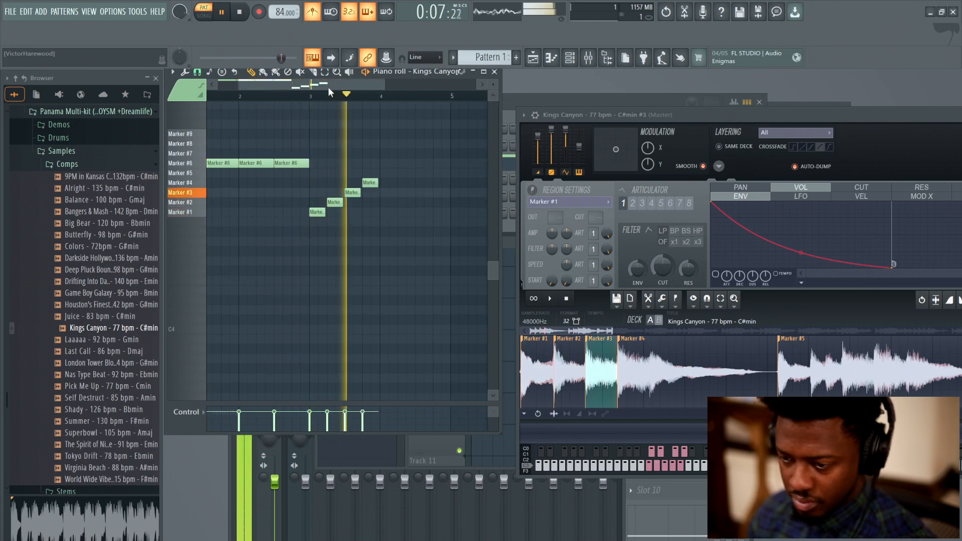
key(space)
Try a Marker #5 note at 4:01:00, move it to Marker #7, and delete it.
click(387, 172)
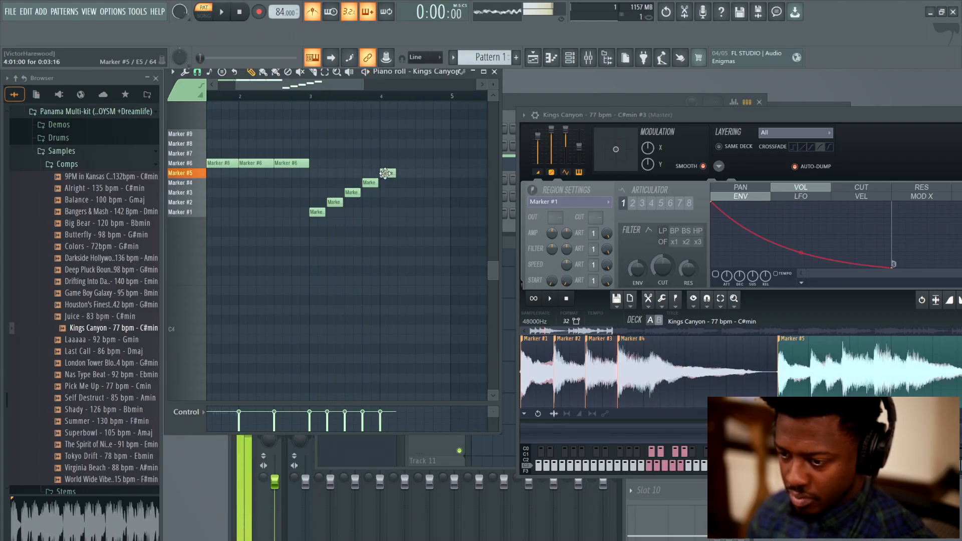
drag(388, 172, 390, 152)
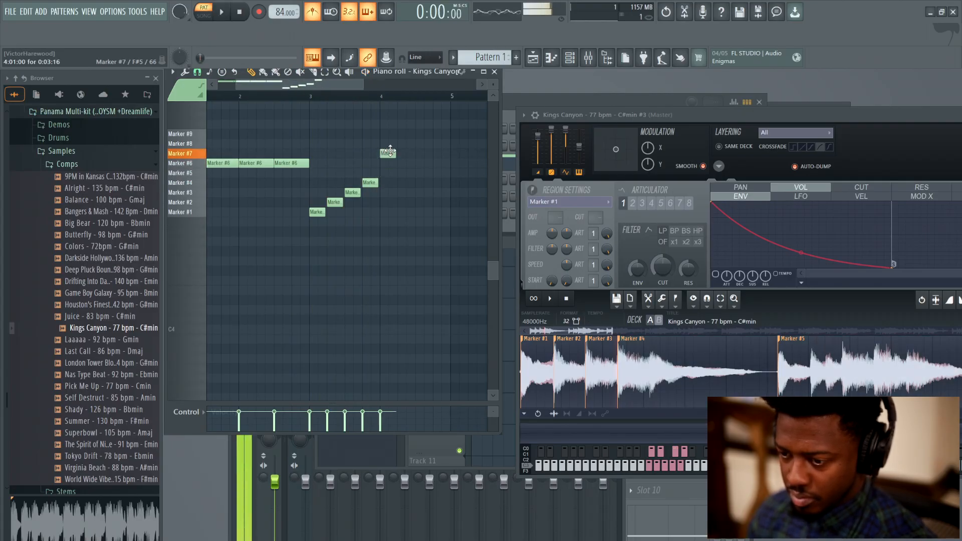
right_click(391, 153)
Repeat the run in bar 4 with quarter-bar Marker #1, #2, #3 and #4 notes starting at 4:01:00, and play the pattern.
key(space)
drag(364, 95, 241, 93)
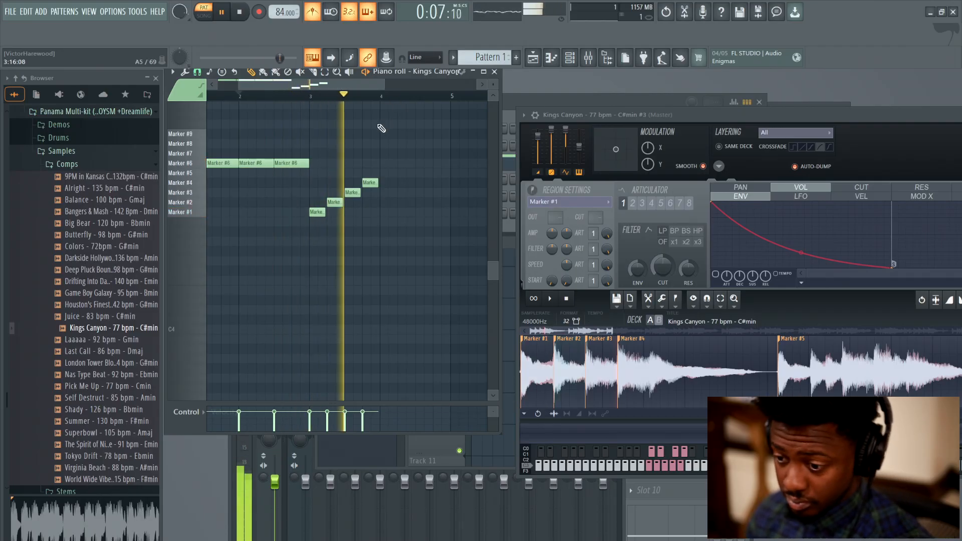
key(space)
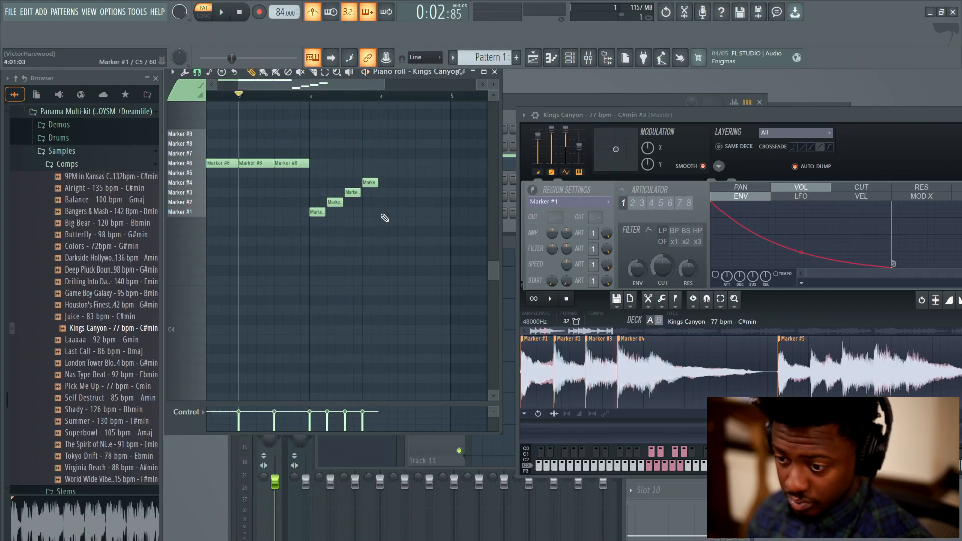
click(384, 212)
click(402, 201)
click(420, 193)
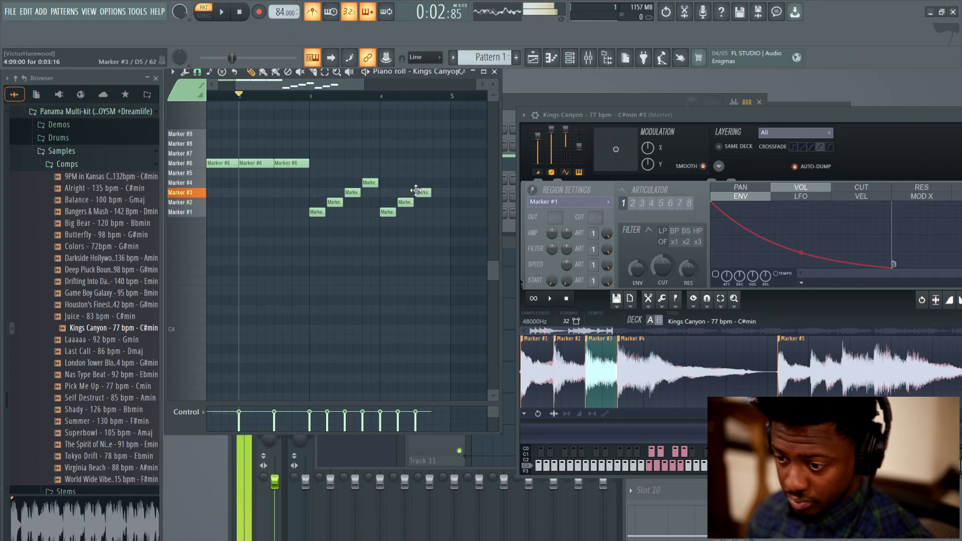
click(435, 182)
key(space)
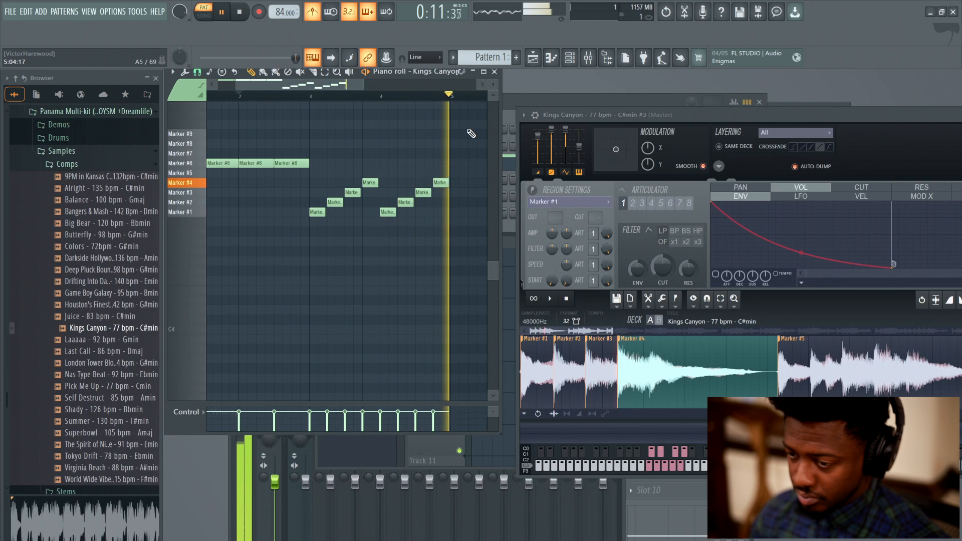
drag(364, 86, 415, 86)
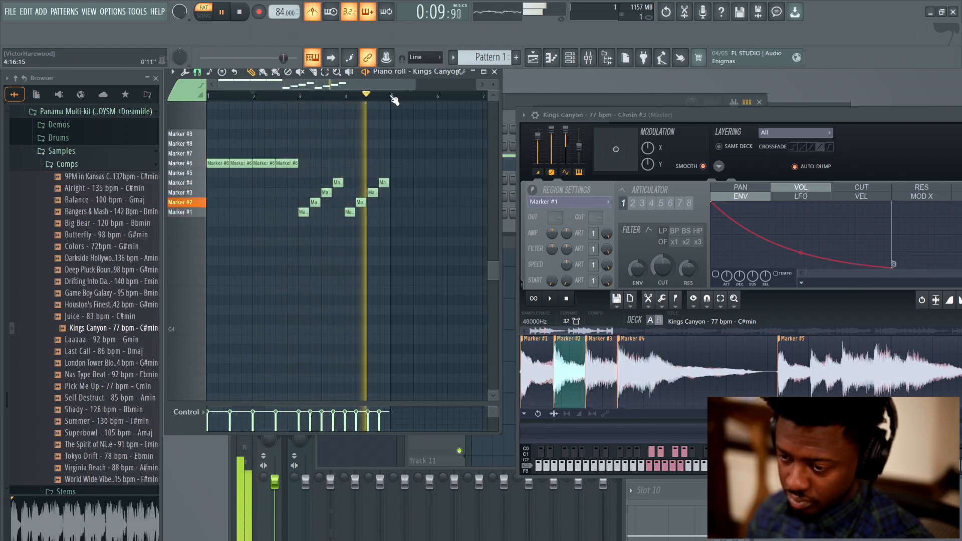
key(space)
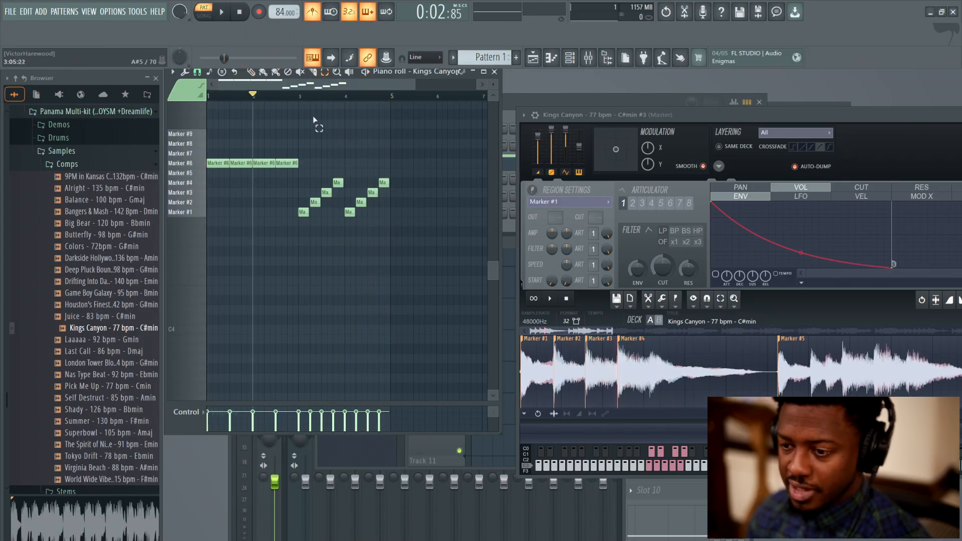
Copy the four Marker #6 notes from bars 1 and 2 to bars 5 and 6, and delete the originals.
drag(303, 99, 384, 126)
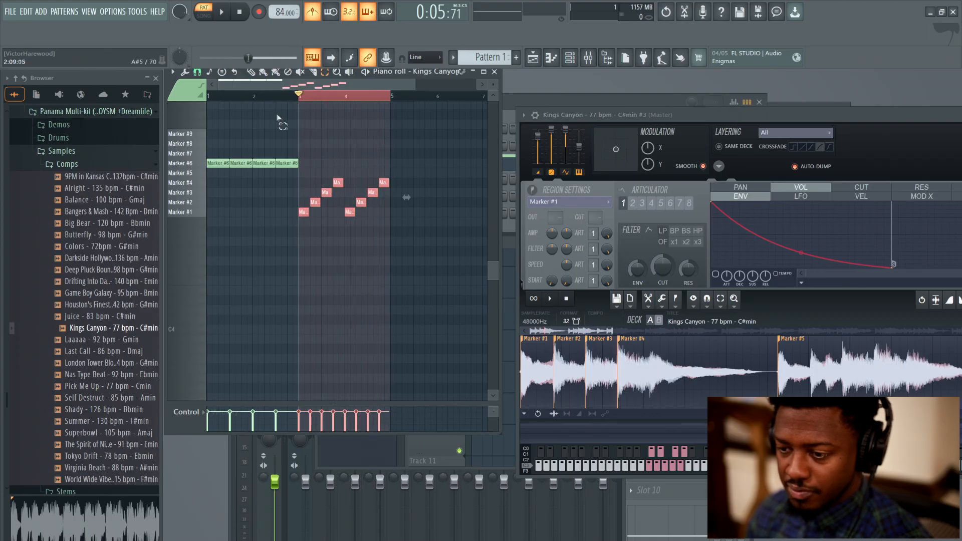
drag(289, 125, 260, 165)
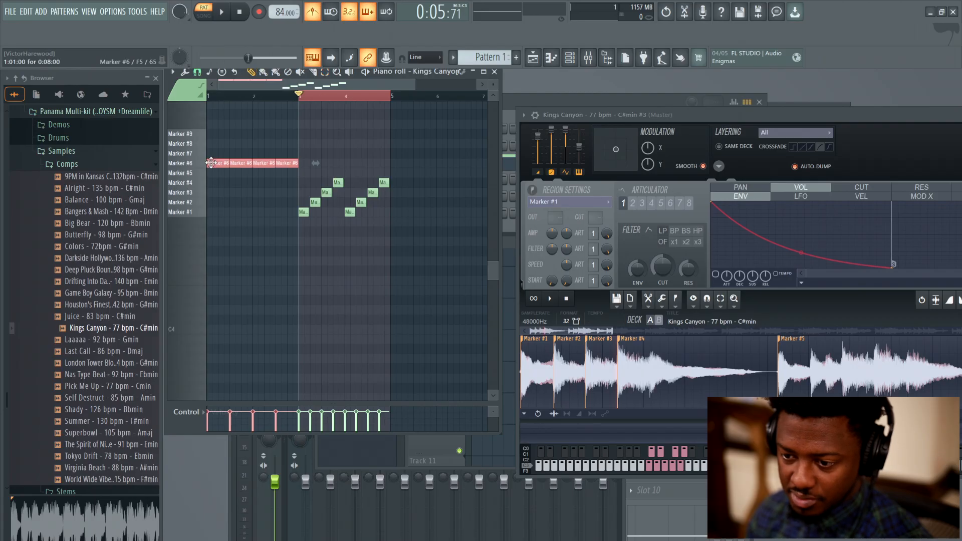
drag(216, 165, 404, 177)
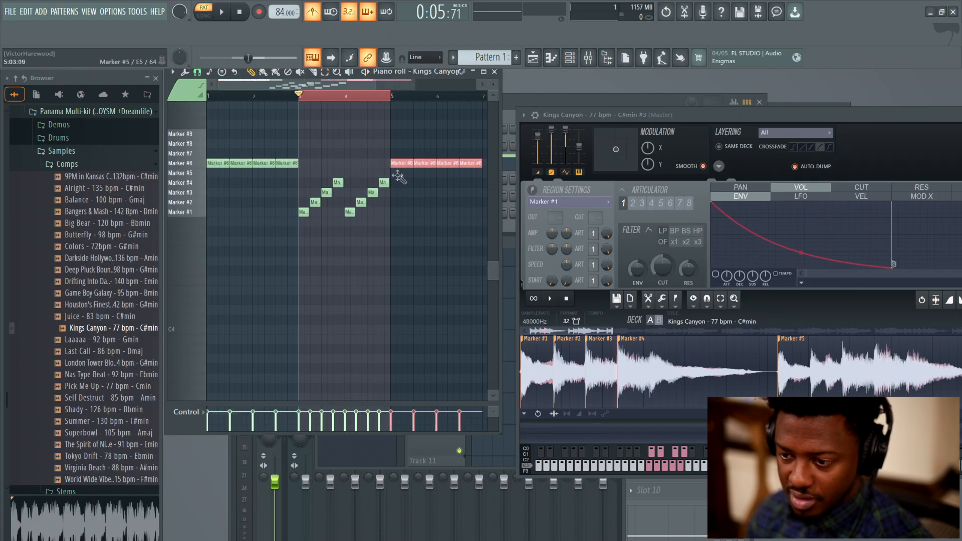
right_click(287, 163)
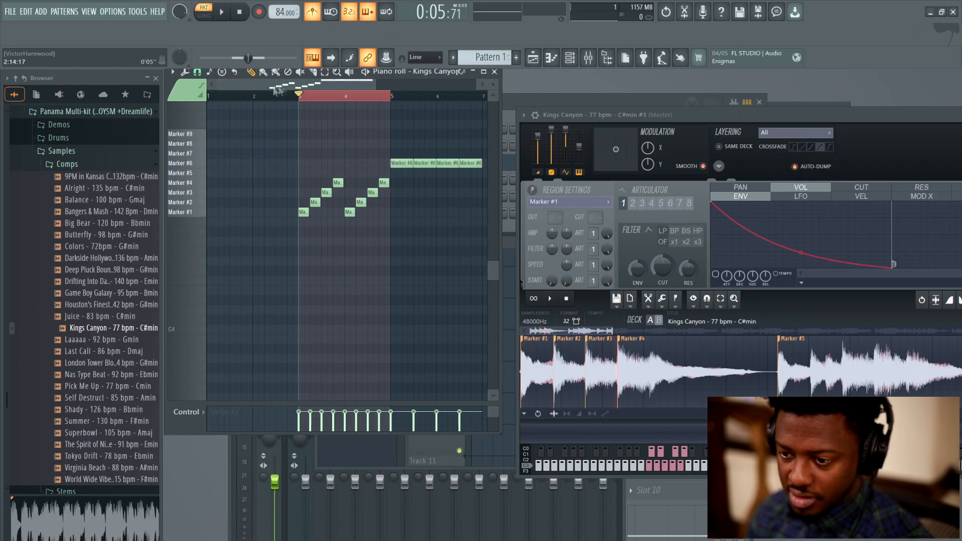
Select all the notes and shift them two bars earlier so the Marker #1 to #4 runs start at bar 1.
drag(310, 138, 482, 225)
key(shift+Left)
key(shift+Left)
key(shift+Left)
key(shift+Left)
key(shift+Left)
key(shift+Left)
key(shift+Left)
key(shift+Left)
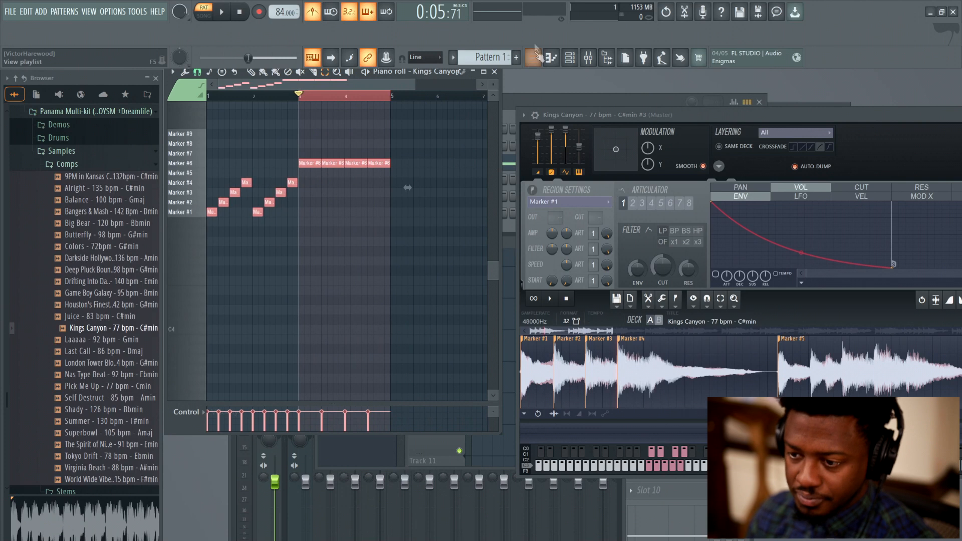
Close the piano roll and bring the Channel rack to the front.
drag(364, 98, 412, 95)
click(493, 72)
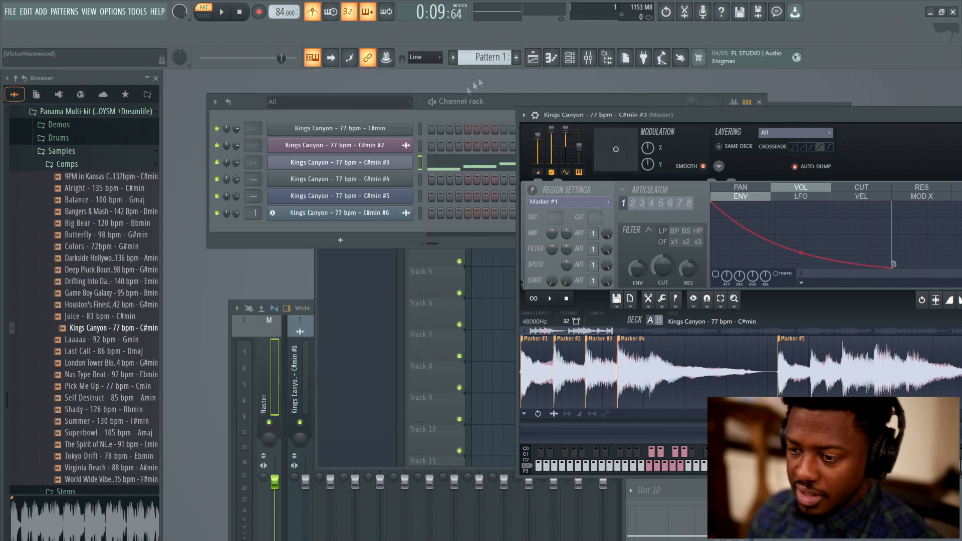
click(502, 101)
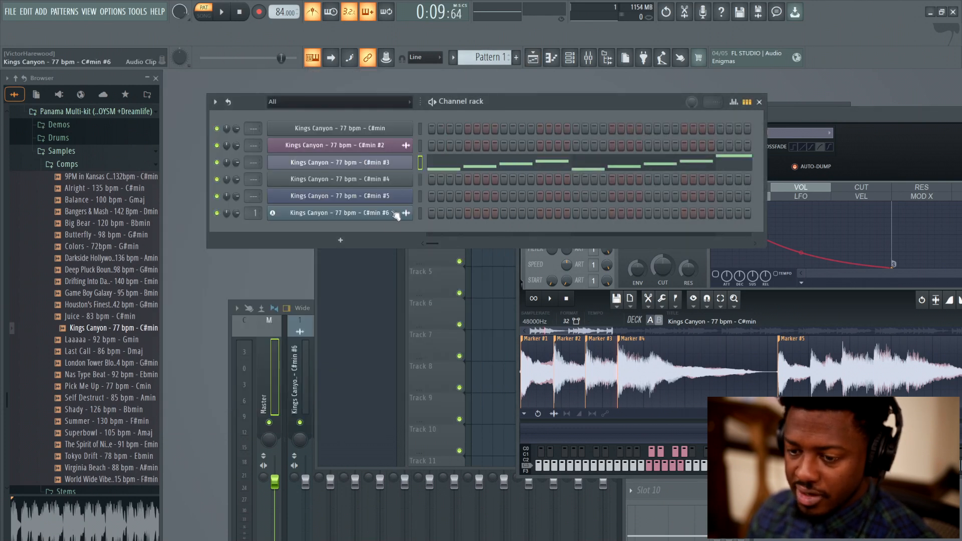
Collapse the Panama Samples folder and open OGDKV8 drumbreaks inside OH GOSH DRUMKIT VOL. 8 to browse its drum breaks.
click(86, 162)
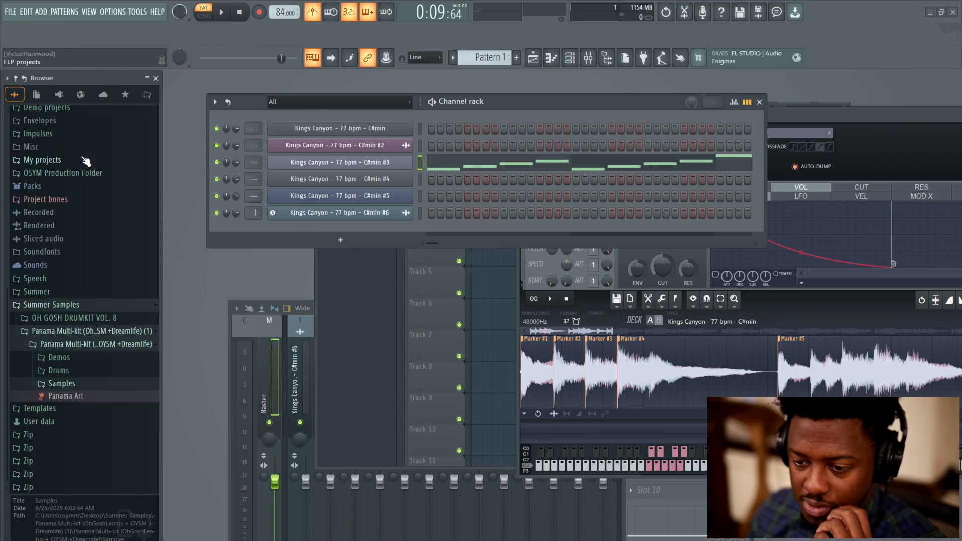
click(110, 323)
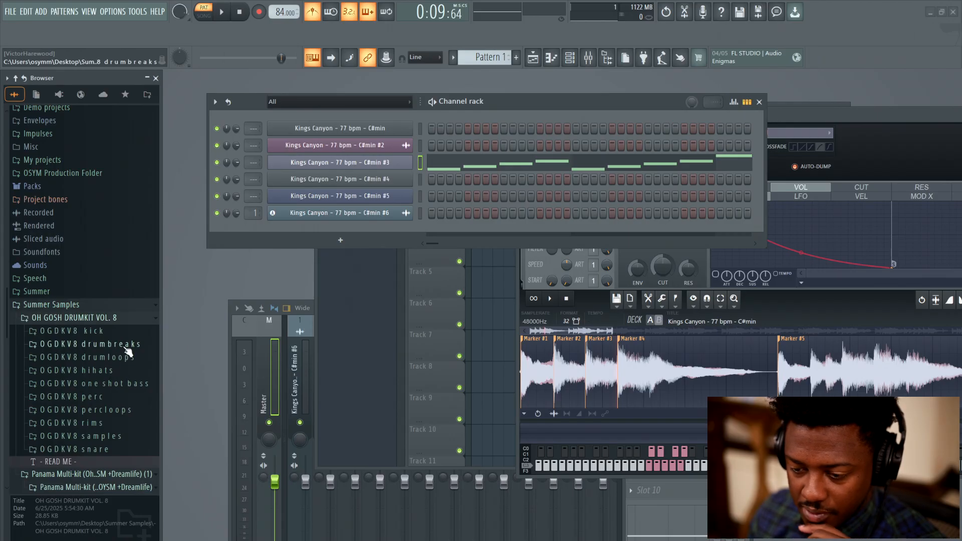
click(126, 347)
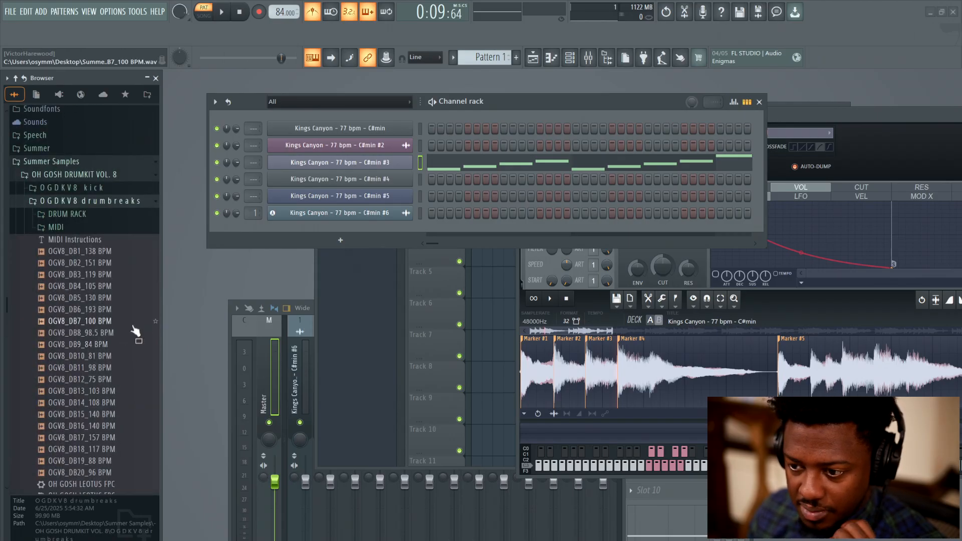
scroll(137, 322, down, 3)
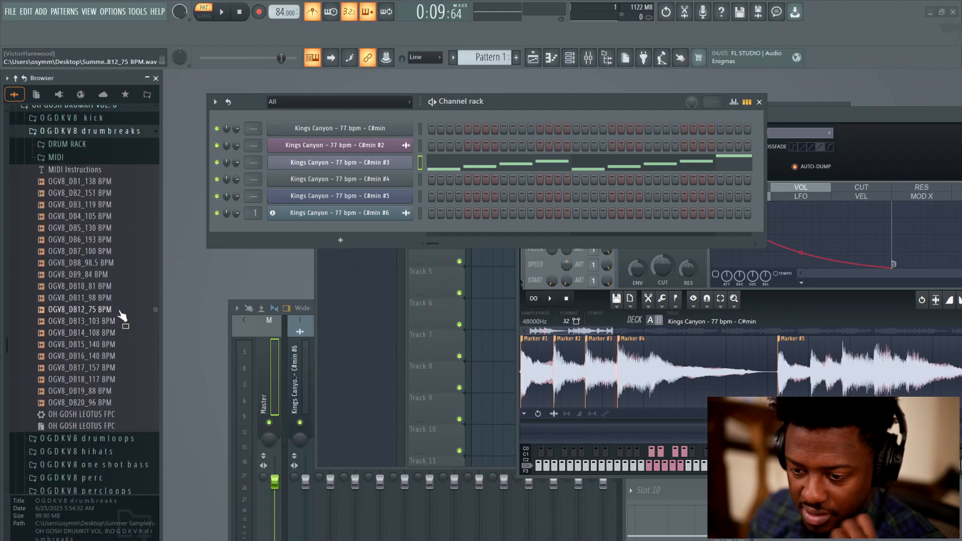
Preview the OGV8_DB12_75 BPM and OGV8_DB9_84 BPM drum breaks from the browser.
click(122, 312)
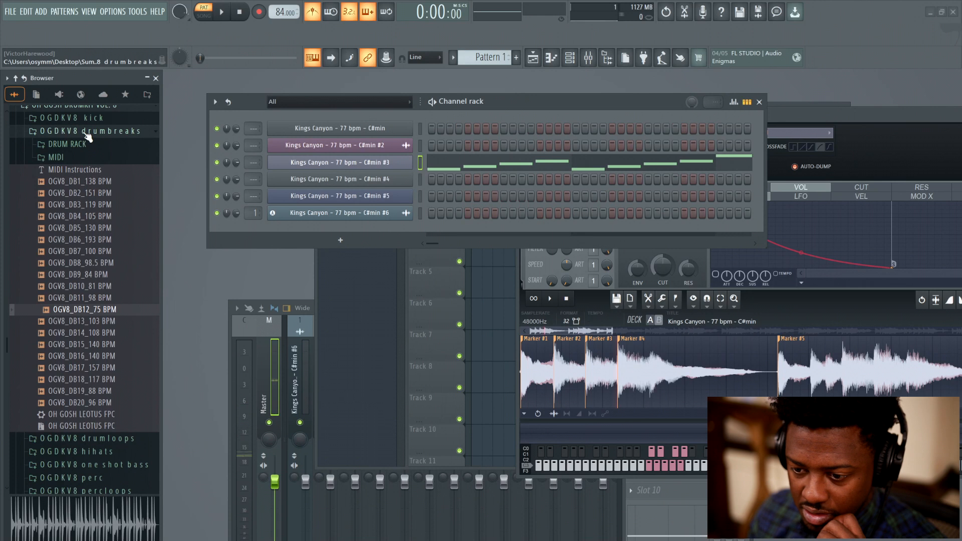
click(112, 275)
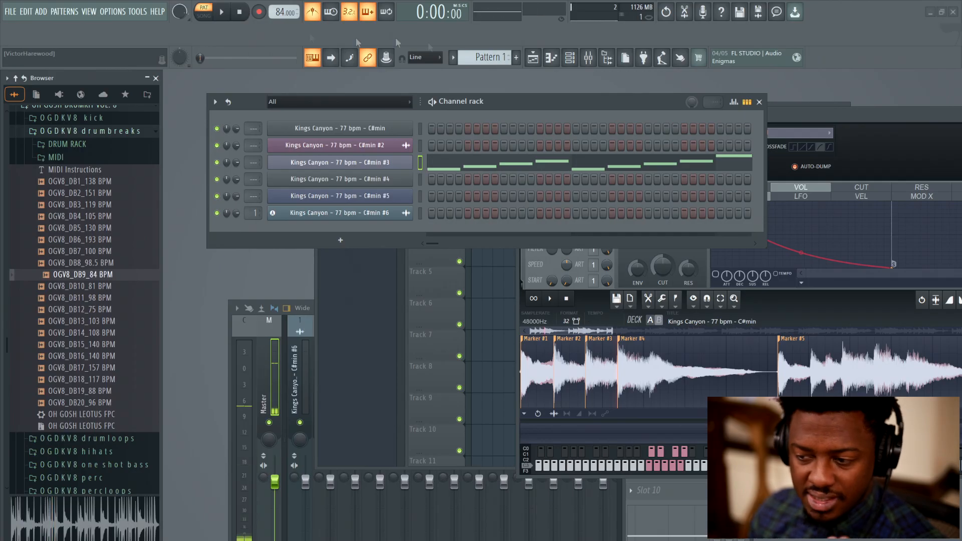
Place Pattern 1 on Track 3 and the OGV8_DB9_84 BPM break on Track 4 of the playlist, both starting at bar 1.
click(533, 58)
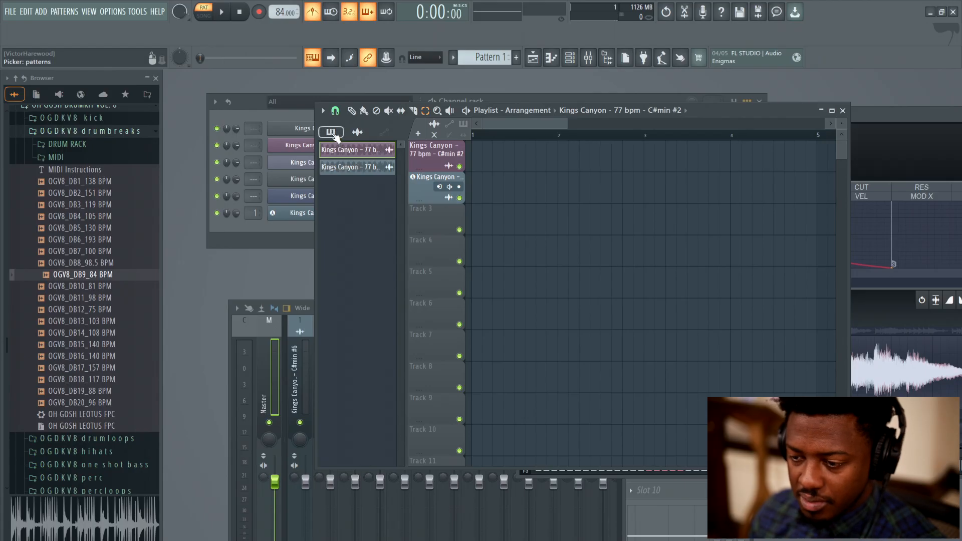
click(333, 134)
drag(354, 157, 490, 234)
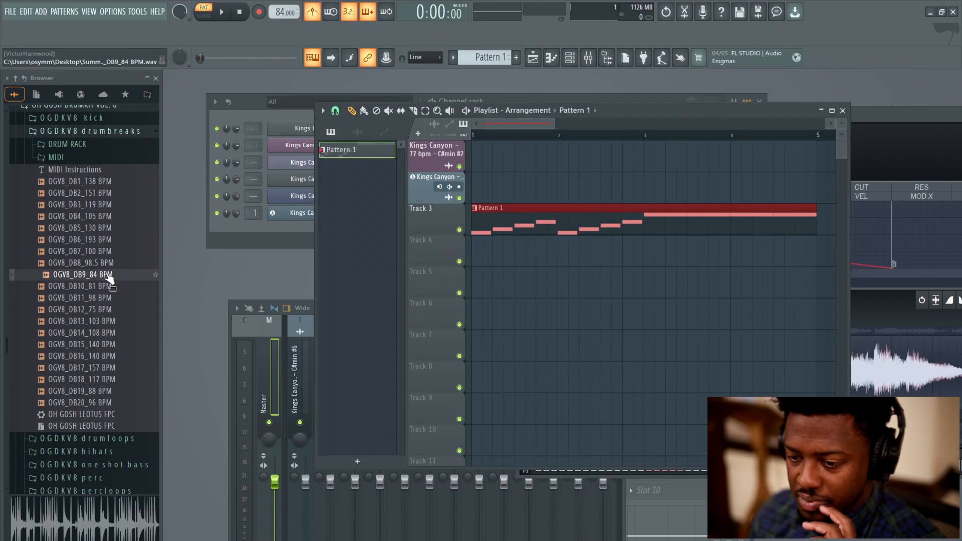
drag(107, 278, 475, 260)
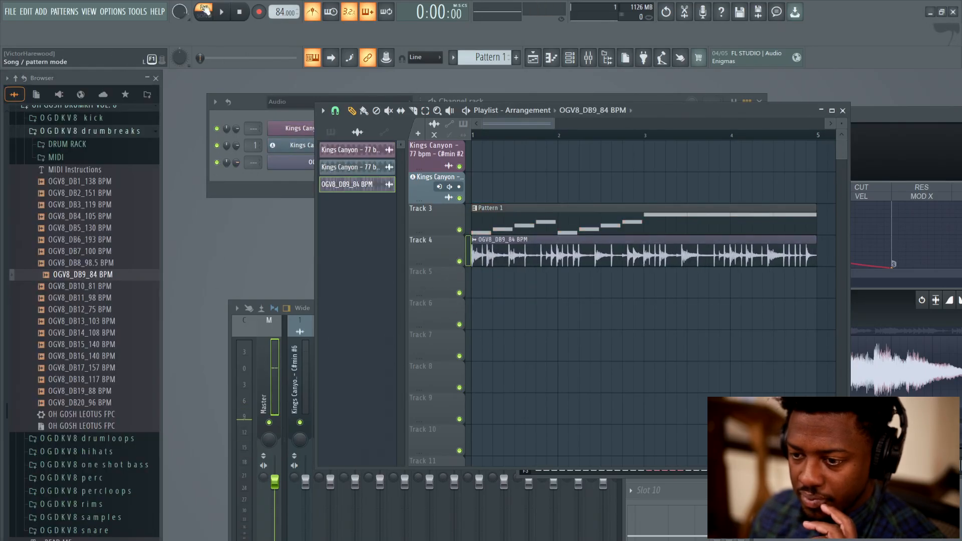
Play the arrangement in song mode, turn the metronome off, and replay it from the start to hear the break with the pattern.
click(220, 15)
drag(551, 124, 597, 130)
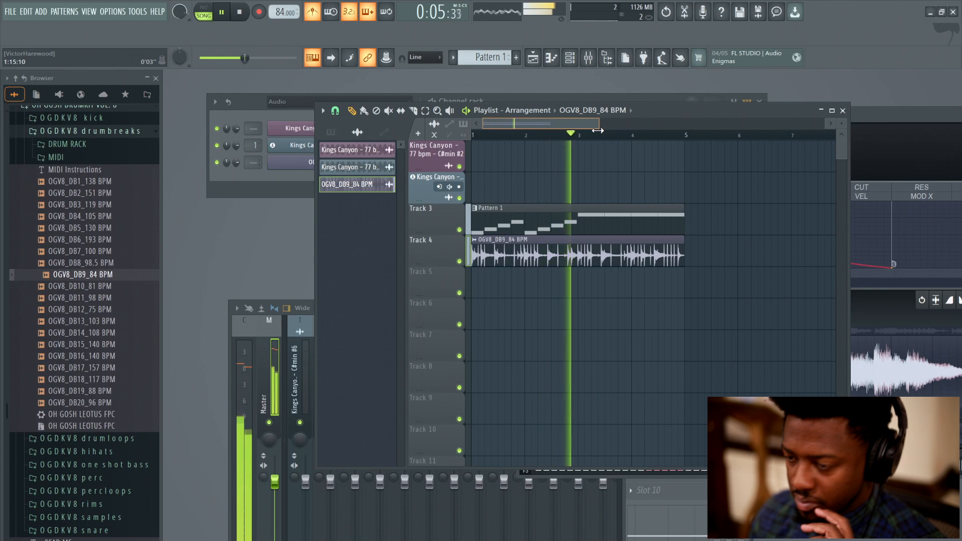
drag(597, 130, 605, 134)
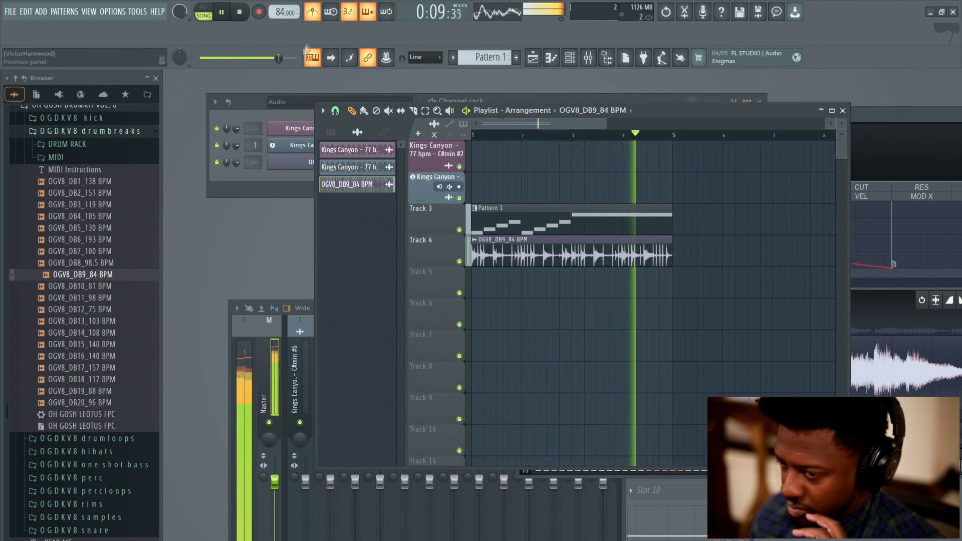
click(312, 12)
click(240, 19)
click(240, 20)
click(223, 13)
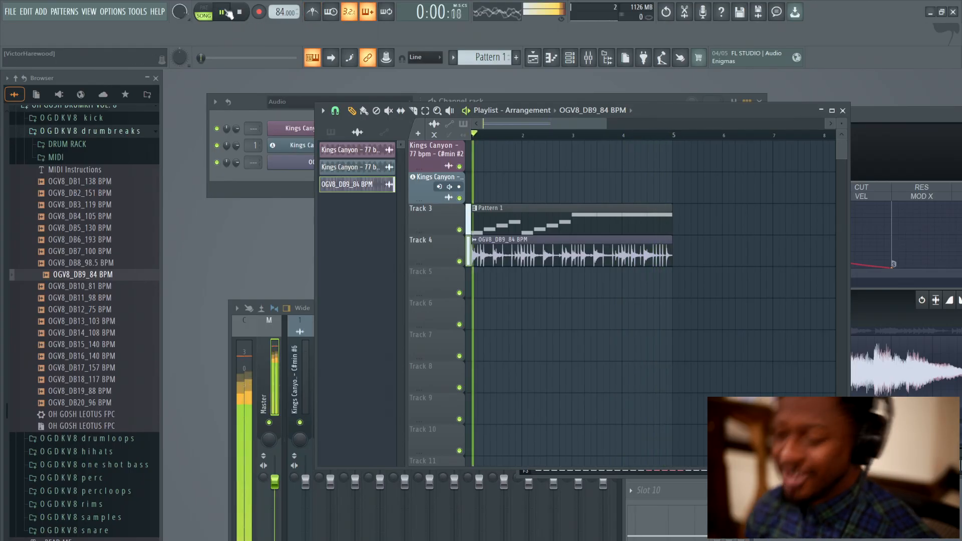
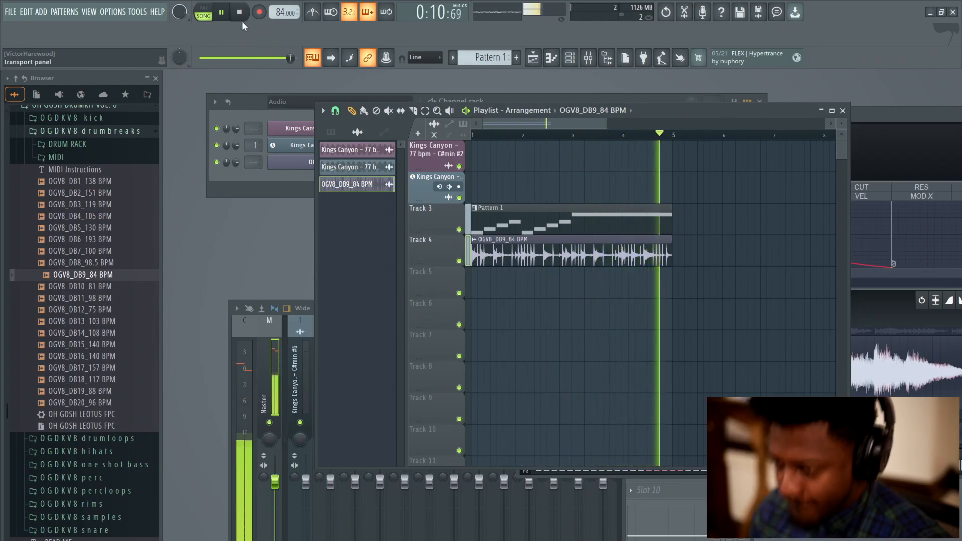
click(241, 20)
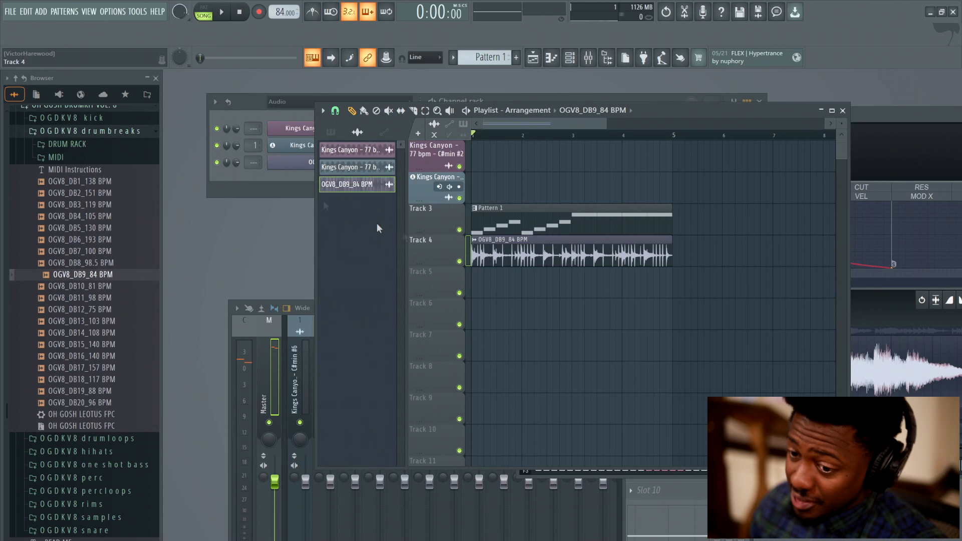
Export the project as a zipped loop package named Sample101 to the Summer Samples folder on the Desktop.
click(18, 13)
mouse_move(50, 118)
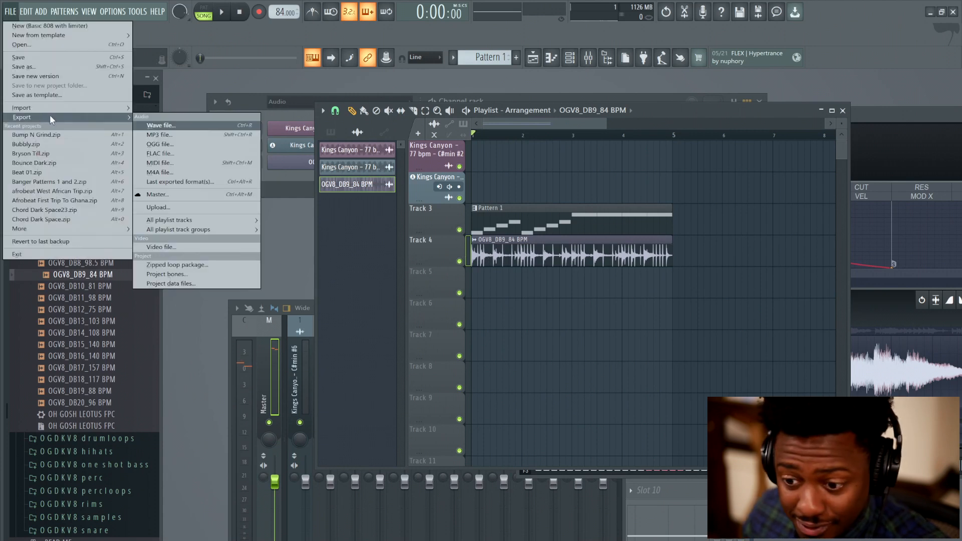
click(196, 266)
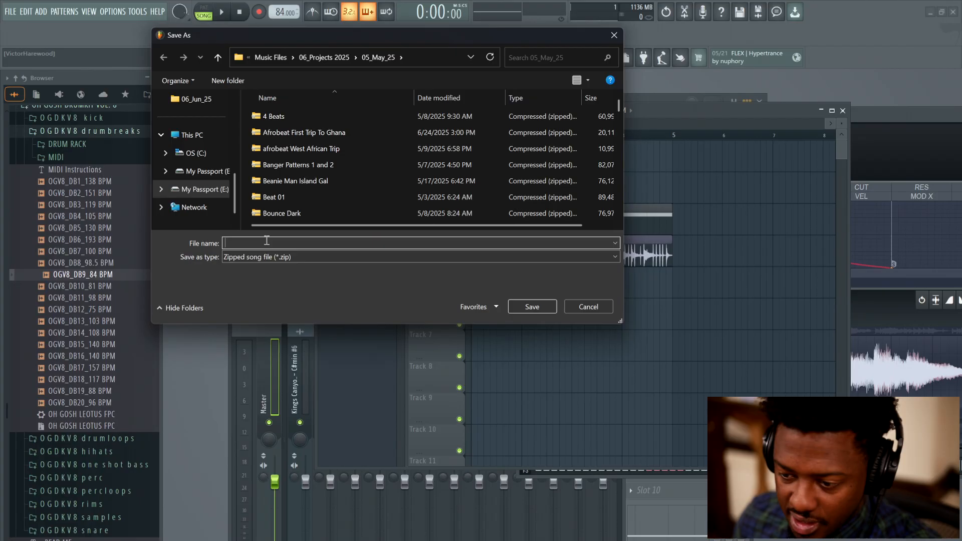
drag(235, 191, 247, 114)
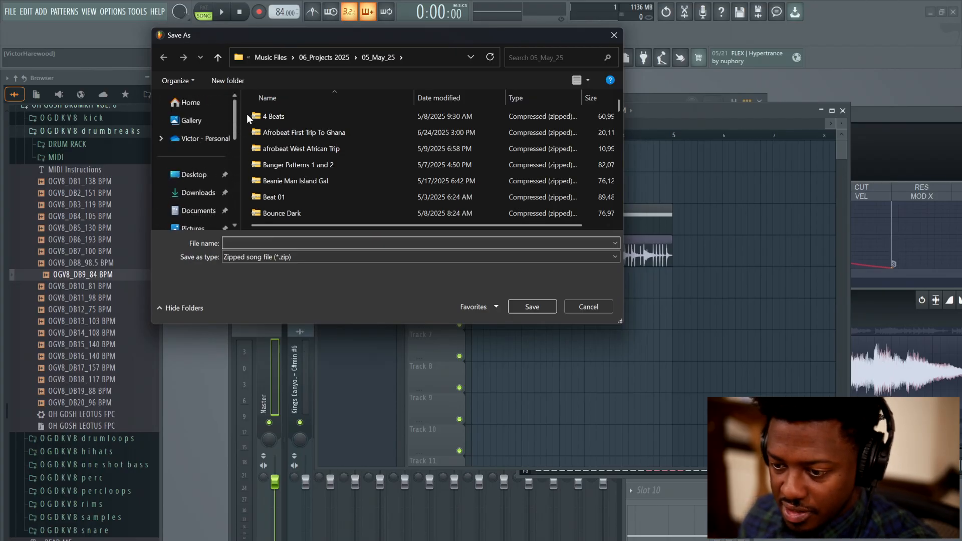
click(198, 177)
scroll(465, 201, down, 5)
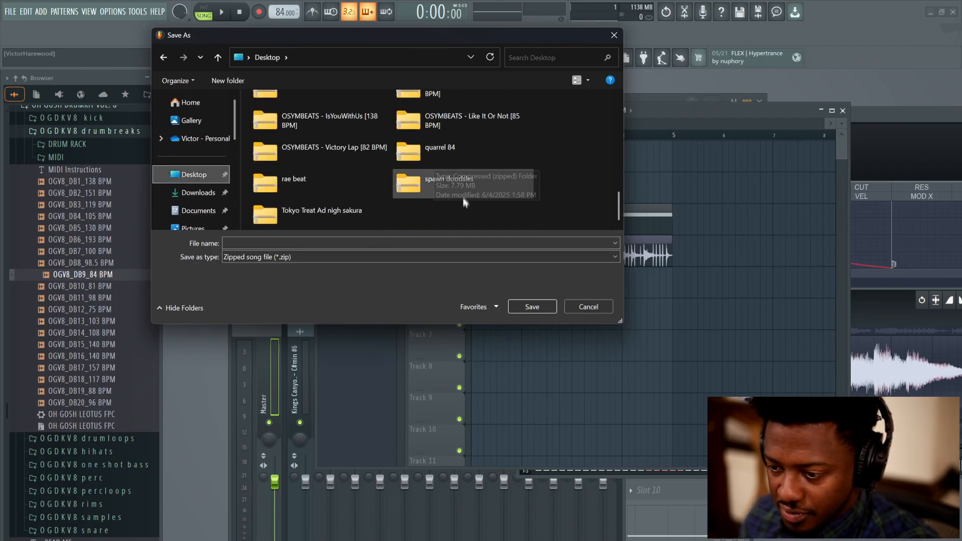
scroll(397, 203, up, 2)
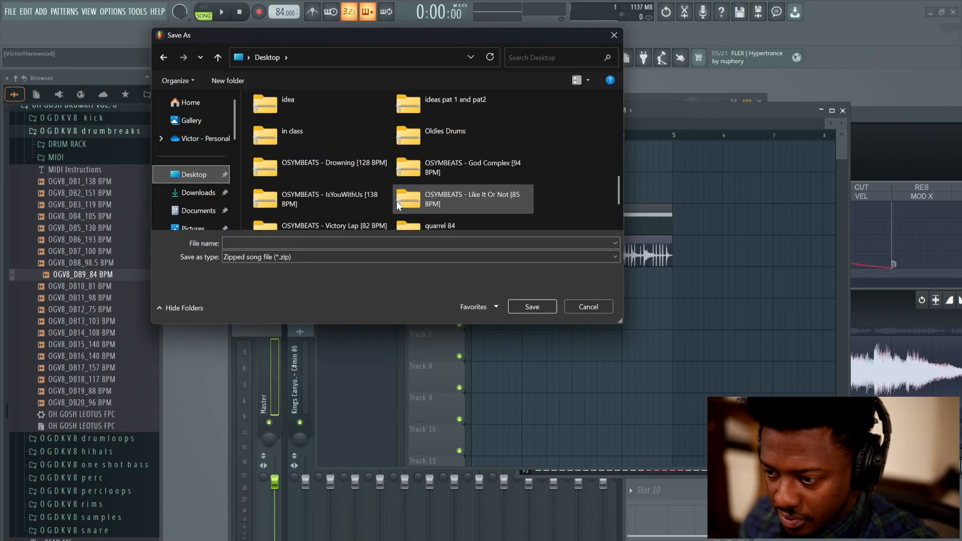
scroll(398, 202, down, 5)
scroll(400, 201, up, 3)
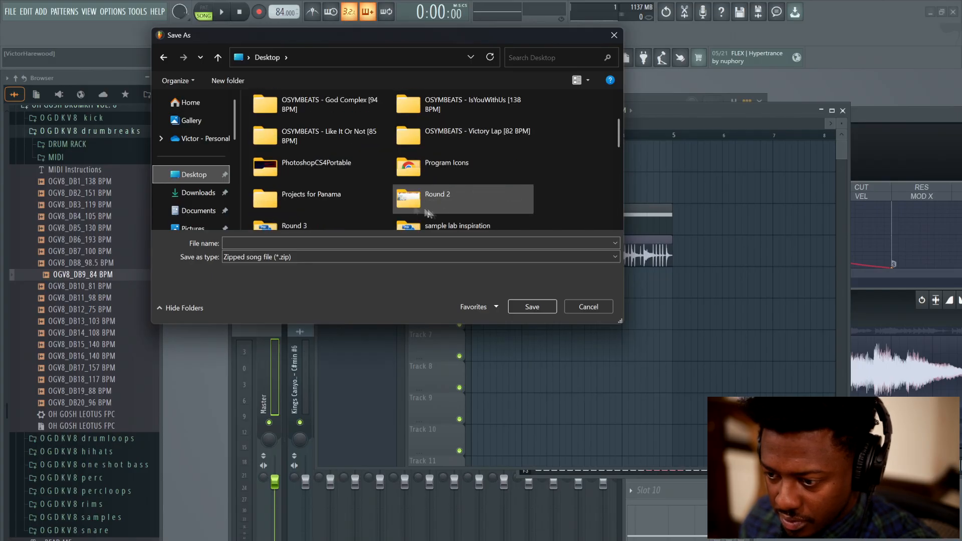
scroll(482, 185, down, 2)
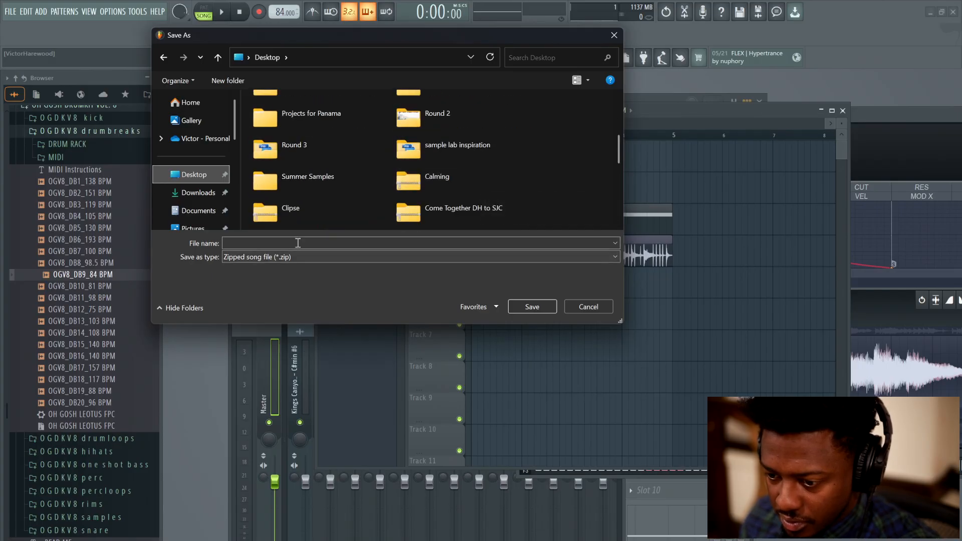
double_click(347, 180)
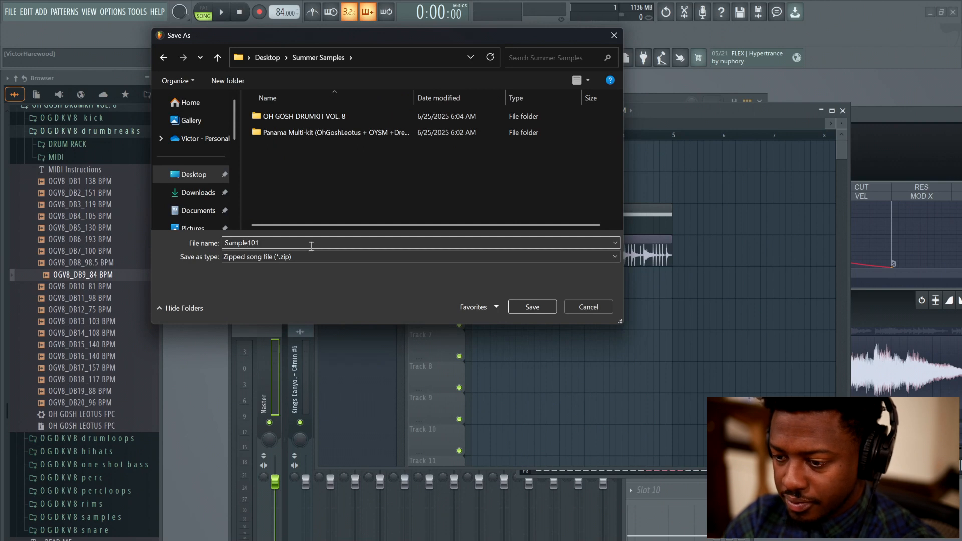
key(Return)
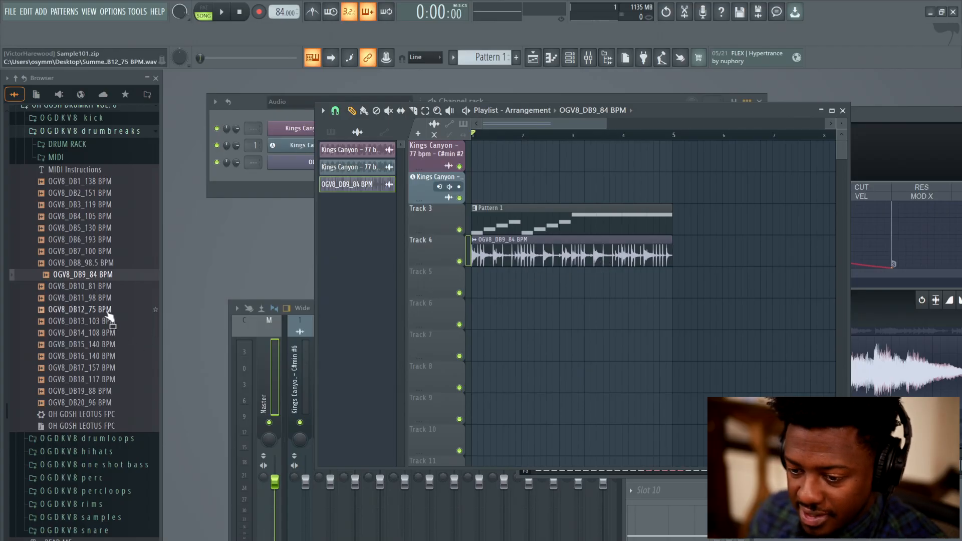
Replace the drum break clip on Track 4 with OGV8_DB12_75 BPM, starting at bar 1.
right_click(581, 248)
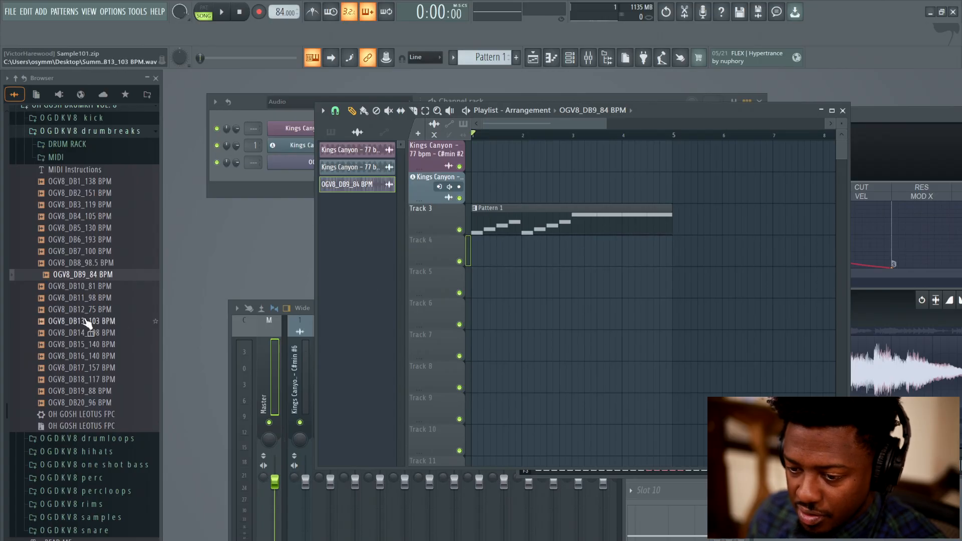
click(103, 309)
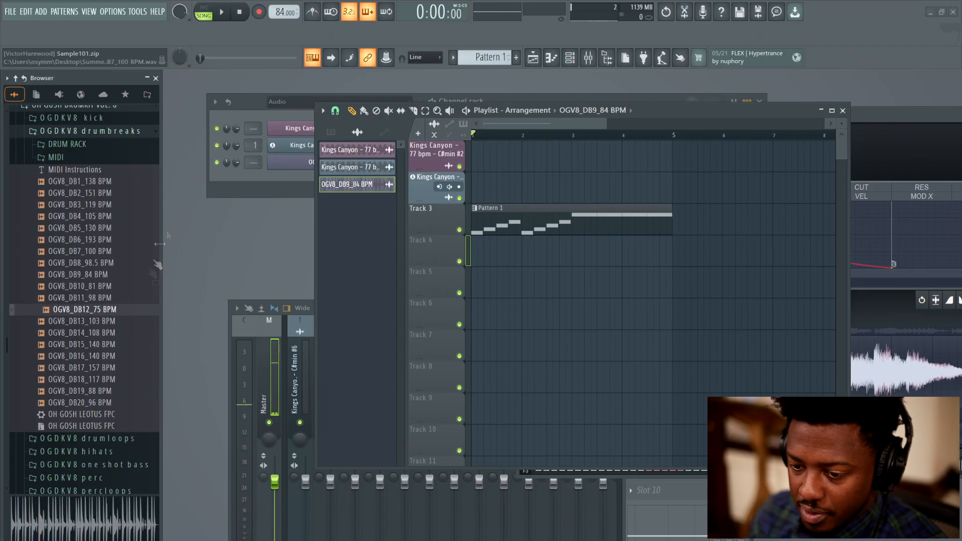
drag(93, 313, 478, 252)
drag(538, 249, 533, 249)
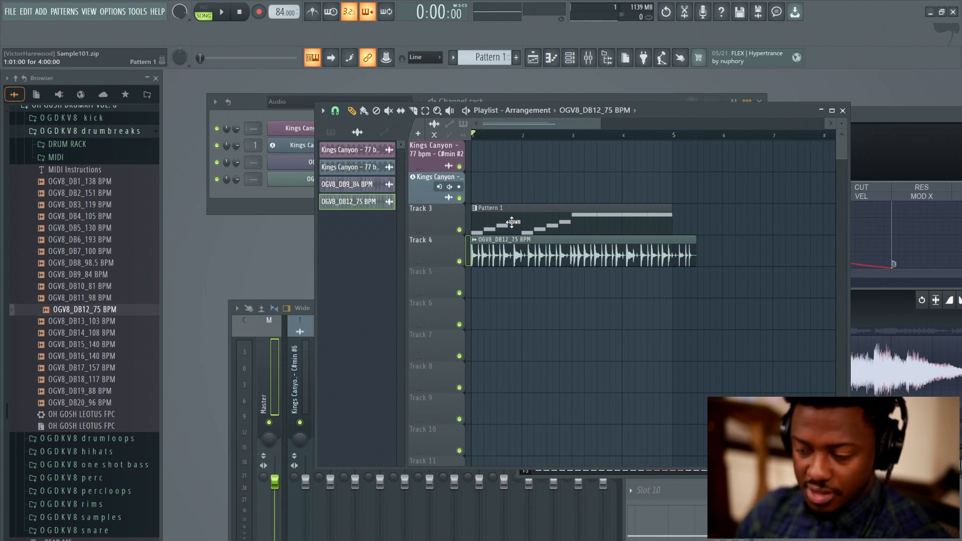
Open the channel settings of the OGV8_DB12_75 BPM clip and set its time-stretching mode to Stretch.
right_click(475, 244)
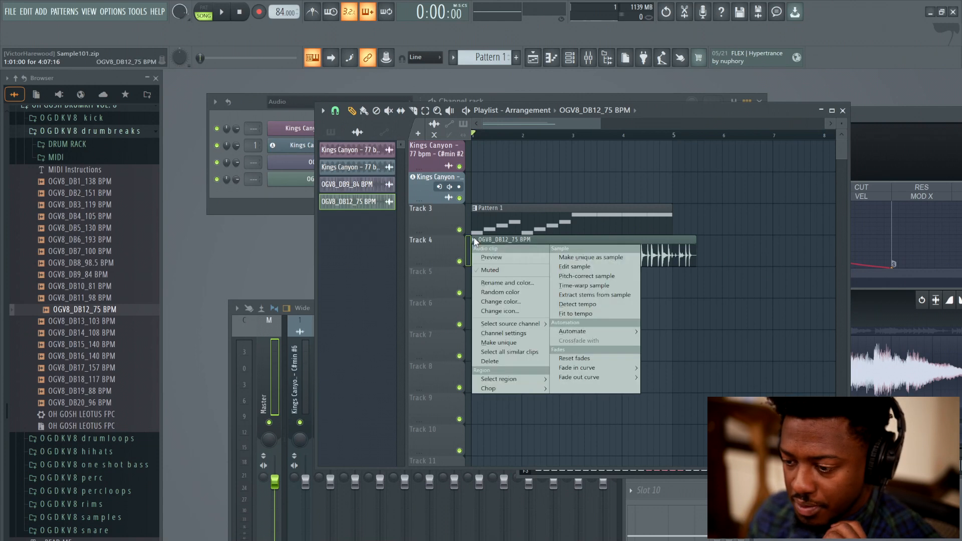
click(530, 337)
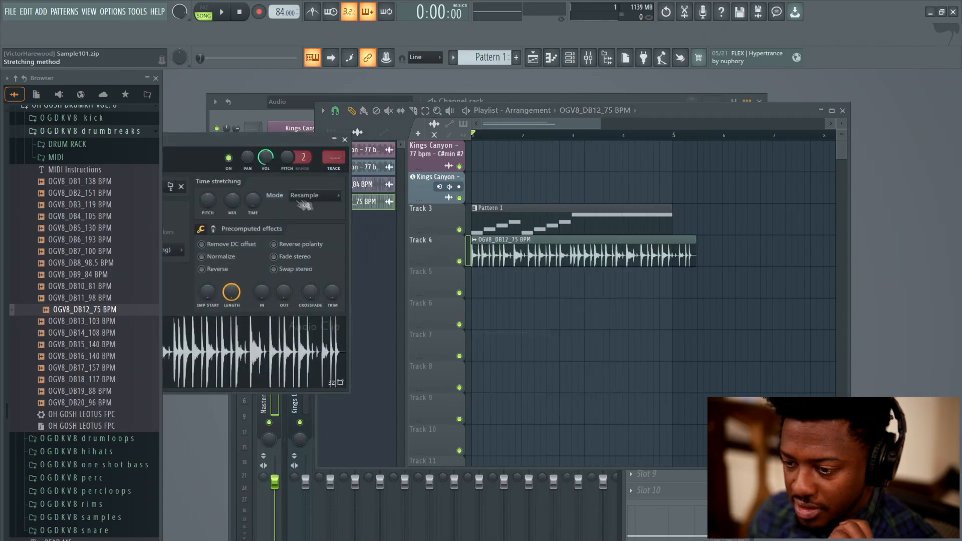
click(305, 199)
click(302, 225)
right_click(253, 201)
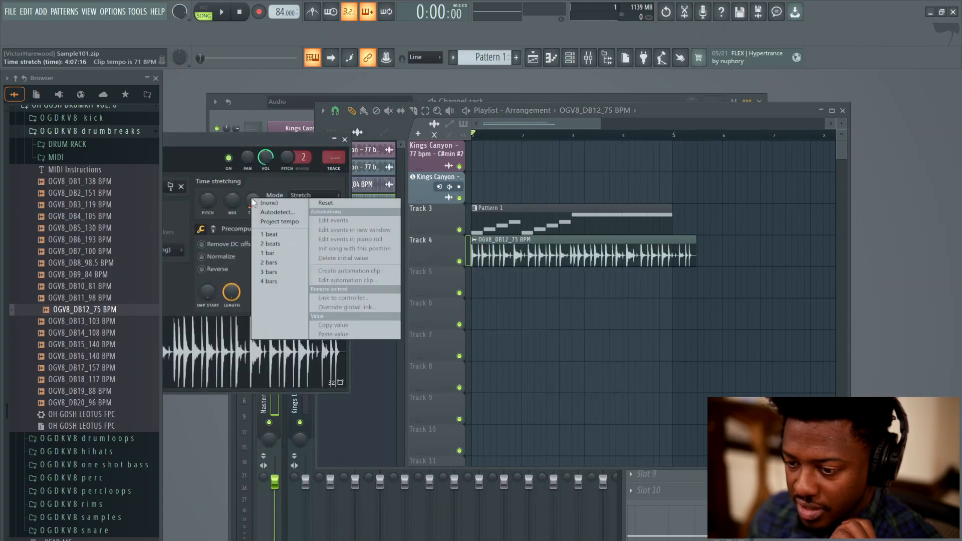
click(265, 210)
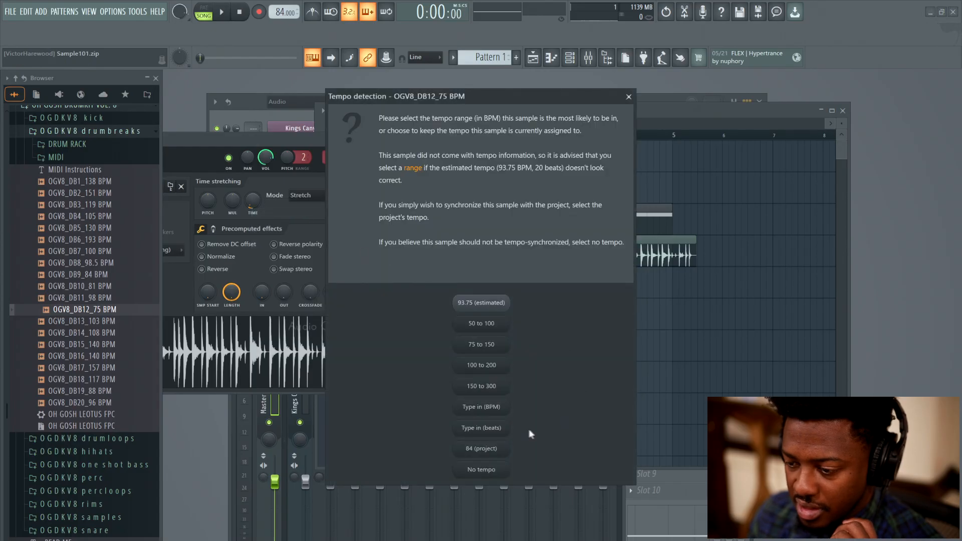
click(626, 99)
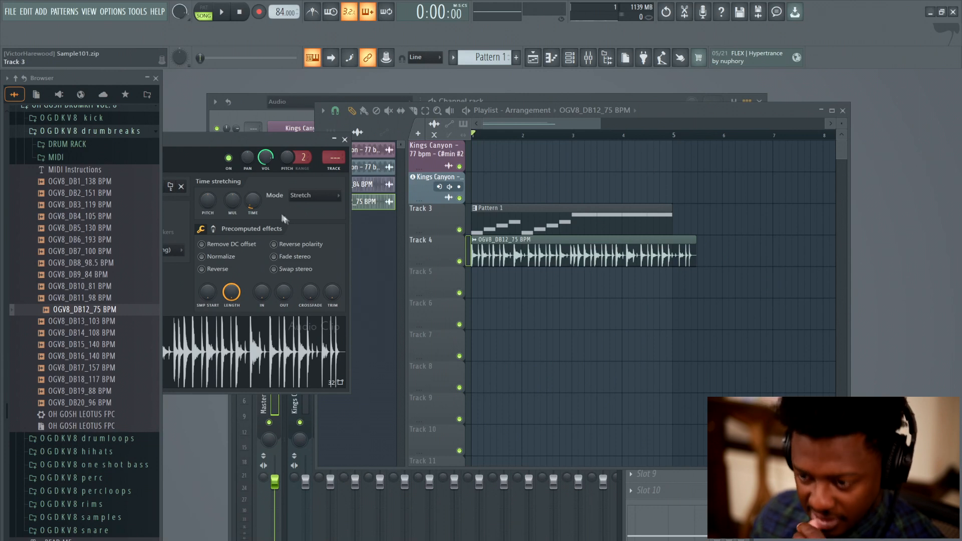
Run tempo autodetection on the OGV8_DB12_75 BPM clip with a length of 32 beats and play the arrangement.
right_click(255, 200)
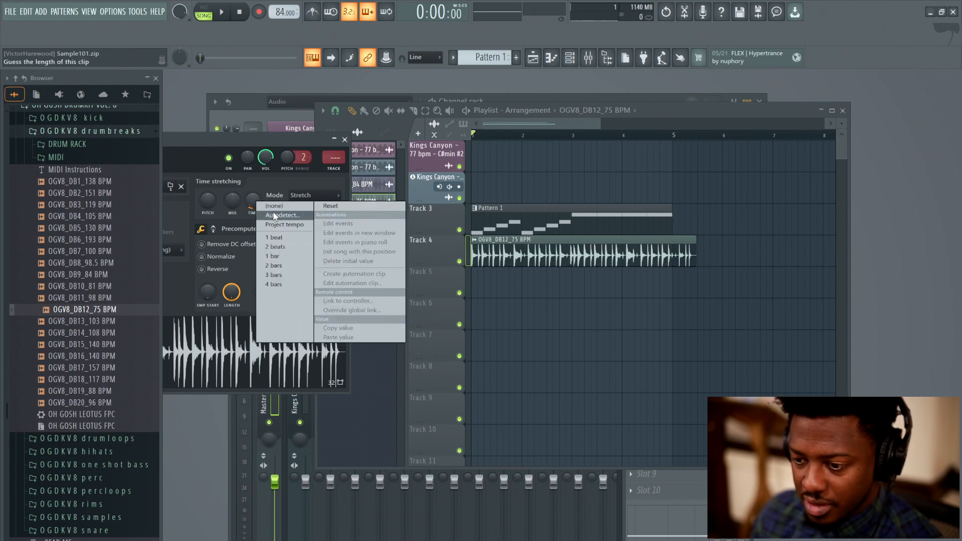
click(275, 215)
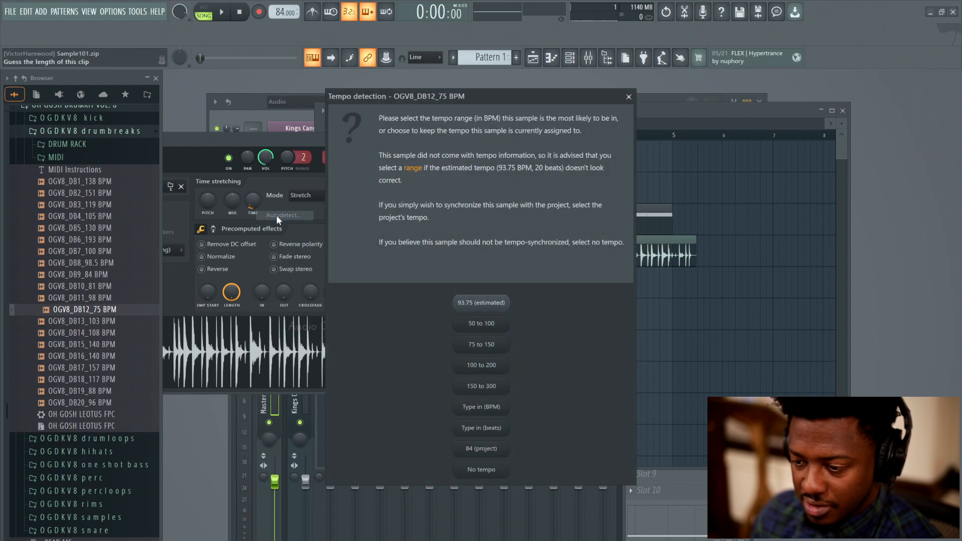
click(494, 428)
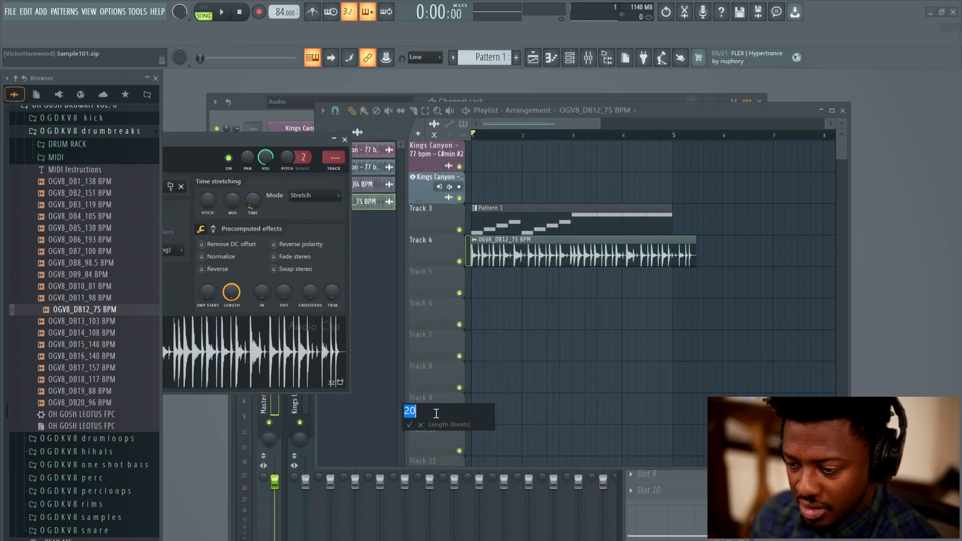
text(32)
click(409, 424)
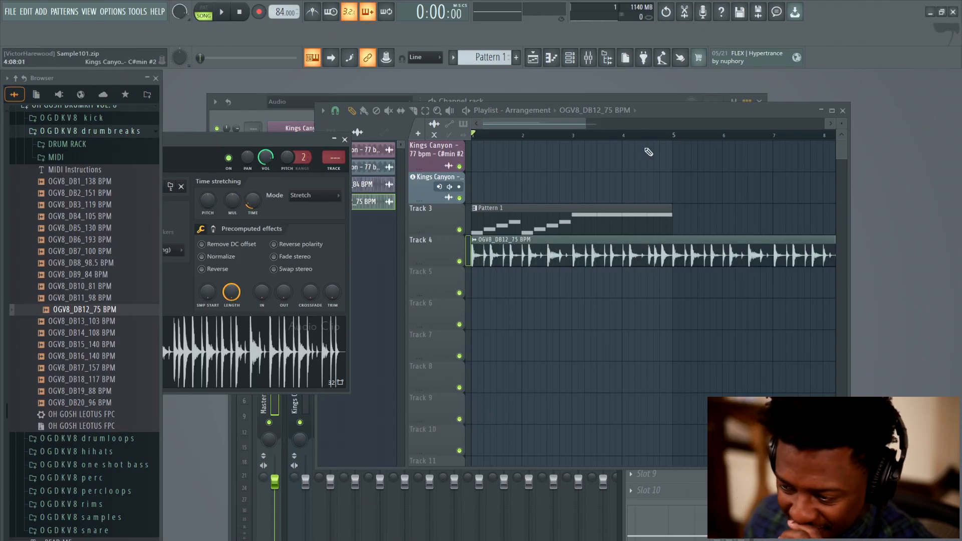
key(space)
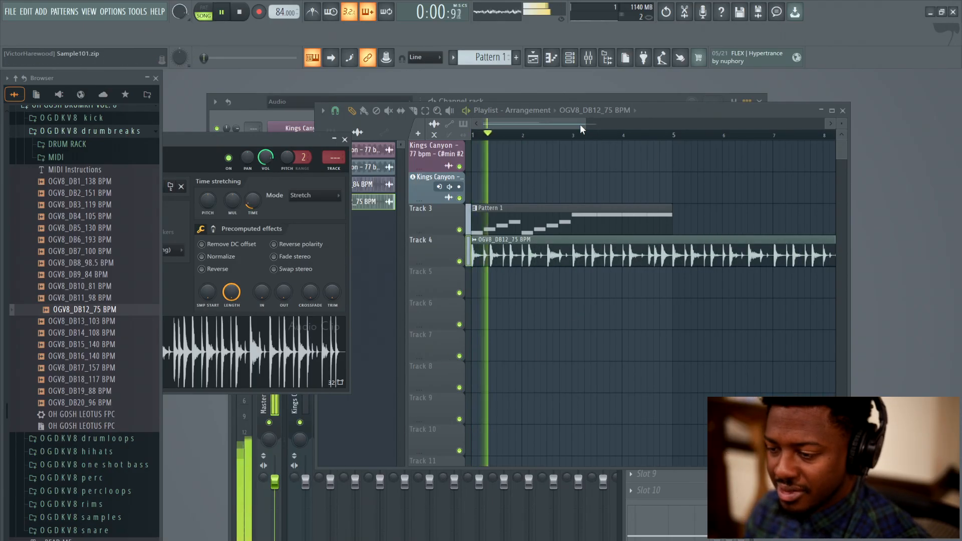
Set the time-stretch length of the OGV8_DB12_75 BPM clip on Track 4 to 16 beats in its channel settings.
click(474, 240)
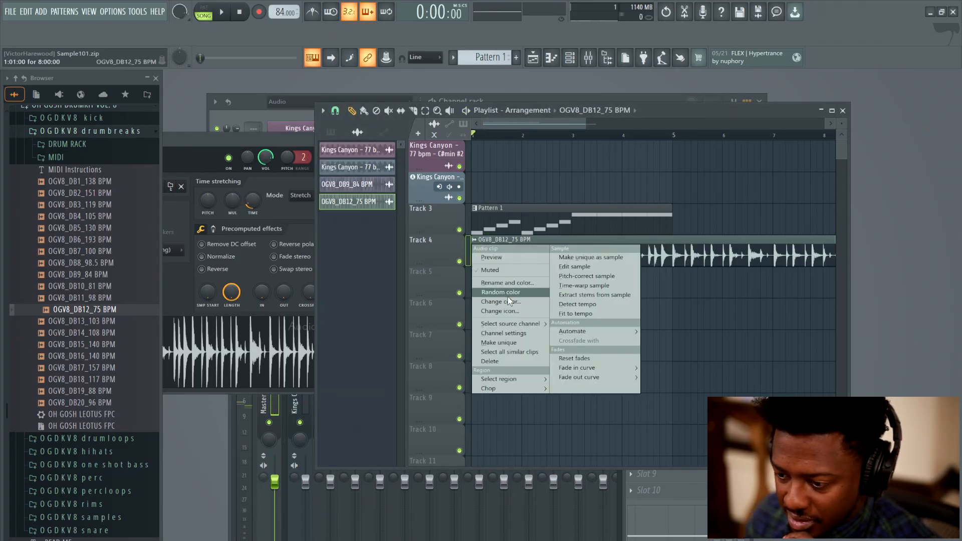
click(508, 339)
right_click(254, 206)
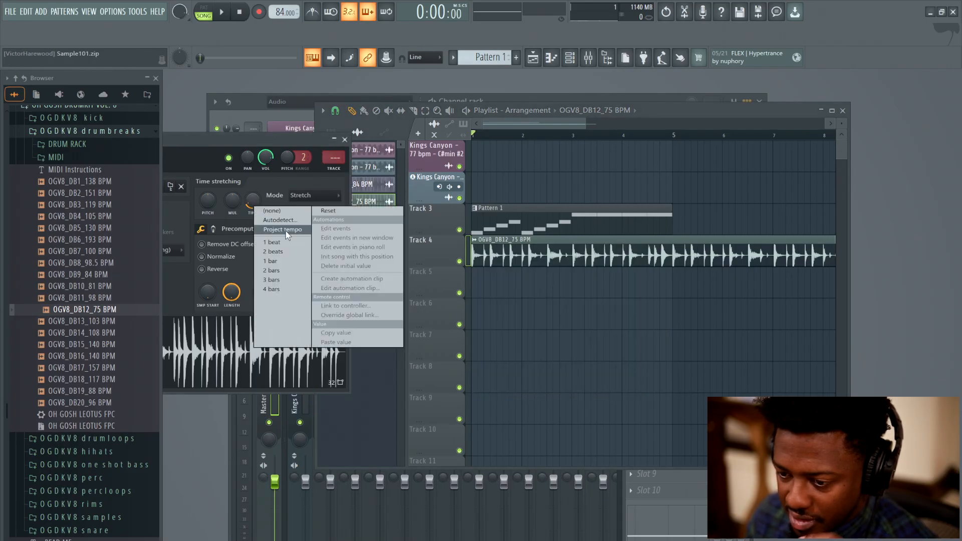
click(281, 221)
click(495, 427)
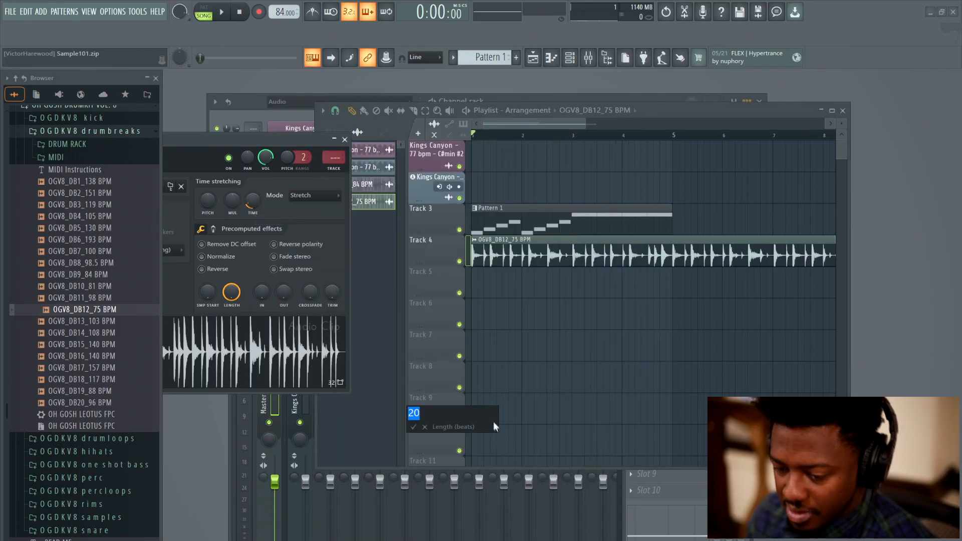
text(17)
key(BackSpace)
text(6)
click(412, 426)
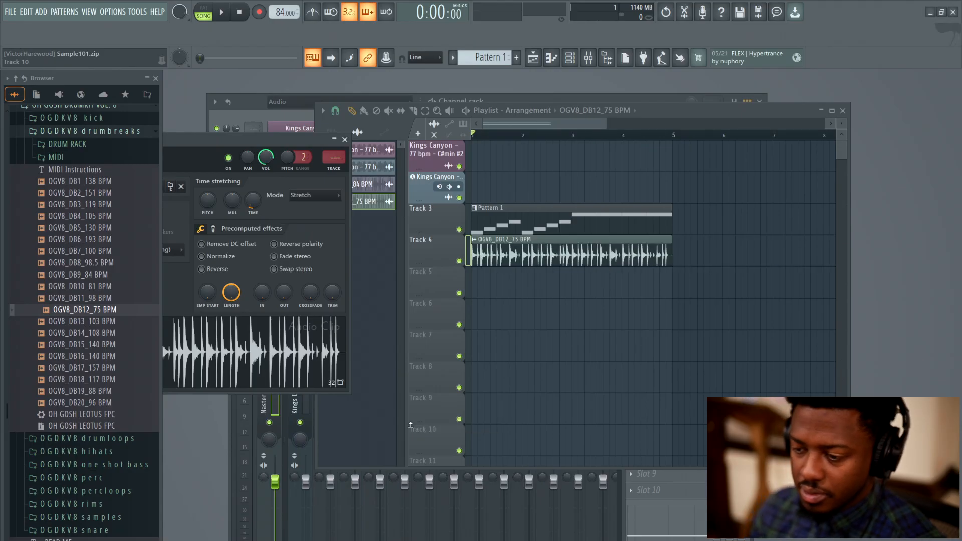
Play the arrangement to hear the stretched drum break with Pattern 1, closing the channel settings, and stop playback.
key(space)
click(344, 139)
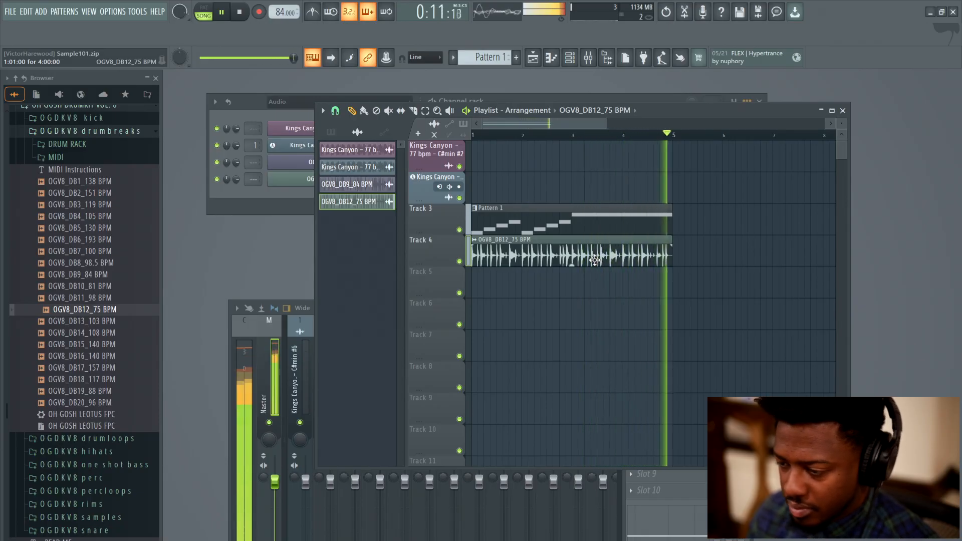
click(240, 12)
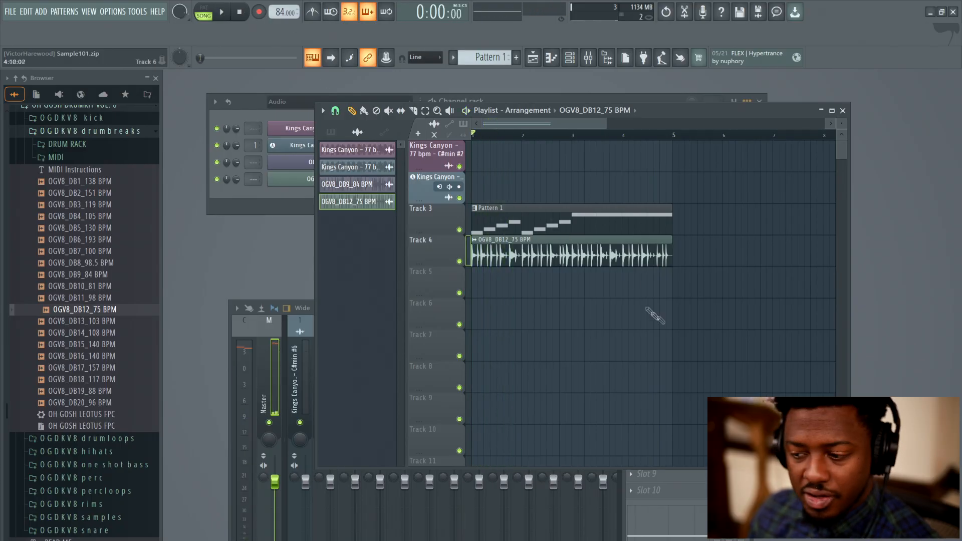
Delete the drum break clip from Track 4 and open the OGV8_DB12_75 BPM sample in a new Slicex channel.
right_click(616, 255)
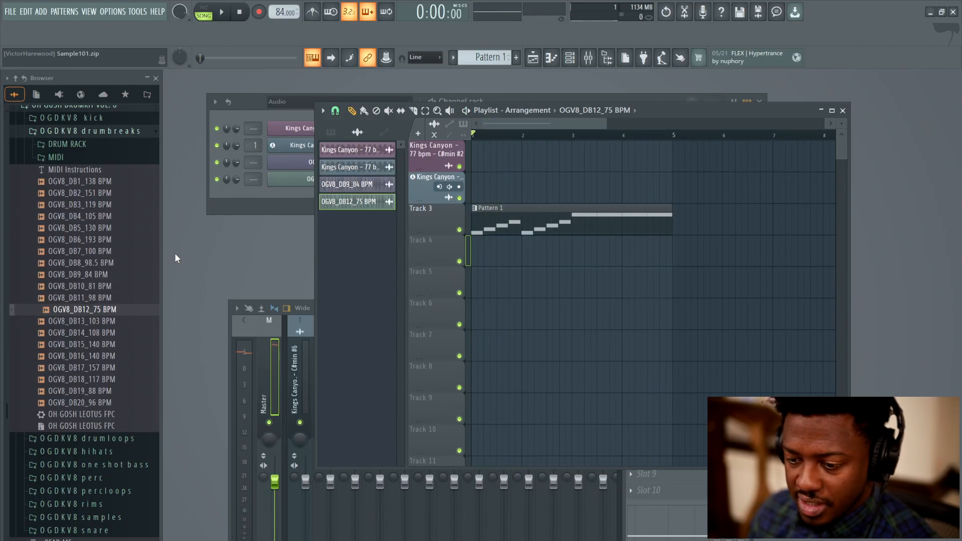
right_click(104, 315)
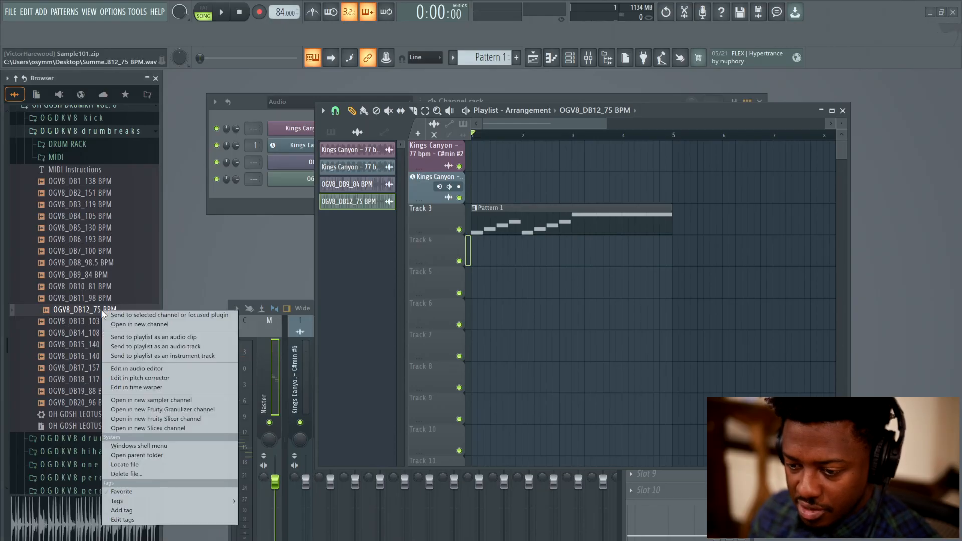
click(209, 429)
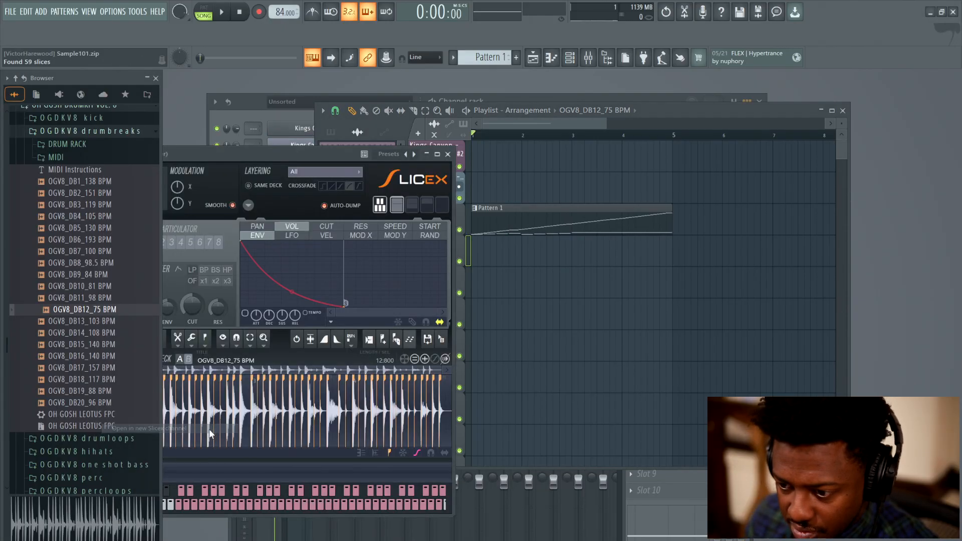
Cut the Slicex channel's notes from Pattern 1, paste them into Pattern 2 and open them in the piano roll.
click(244, 103)
right_click(375, 196)
click(541, 195)
scroll(478, 52, up, 1)
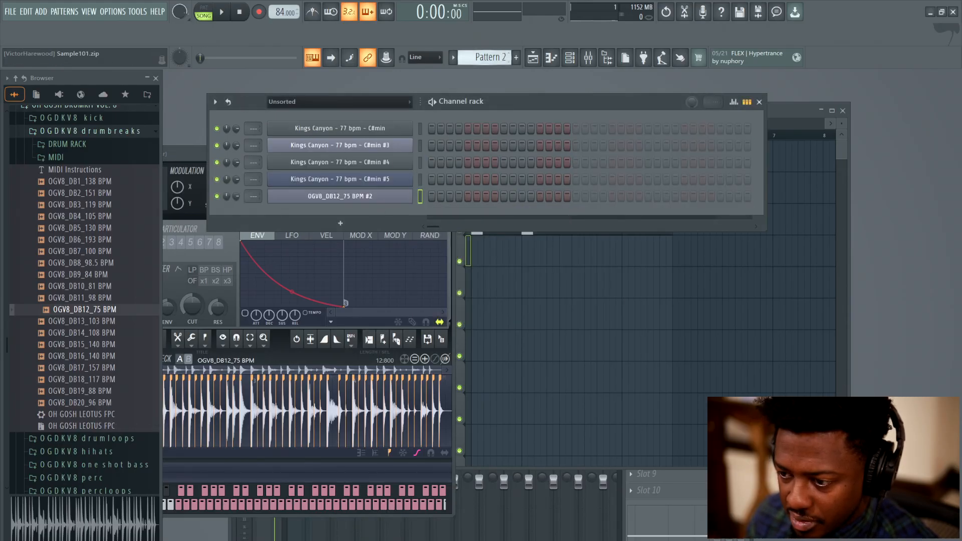
right_click(391, 196)
click(544, 212)
click(521, 196)
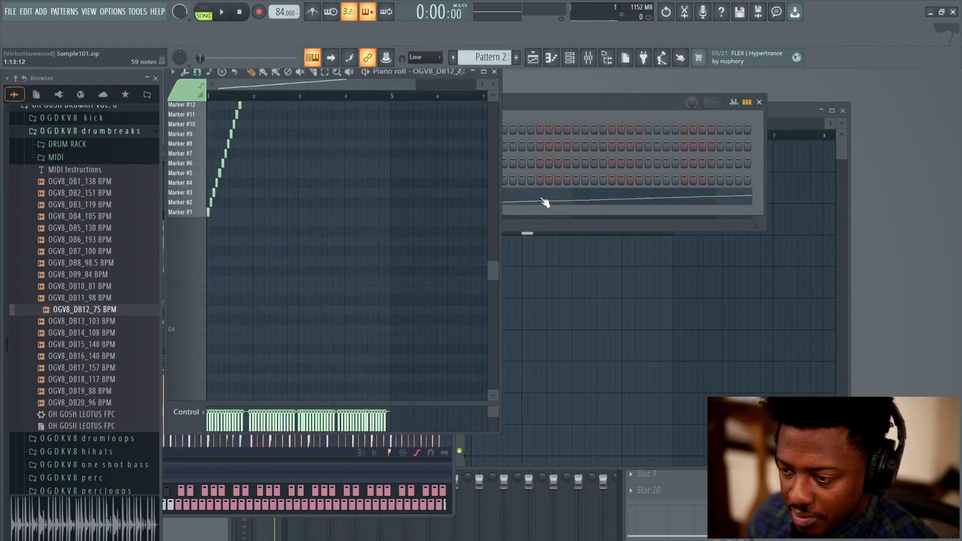
Close the piano roll and reopen the Slicex editor for OGV8_DB12_75 BPM #2, repositioned clear of the browser.
click(494, 73)
click(399, 196)
click(398, 196)
drag(301, 154, 588, 88)
scroll(374, 342, up, 4)
scroll(375, 342, down, 2)
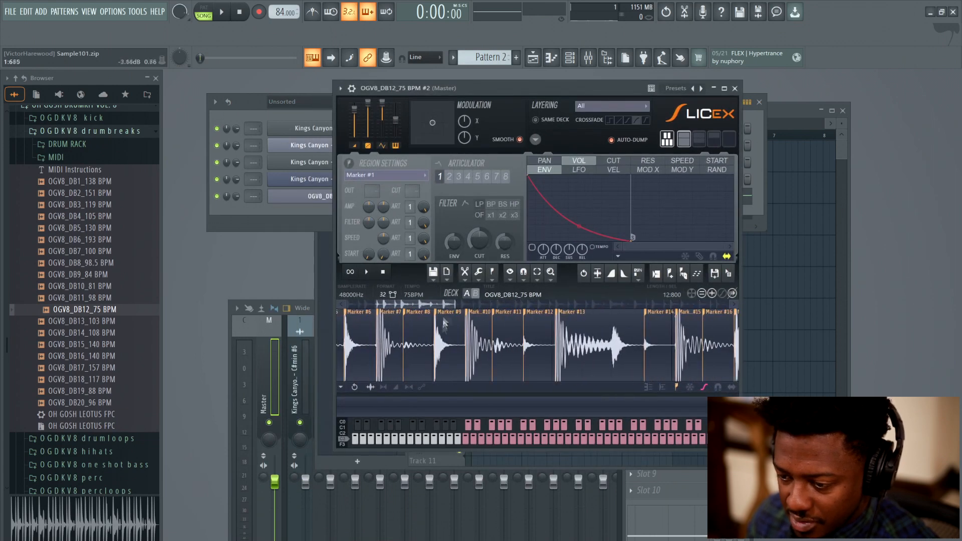
drag(441, 304, 383, 312)
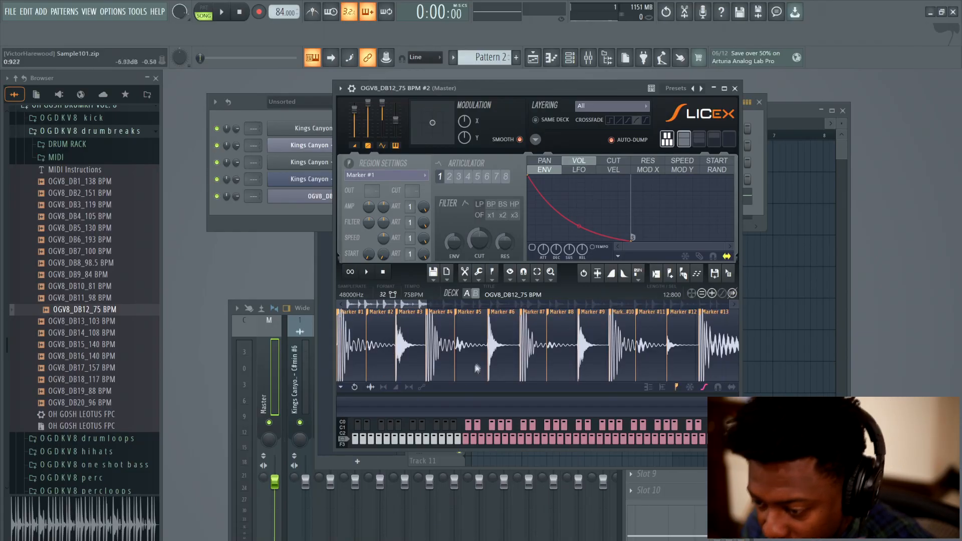
Reslice the drum break in Slicex with medium auto-slicing.
click(684, 274)
click(706, 299)
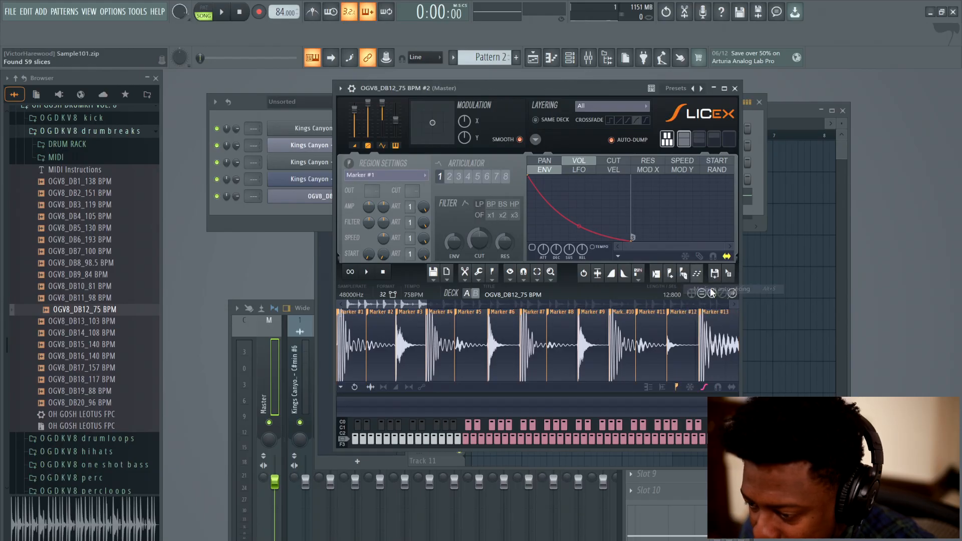
click(684, 275)
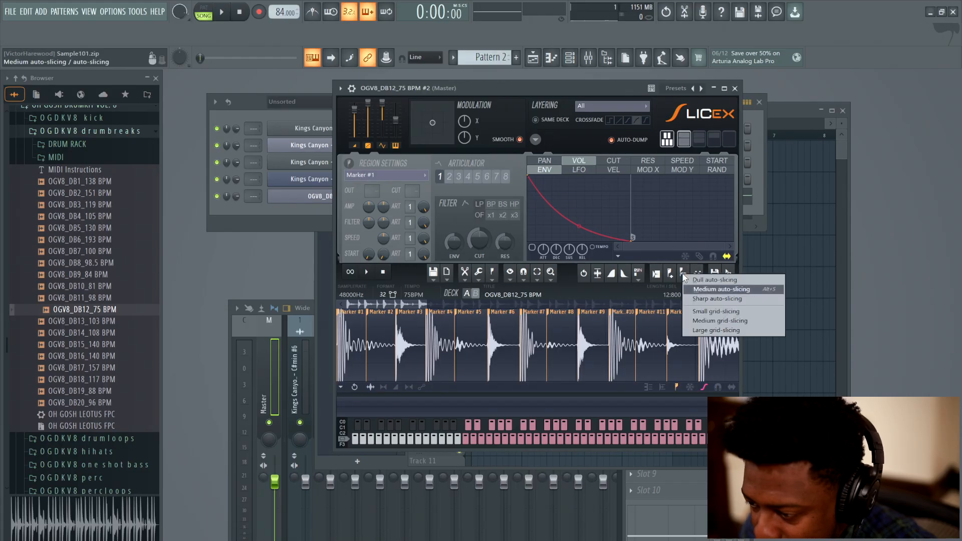
click(721, 289)
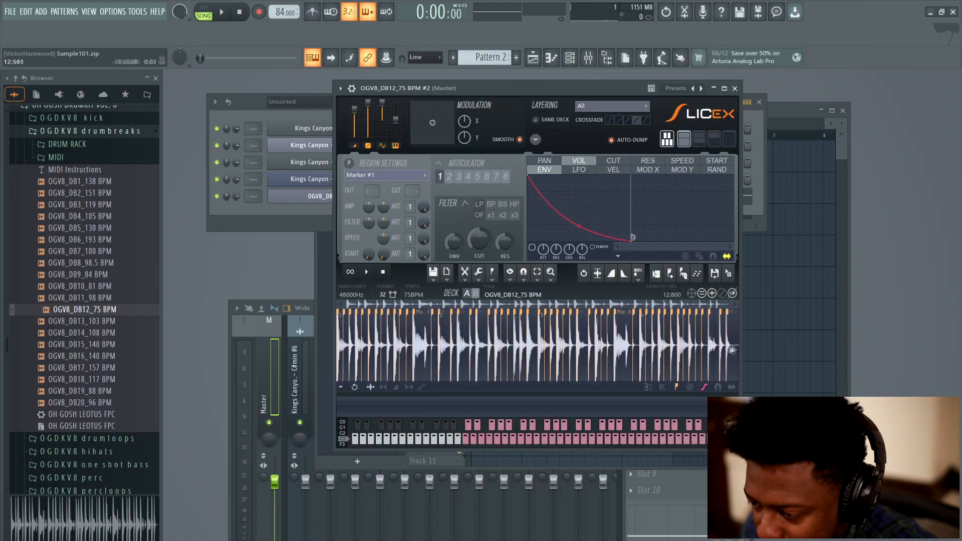
Delete Marker #2 to lengthen the first drum slice, and audition the merged slice.
scroll(342, 313, up, 6)
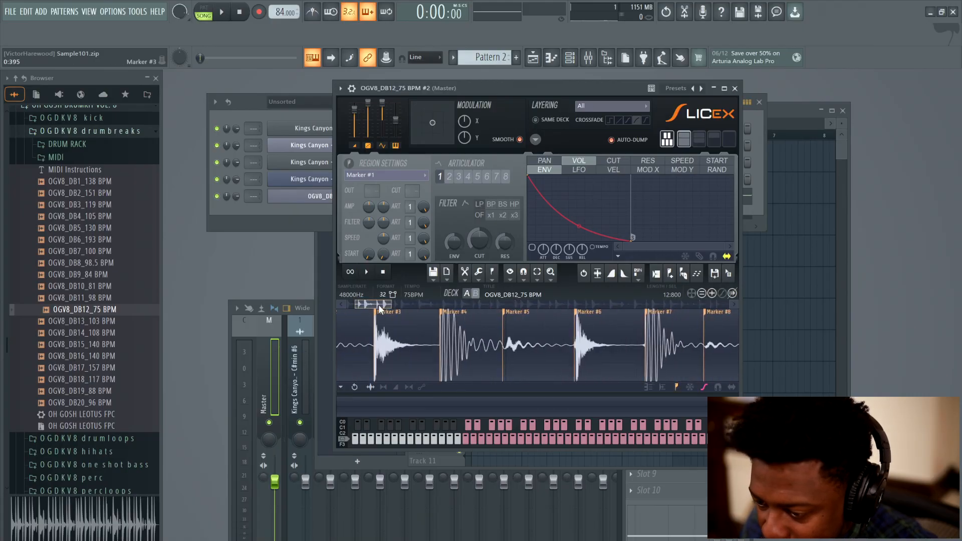
right_click(407, 314)
click(422, 326)
double_click(412, 343)
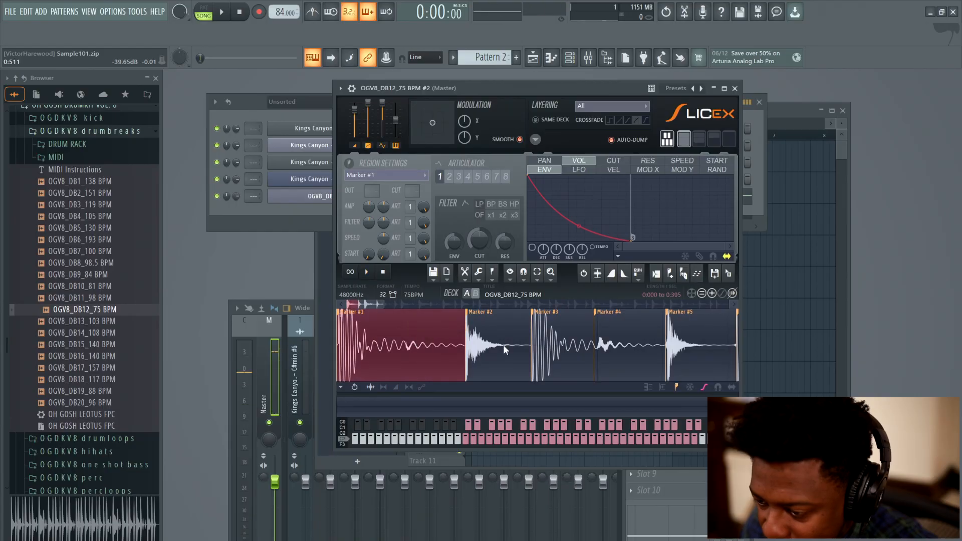
Audition the slices from Marker #2 through Marker #9 one after another to check the chop points.
click(560, 340)
click(609, 327)
click(683, 333)
scroll(684, 329, down, 2)
click(632, 339)
double_click(673, 342)
scroll(673, 342, down, 1)
double_click(674, 342)
scroll(676, 342, down, 1)
double_click(688, 342)
key(space)
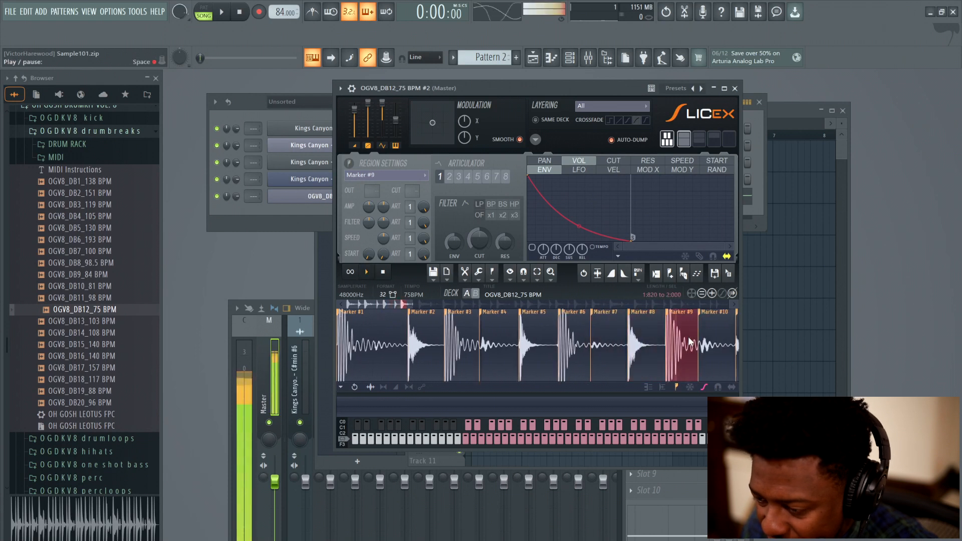
Delete Marker #10 to merge its slice with the preceding one, and audition the result.
click(706, 331)
right_click(698, 312)
click(712, 326)
click(710, 327)
Audition the slices following the merged Marker #9 slice, through the middle of the break, to check their chop points.
scroll(696, 333, down, 1)
click(695, 333)
click(711, 341)
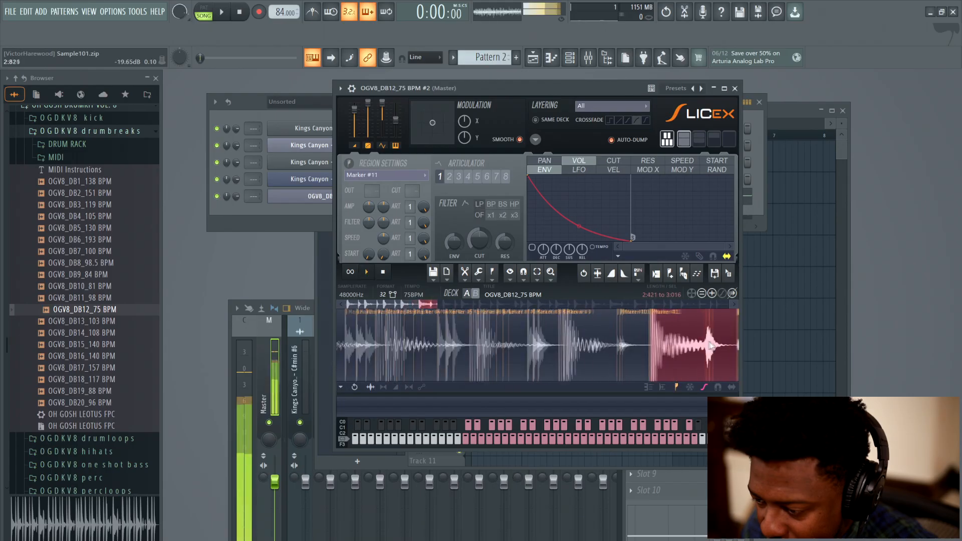
scroll(708, 345, down, 1)
click(704, 345)
scroll(720, 353, down, 1)
click(715, 347)
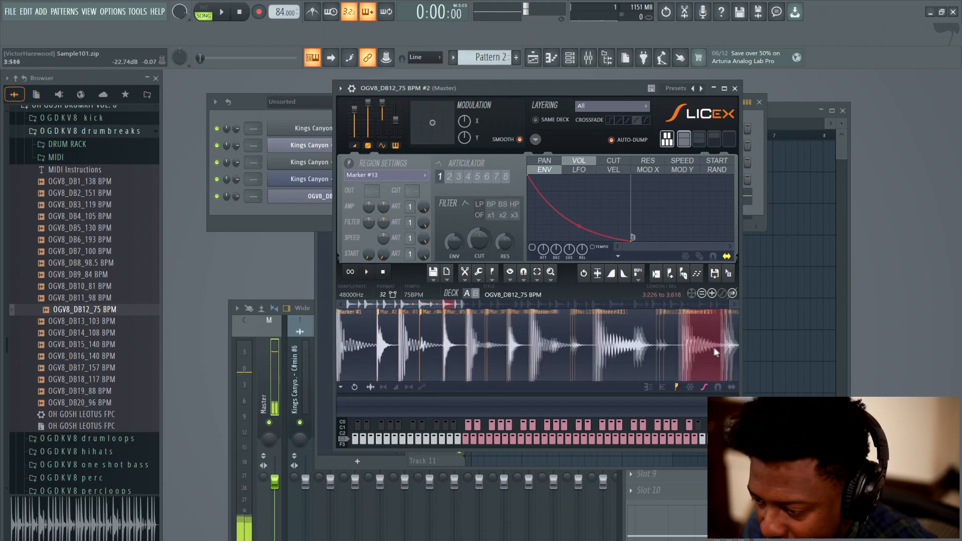
click(713, 347)
scroll(713, 349, down, 1)
click(712, 349)
scroll(713, 347, down, 1)
click(713, 346)
click(723, 343)
scroll(723, 343, down, 1)
click(723, 344)
scroll(724, 344, down, 1)
Audition the Marker #19 slice and delete Marker #20 to extend it.
click(729, 344)
scroll(721, 344, down, 2)
right_click(711, 314)
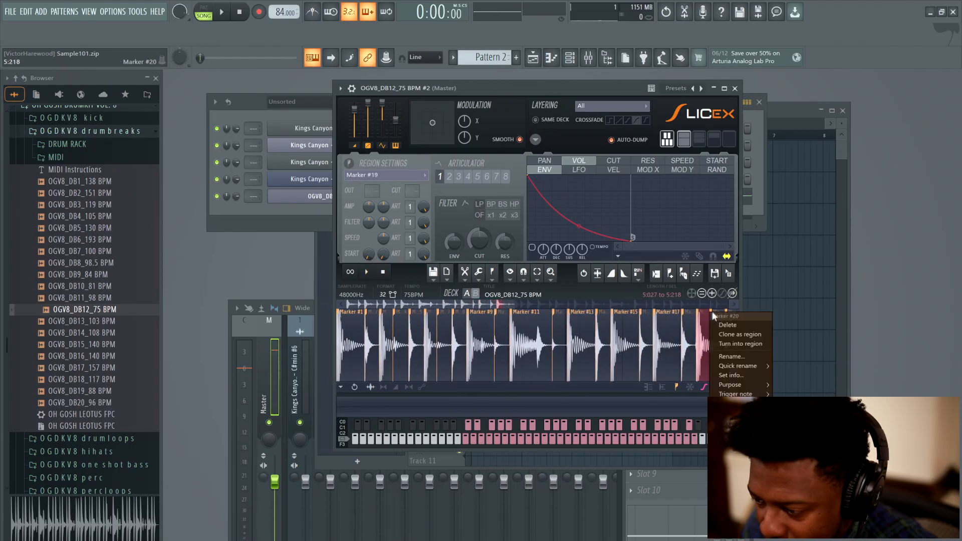
click(723, 325)
scroll(712, 330, down, 2)
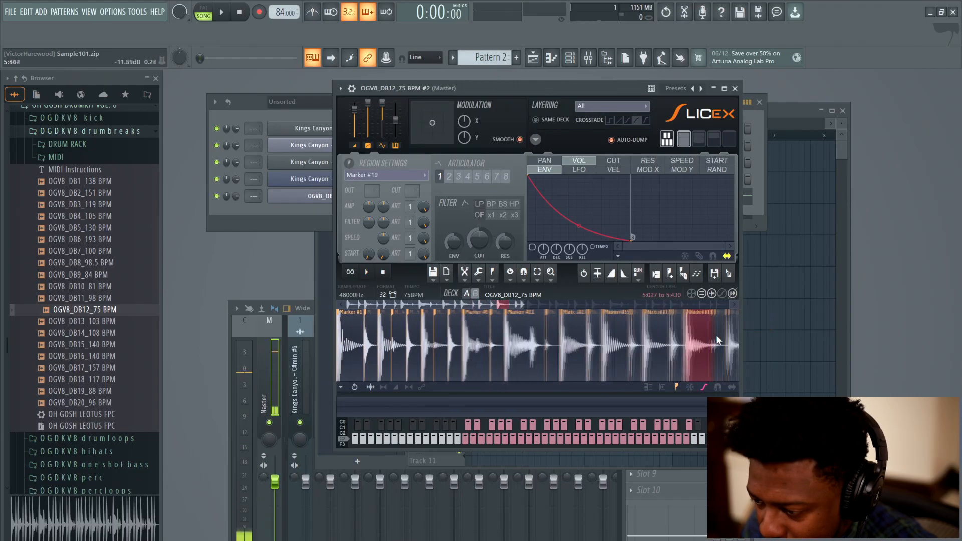
Audition the slices up to Marker #24 and delete Marker #25 to merge its slice into the preceding one.
click(723, 344)
scroll(723, 345, down, 1)
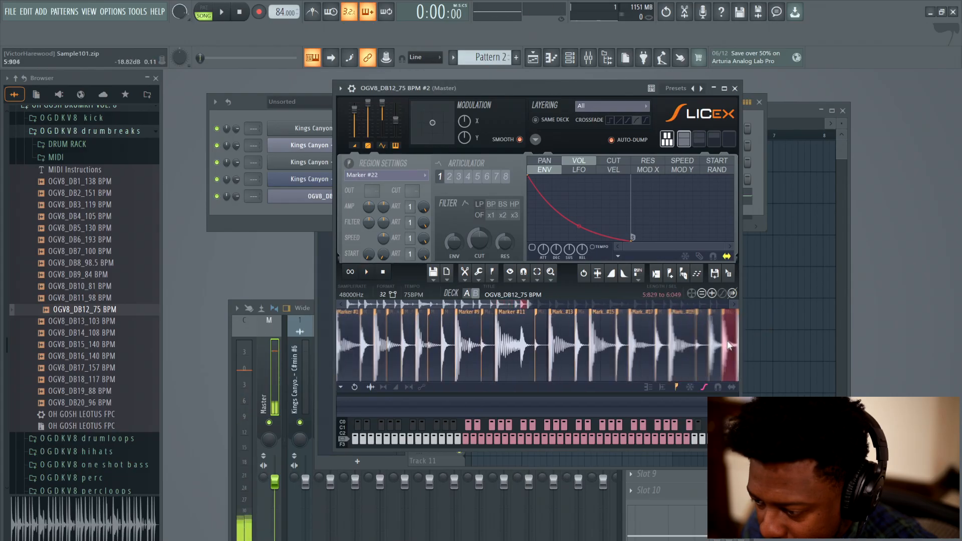
scroll(723, 345, down, 1)
click(720, 347)
scroll(719, 348, down, 1)
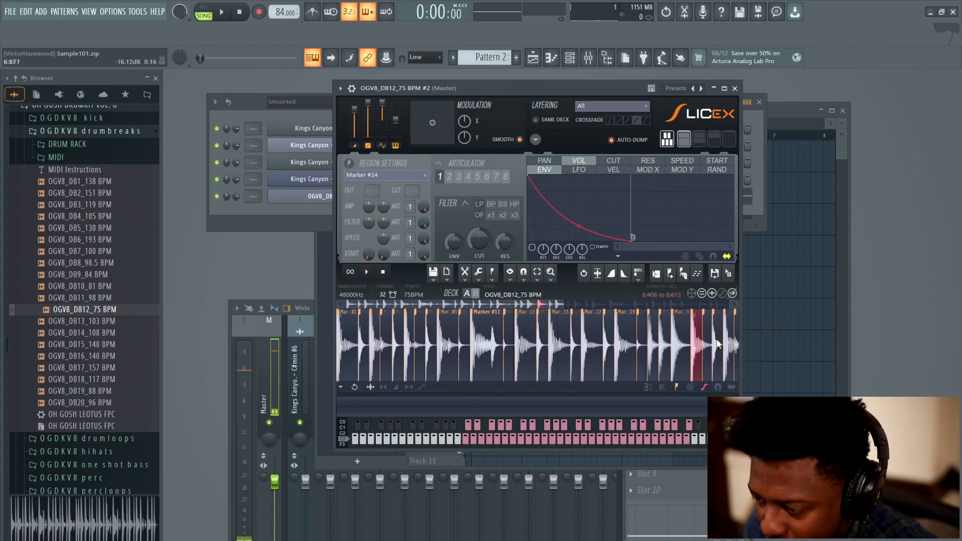
right_click(705, 316)
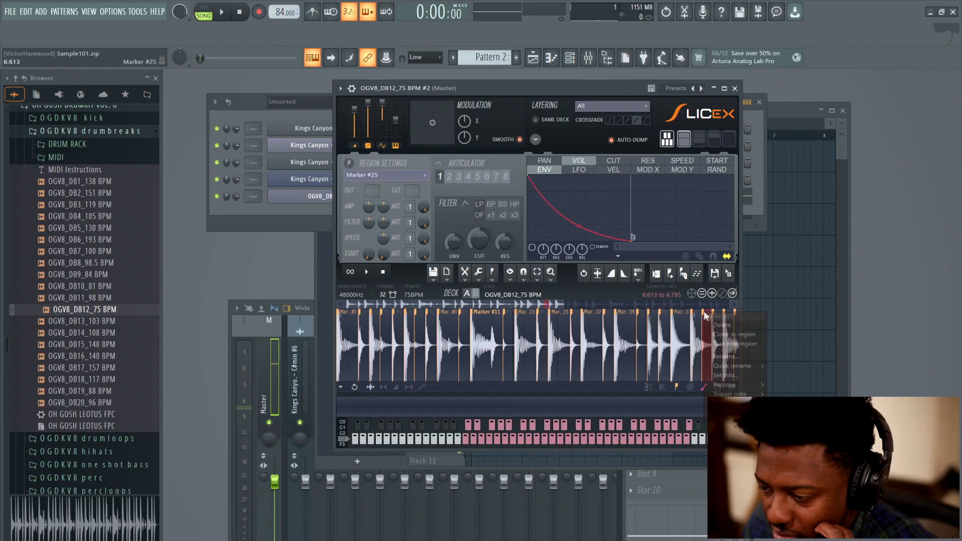
click(721, 325)
click(704, 346)
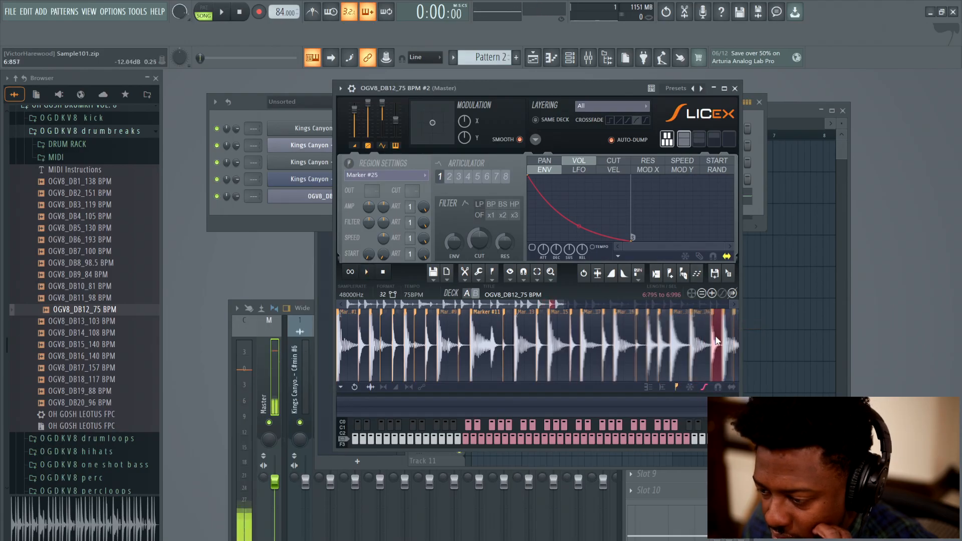
Audition the Marker #26 slice and delete Marker #27 to extend it.
scroll(706, 345, down, 1)
click(706, 345)
right_click(711, 314)
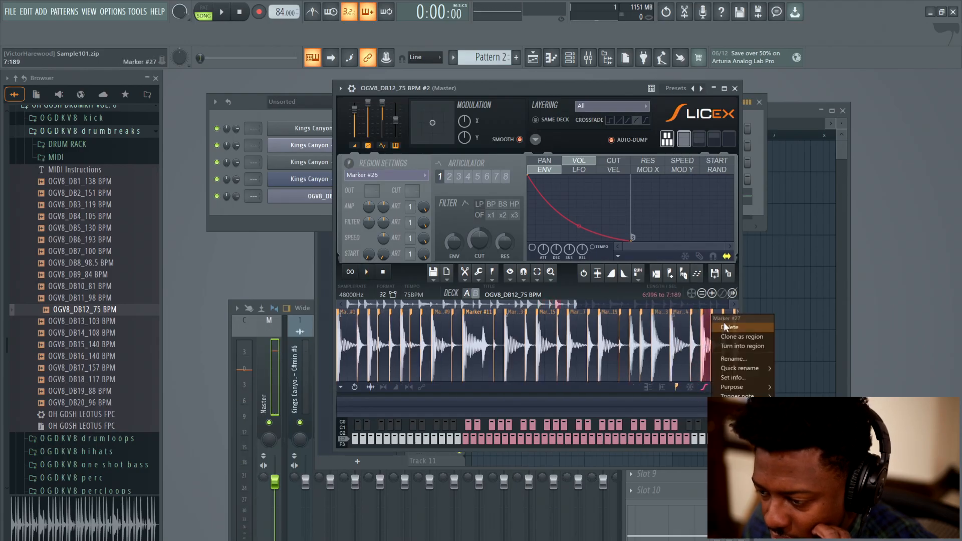
click(724, 326)
click(714, 328)
Audition the slices from Marker #27 through Marker #30 and delete Marker #31 to merge its slice into the preceding one.
scroll(713, 328, down, 1)
click(716, 325)
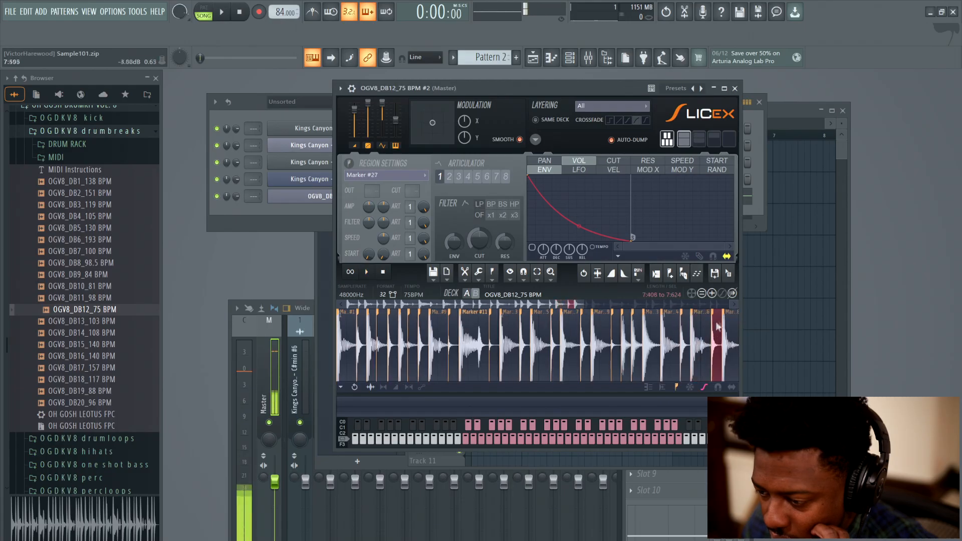
scroll(716, 325, down, 1)
click(720, 322)
scroll(720, 323, down, 1)
click(722, 325)
scroll(722, 325, down, 1)
click(720, 322)
right_click(724, 313)
click(727, 325)
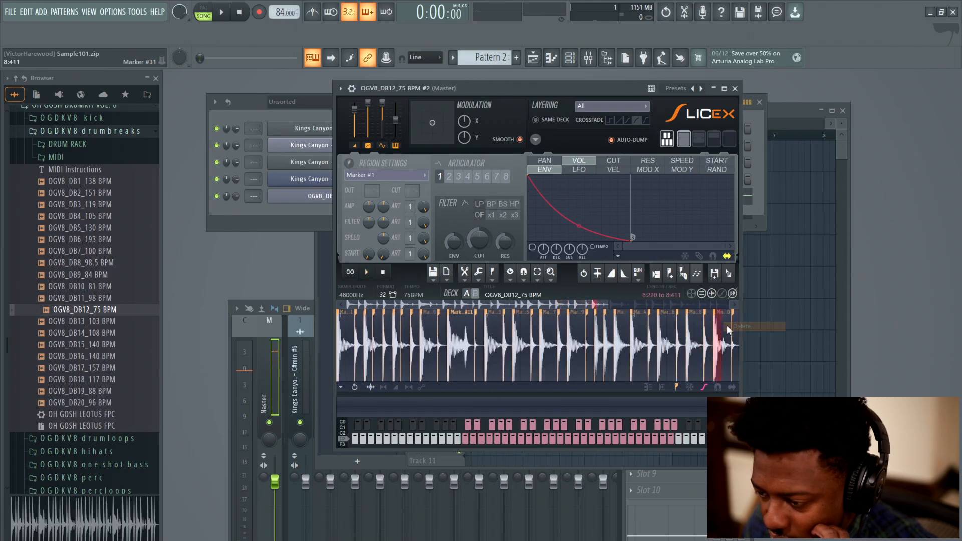
click(721, 330)
Audition the slices from Marker #31 onward and delete Marker #35 to merge its slice into the preceding one.
scroll(725, 327, down, 2)
click(722, 322)
click(729, 328)
drag(566, 304, 684, 306)
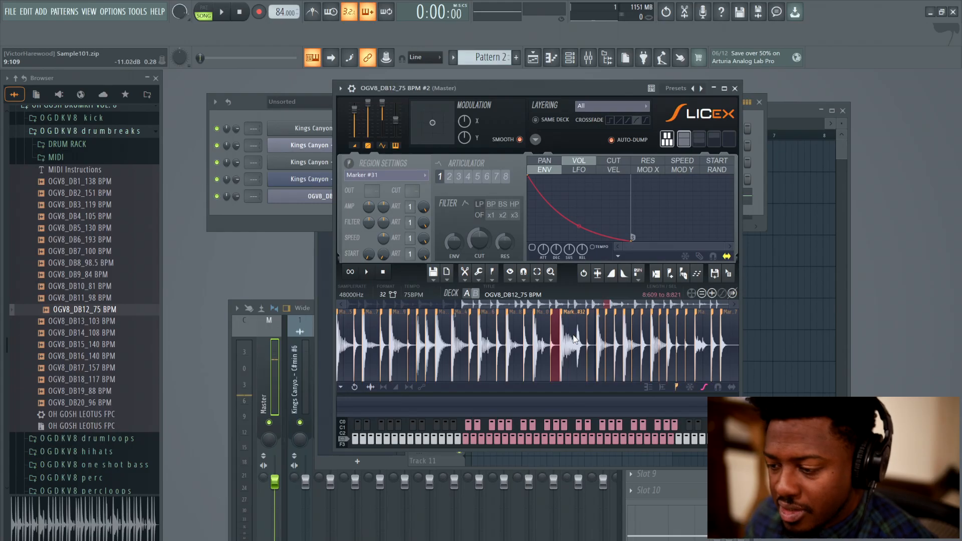
click(574, 339)
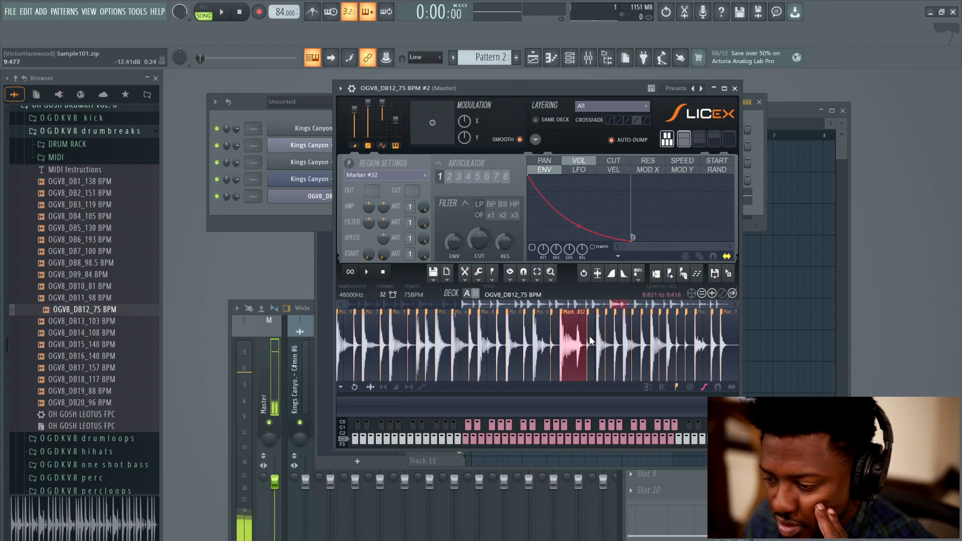
click(604, 343)
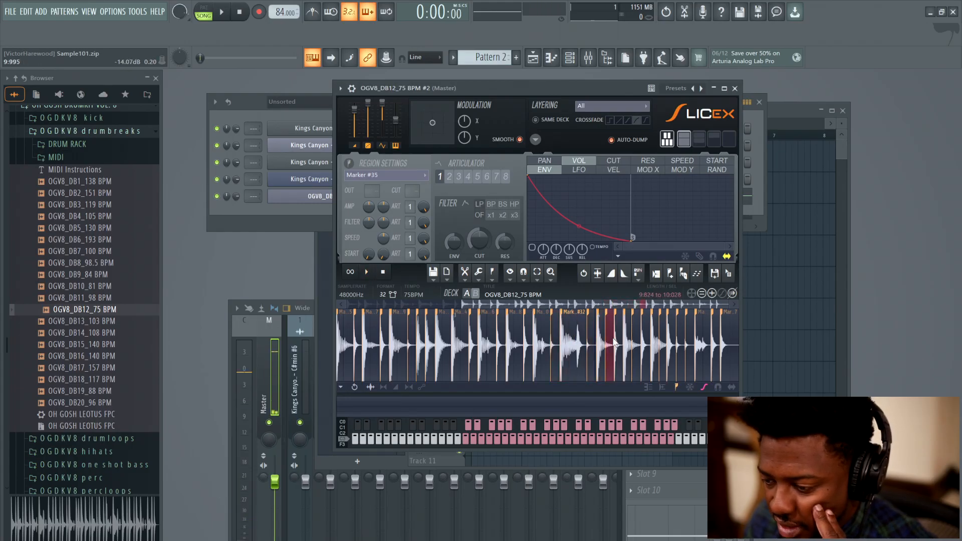
right_click(610, 314)
click(619, 326)
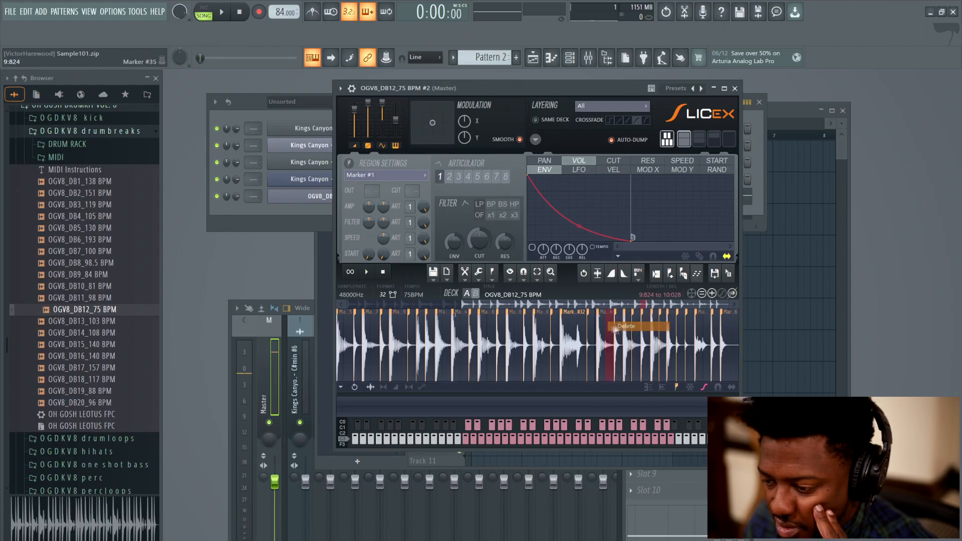
click(607, 332)
click(617, 336)
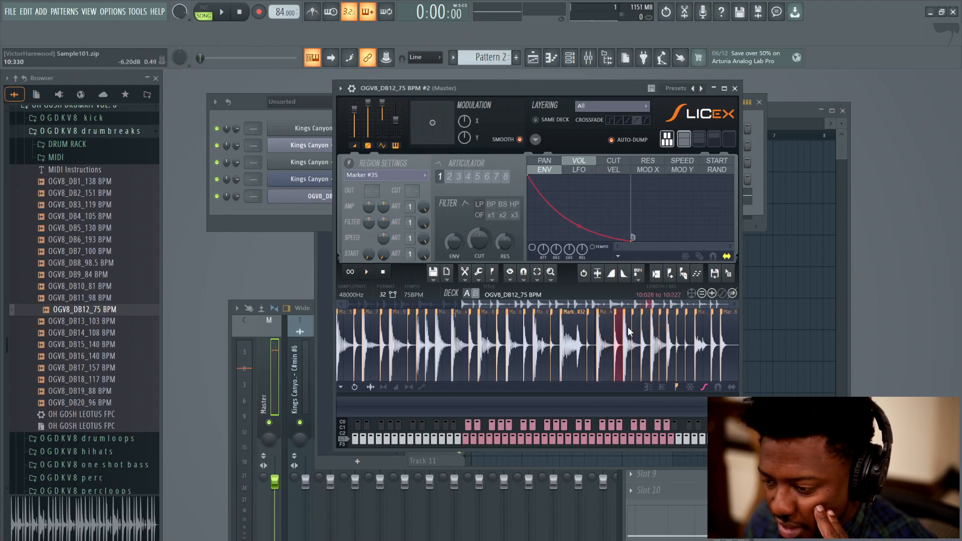
Delete one more slice marker just after Marker #35 and audition the remaining slices through Marker #45.
right_click(637, 315)
click(650, 325)
click(646, 334)
click(655, 332)
click(663, 331)
click(673, 336)
click(681, 336)
click(689, 340)
click(700, 345)
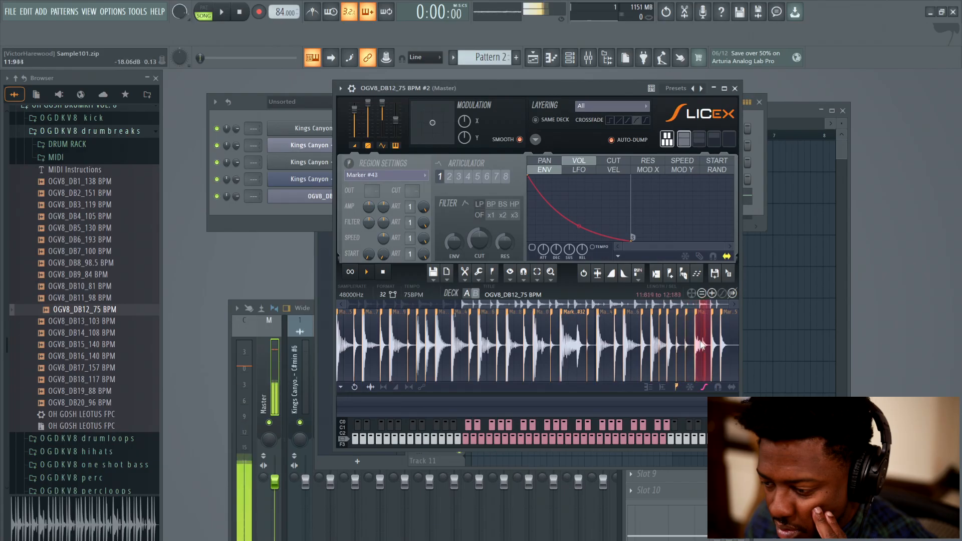
click(714, 341)
click(729, 340)
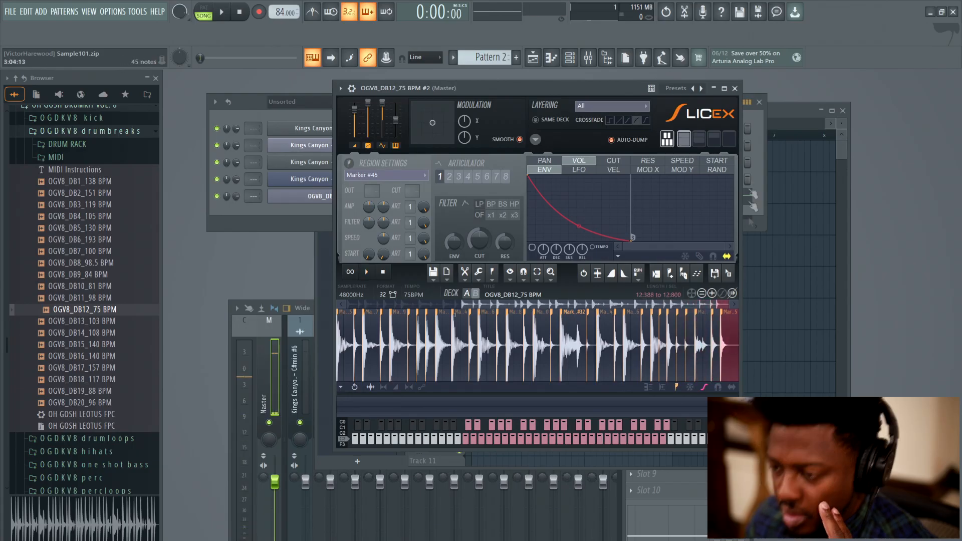
Close Slicex, place Pattern 2 on playlist Track 4 at bar 1, and play the arrangement briefly.
click(735, 89)
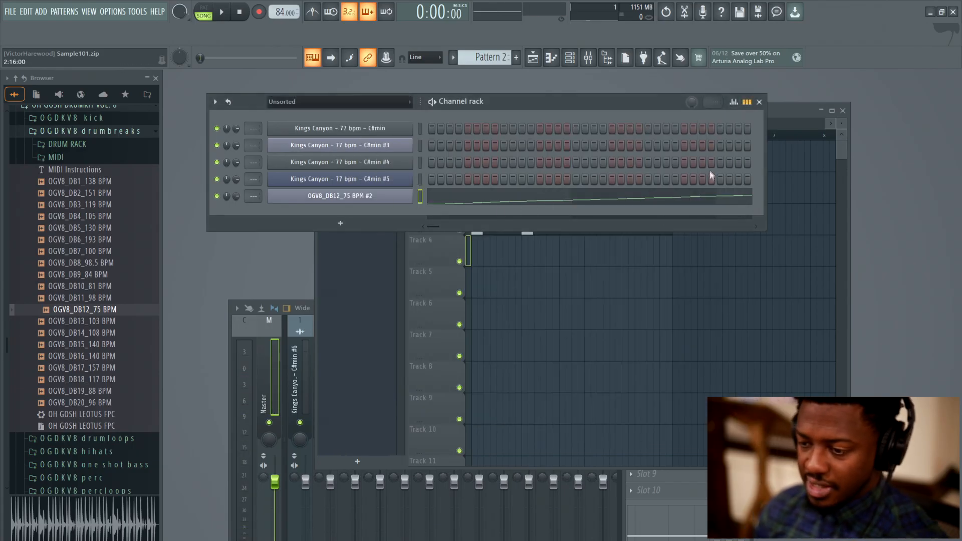
click(795, 112)
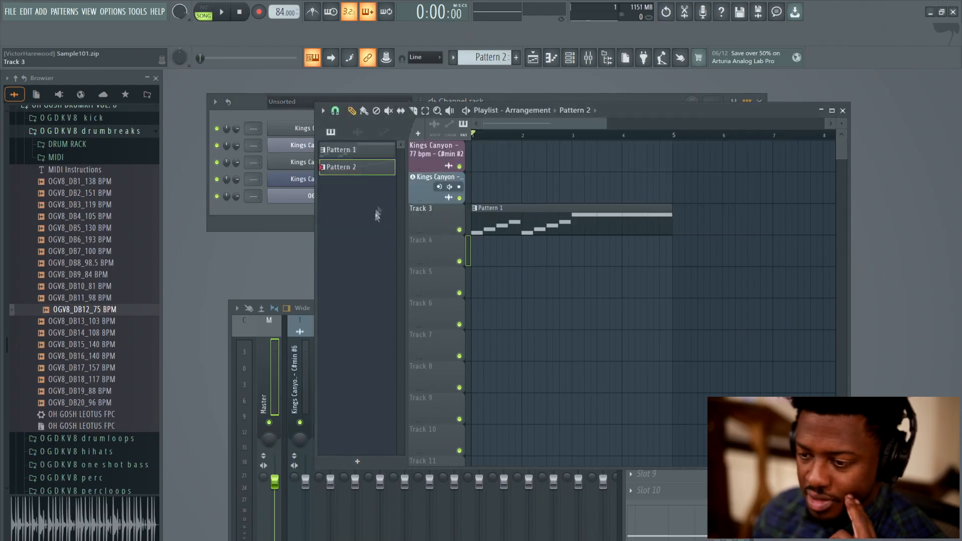
drag(344, 170, 477, 251)
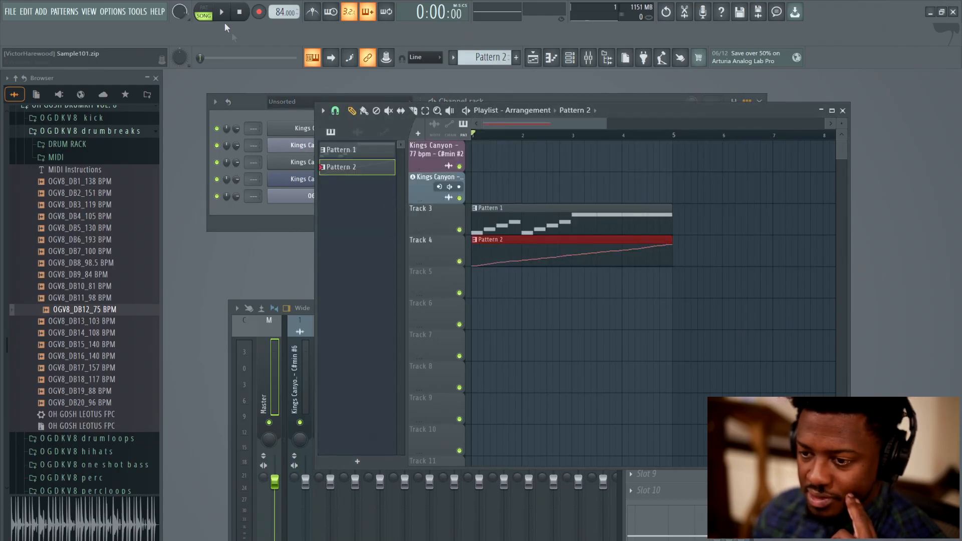
click(223, 15)
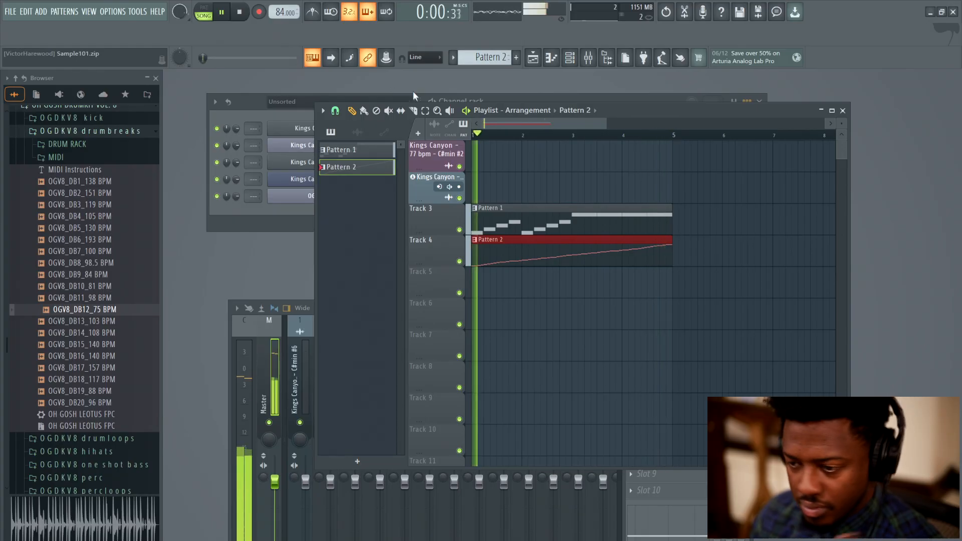
click(244, 13)
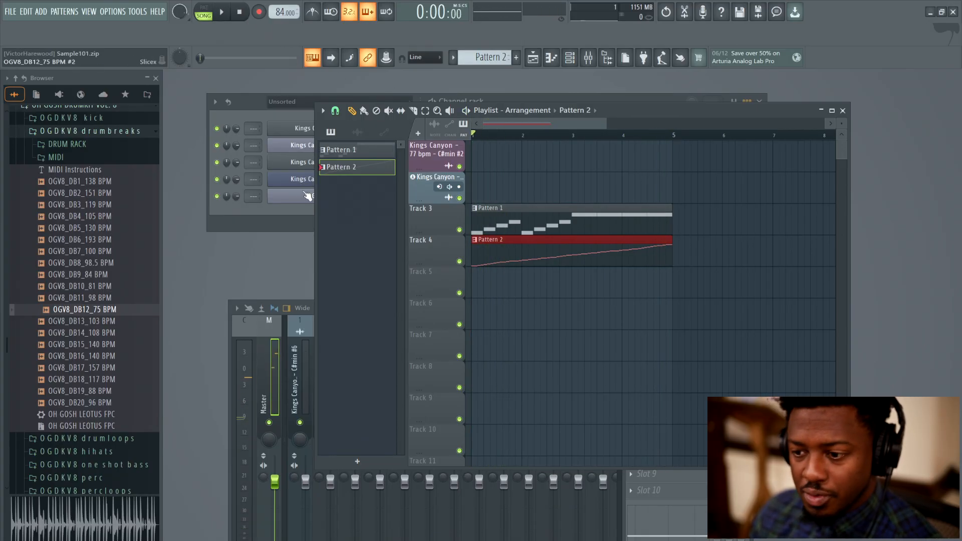
Send the Marker #15 slice from Slicex to its own channel, switch to Pattern 3, and preview the slice in its sampler.
click(306, 196)
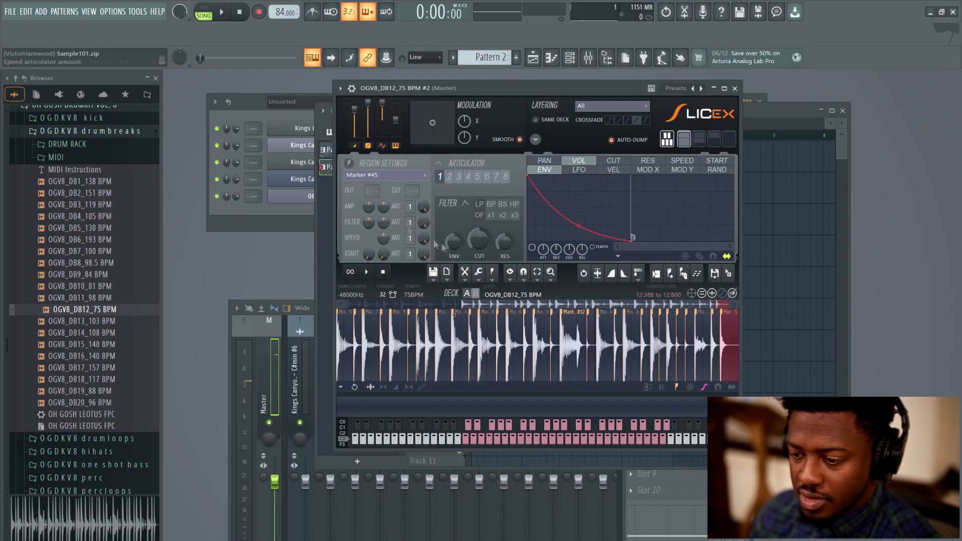
click(345, 344)
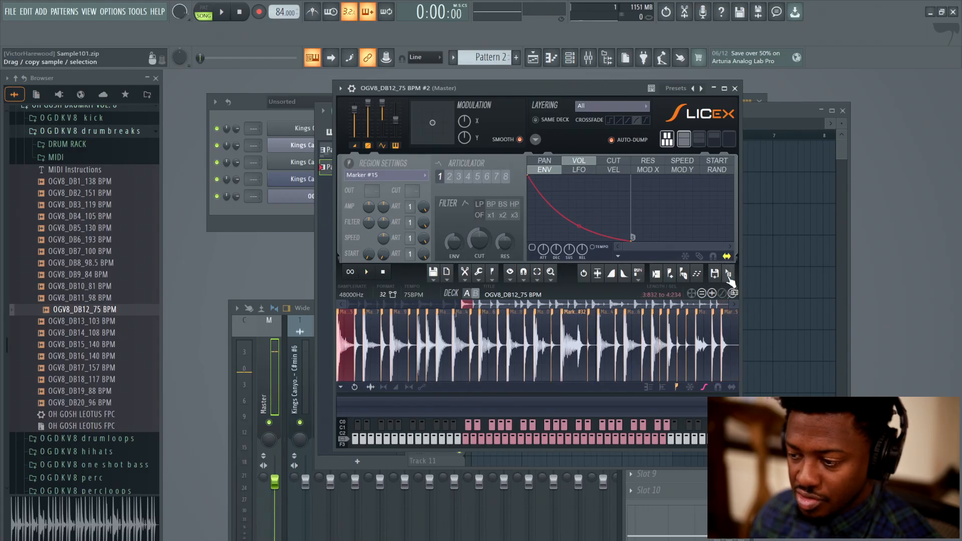
drag(730, 280, 278, 214)
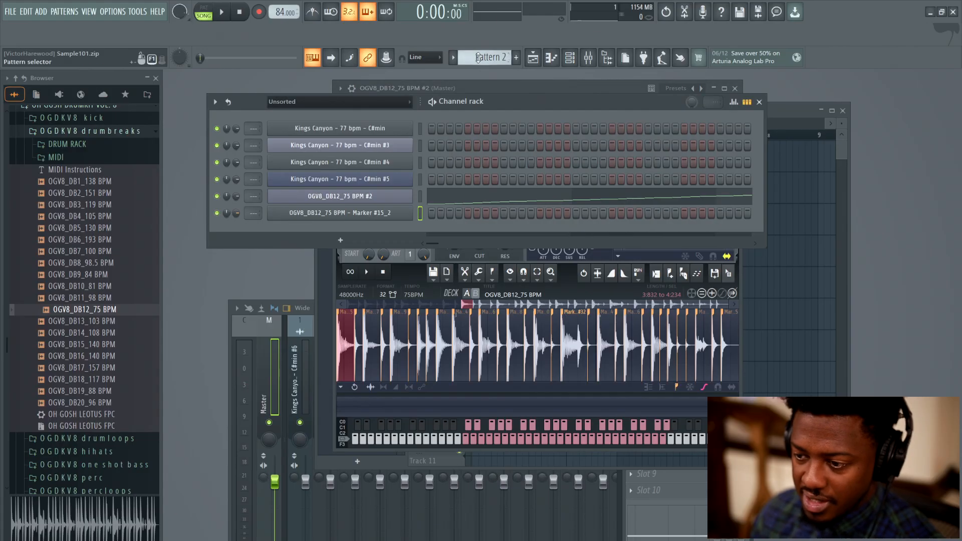
scroll(478, 58, down, 1)
click(370, 213)
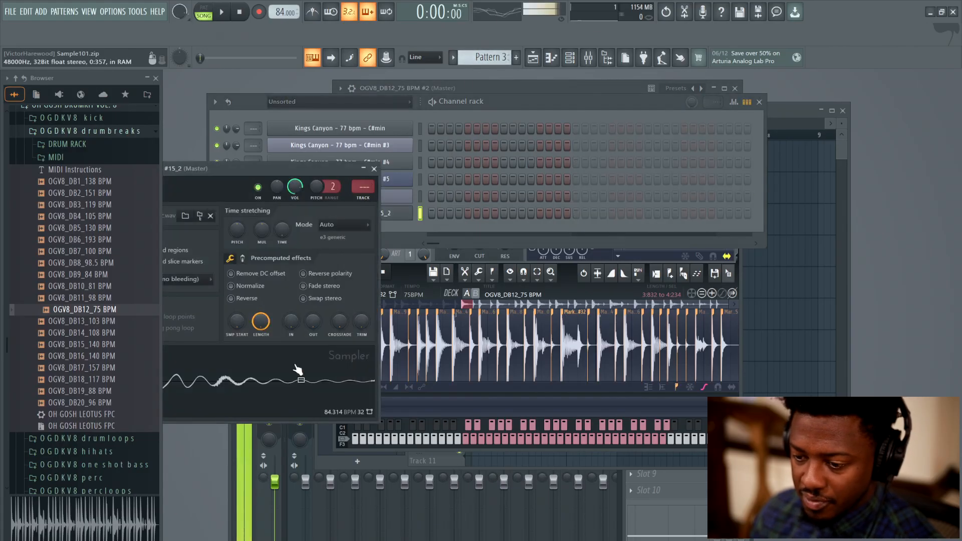
drag(259, 166, 356, 129)
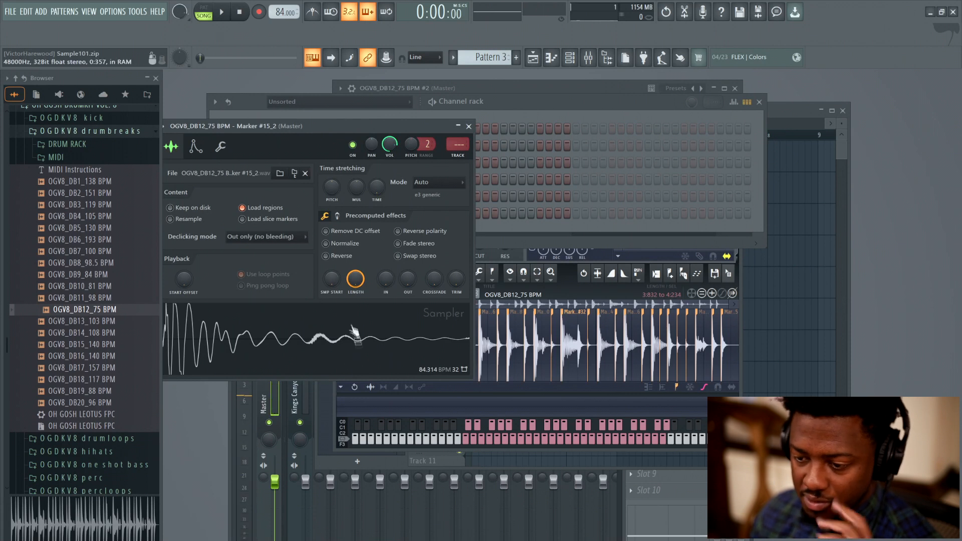
click(468, 126)
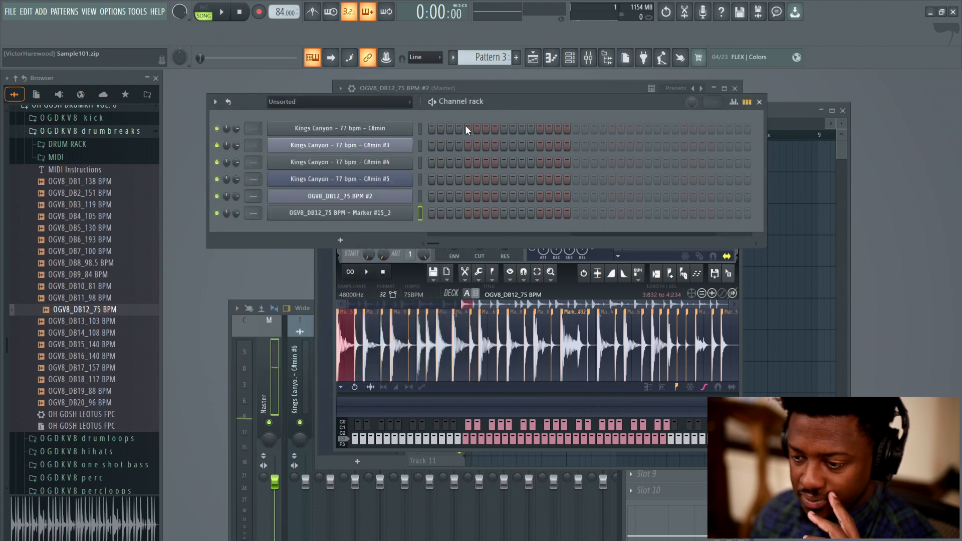
Add the Marker #16 and Marker #20 slices as channels, and put Marker #15_2 on step 1 and Marker #16_2 on step 5.
click(361, 343)
mouse_move(729, 274)
mouse_down()
mouse_move(325, 216)
mouse_move(291, 228)
mouse_up()
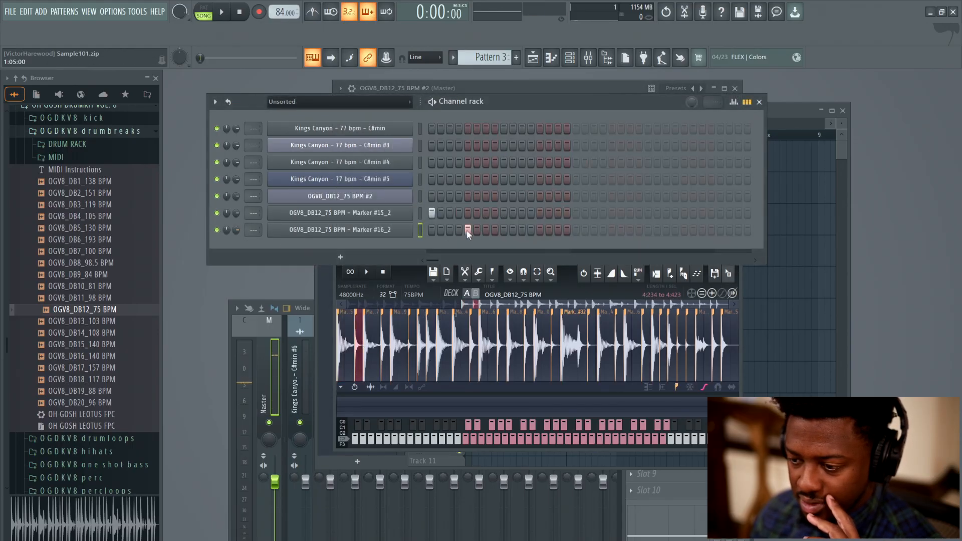
click(386, 344)
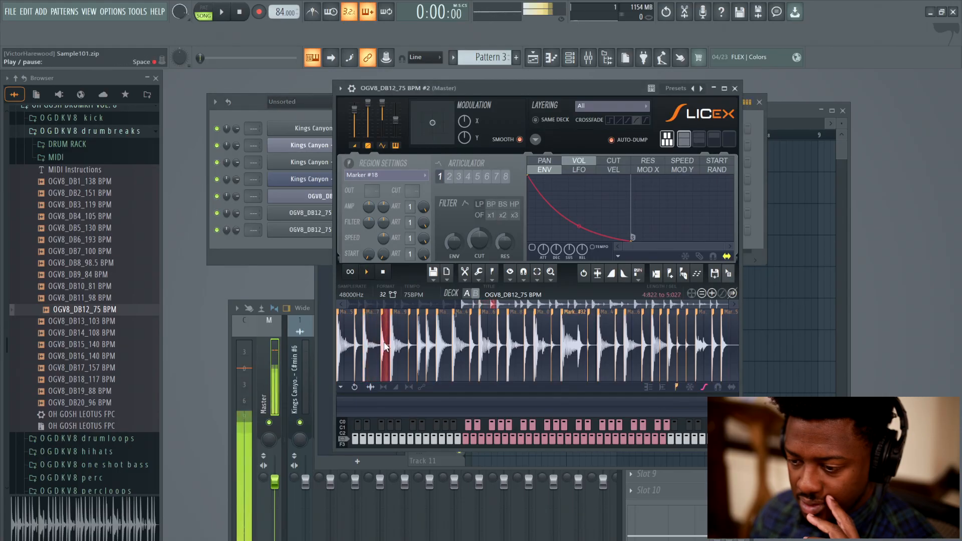
click(411, 345)
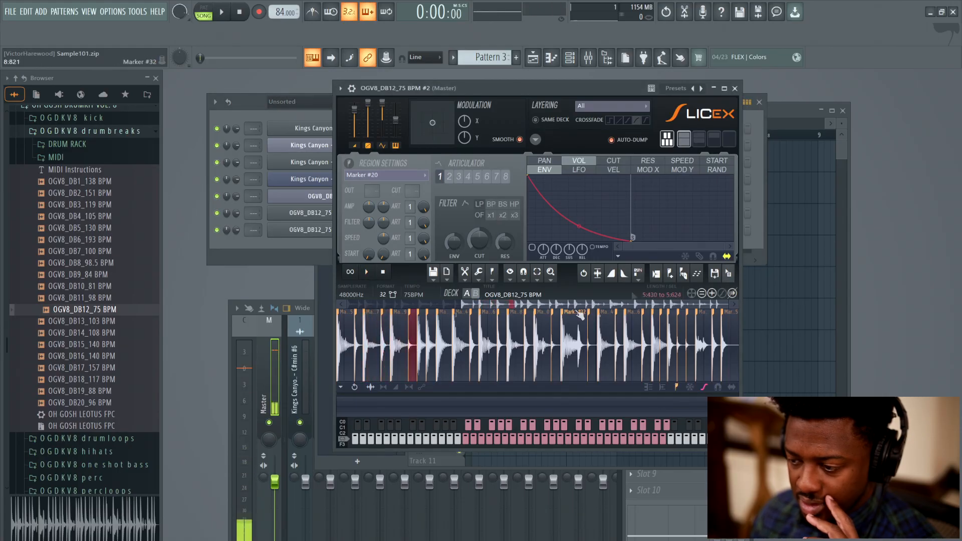
drag(730, 277, 278, 251)
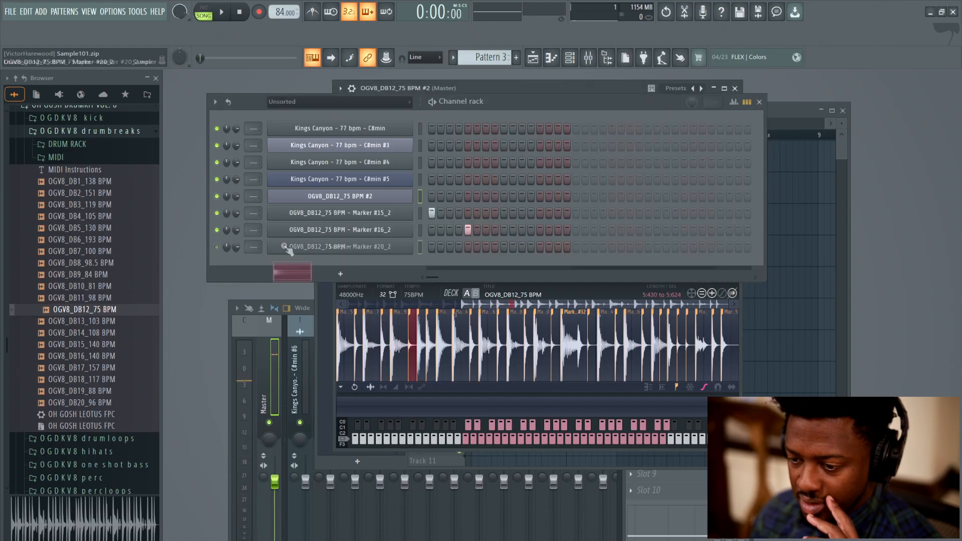
With Pattern 3 looping in pattern mode, add Marker #15_2 hits on steps 3 and 11 and Marker #16_2 hits on steps 8 and 13.
click(203, 7)
key(space)
click(451, 213)
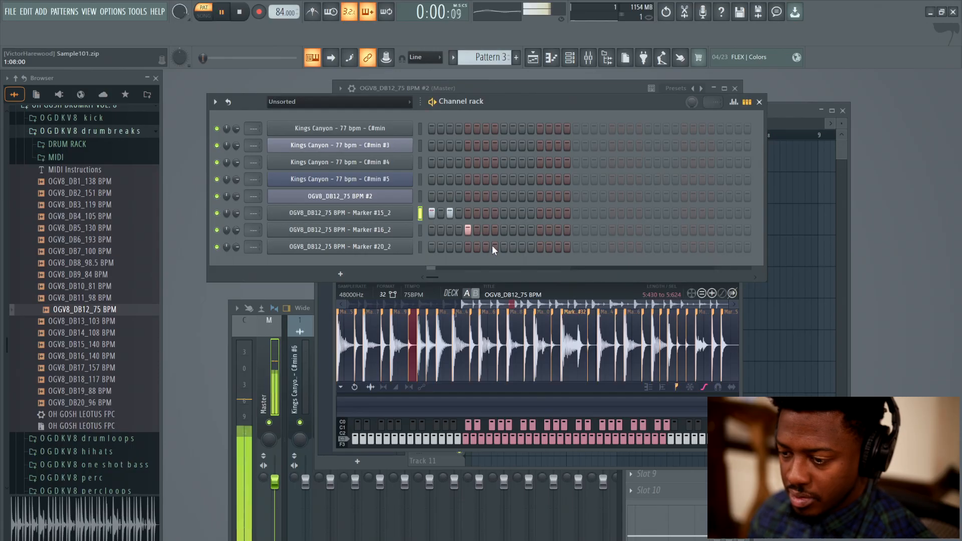
click(495, 230)
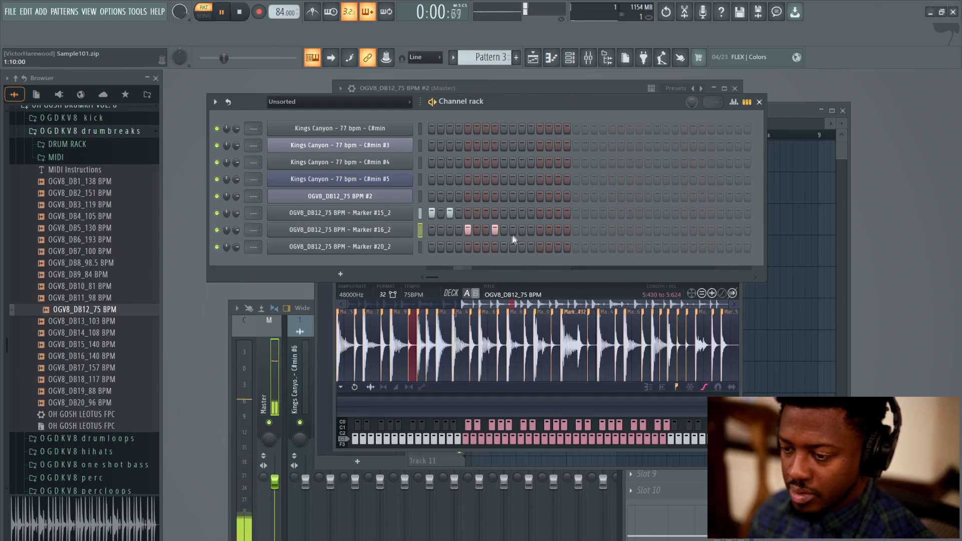
click(505, 213)
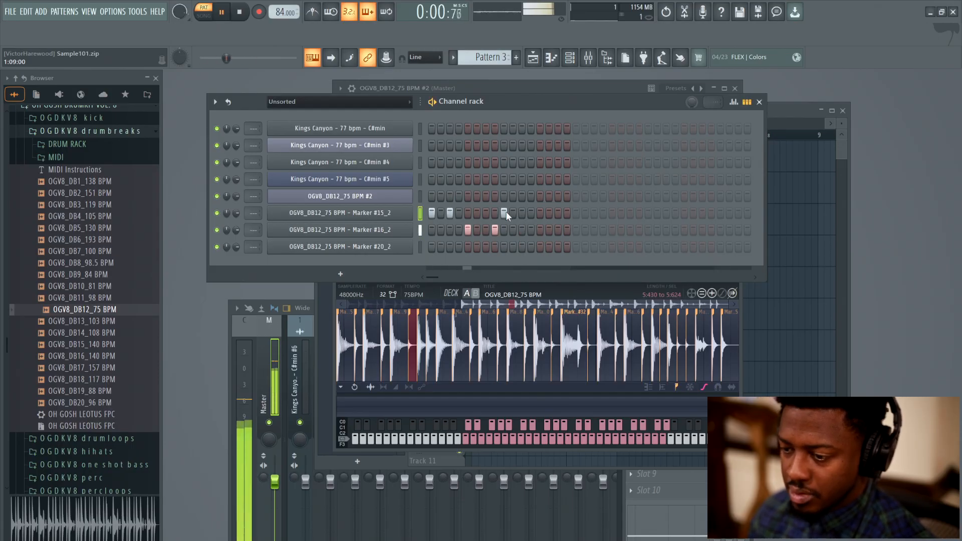
click(504, 213)
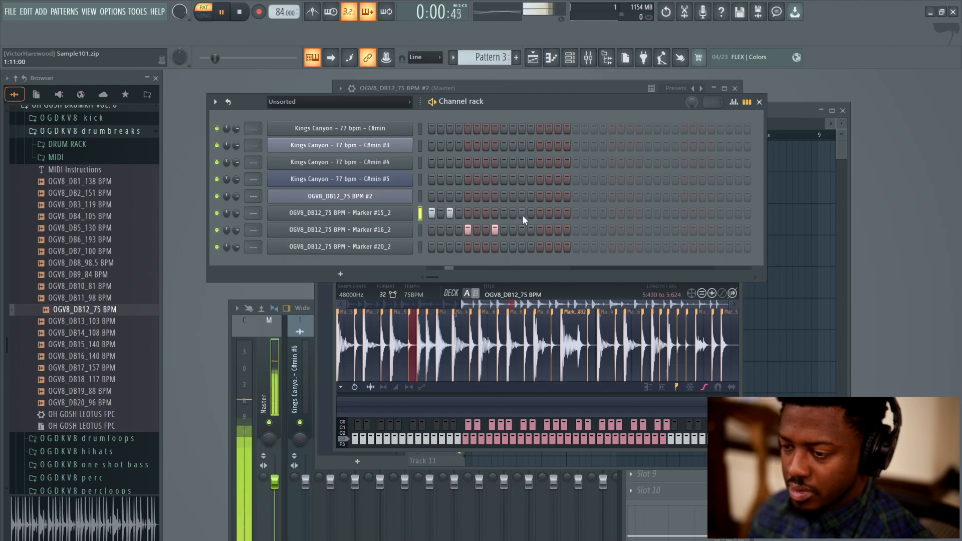
click(522, 214)
click(540, 230)
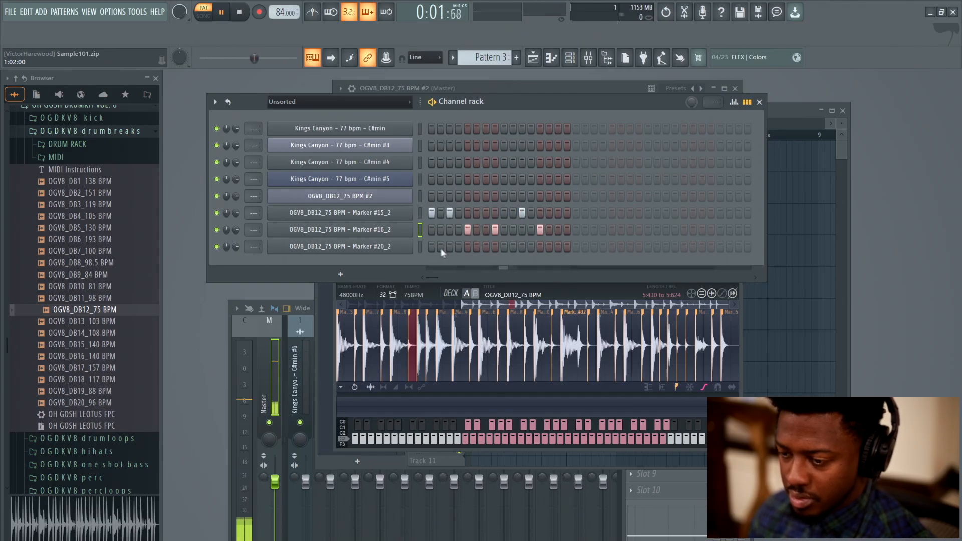
Fill the Marker #20_2 channel on every 2 steps, stop playback, and close the channel rack.
right_click(387, 249)
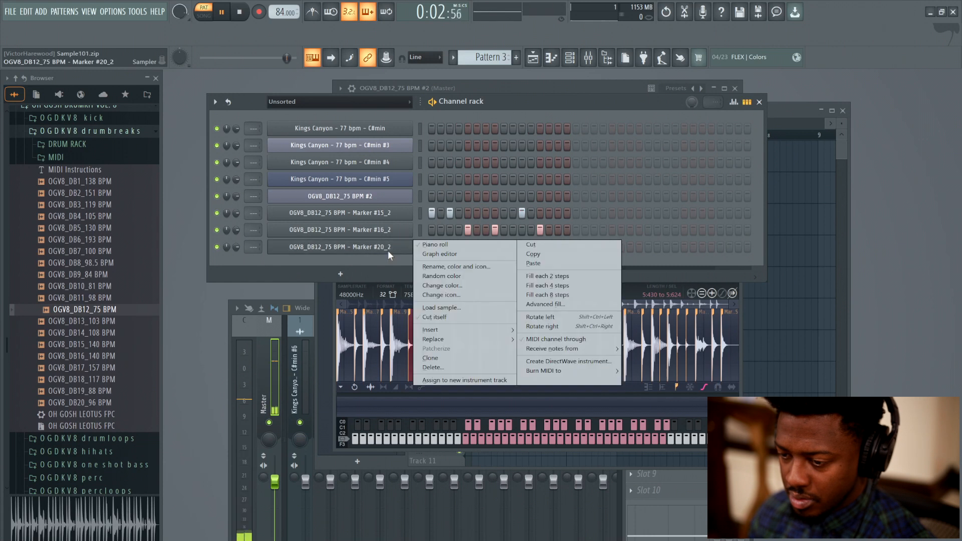
click(569, 277)
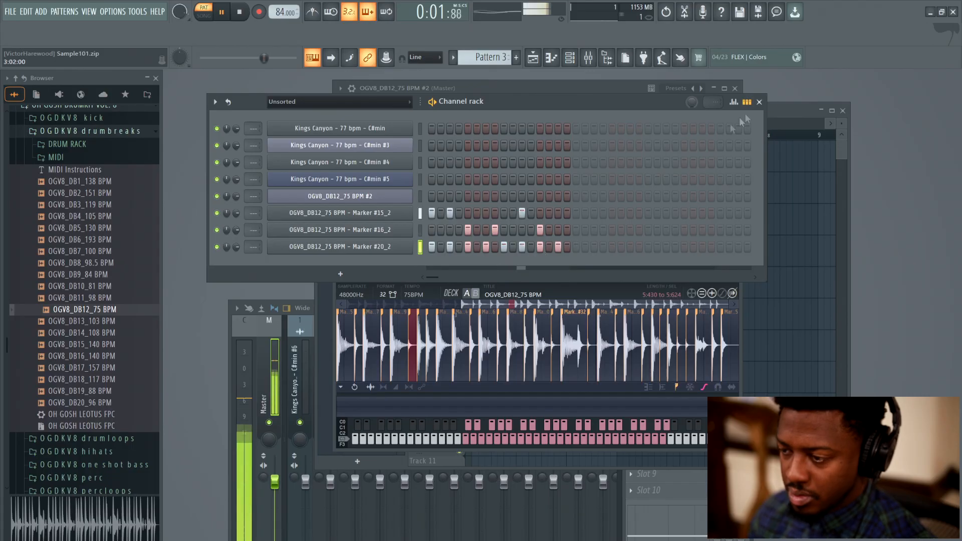
click(759, 101)
key(space)
Mute playlist Track 4 and place Pattern 3 at bar 1 of Track 5.
click(768, 115)
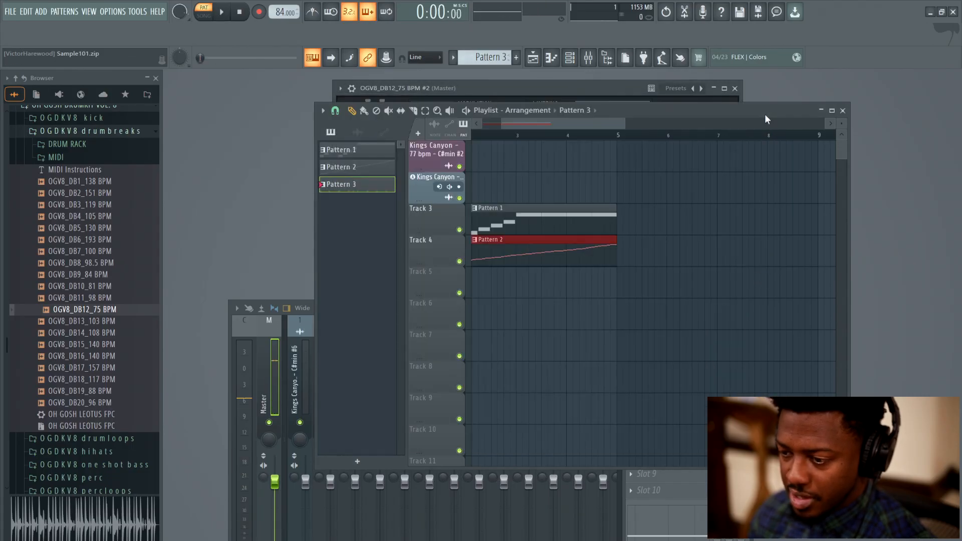
click(459, 261)
drag(376, 190, 420, 274)
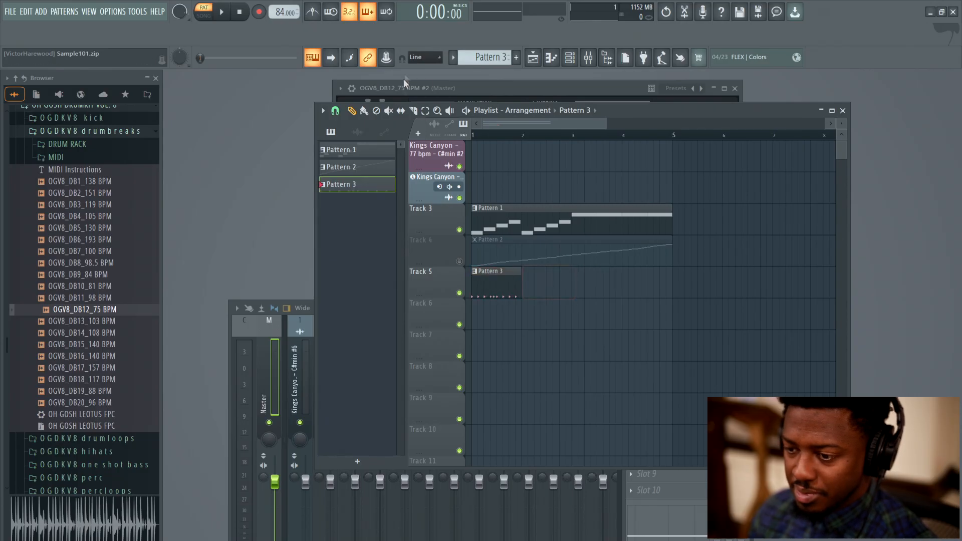
Set the playlist snap to Line and repeat the Pattern 3 clip on Track 5 through the end of bar 4.
click(512, 296)
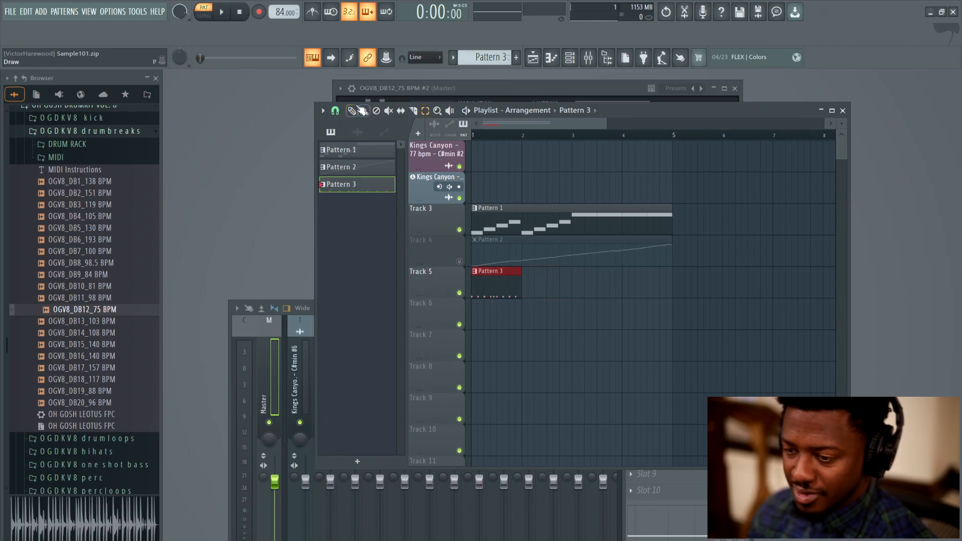
drag(507, 281, 556, 284)
right_click(556, 284)
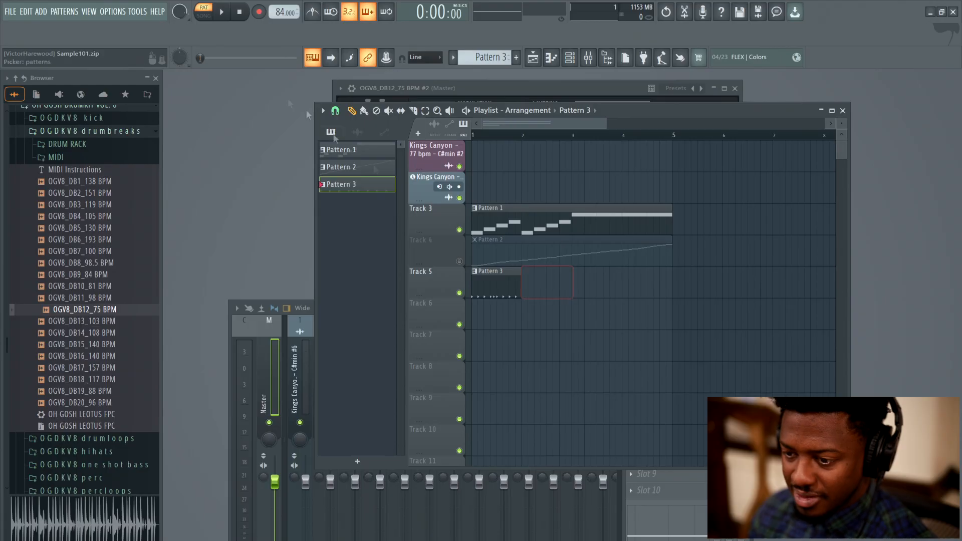
click(334, 115)
click(359, 135)
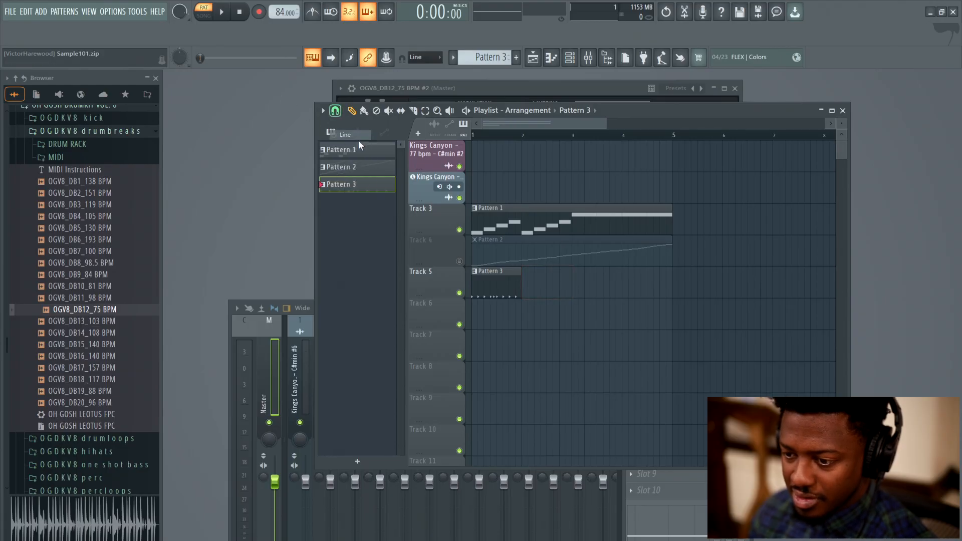
drag(495, 281, 648, 290)
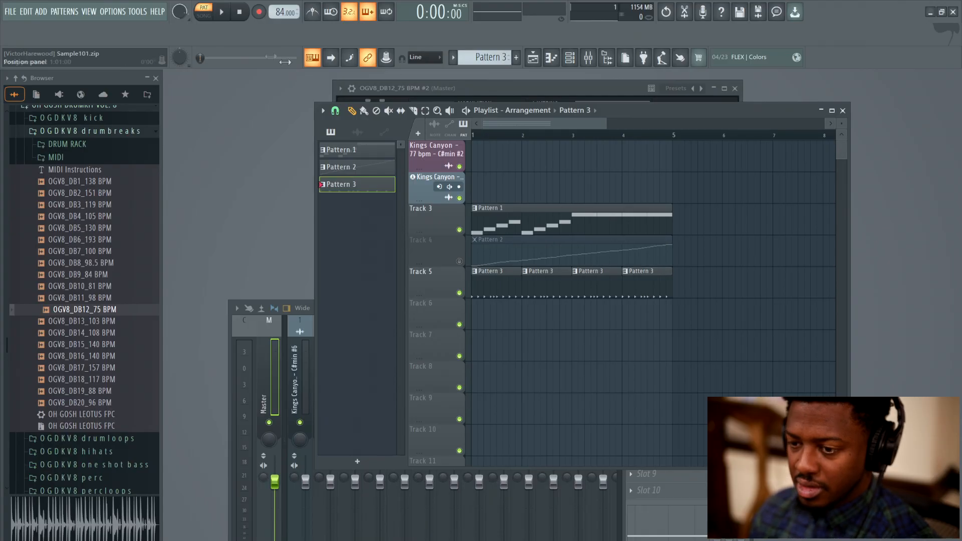
Switch to song mode and play the arrangement to hear Pattern 3 with Pattern 1.
click(210, 17)
key(space)
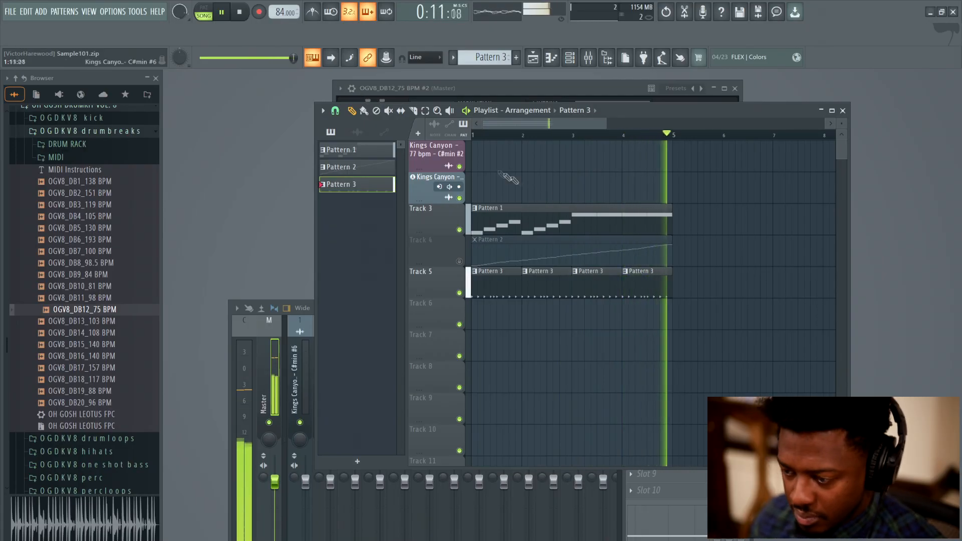
click(242, 14)
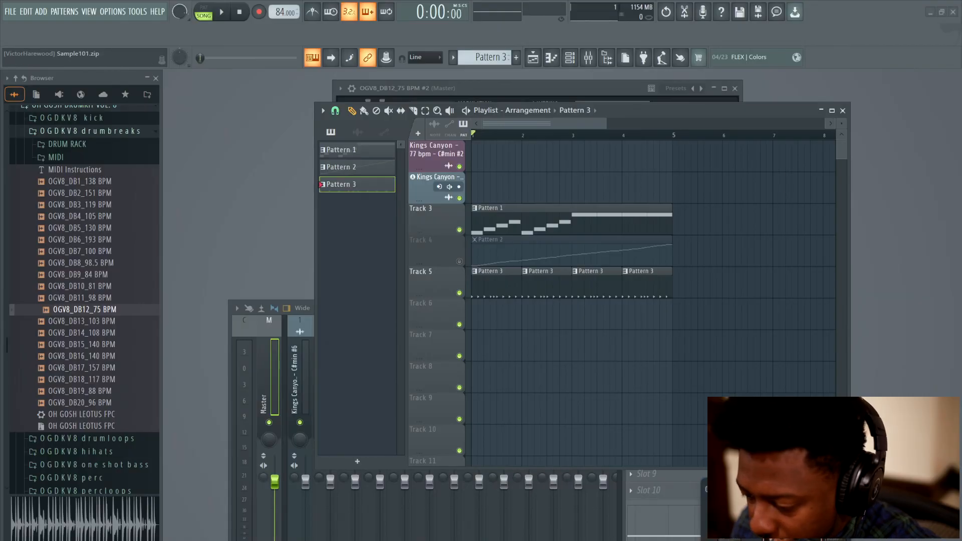
click(772, 536)
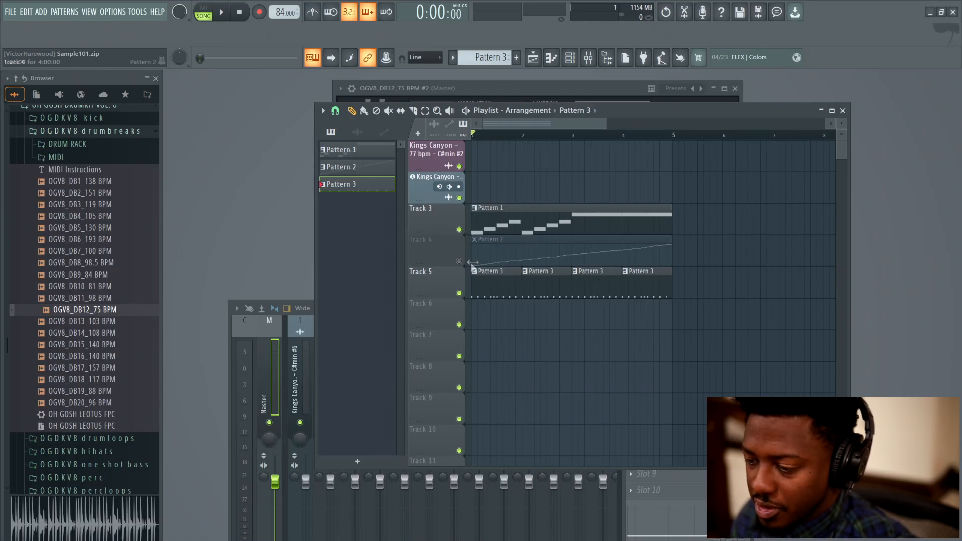
Unmute Track 4, trim Pattern 2 to the second half of bar 4, shorten the last Pattern 3 to match, and play it.
click(459, 261)
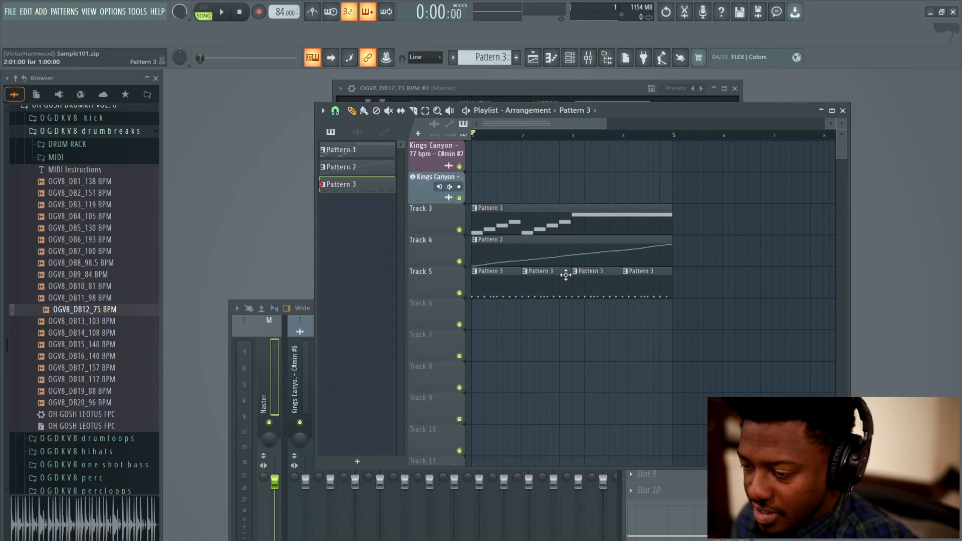
drag(475, 254, 651, 272)
key(space)
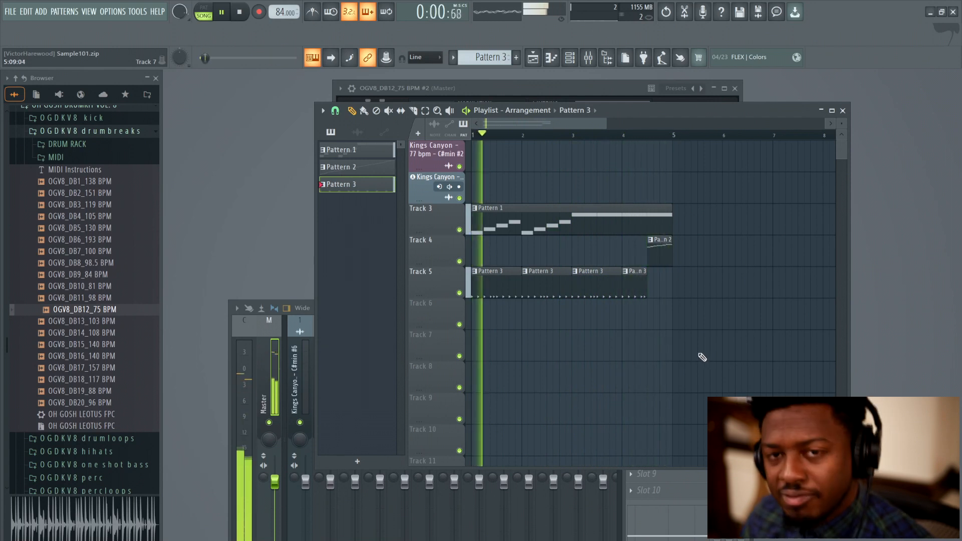
Stop playback, close the OGV8_DB12_75 BPM #2 window, and add an FL Keys channel to the channel rack.
click(241, 12)
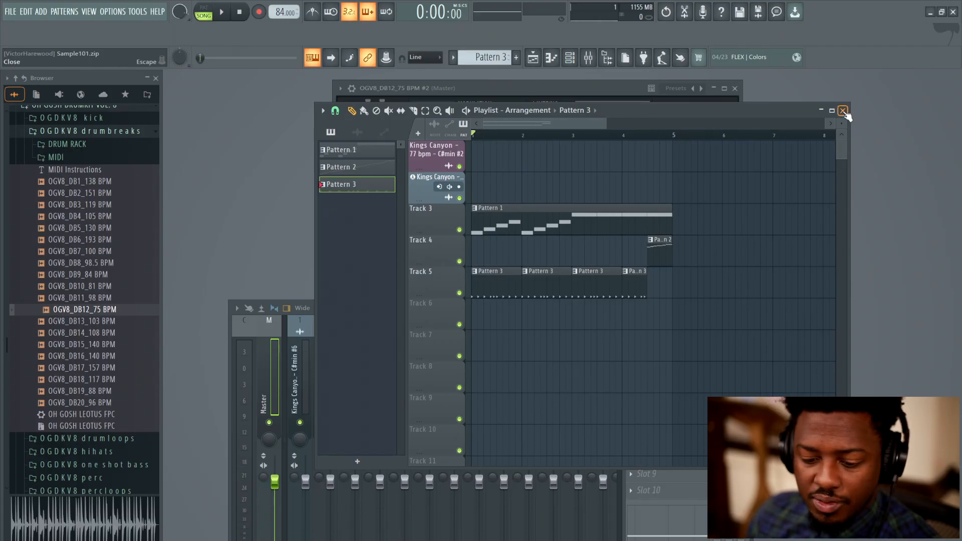
drag(815, 113, 809, 254)
click(735, 89)
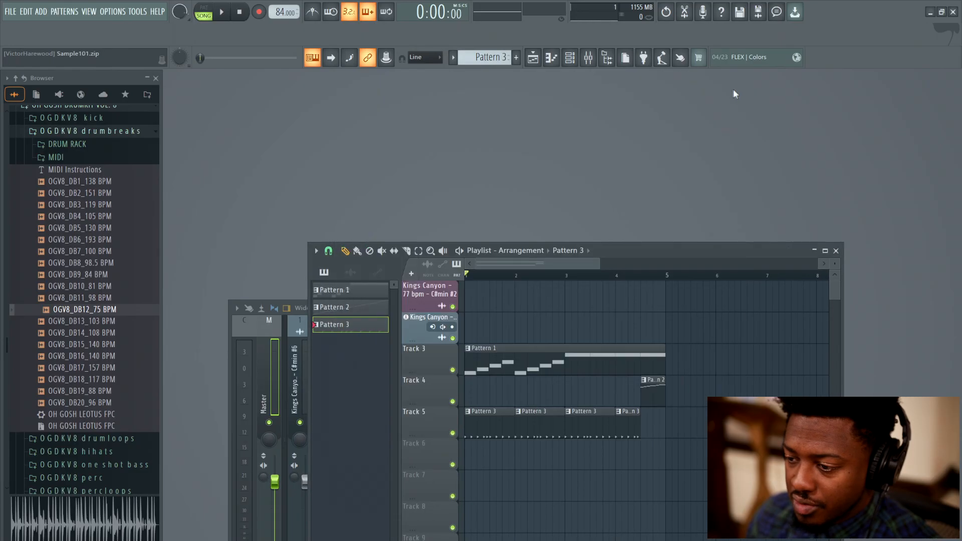
click(588, 57)
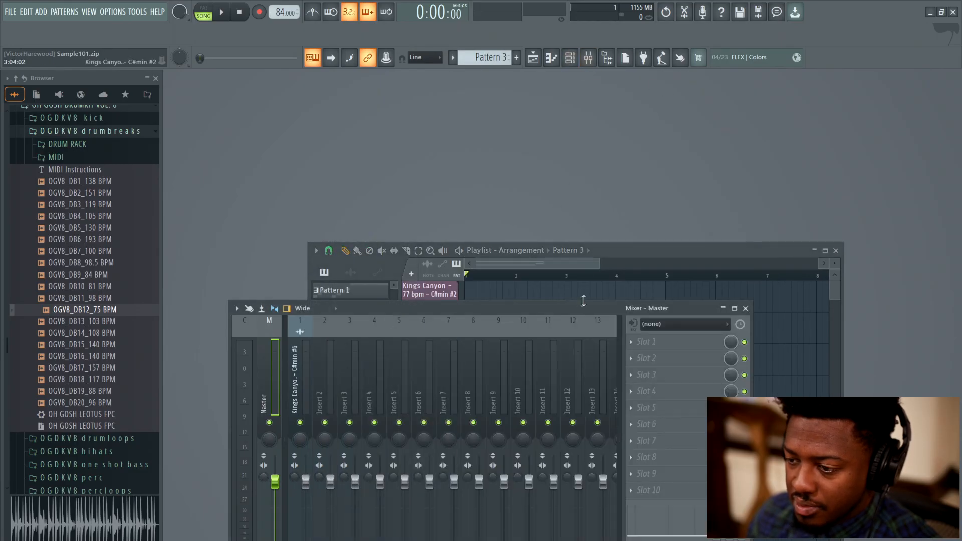
click(570, 58)
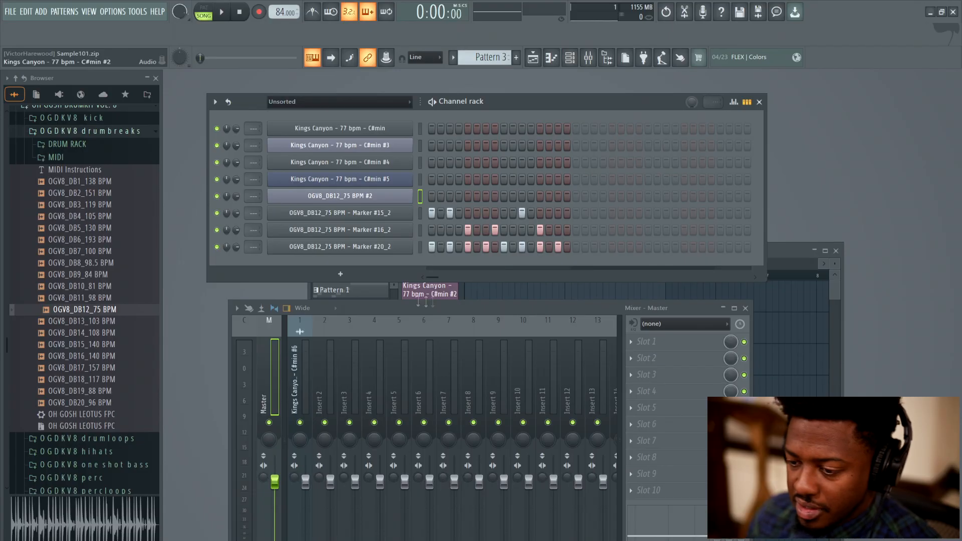
click(340, 275)
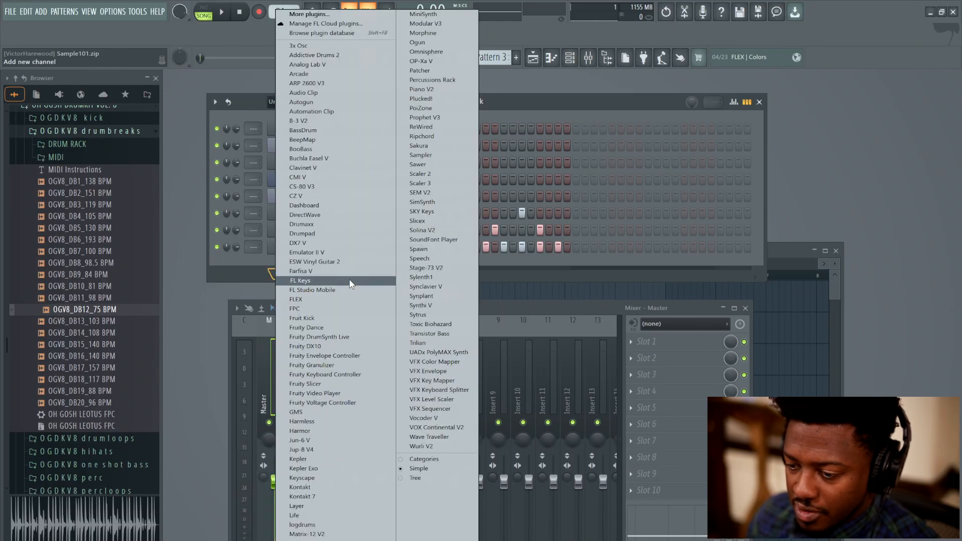
click(351, 283)
drag(293, 214, 602, 277)
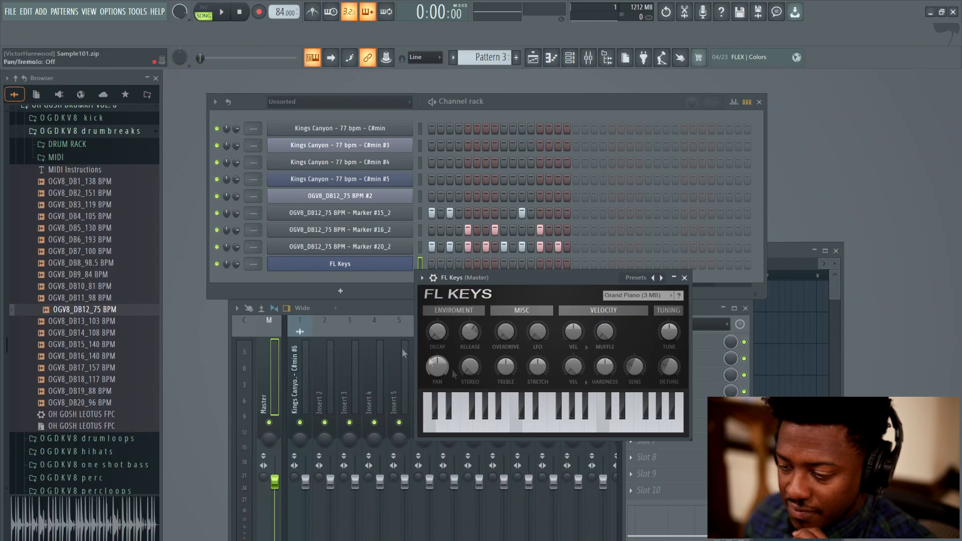
Play the arrangement and audition single FL Keys notes against it to find the sample's key.
click(224, 14)
click(520, 425)
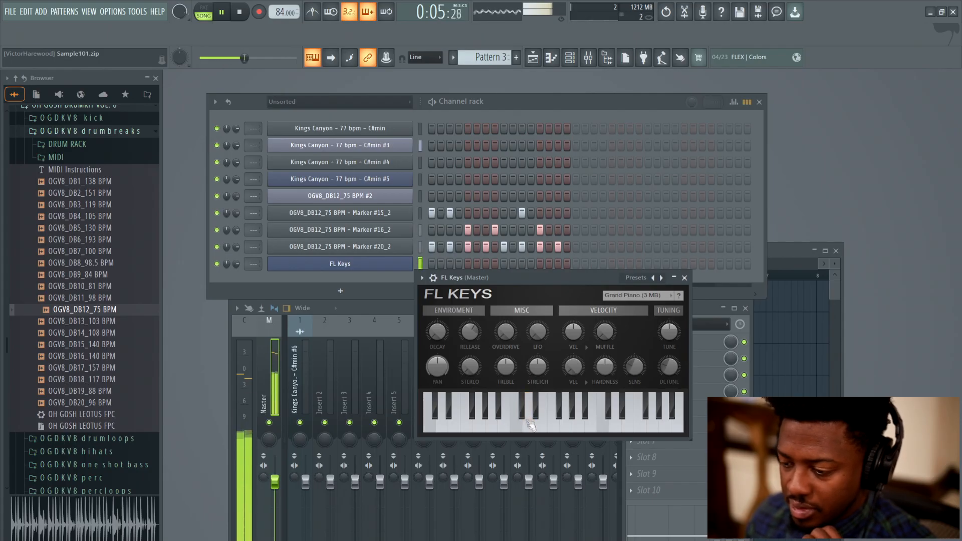
click(560, 413)
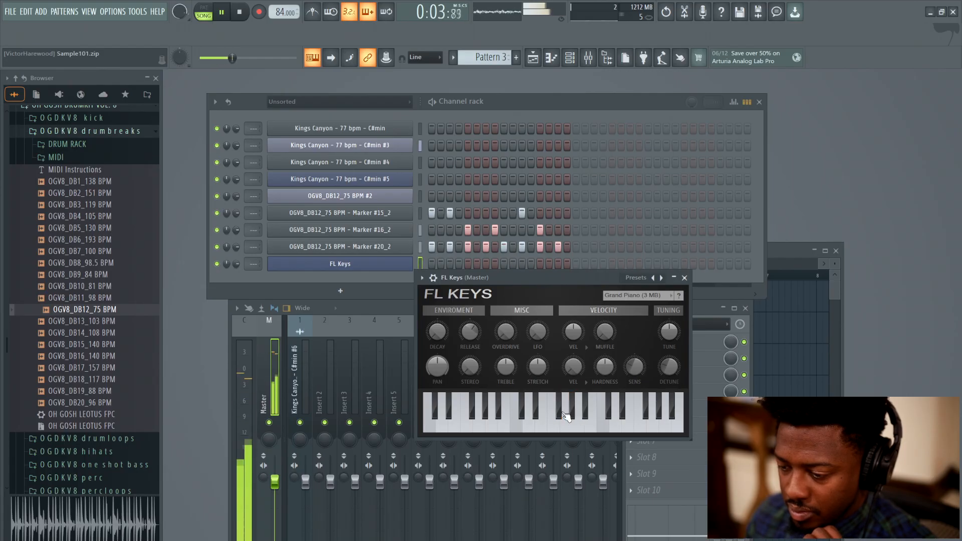
click(546, 426)
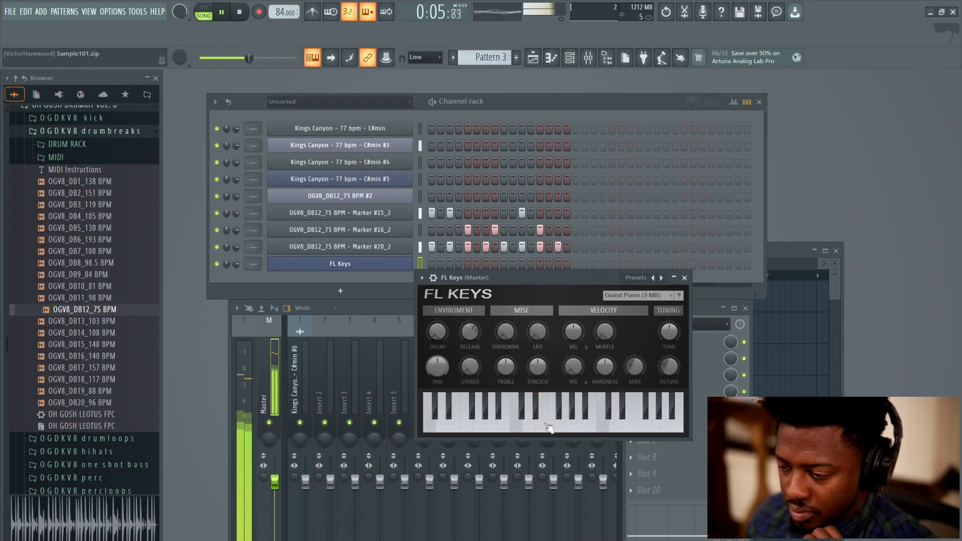
click(539, 415)
click(523, 408)
click(239, 12)
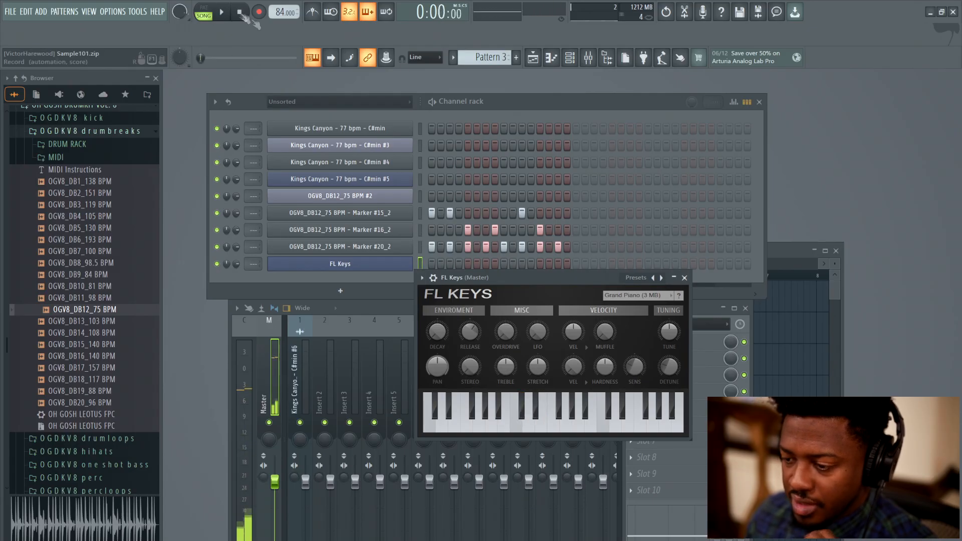
With playback stopped, play the C# minor scale note by note on FL Keys.
click(523, 411)
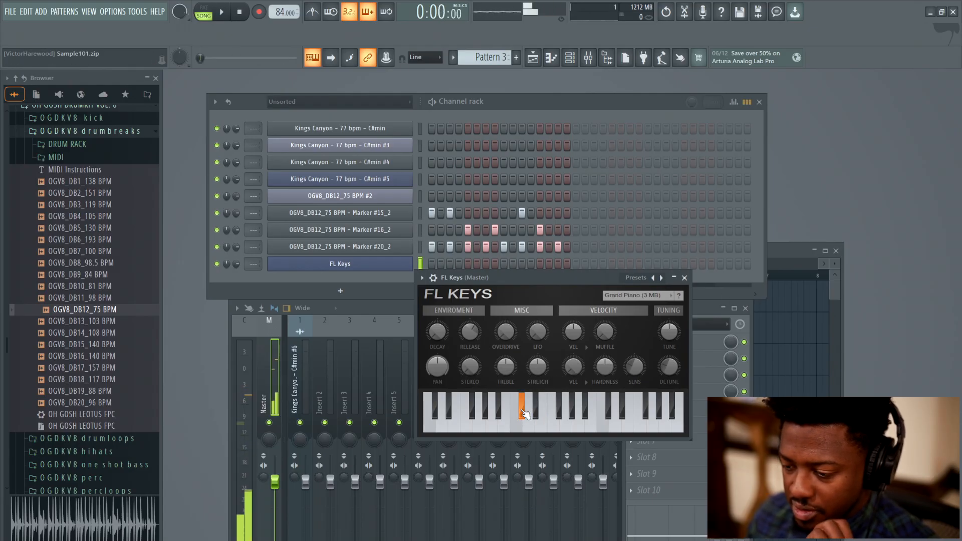
click(536, 415)
click(542, 425)
click(559, 410)
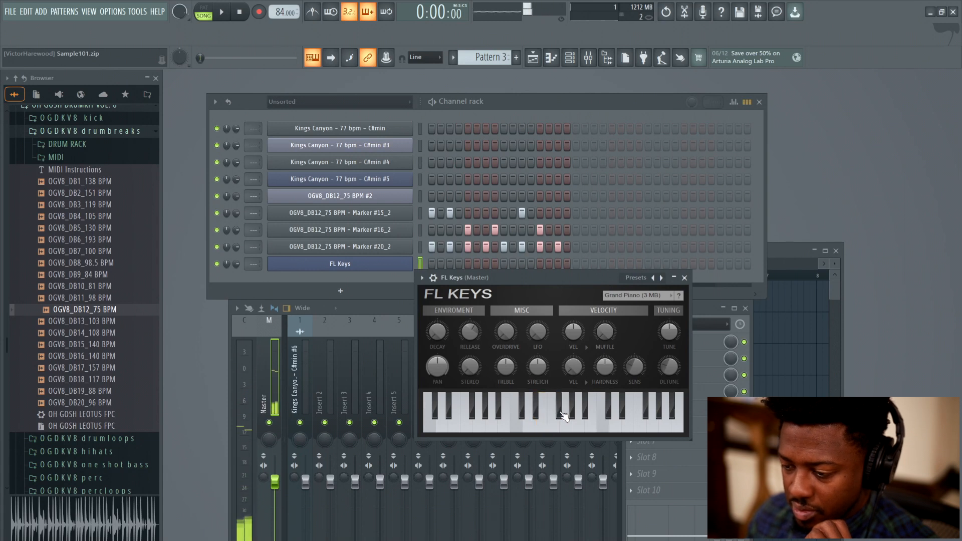
click(575, 416)
click(586, 417)
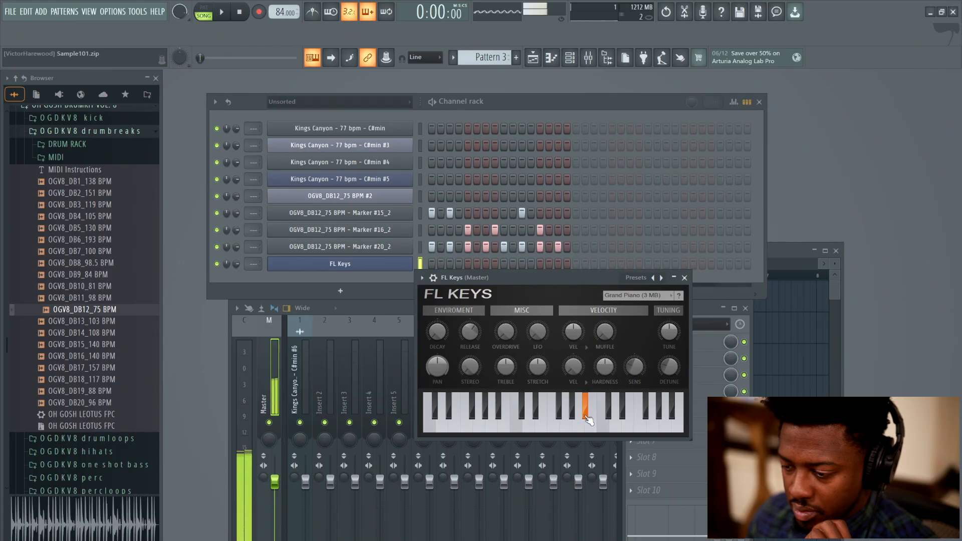
click(572, 416)
click(581, 426)
click(591, 418)
click(611, 411)
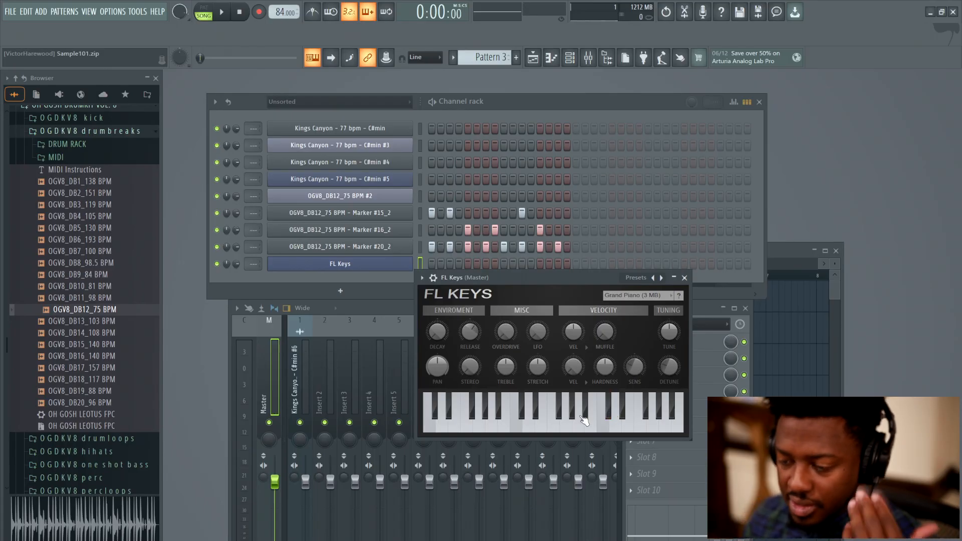
click(526, 416)
click(536, 416)
click(541, 424)
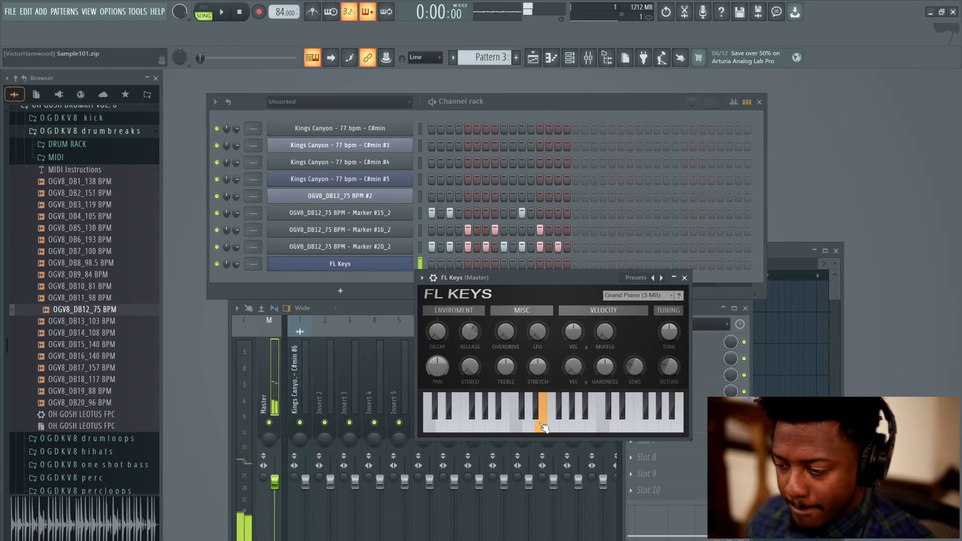
click(560, 417)
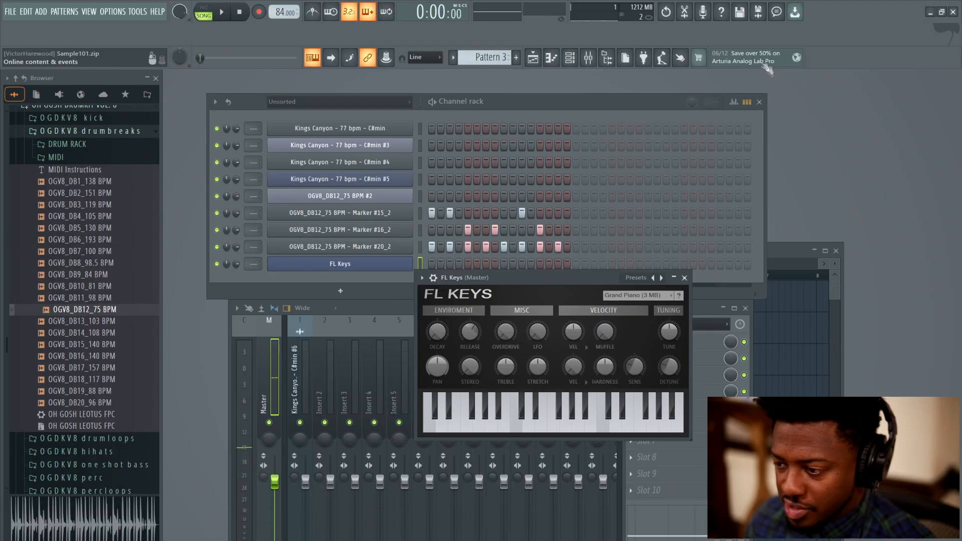
Solo playlist Track 3 and play it while testing the C# minor scale notes on FL Keys against Pattern 1.
click(778, 250)
right_click(453, 370)
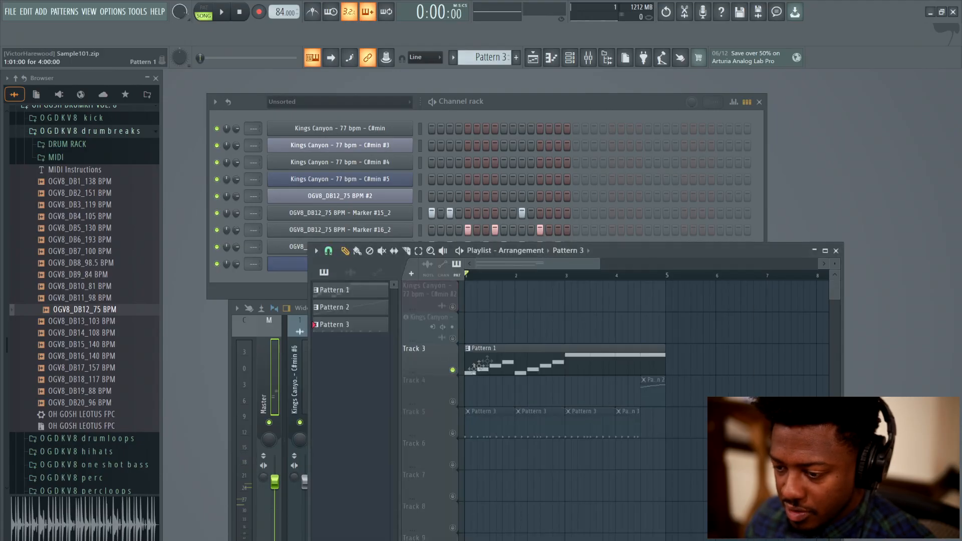
click(223, 15)
click(557, 102)
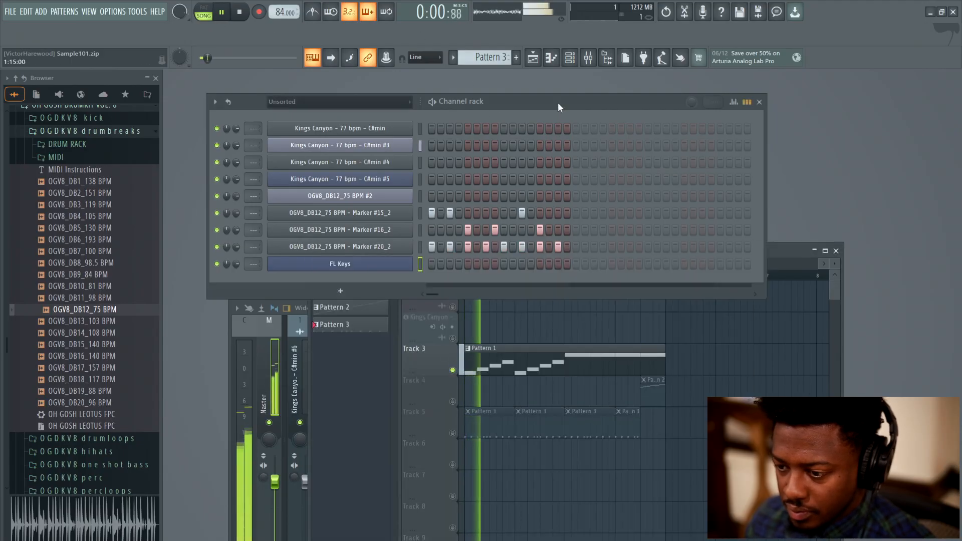
click(381, 266)
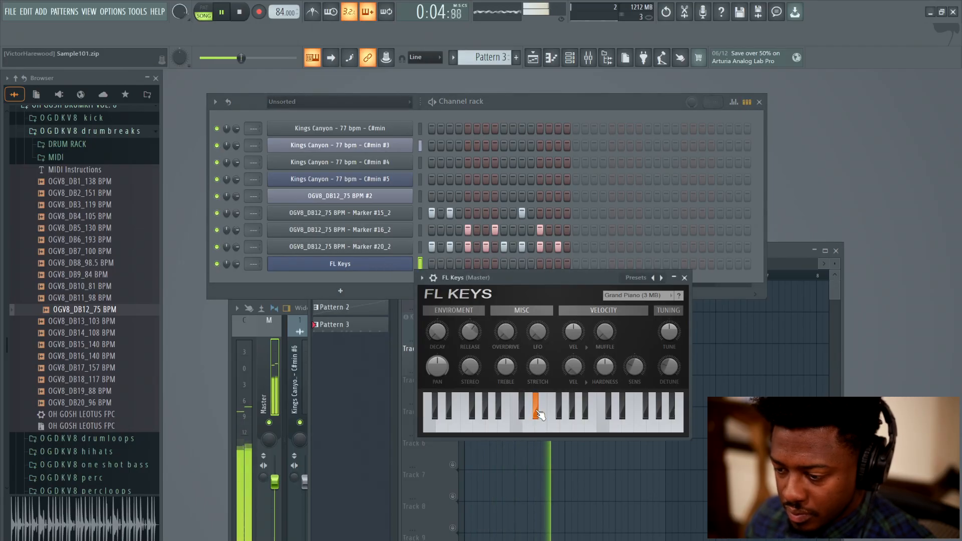
click(546, 429)
click(561, 414)
click(572, 416)
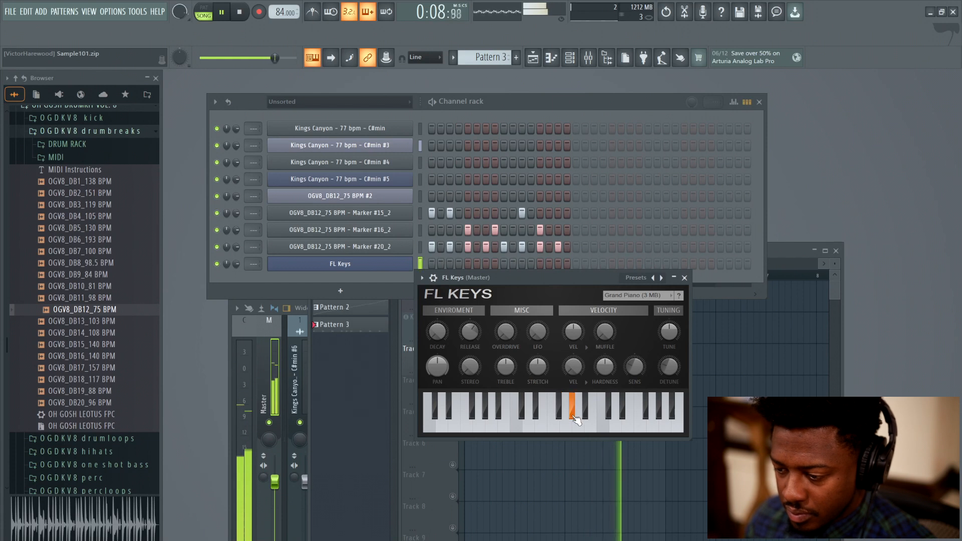
click(595, 428)
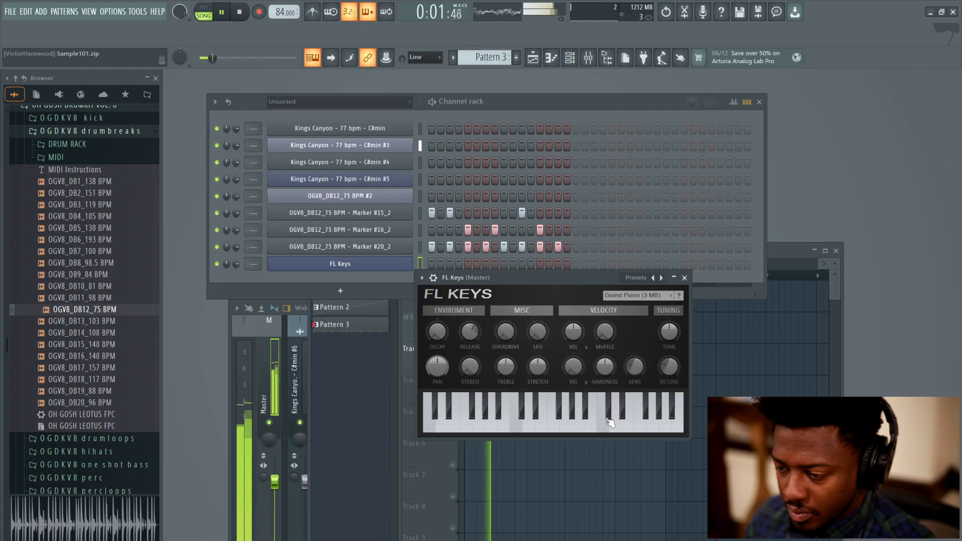
click(609, 416)
key(space)
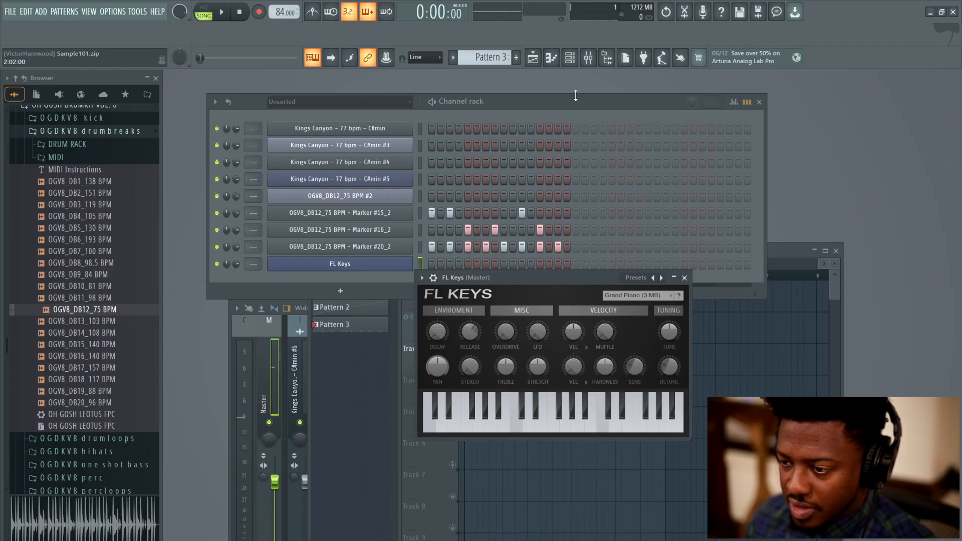
Switch to a new empty Pattern 4 and open the piano roll for the FL Keys channel.
scroll(486, 61, up, 1)
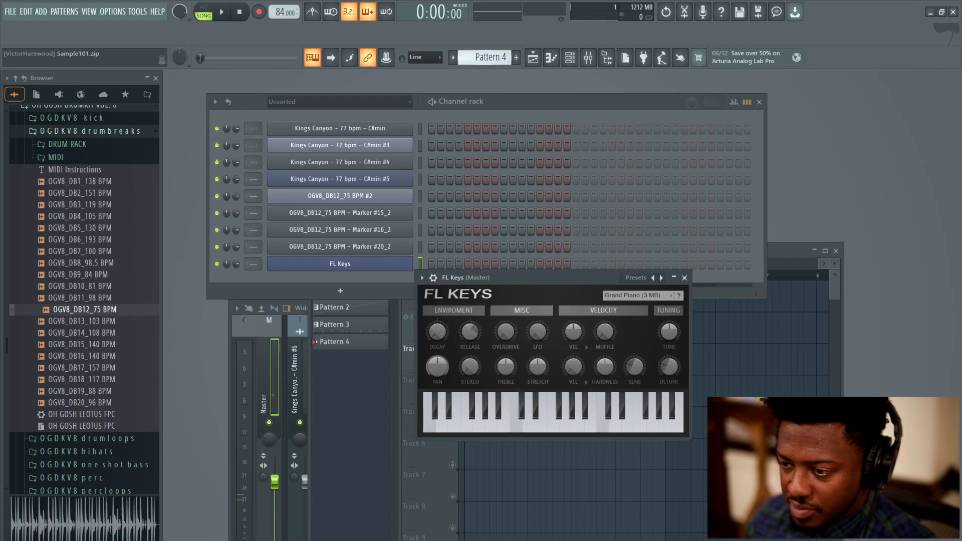
right_click(377, 263)
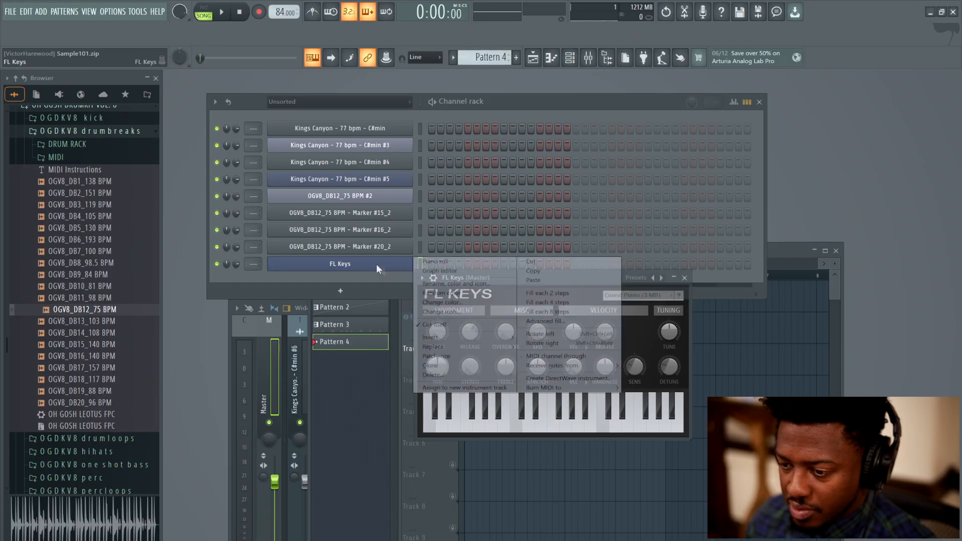
click(445, 261)
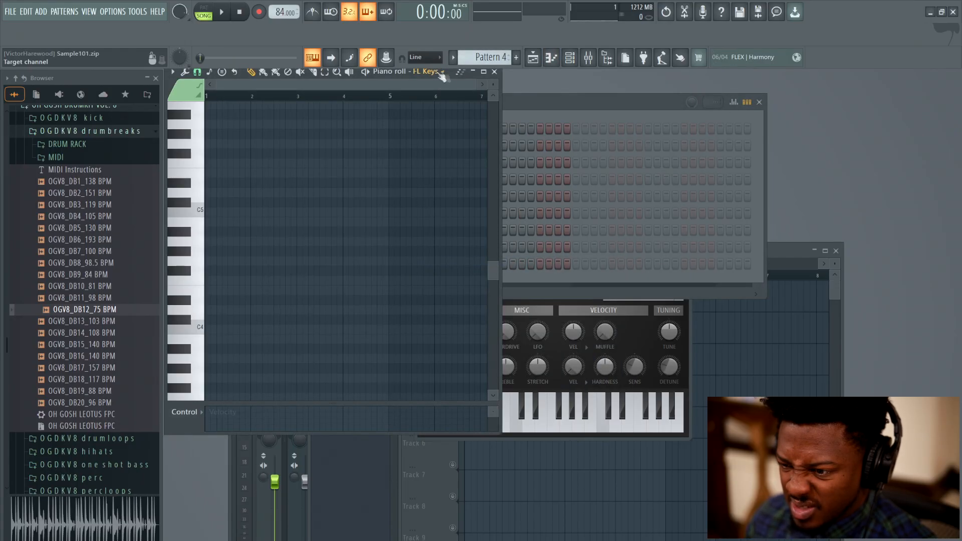
drag(452, 74, 530, 106)
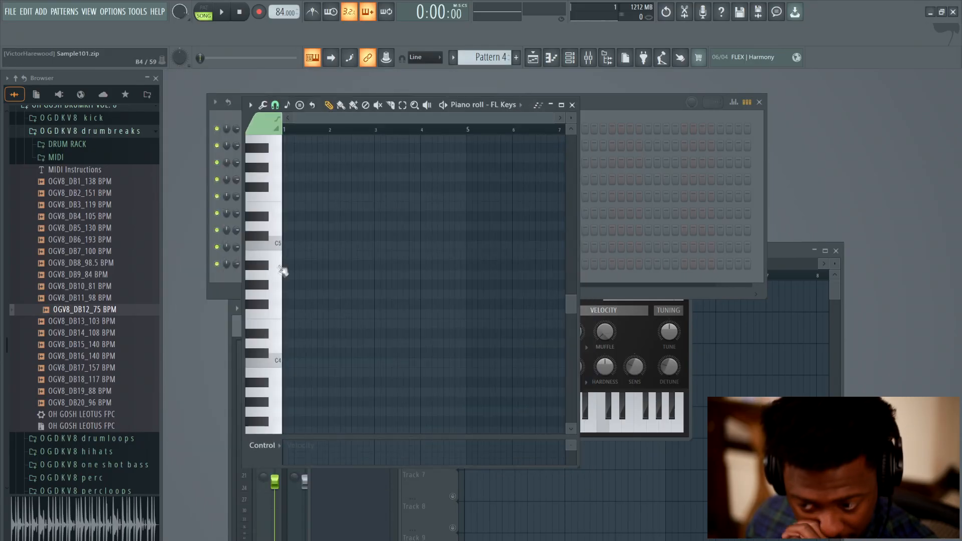
Stack notes C#5, D#5, E5, F#5, G#5, A5, B5 and C#6 at the start of bar 1, and select them all.
click(274, 352)
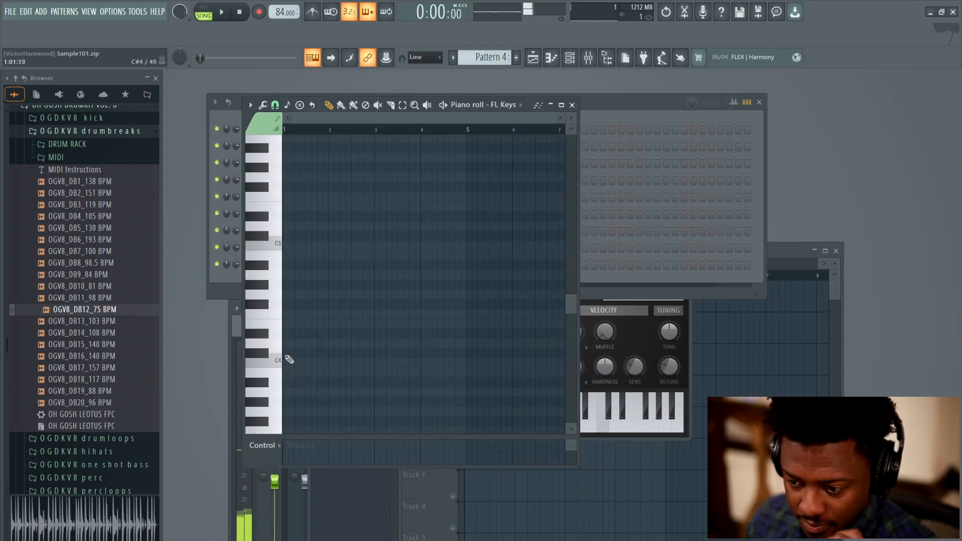
click(260, 238)
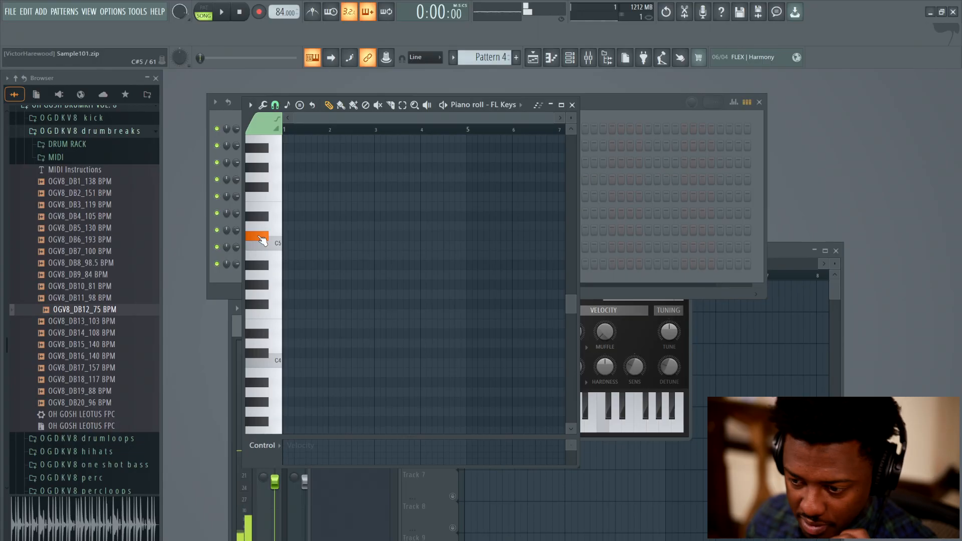
click(293, 236)
click(293, 216)
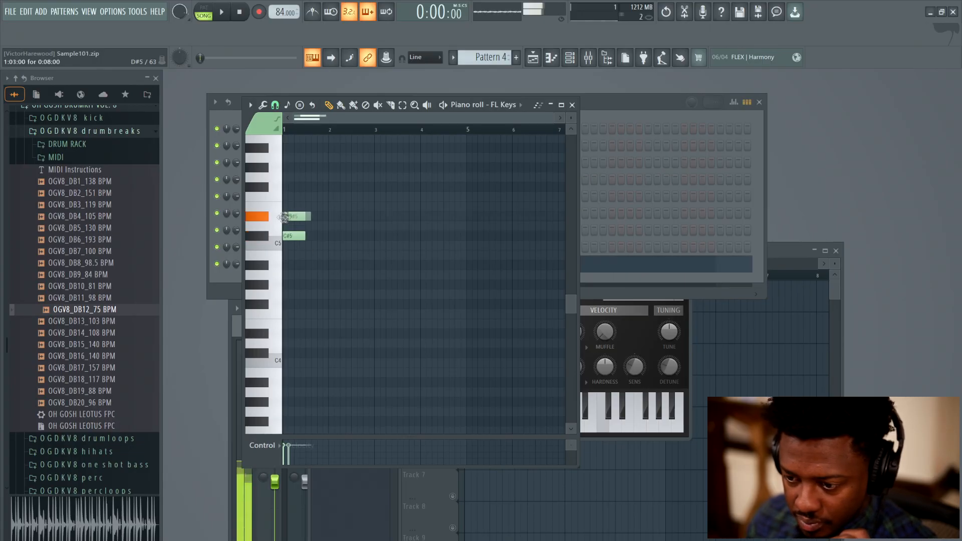
click(293, 206)
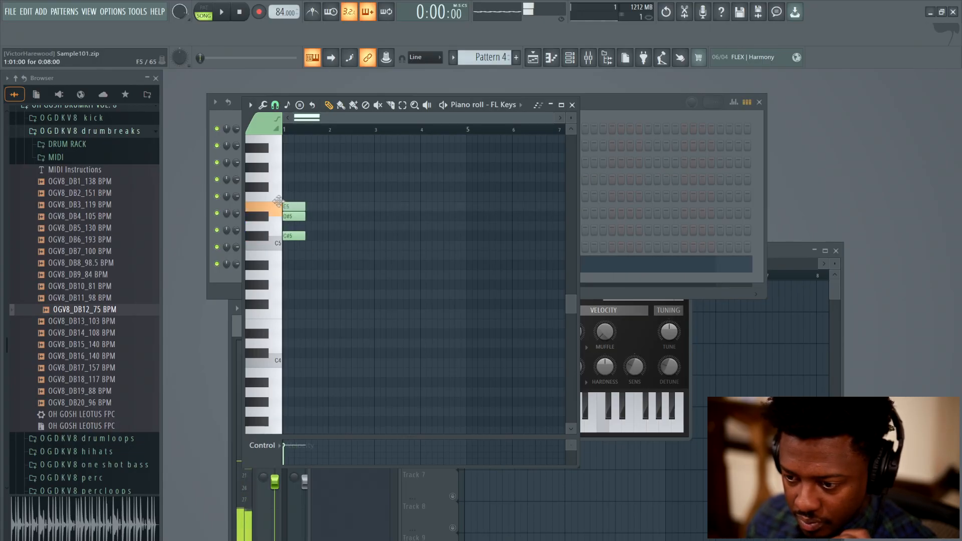
click(294, 186)
click(287, 167)
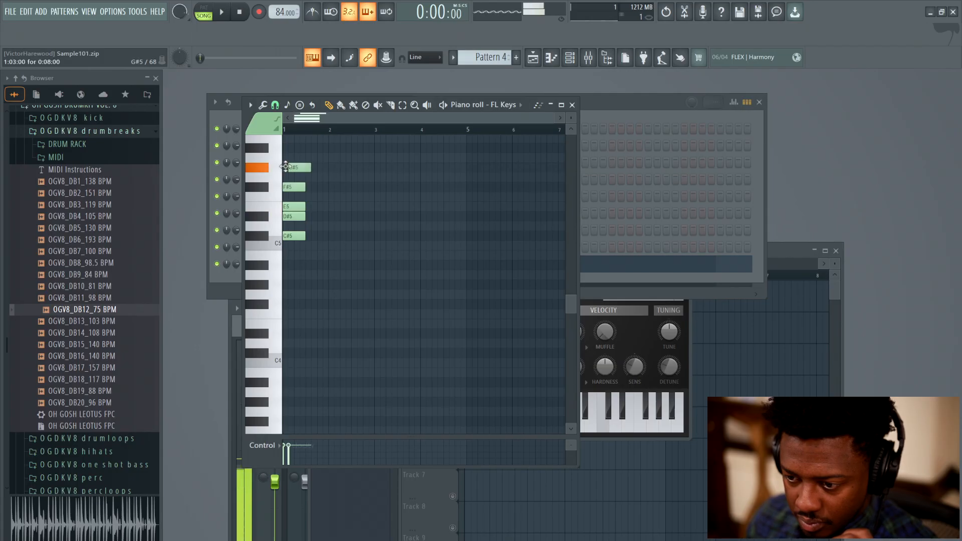
click(285, 157)
scroll(286, 160, up, 2)
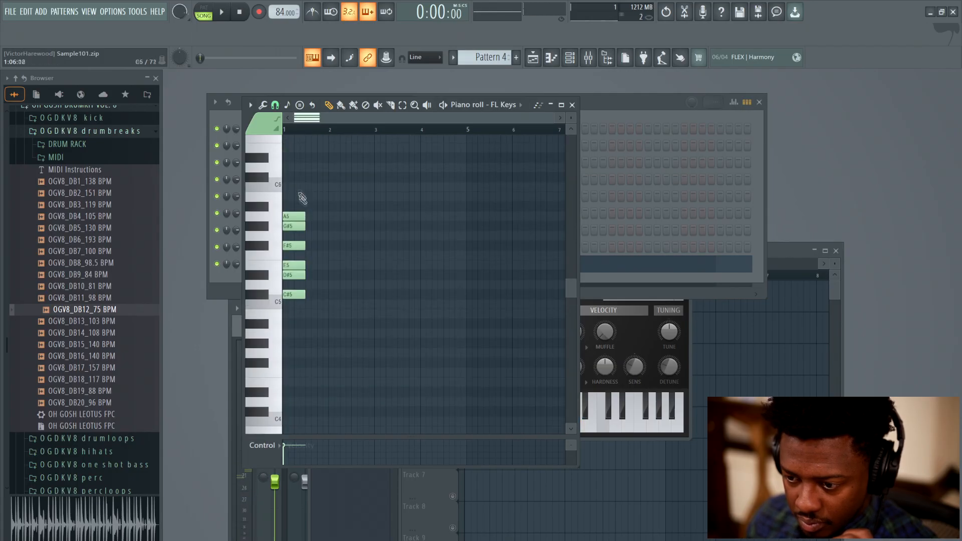
click(294, 197)
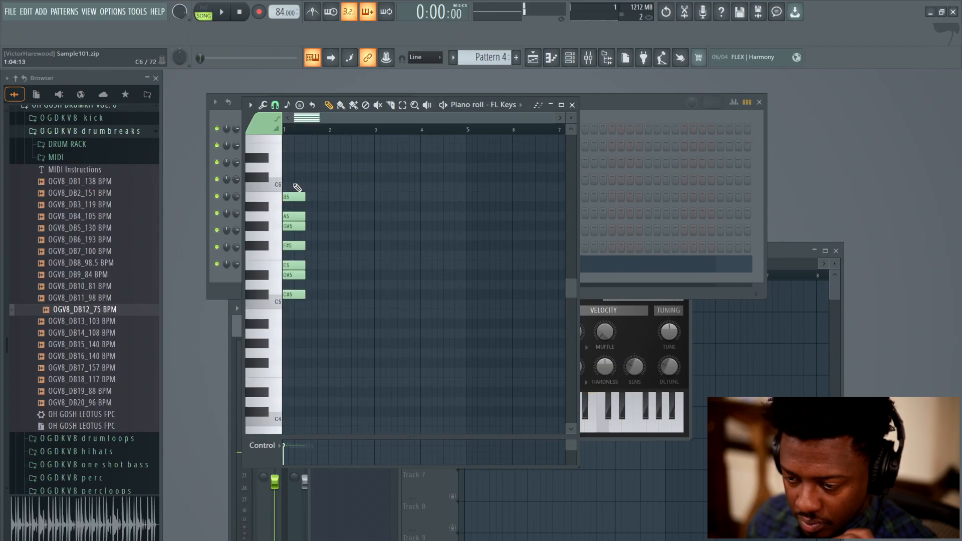
drag(291, 184, 288, 179)
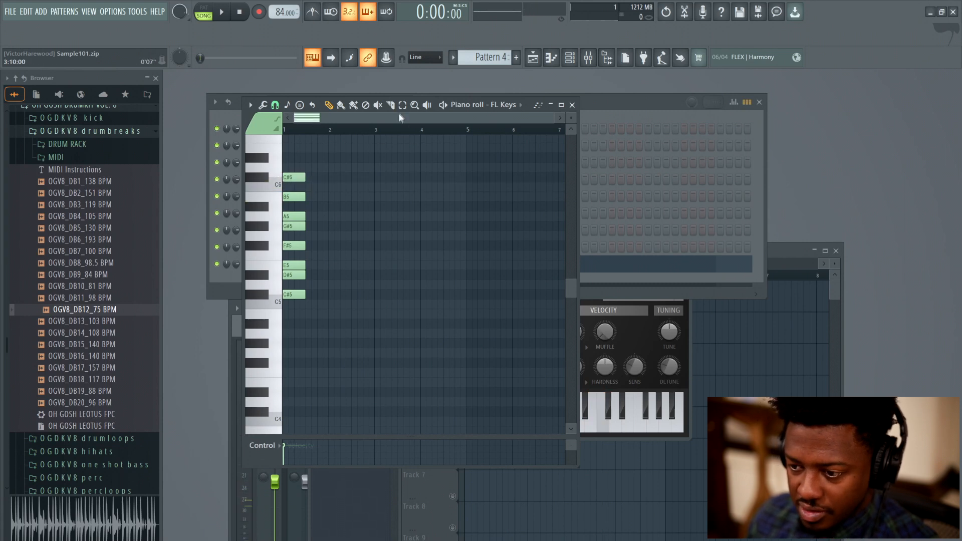
key(ctrl+a)
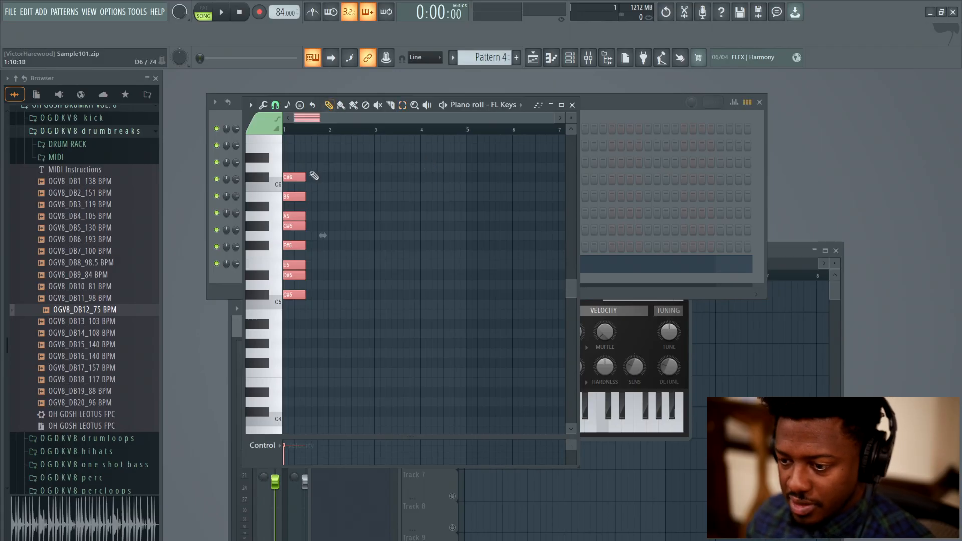
Duplicate the C# minor scale notes one octave lower, align the copy at bar 1, and select both octaves.
drag(295, 177, 343, 179)
key(ctrl+Down)
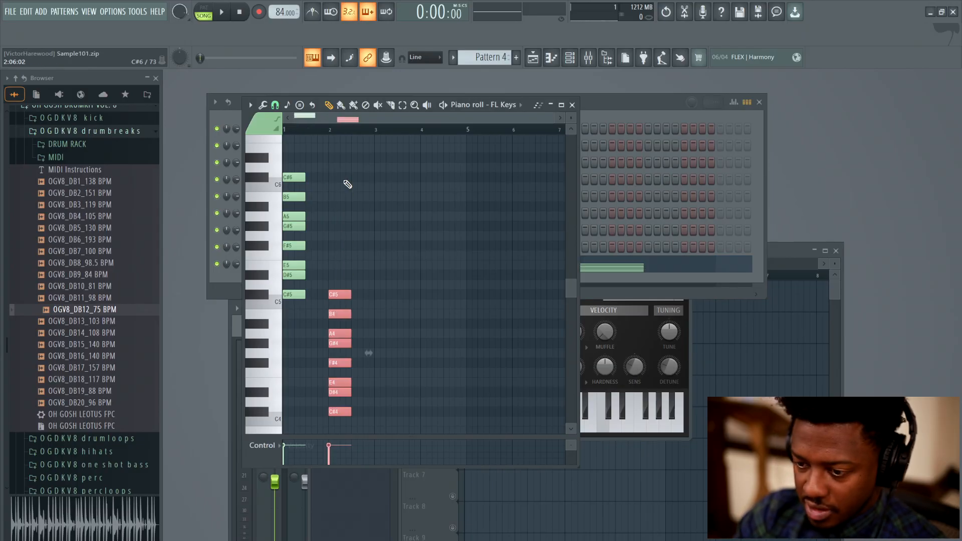
drag(339, 294, 293, 294)
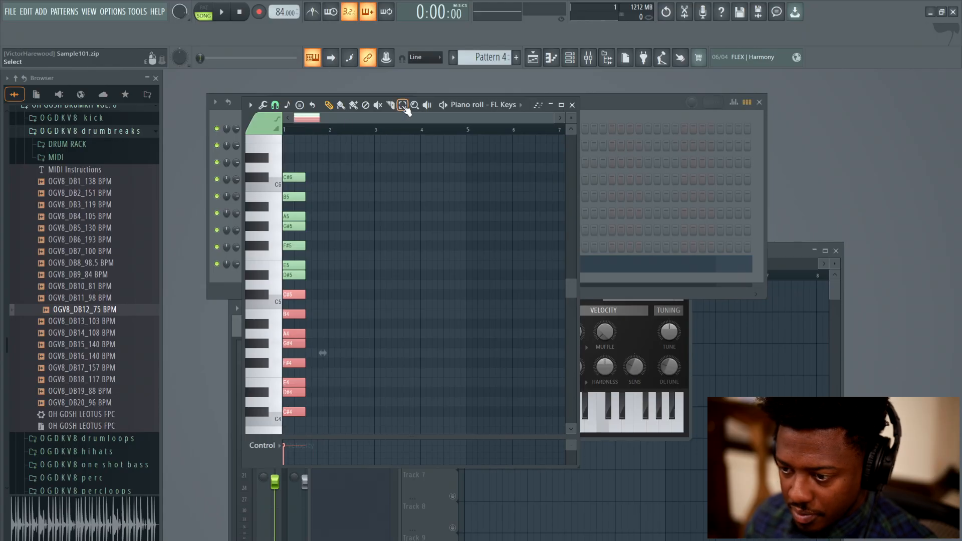
scroll(303, 261, down, 2)
click(299, 358)
drag(298, 342, 300, 131)
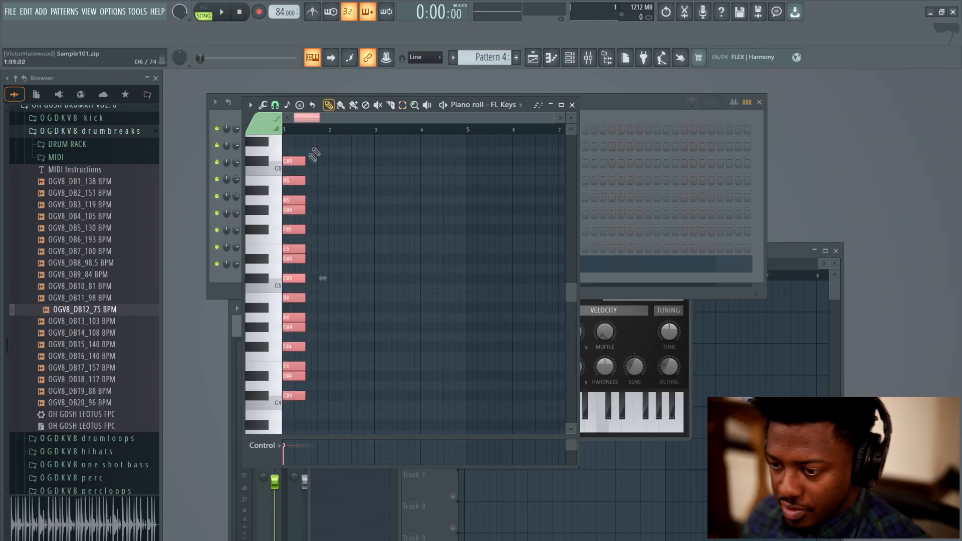
Duplicate the selected C#4–C#6 scale notes two octaves higher and align the copy at the start of bar 1.
shift+drag(298, 160, 344, 161)
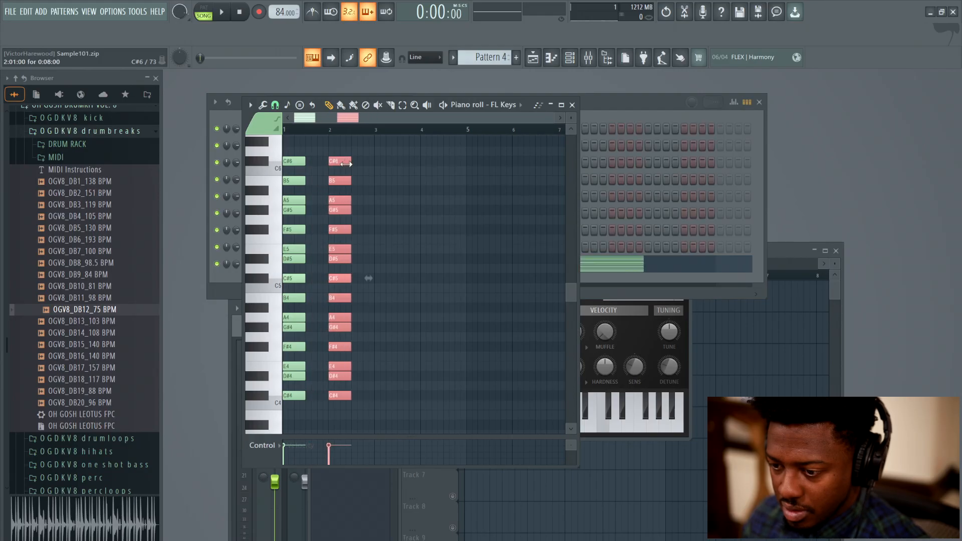
key(ctrl+Up)
key(ctrl+Up)
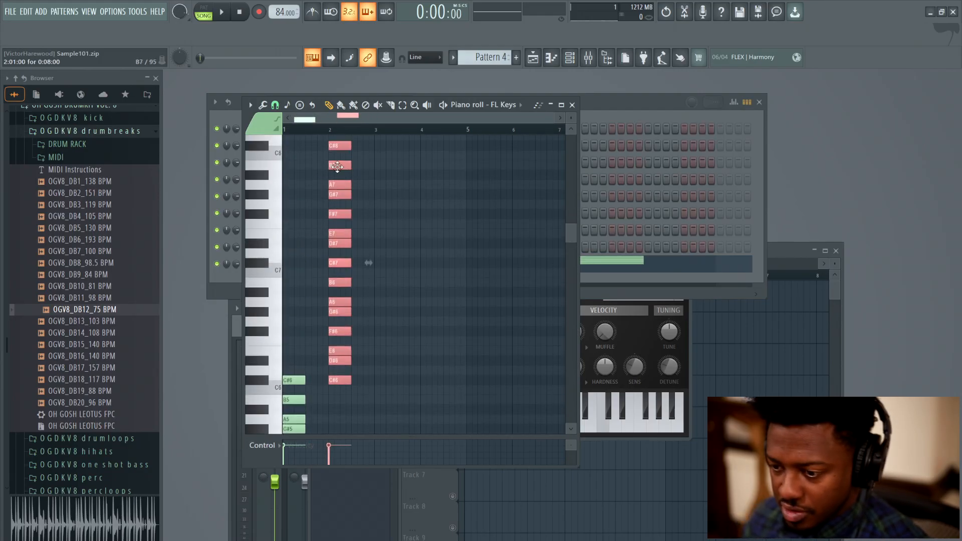
drag(337, 166, 291, 167)
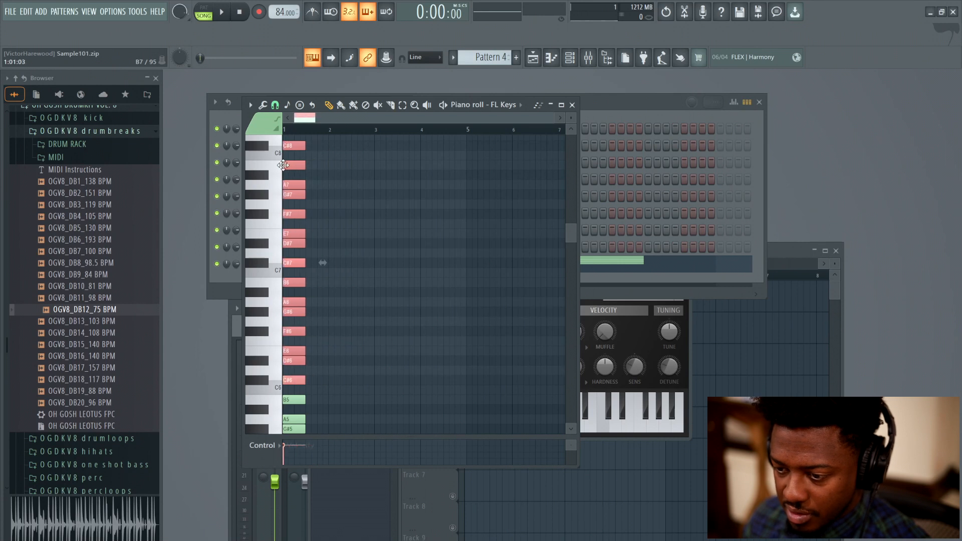
scroll(344, 276, down, 5)
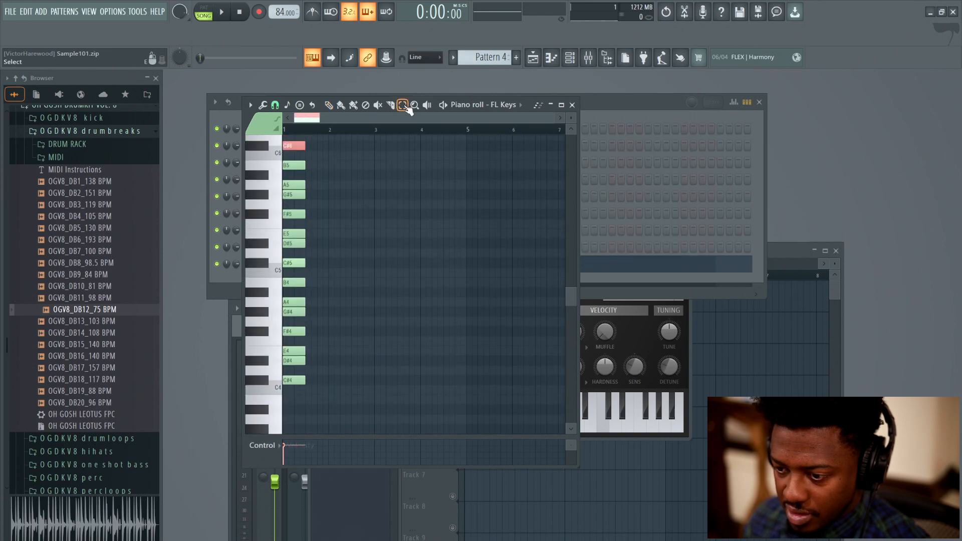
Select all the stacked scale notes, extend them to four bars, and close the piano roll.
drag(297, 409, 322, 95)
drag(304, 277, 466, 277)
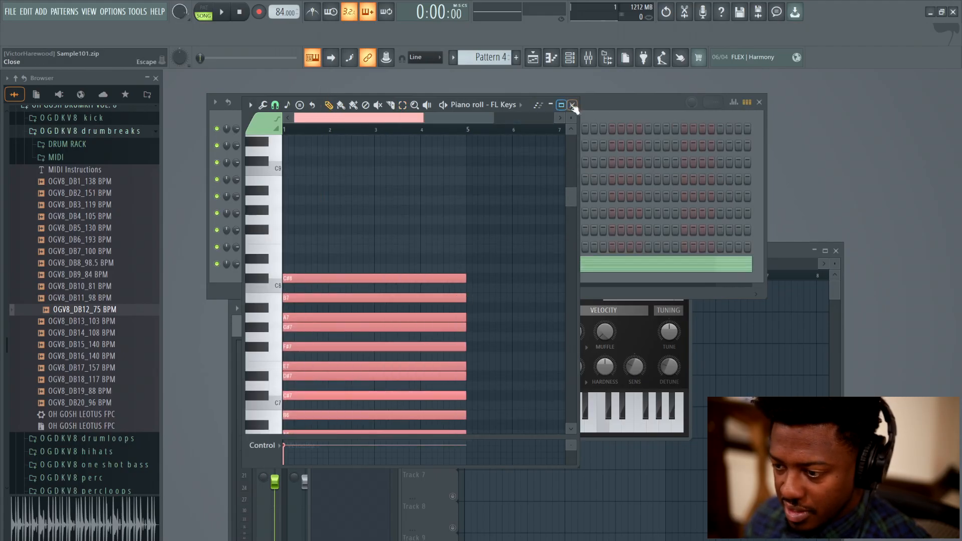
click(572, 105)
Clone the FL Keys channel and mute the original channel.
right_click(390, 264)
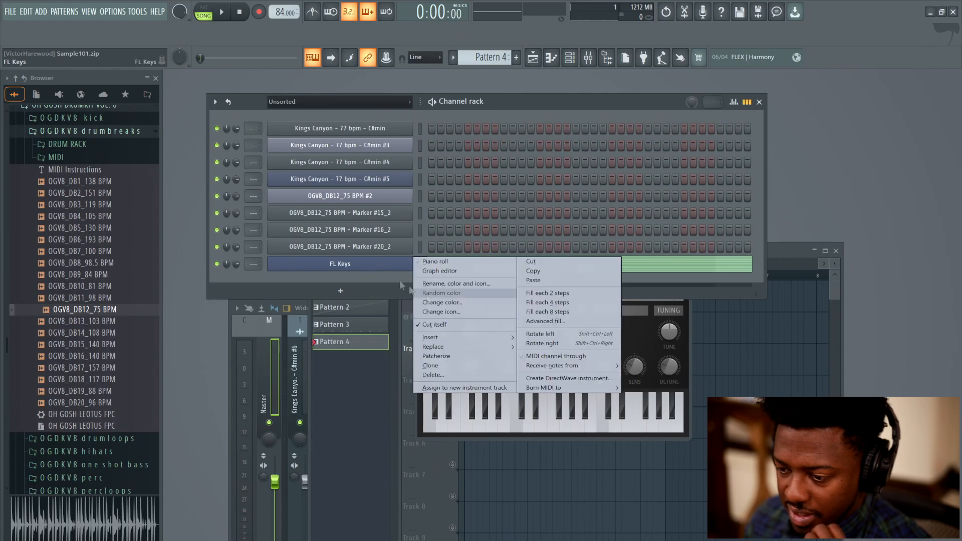
click(482, 366)
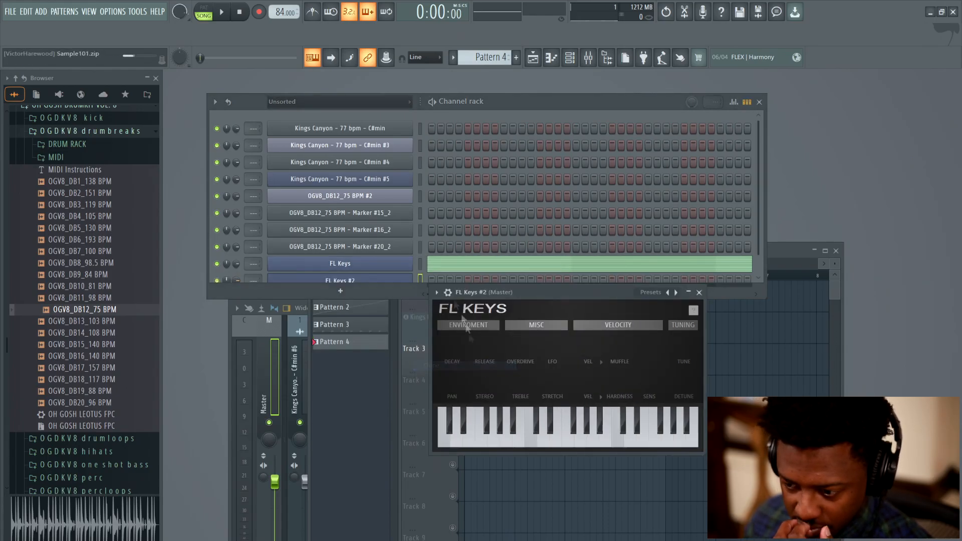
click(735, 296)
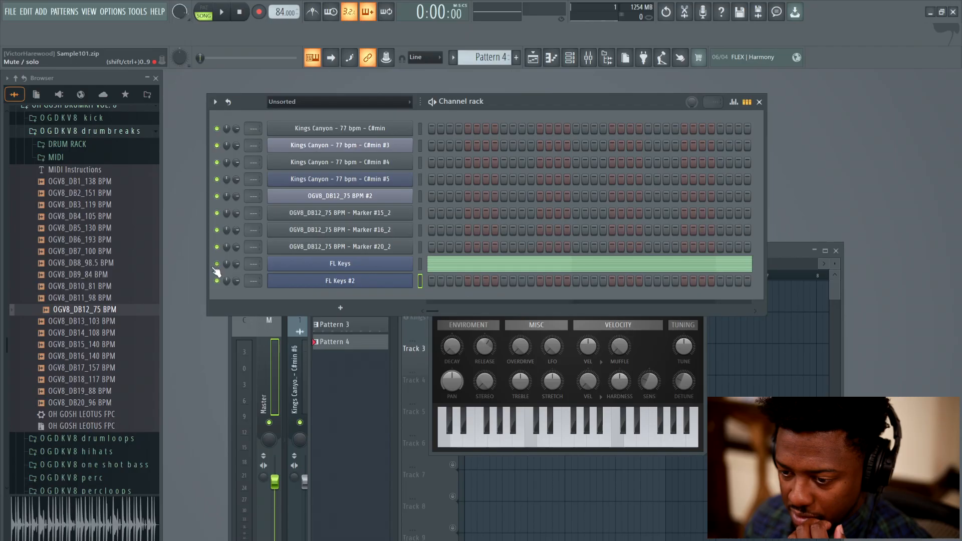
Open the piano roll of the cloned channel, FL Keys #2, showing the ghosted scale from C4 to C6.
right_click(411, 279)
click(449, 275)
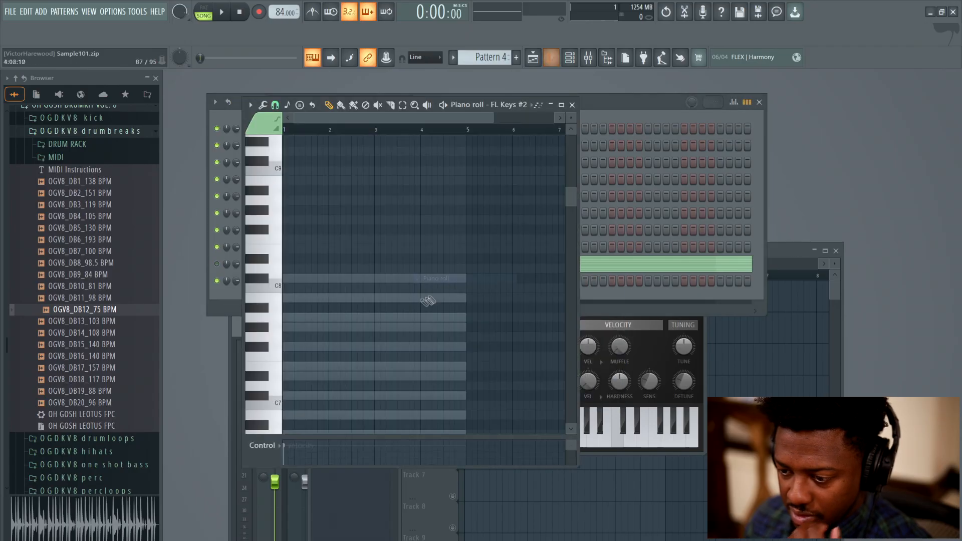
drag(494, 118, 426, 127)
scroll(453, 185, down, 3)
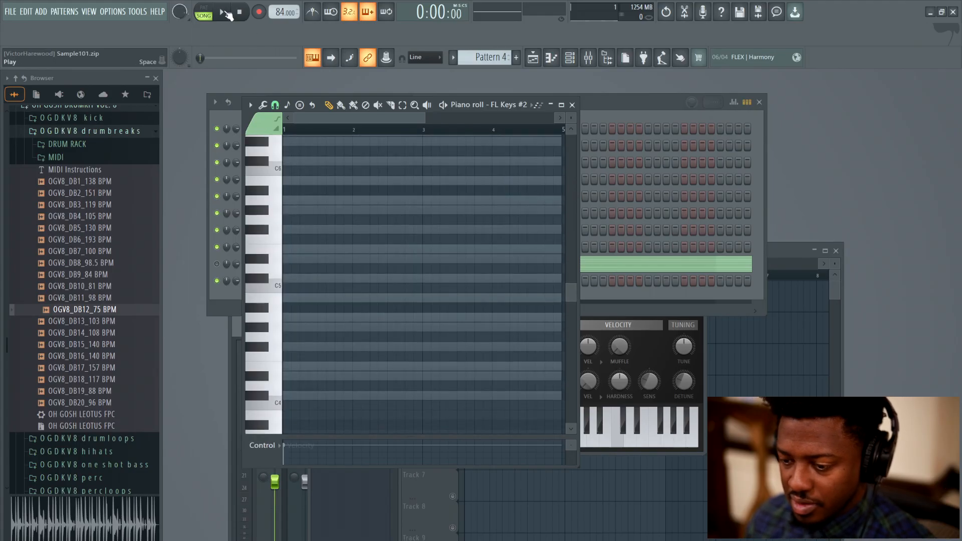
Play the song while testing C#4 and its neighbouring notes against it, and stop playback.
click(226, 19)
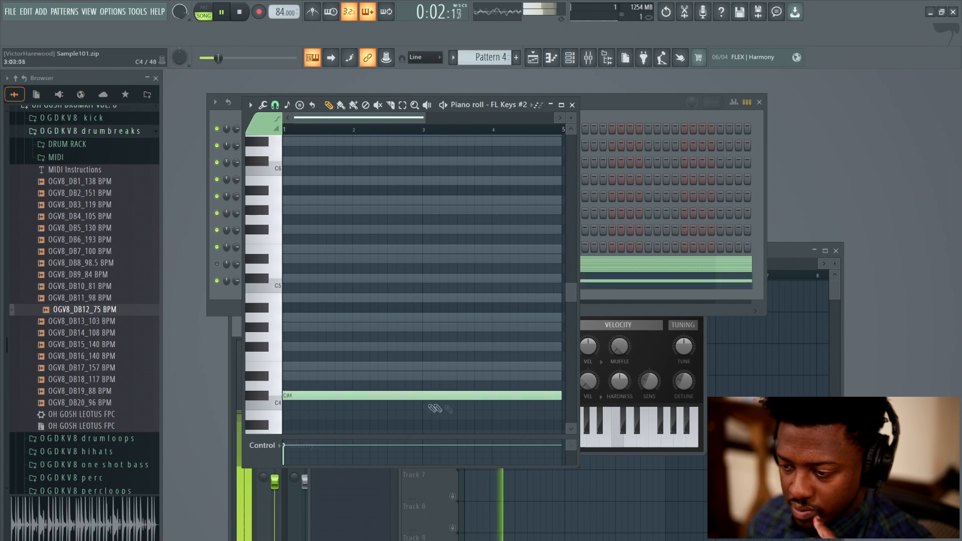
click(277, 405)
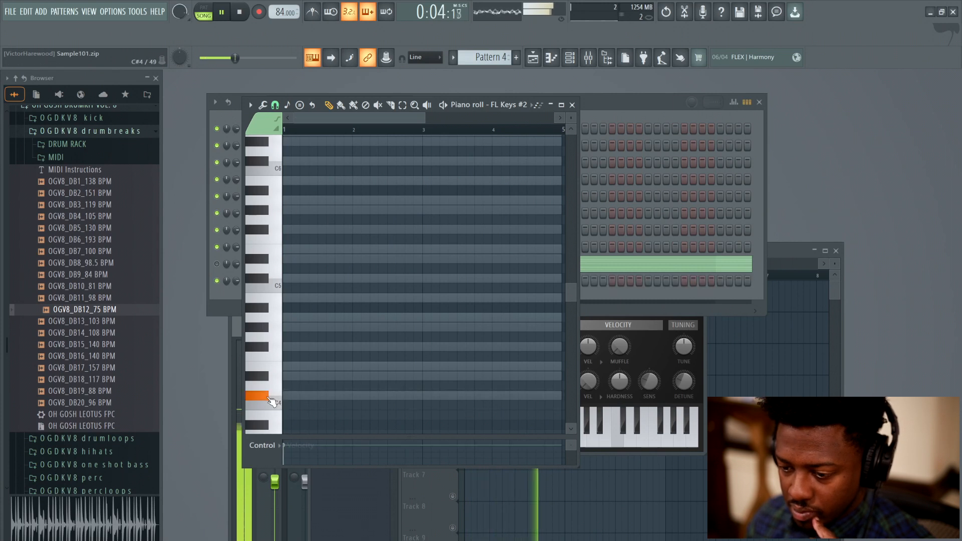
click(272, 401)
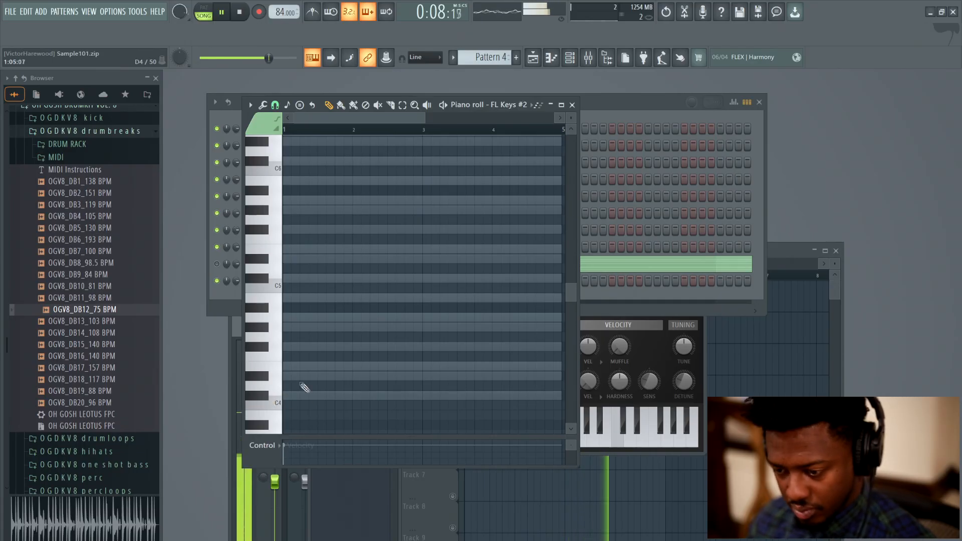
key(space)
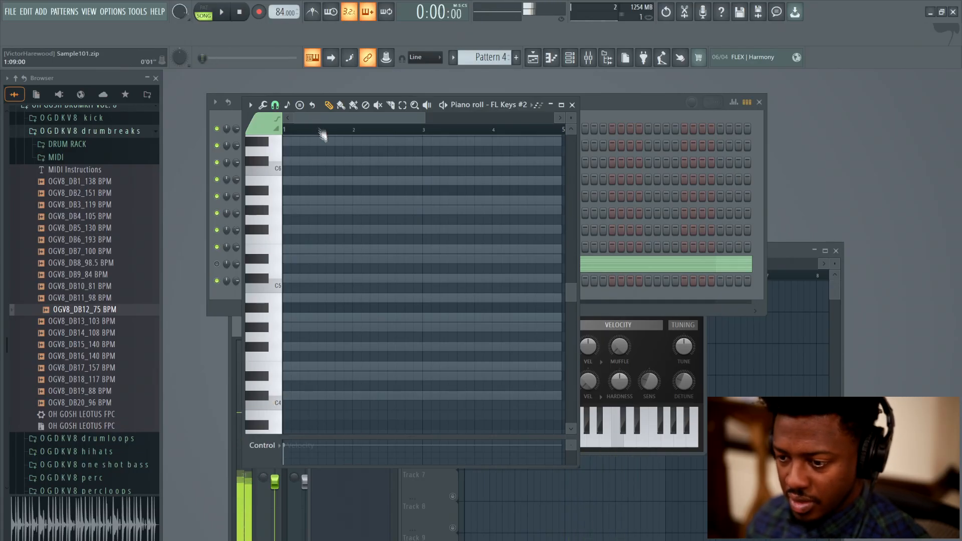
With playback stopped, audition the highlighted scale notes from C#4 up to G#5 on the piano roll keyboard.
click(269, 350)
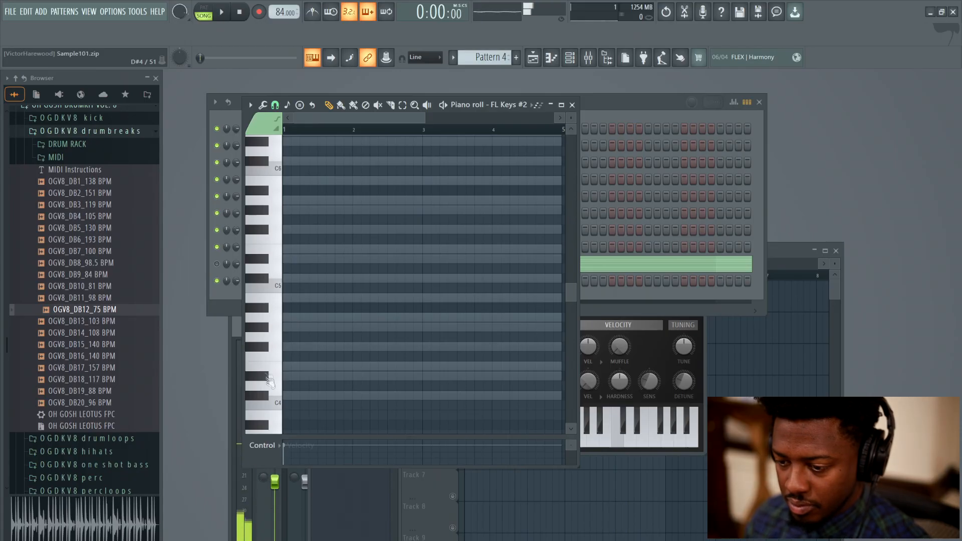
click(264, 378)
click(264, 396)
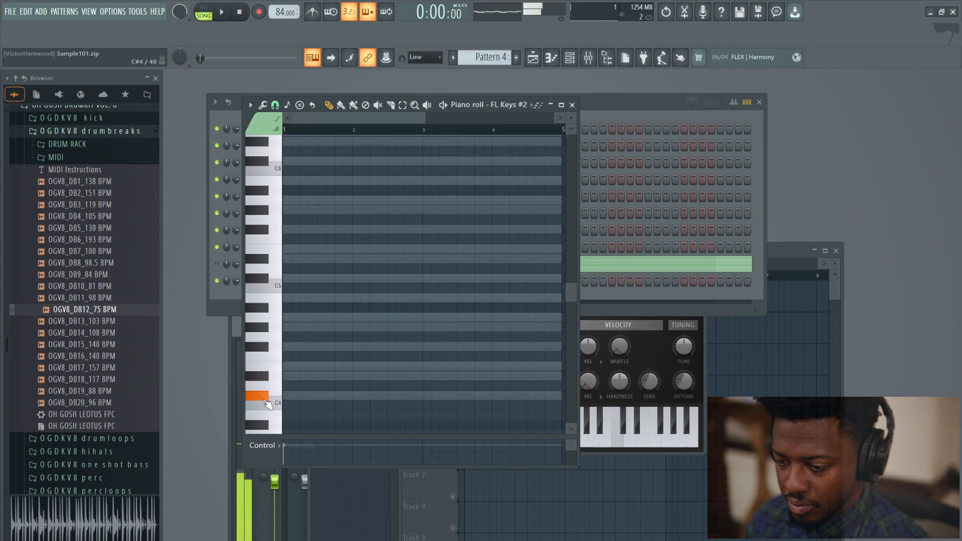
click(274, 346)
click(269, 328)
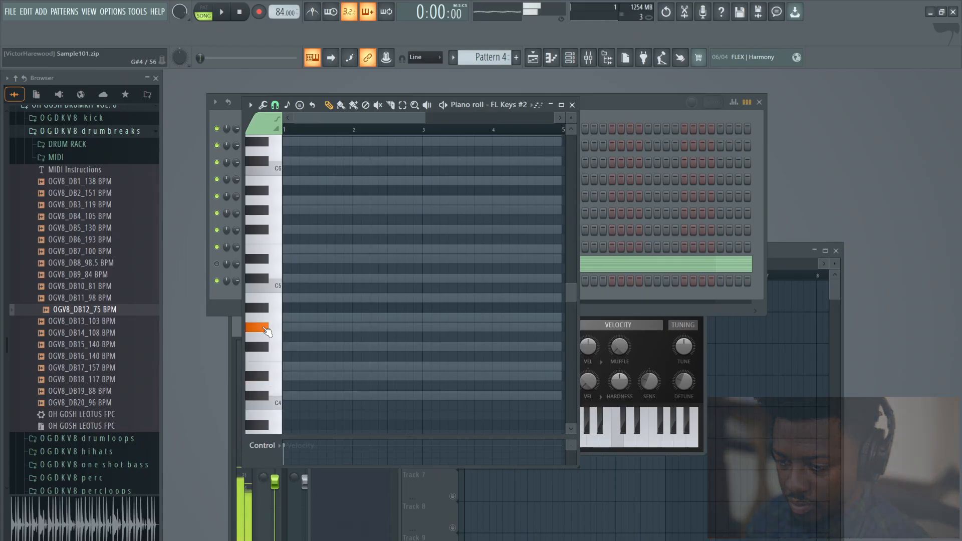
click(269, 310)
click(269, 302)
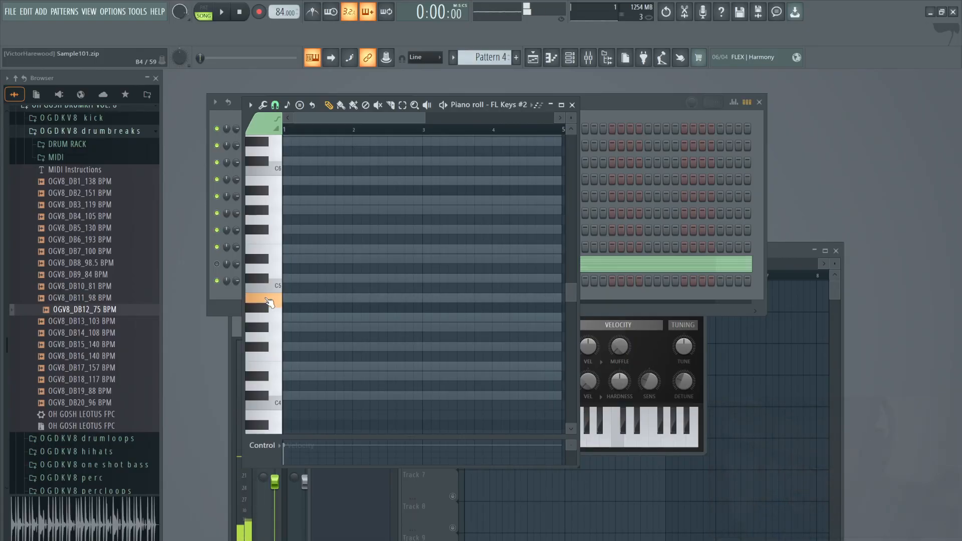
click(264, 280)
click(263, 260)
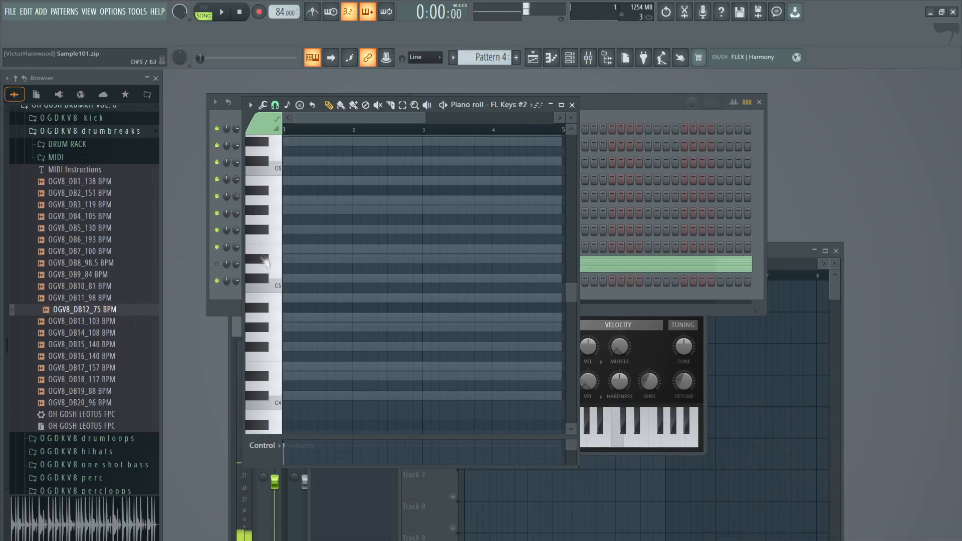
click(267, 232)
click(268, 211)
click(268, 211)
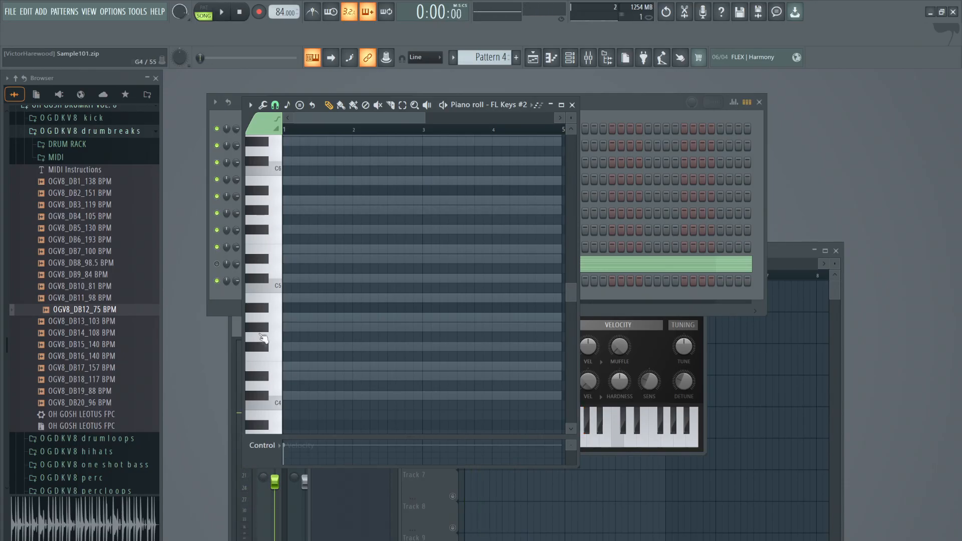
Play the song while auditioning lower notes between F#3 and B3 on FL Keys #2 to find the matching root.
click(264, 328)
scroll(264, 330, down, 4)
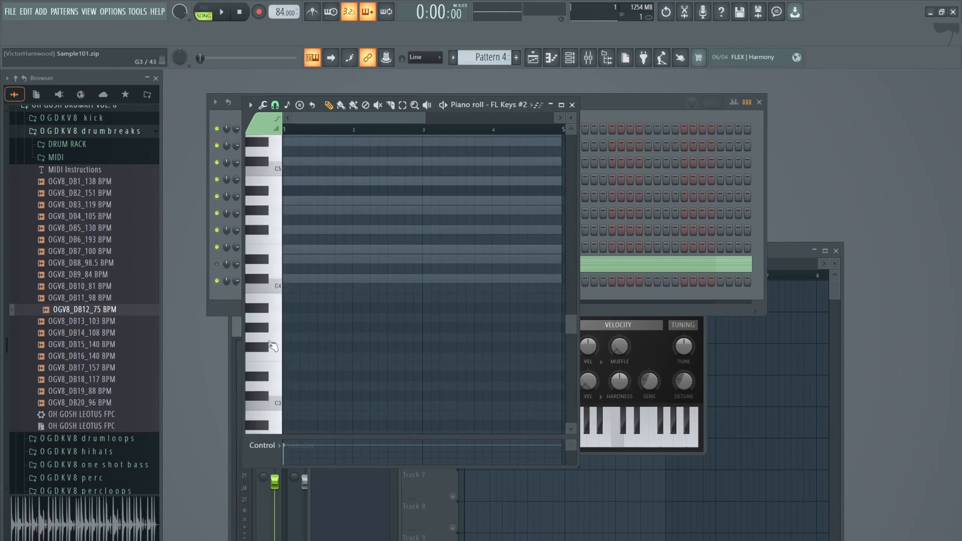
click(265, 334)
key(space)
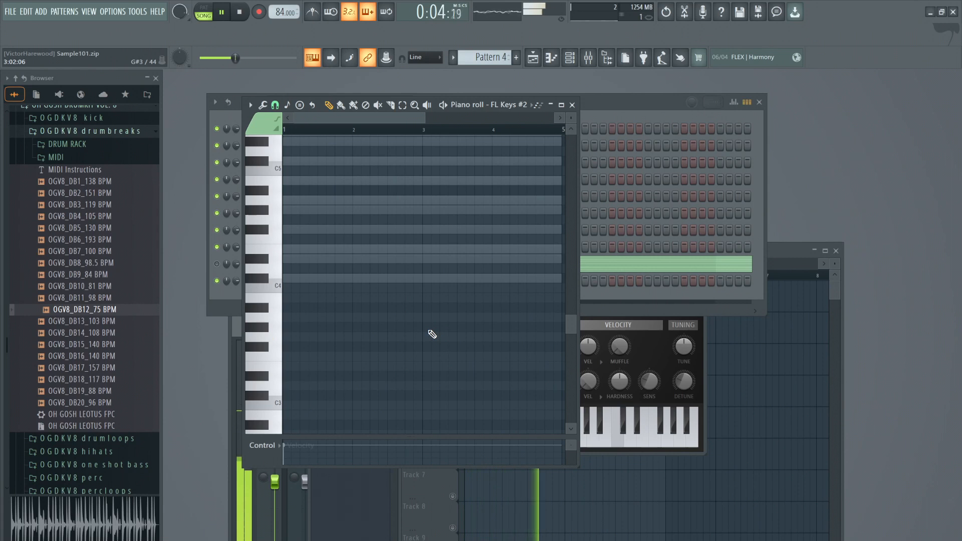
drag(424, 117, 523, 130)
click(265, 327)
click(266, 307)
click(269, 299)
click(265, 309)
click(266, 348)
click(261, 328)
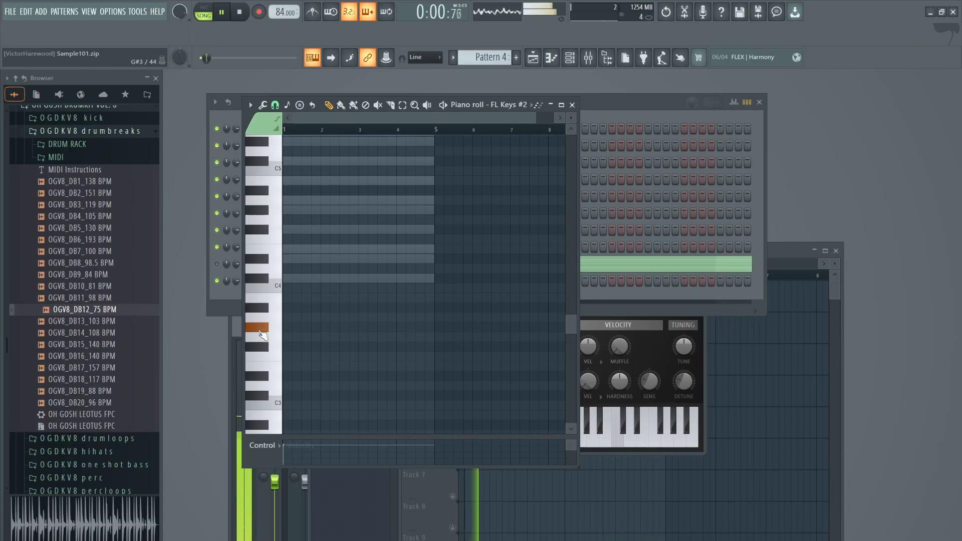
Stop playback and add a one-bar G#3 note at the start of bar 3 for FL Keys #2.
key(space)
click(362, 327)
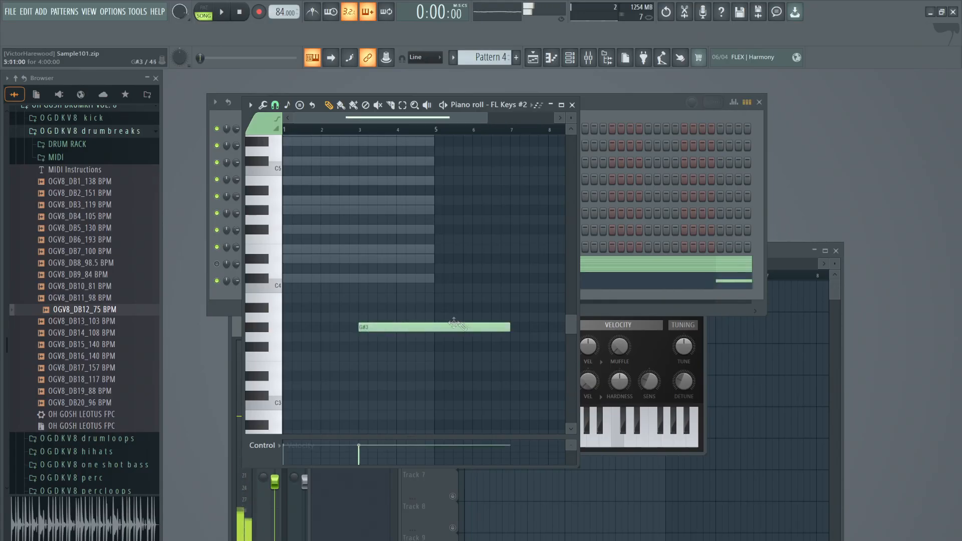
drag(510, 329, 403, 345)
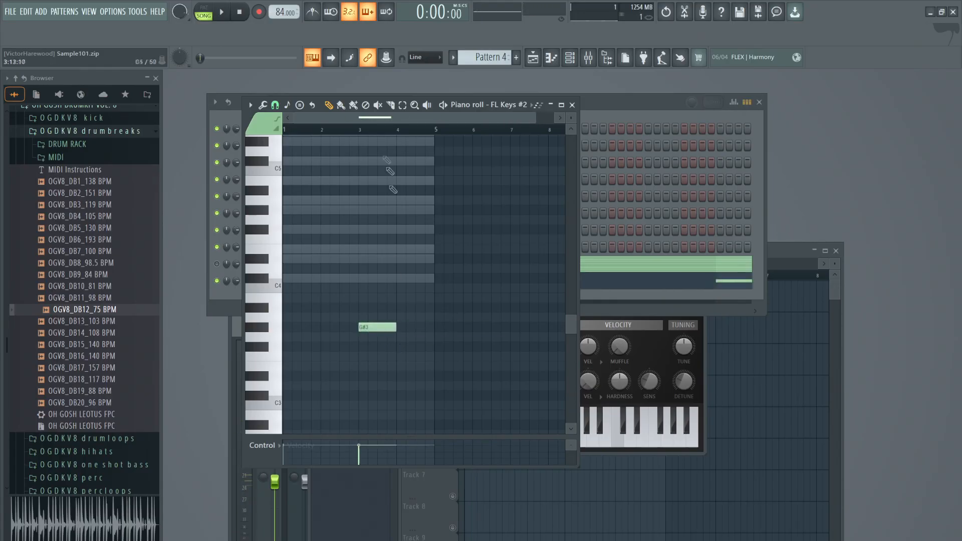
Place Pattern 4 at bar 1 on playlist Track 6 and play the arrangement.
click(221, 12)
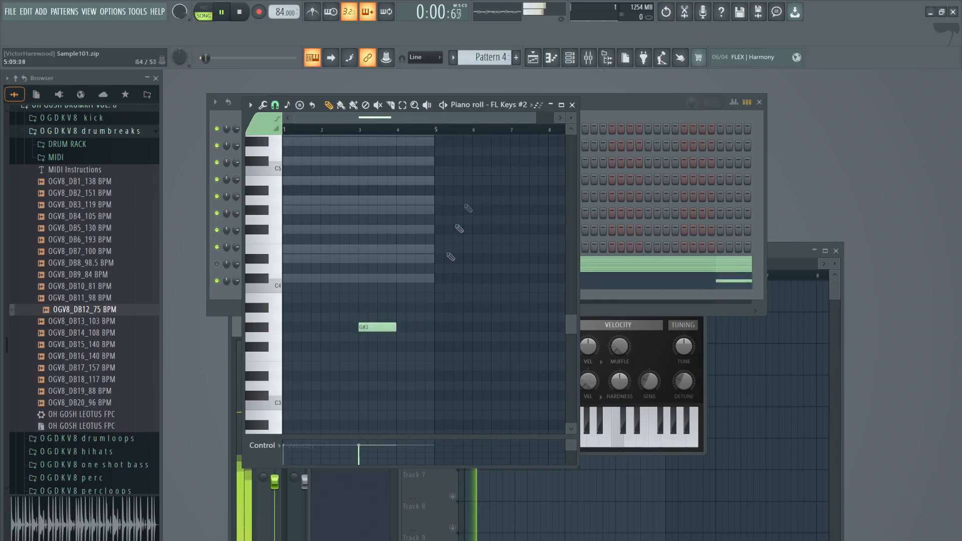
click(573, 106)
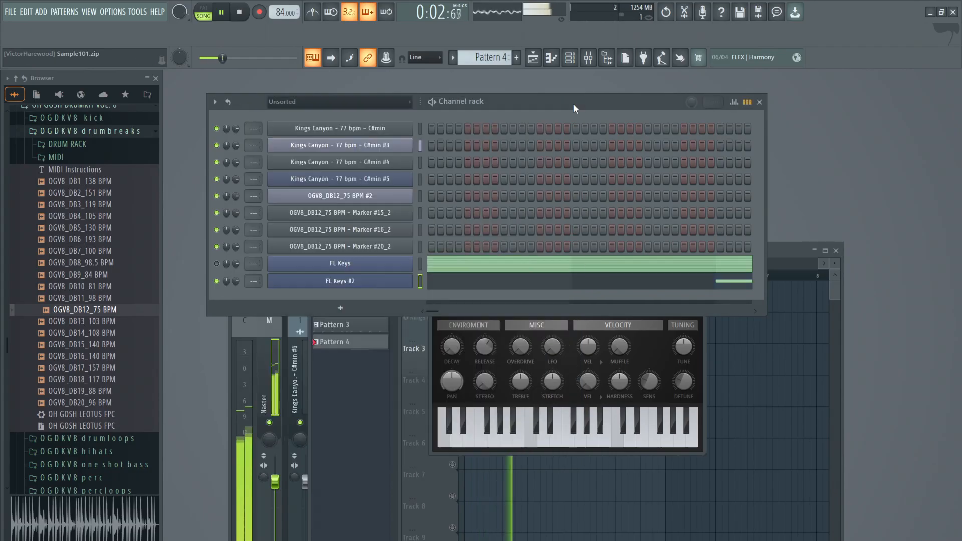
right_click(547, 515)
key(space)
drag(354, 345, 468, 453)
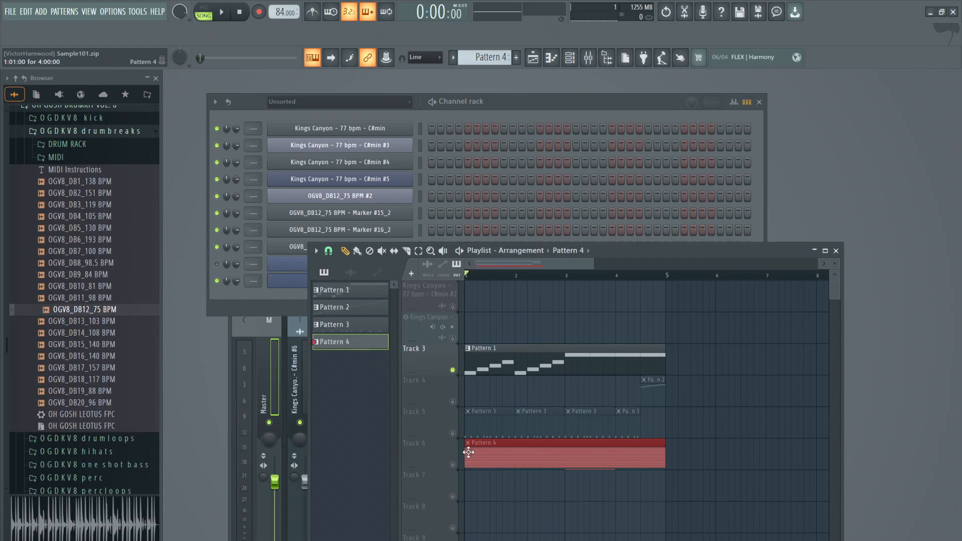
key(space)
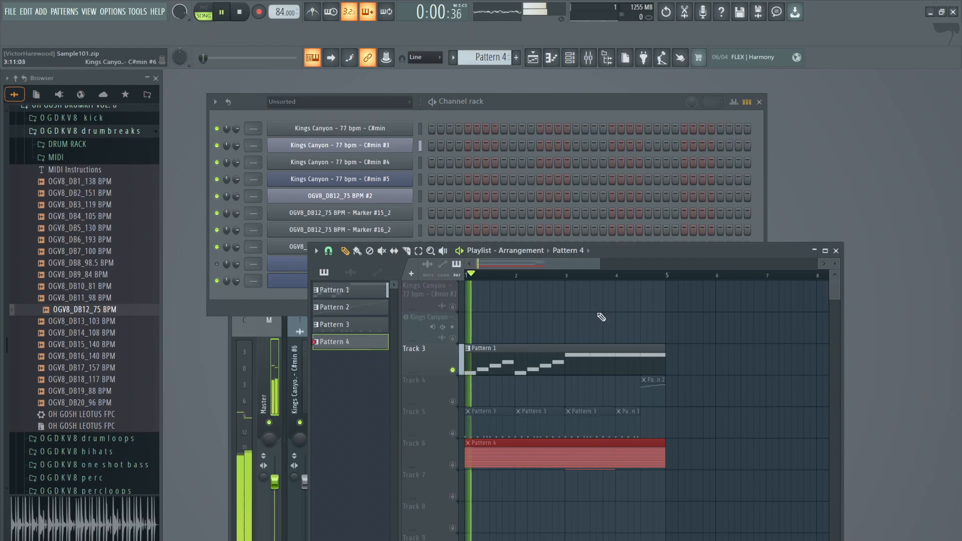
Reopen the piano roll of FL Keys #2 in Pattern 4 and replay the song from the start.
click(756, 207)
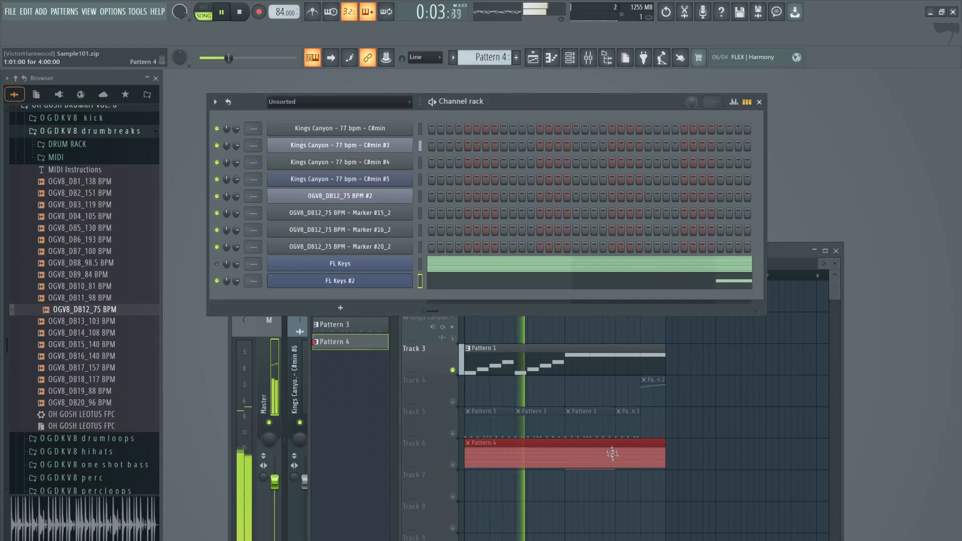
click(722, 282)
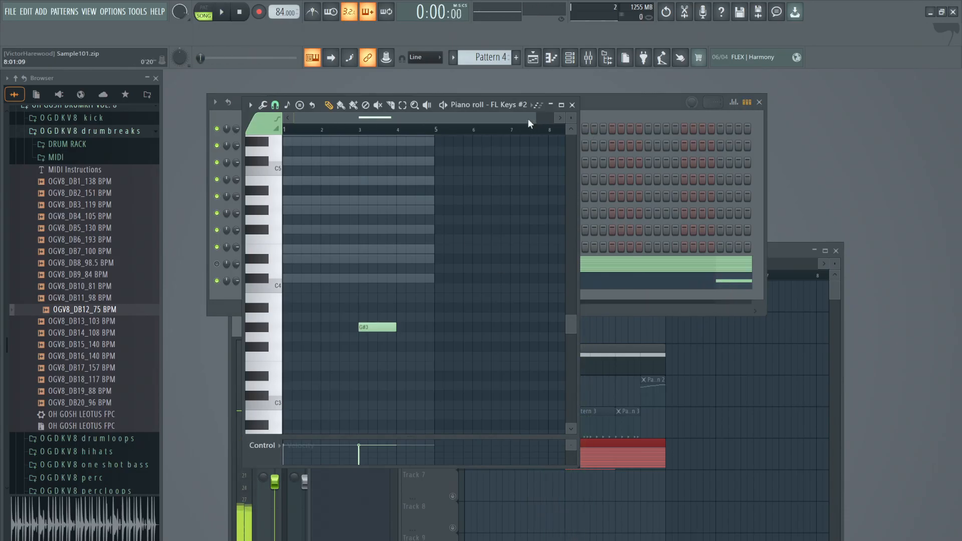
drag(539, 119, 553, 119)
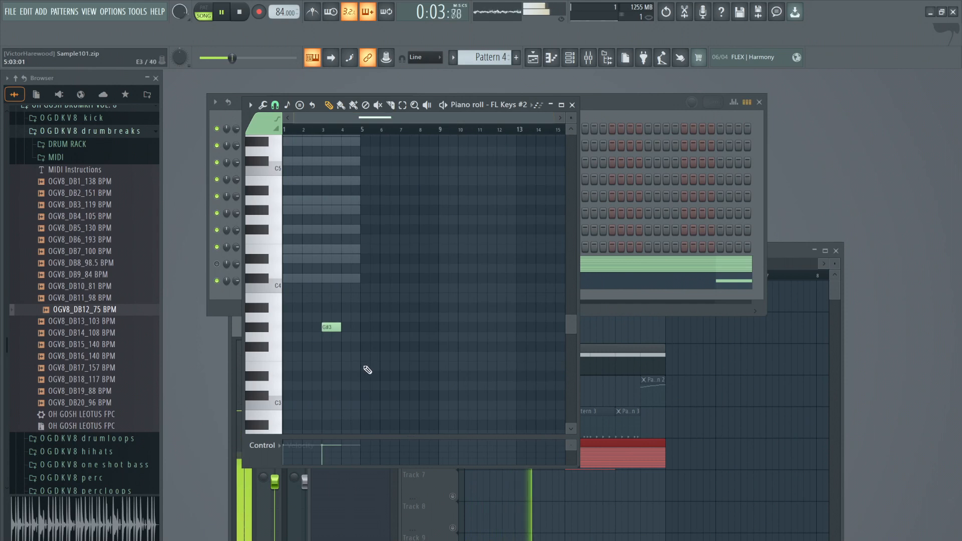
Replay the song and unmute playlist Track 6 so the FL Keys #2 note in Pattern 4 sounds.
right_click(331, 330)
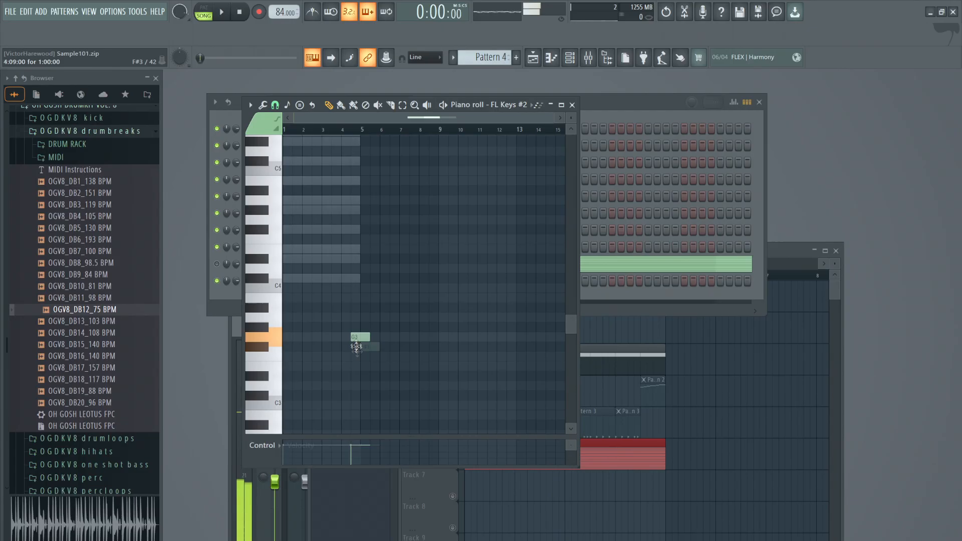
key(space)
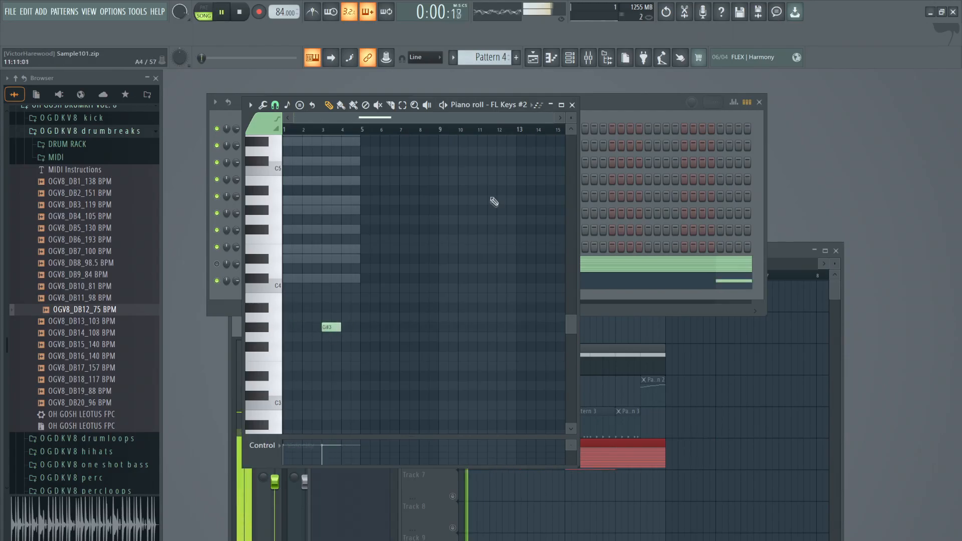
drag(550, 120, 442, 119)
click(718, 496)
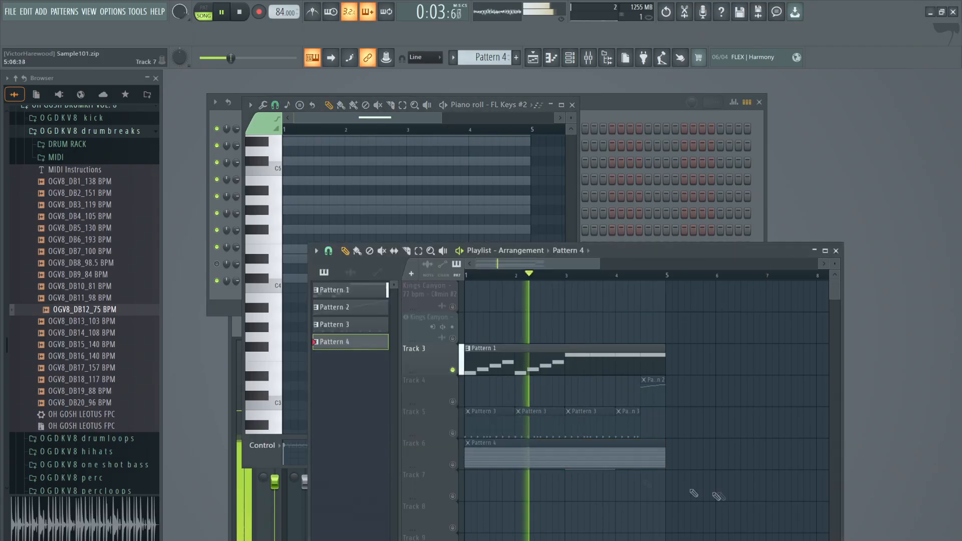
click(453, 463)
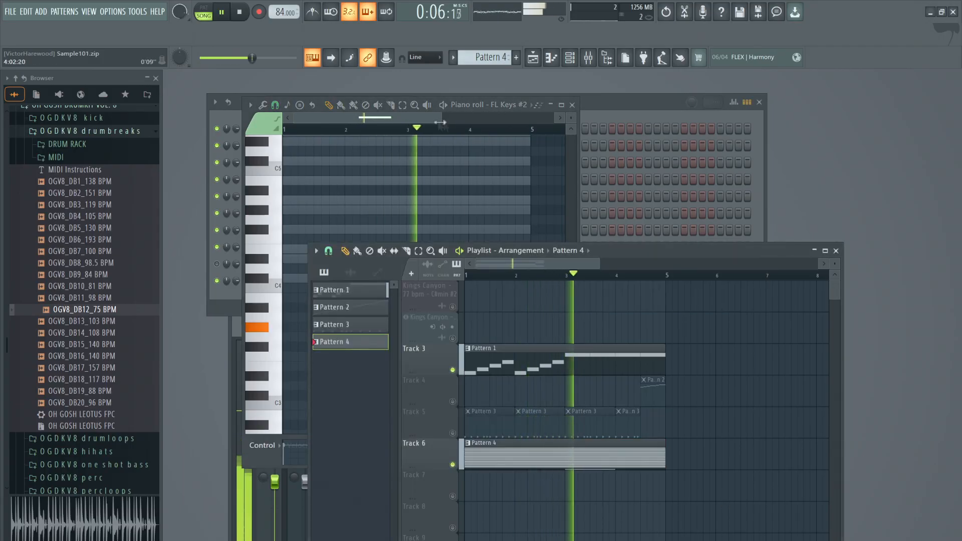
Move the FL Keys #2 note to A3 on the second beat of bar 3 and shorten it to one beat.
click(438, 327)
key(space)
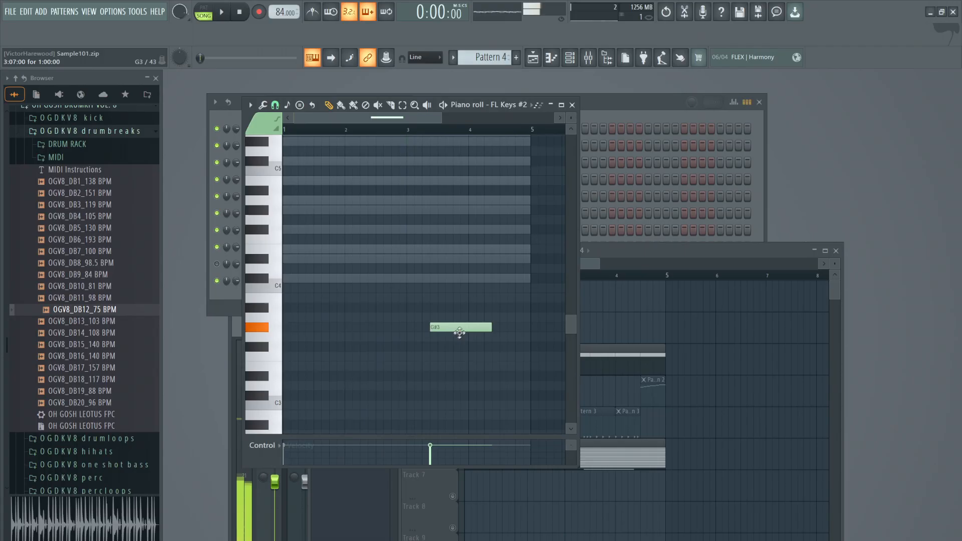
drag(467, 325, 471, 309)
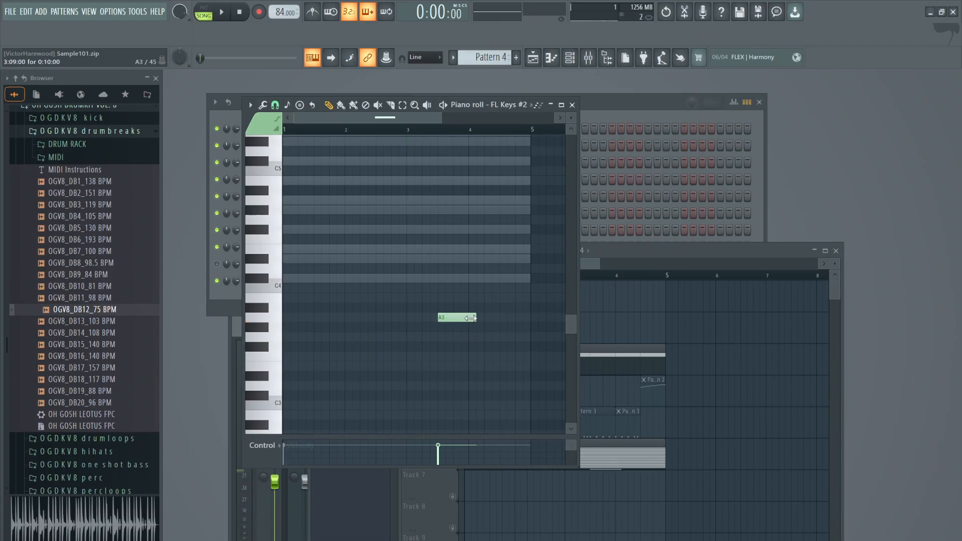
key(space)
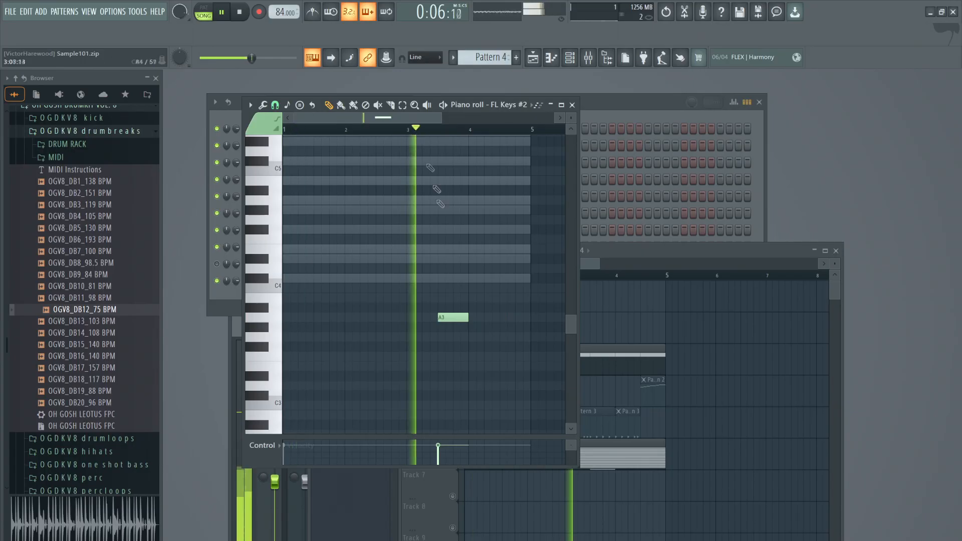
drag(445, 317, 429, 314)
key(space)
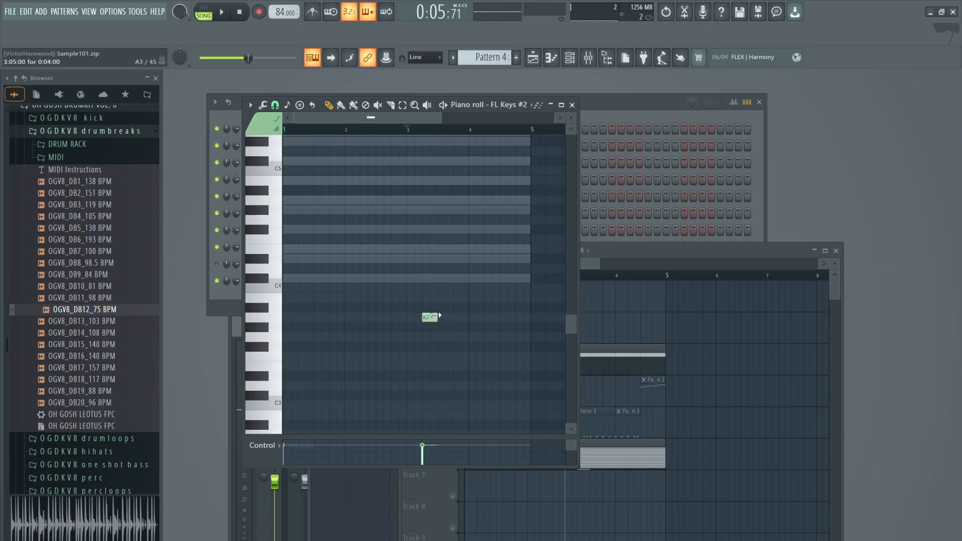
Add one-beat A3 notes on beat 4 of bar 3 and on beats 2 and 4 of bar 4.
key(space)
click(457, 317)
click(497, 317)
key(space)
drag(501, 319, 493, 319)
key(space)
click(516, 318)
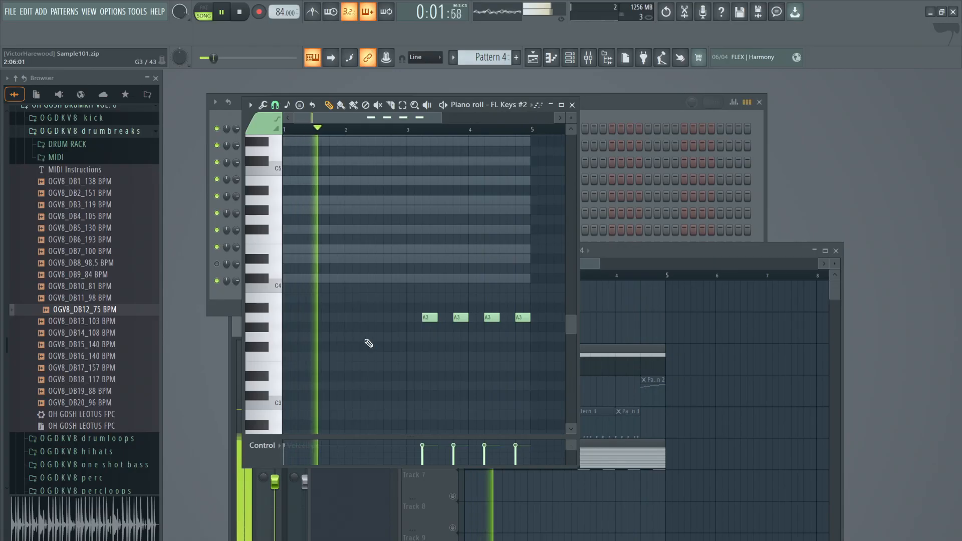
Add a one-beat F#3 note at the start of bar 1 and a G#3 note at the start of bar 2 while replaying.
key(space)
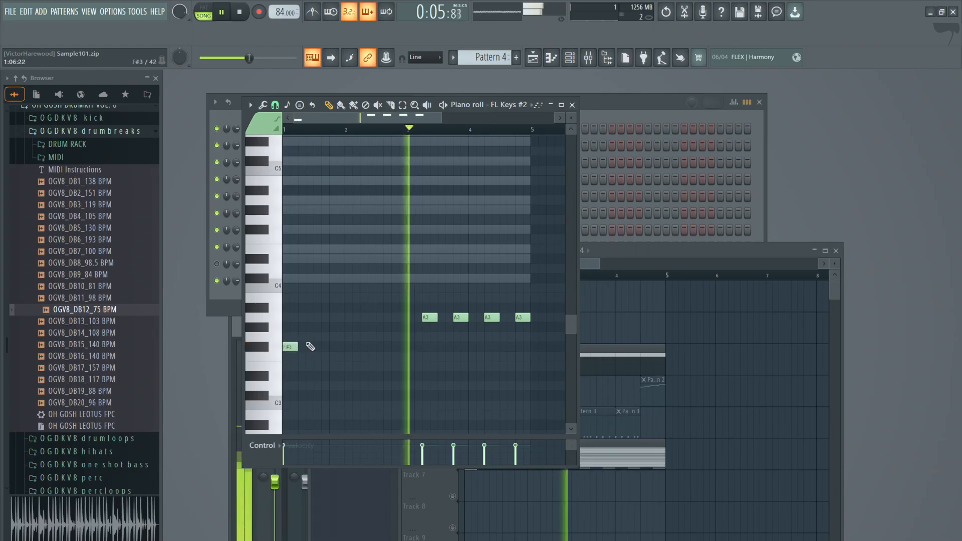
key(space)
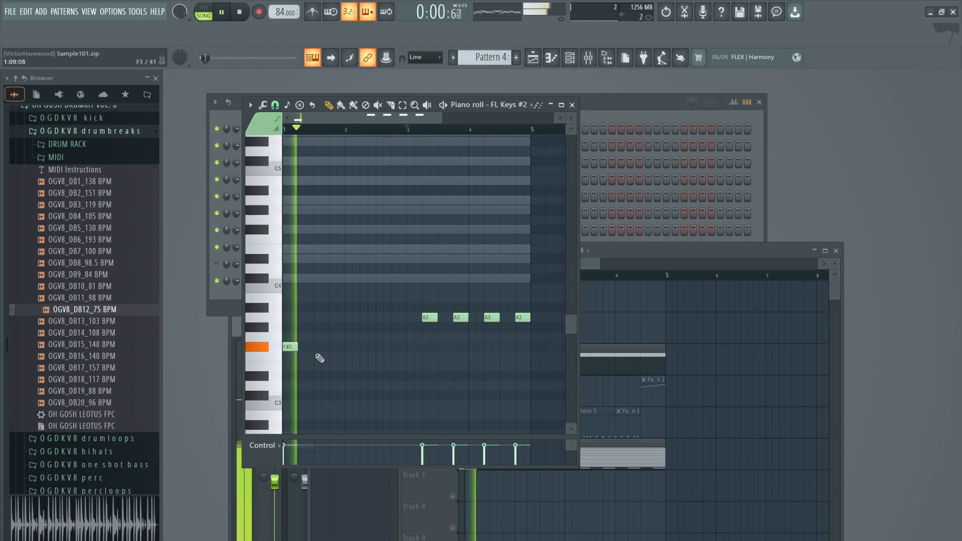
mouse_move(285, 347)
mouse_down()
mouse_move(284, 384)
mouse_move(286, 344)
mouse_up()
key(space)
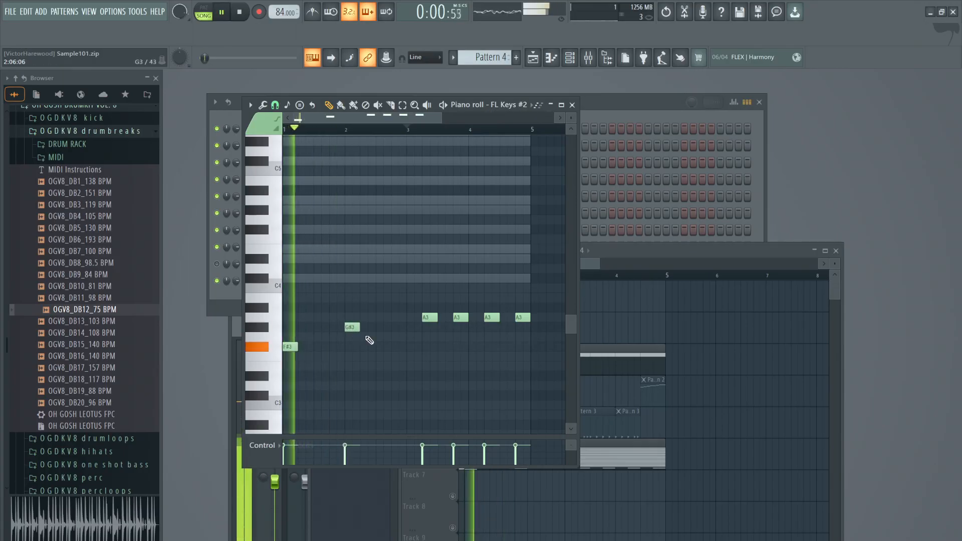
key(space)
key(space)
Delete the F#3 note from bar 1 and move the G#3 note to beat 3 of bar 1.
drag(289, 347, 320, 347)
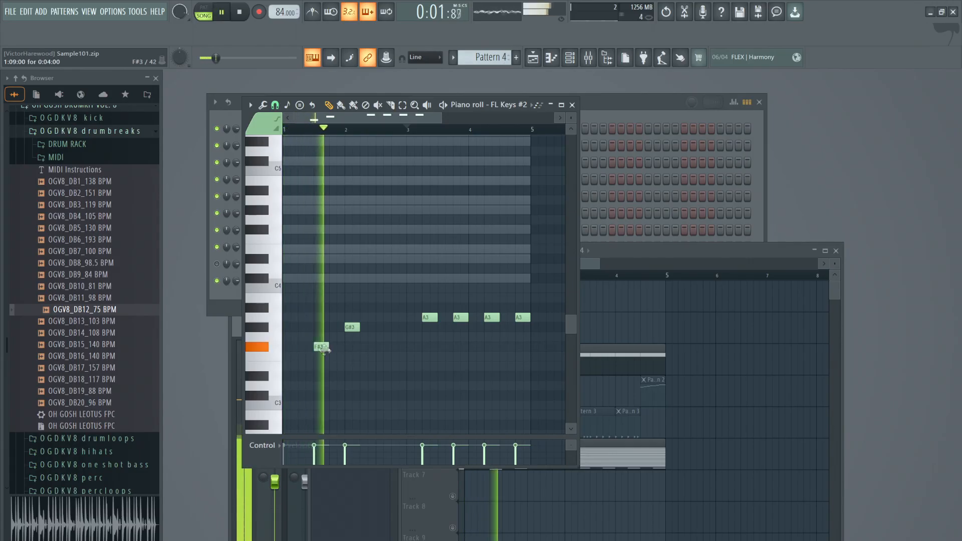
key(space)
right_click(323, 349)
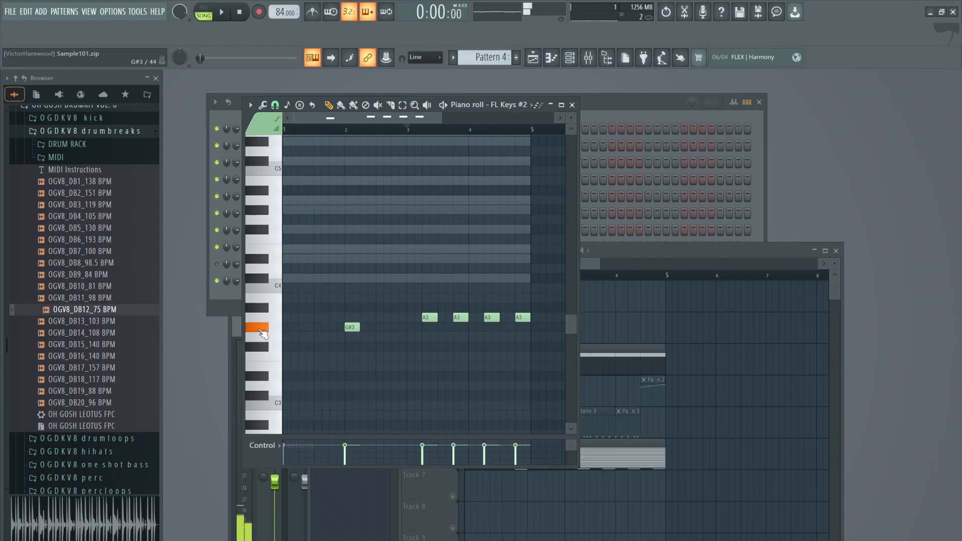
key(space)
drag(352, 327, 321, 327)
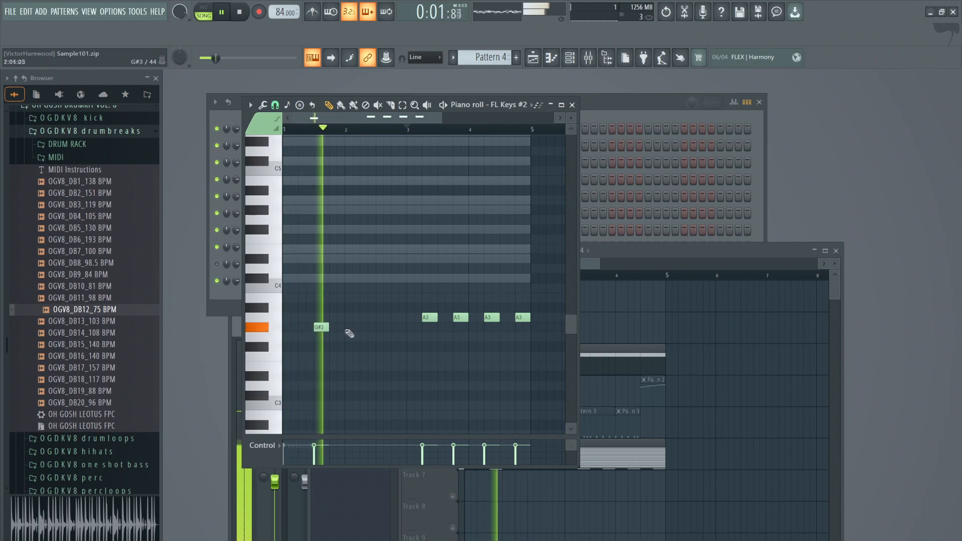
Add F#3 on beat 4 of bar 1, and repeat the G#3 and F#3 pair on beats 3 and 4 of bar 2.
key(space)
key(space)
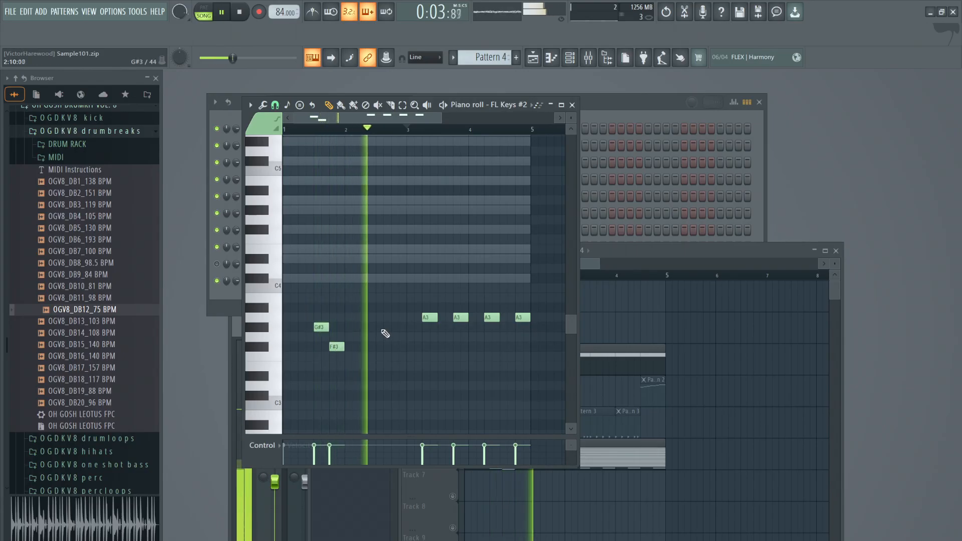
click(383, 328)
click(399, 346)
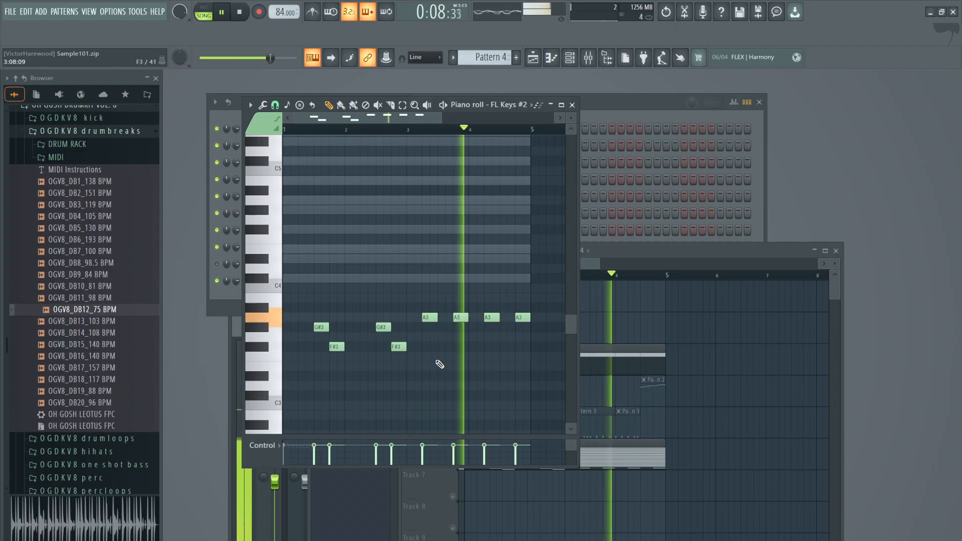
key(space)
Close the piano roll and add a FLEX instrument to the channel rack.
click(572, 106)
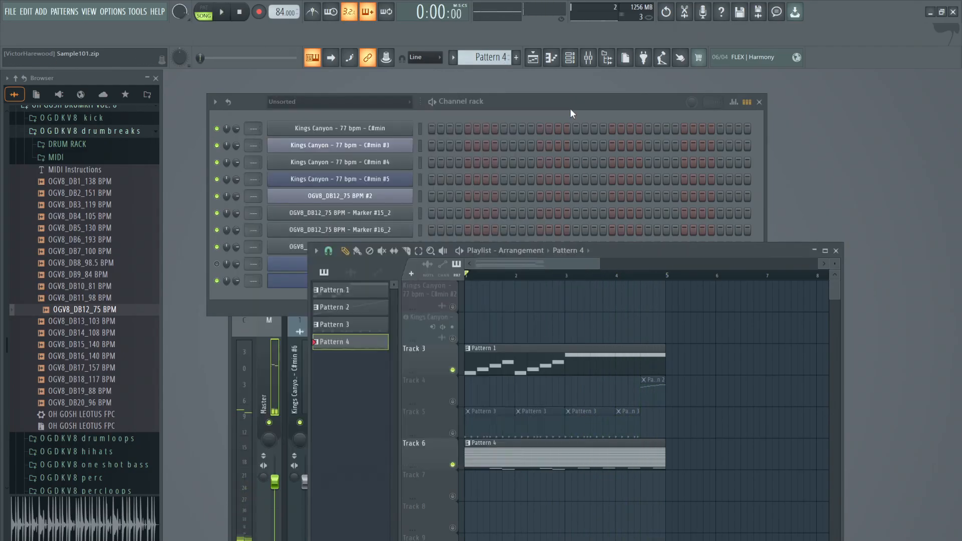
click(548, 104)
right_click(383, 283)
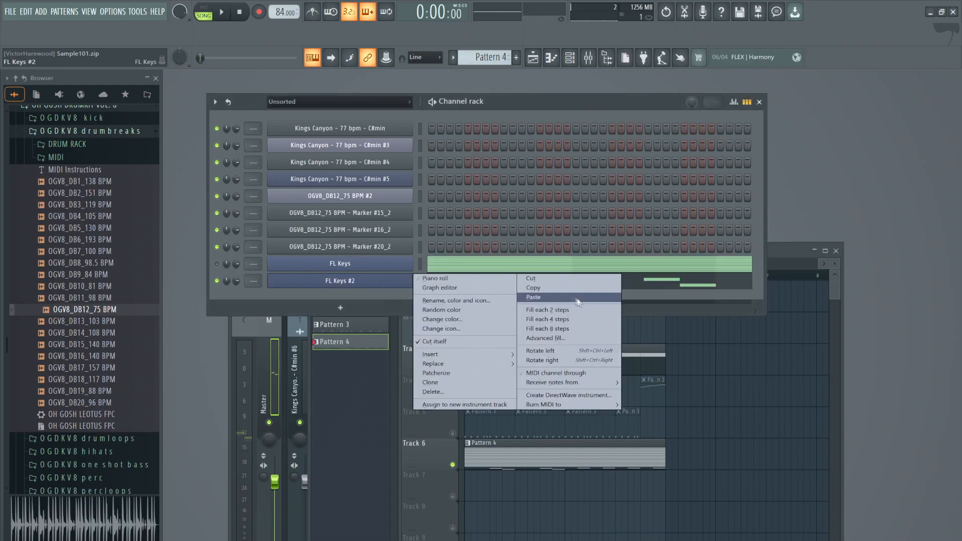
click(340, 307)
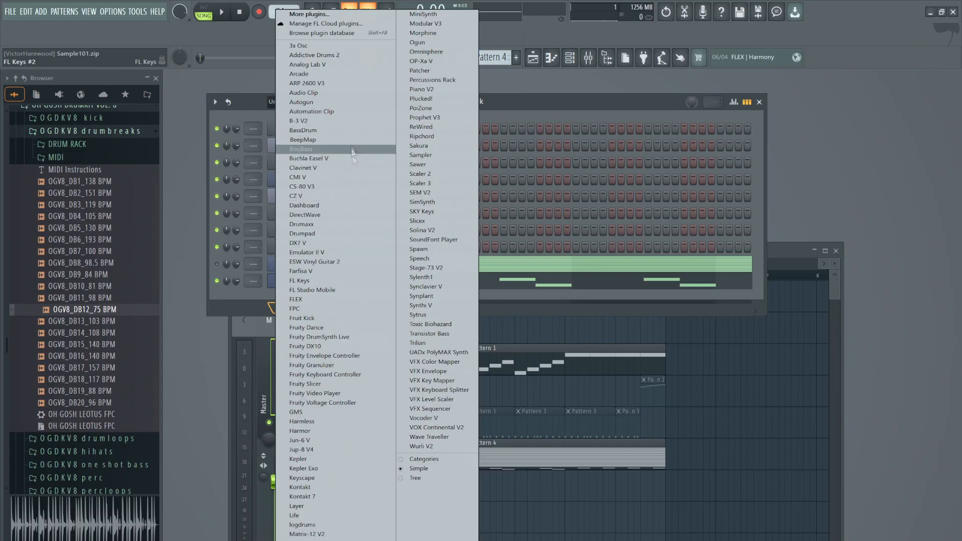
click(358, 301)
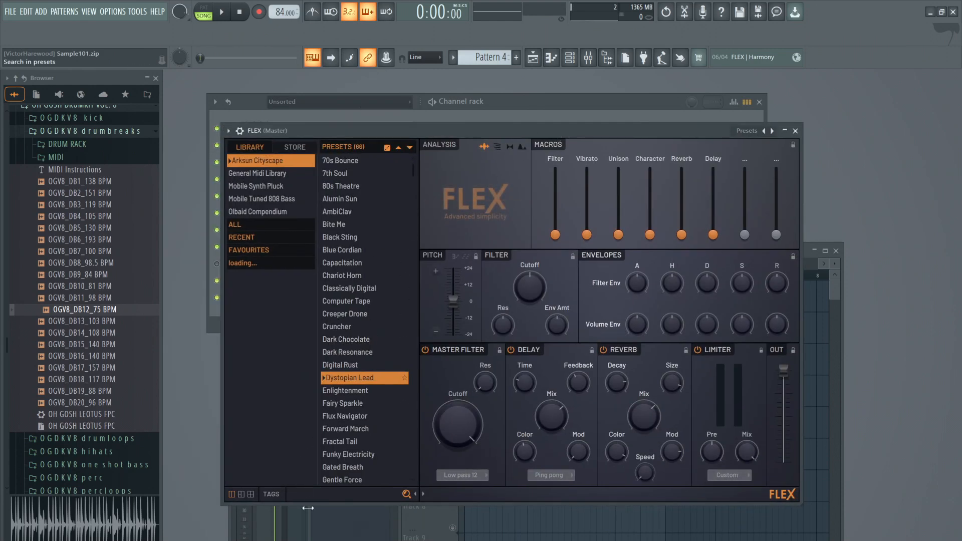
Search the FLEX presets for "sine" and load Sine Wave from the General Midi Library.
click(310, 497)
text(sine)
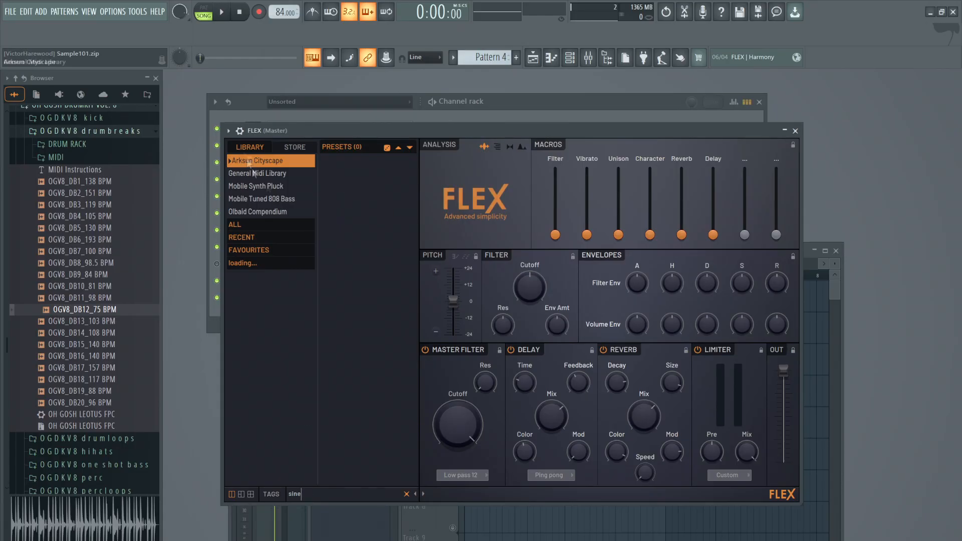
click(272, 174)
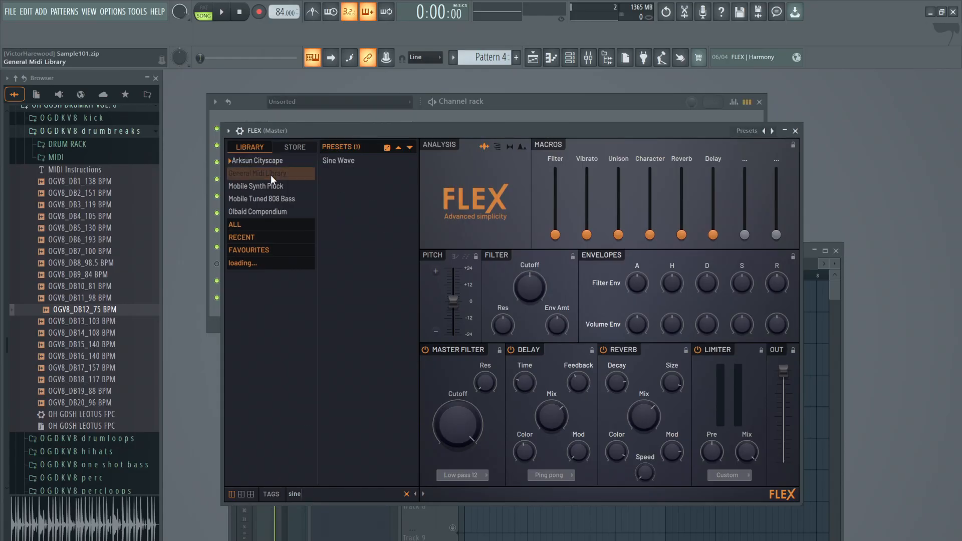
click(347, 159)
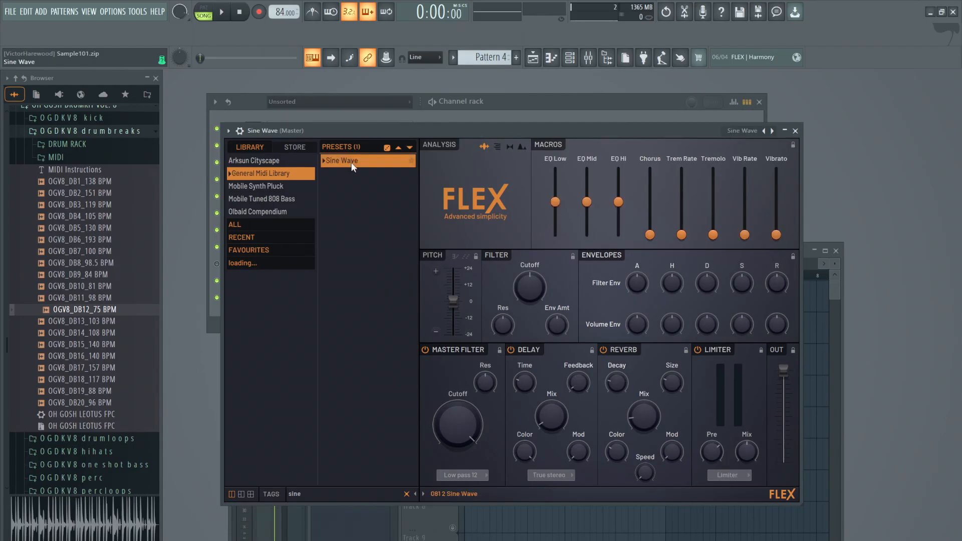
click(794, 131)
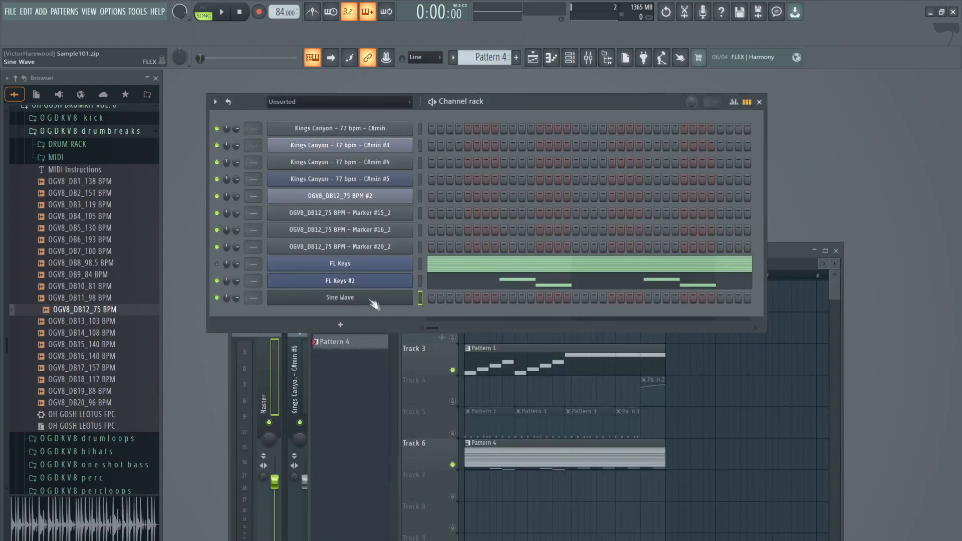
Cut the FL Keys #2 notes in Pattern 4 and paste them into the Sine Wave channel.
right_click(363, 282)
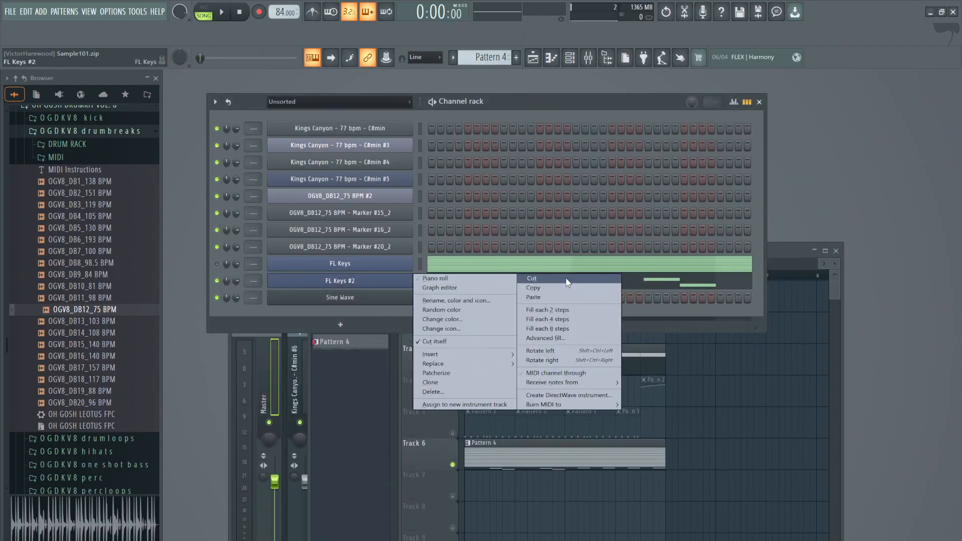
click(567, 282)
right_click(344, 298)
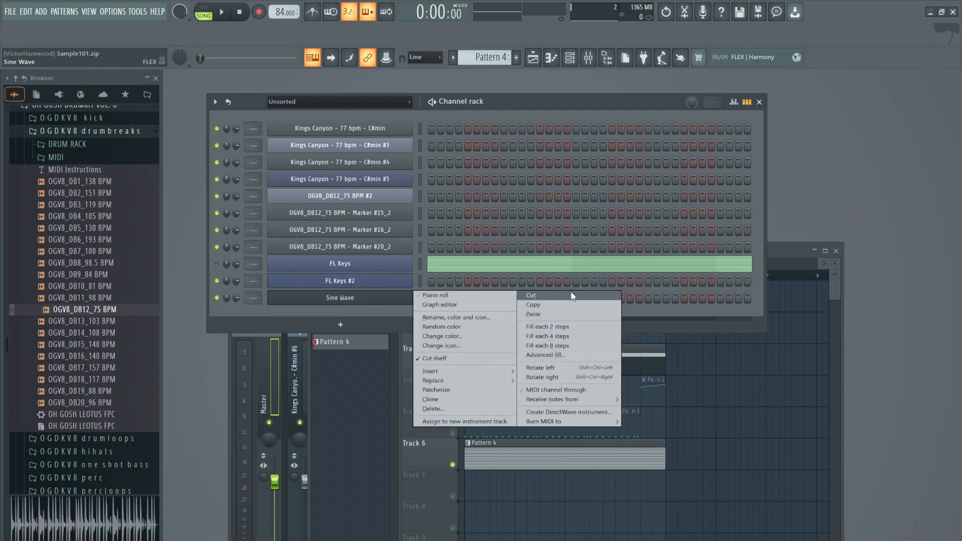
click(577, 320)
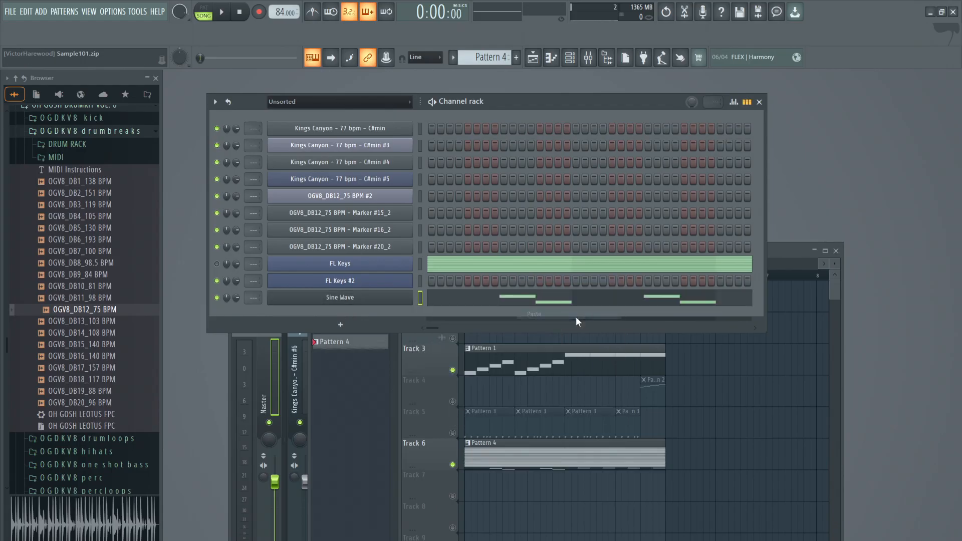
Transpose the Sine Wave notes down one octave and audition Pattern 4 in pattern mode.
click(240, 13)
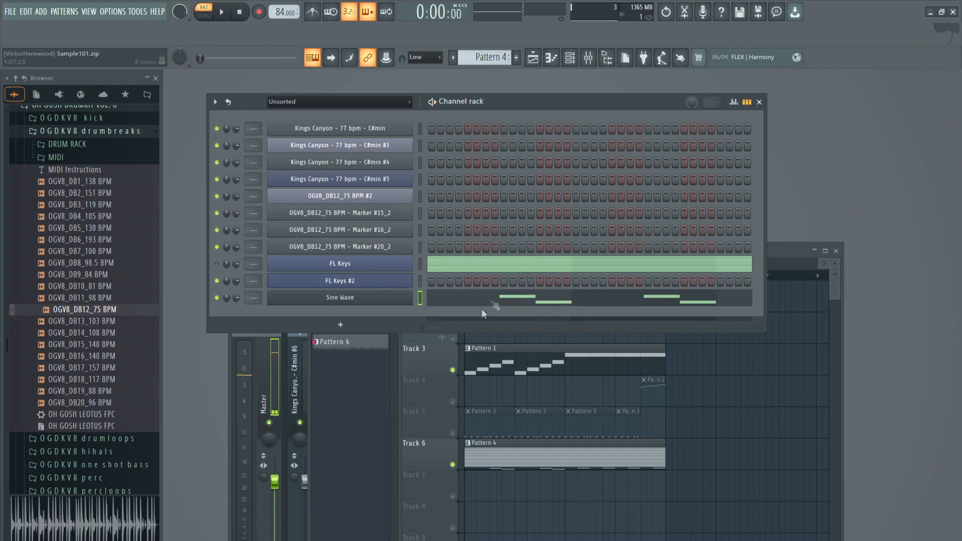
click(535, 300)
key(ctrl+Down)
key(space)
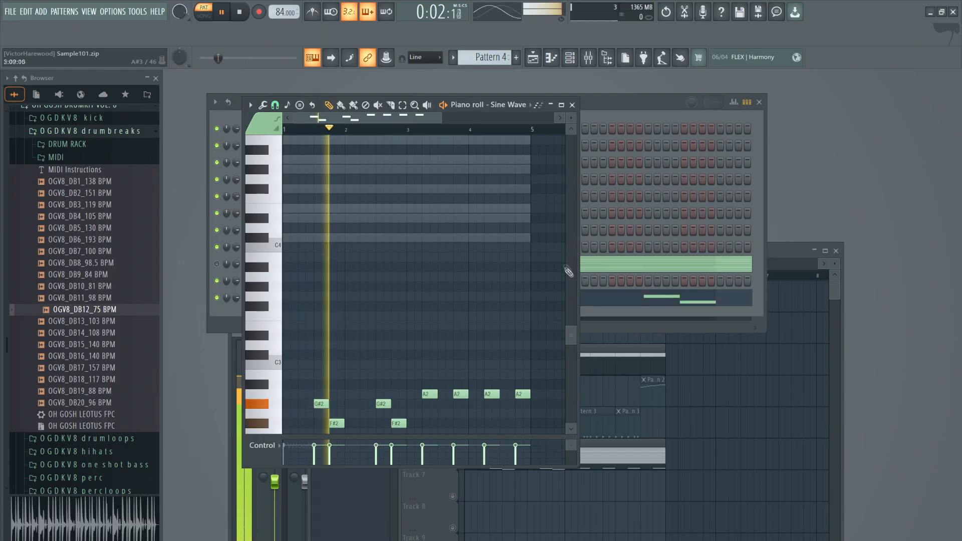
click(572, 105)
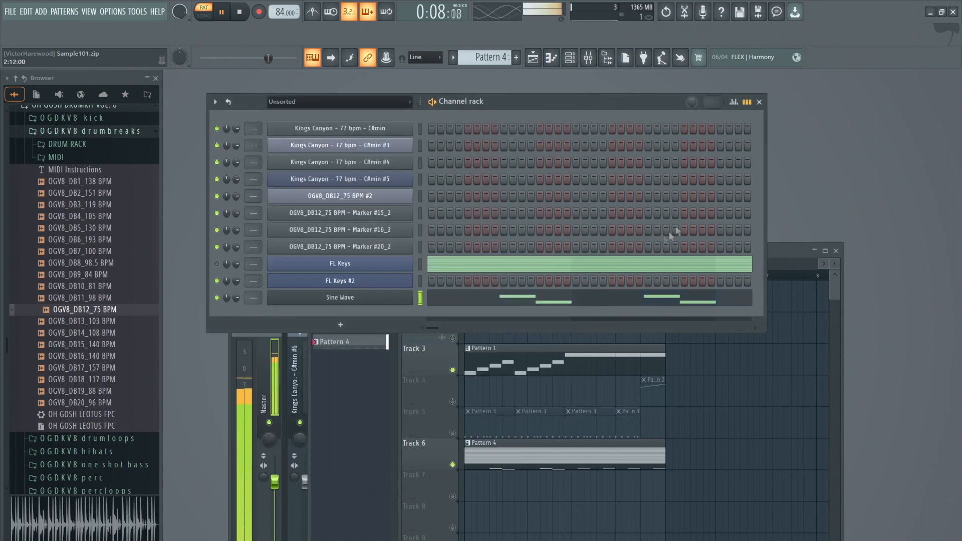
key(space)
Cut the Sine Wave notes from Pattern 4 and paste them into the Sine Wave channel of Pattern 5.
right_click(381, 300)
click(562, 297)
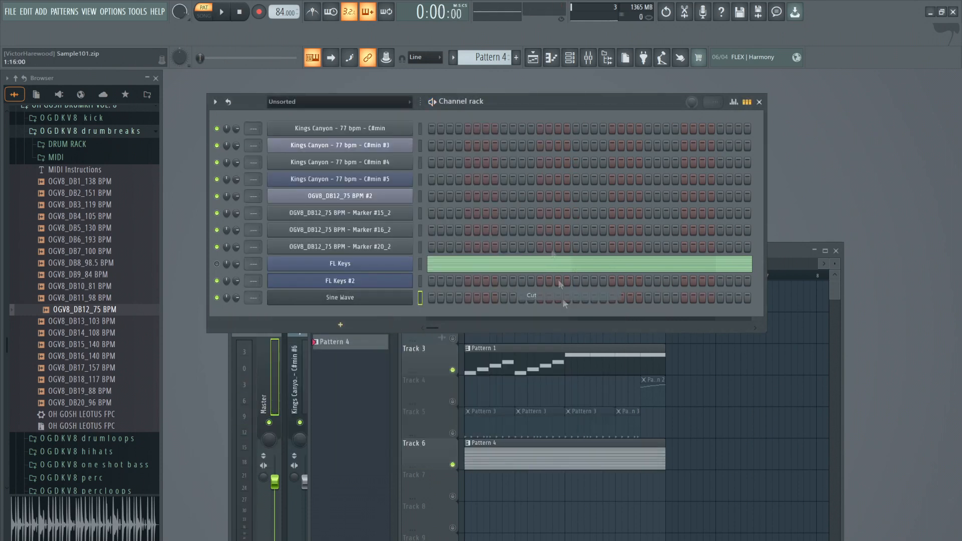
scroll(486, 57, down, 1)
right_click(372, 298)
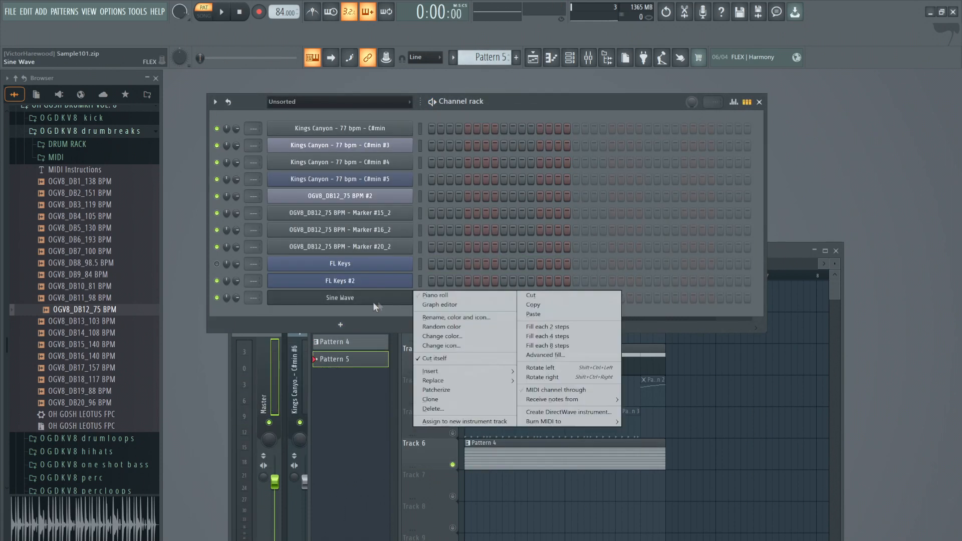
click(551, 321)
Place Pattern 5 at bar 1 on playlist Track 7, unmute that track and mute Track 6.
click(578, 513)
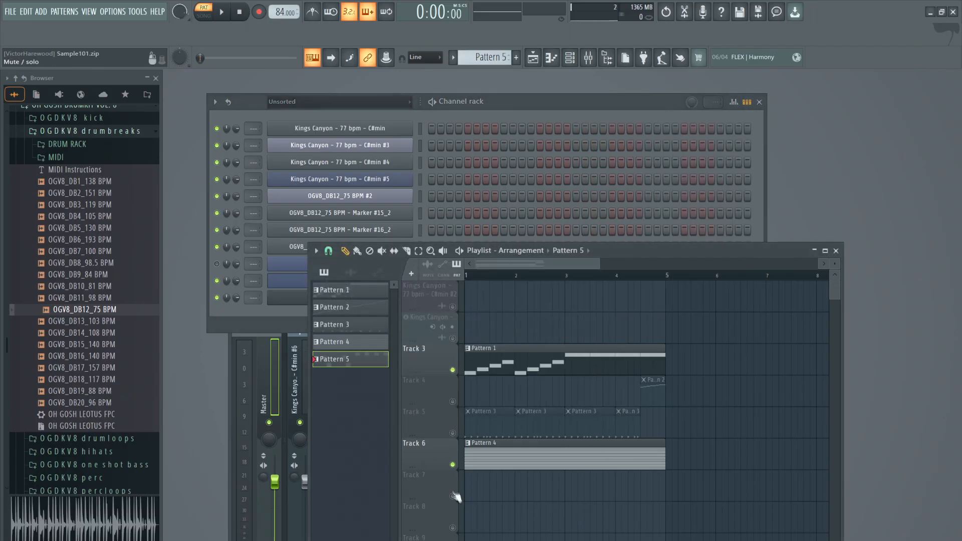
click(452, 496)
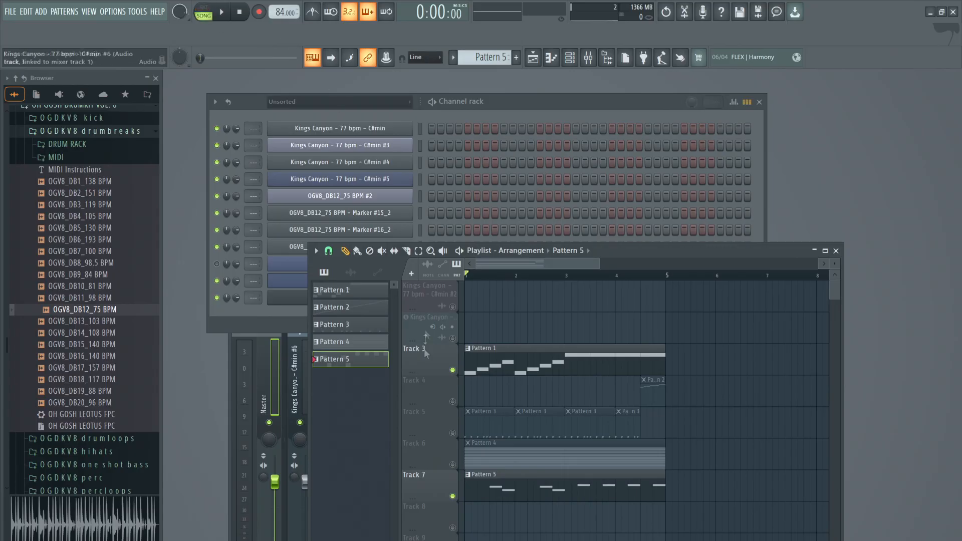
Audition the Pattern 5 bass with Pattern 1, unmute playlist Tracks 5 and 4, and play the full arrangement.
key(space)
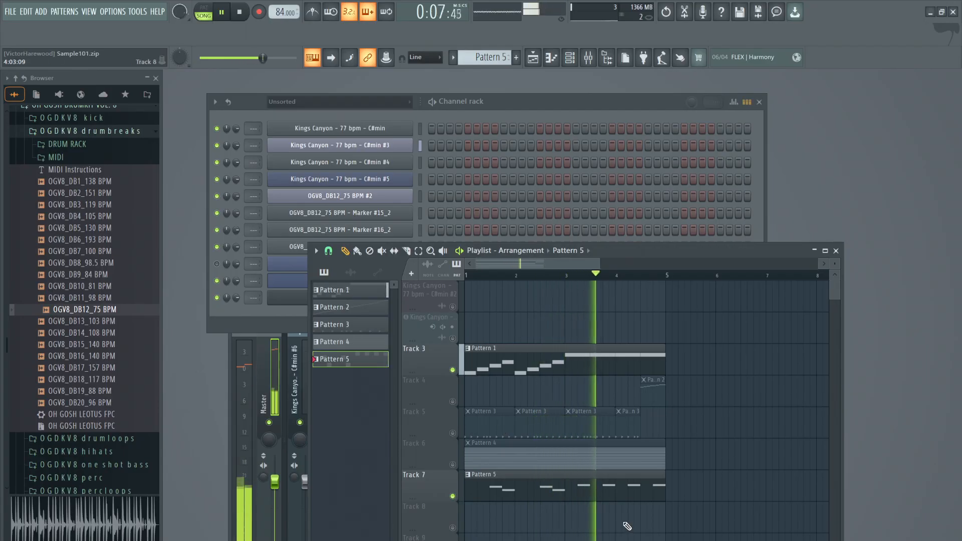
key(space)
click(452, 432)
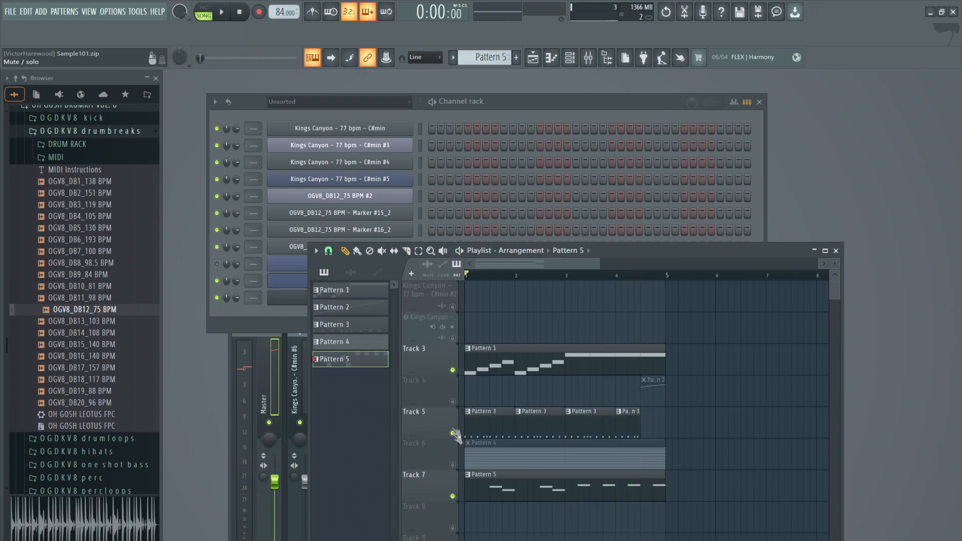
click(452, 401)
key(space)
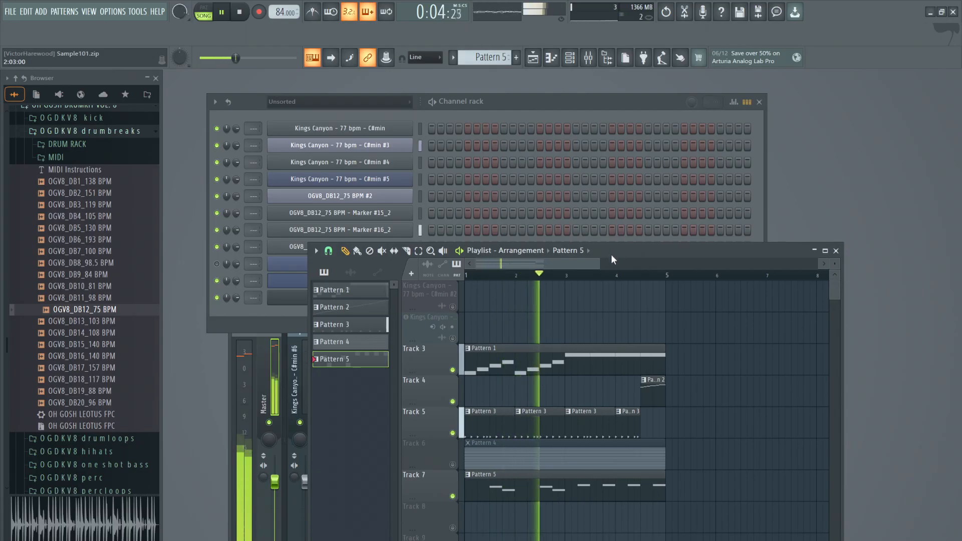
click(240, 12)
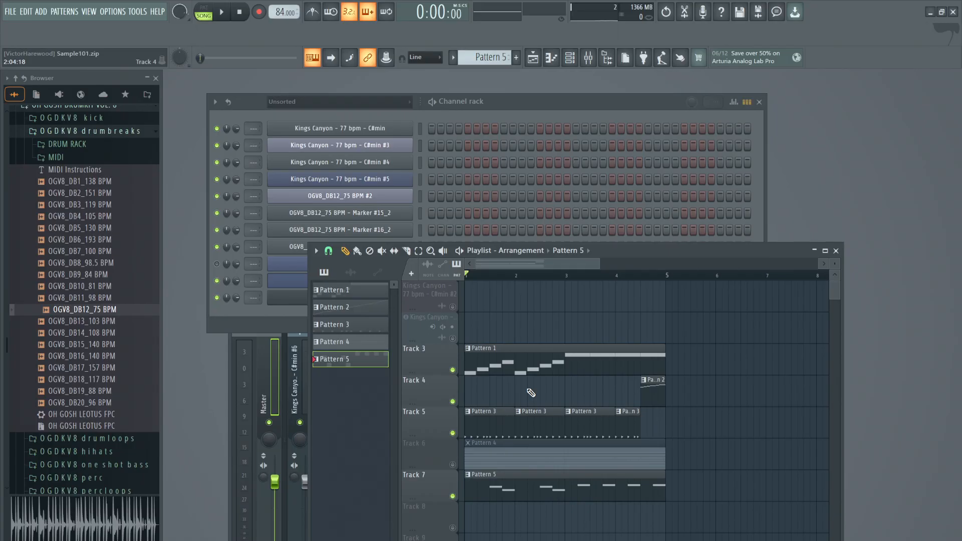
Close the playlist and export the project as zipped loop package Sample101 in Summer Samples, replacing the existing file despite duplicate sample names.
click(835, 251)
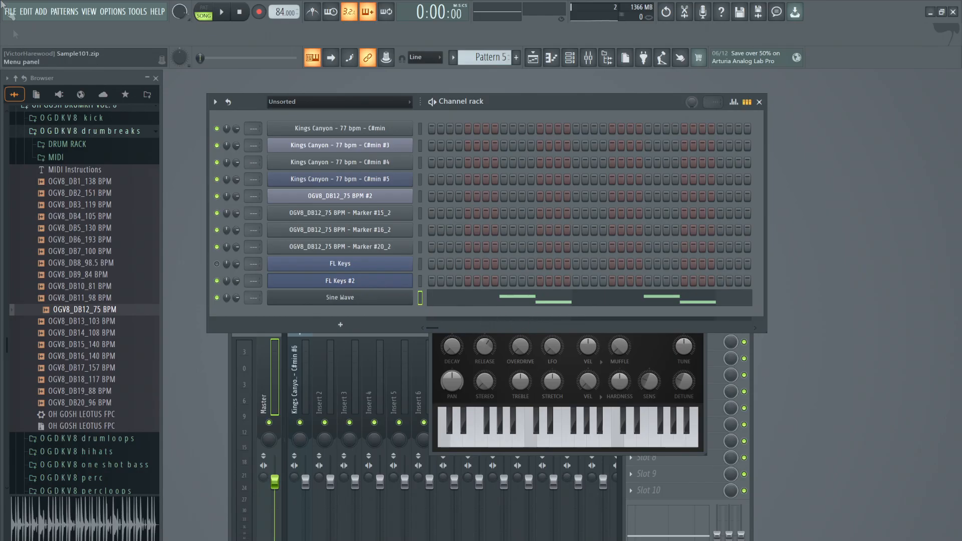
click(13, 15)
mouse_move(39, 120)
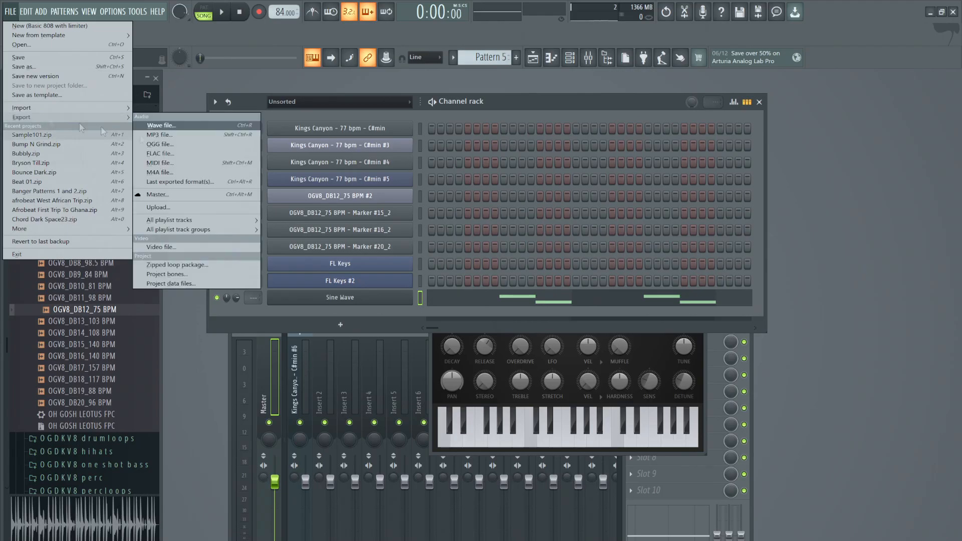
click(220, 264)
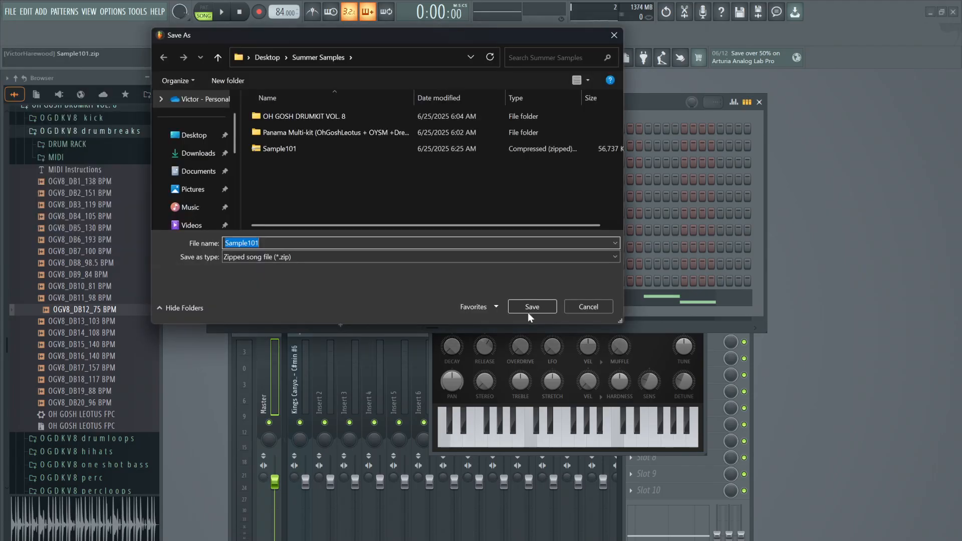
click(531, 306)
click(506, 294)
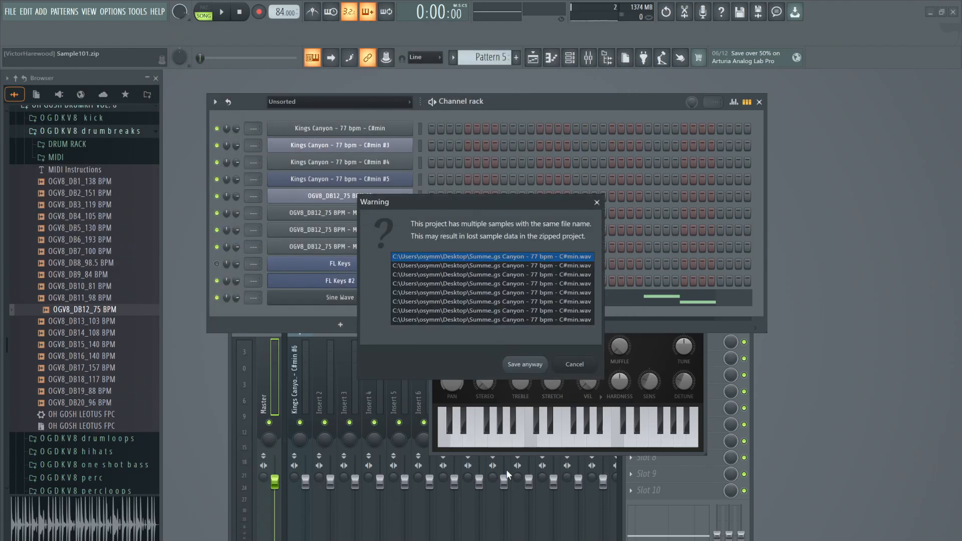
click(525, 364)
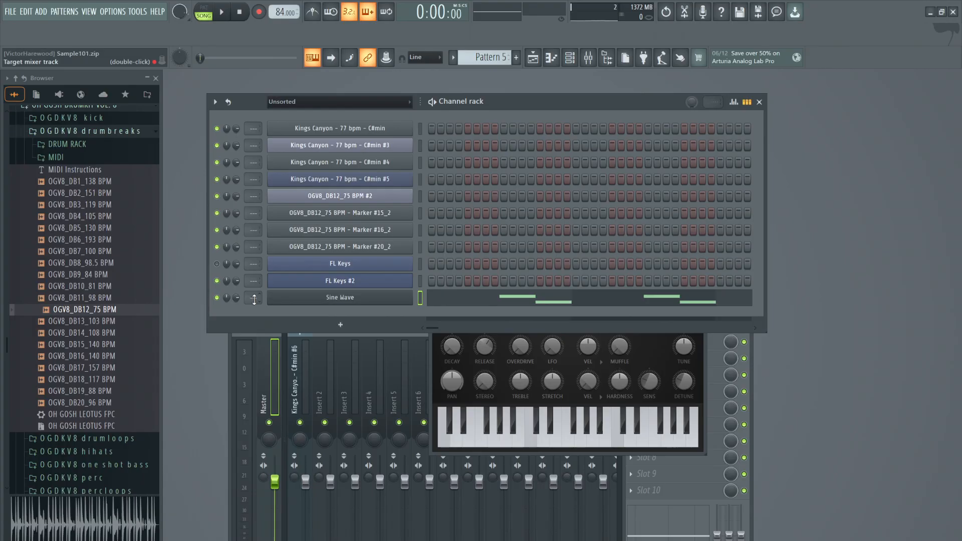
Route the Sine Wave channel to mixer track 3 and lower that track's volume to just under 77% while the song plays.
scroll(253, 297, up, 2)
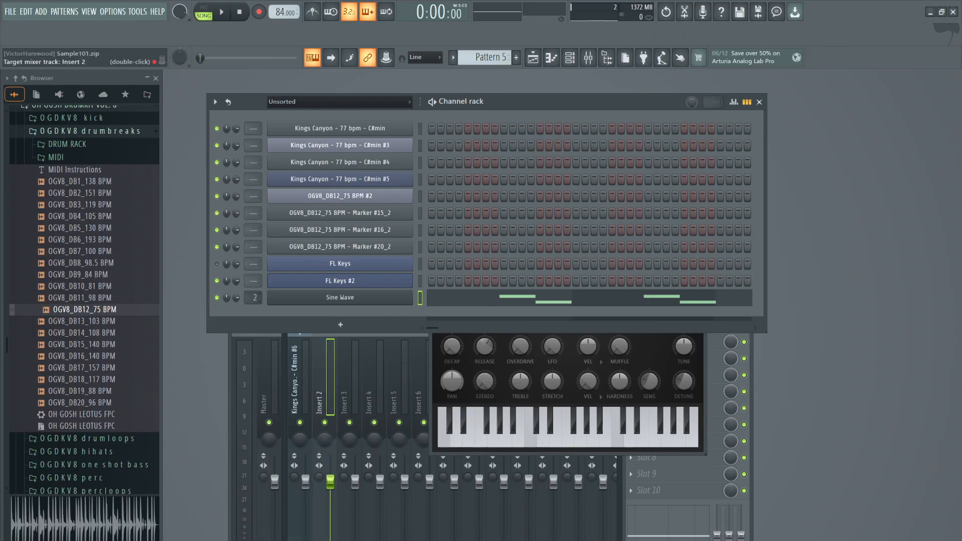
scroll(253, 297, up, 1)
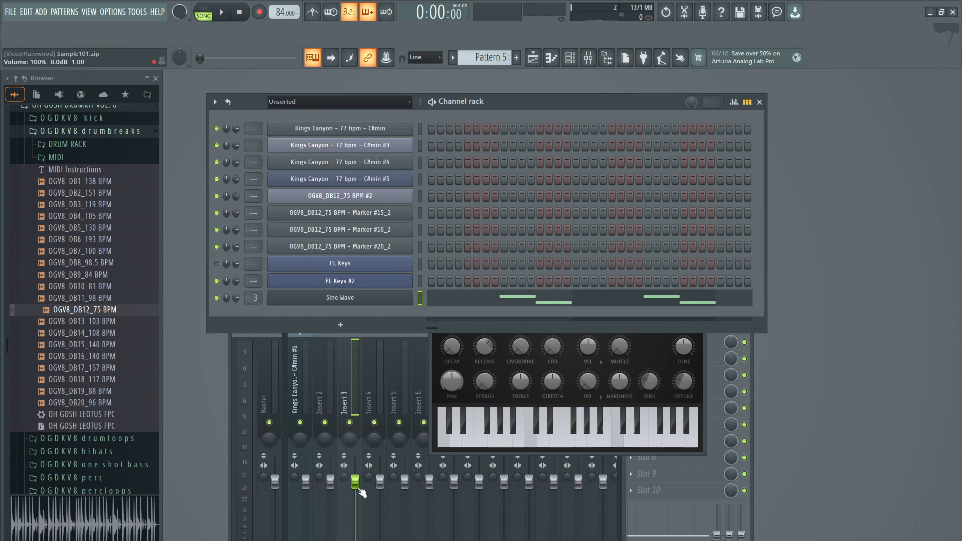
drag(355, 481, 355, 487)
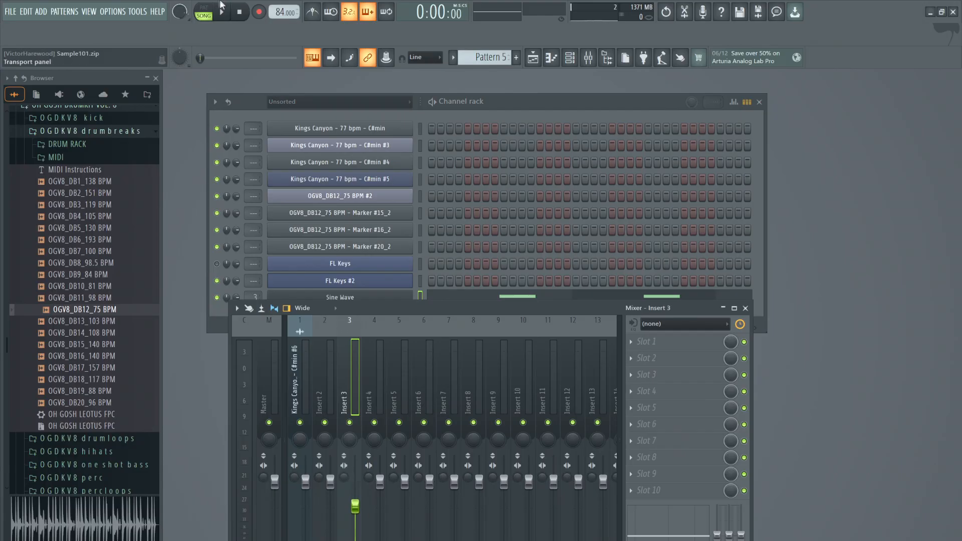
key(space)
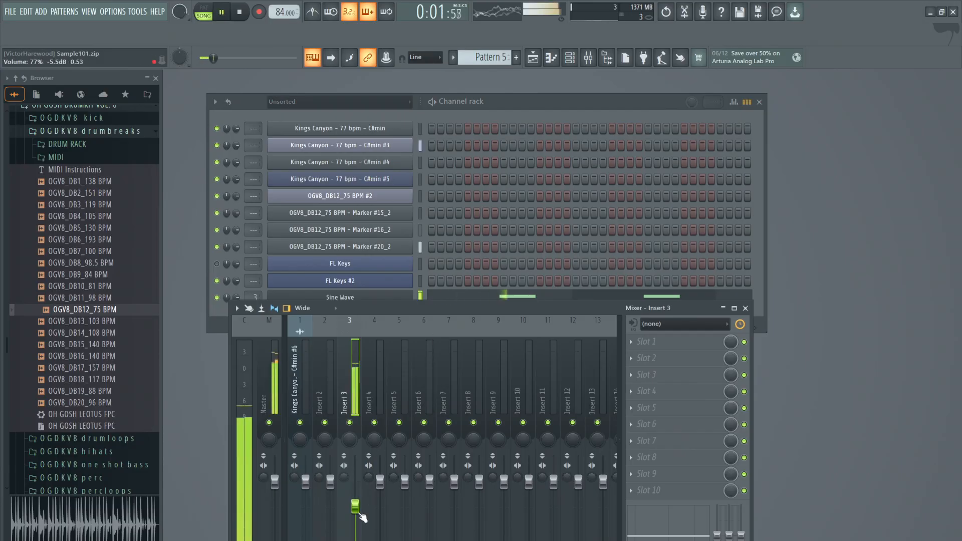
drag(356, 510, 356, 513)
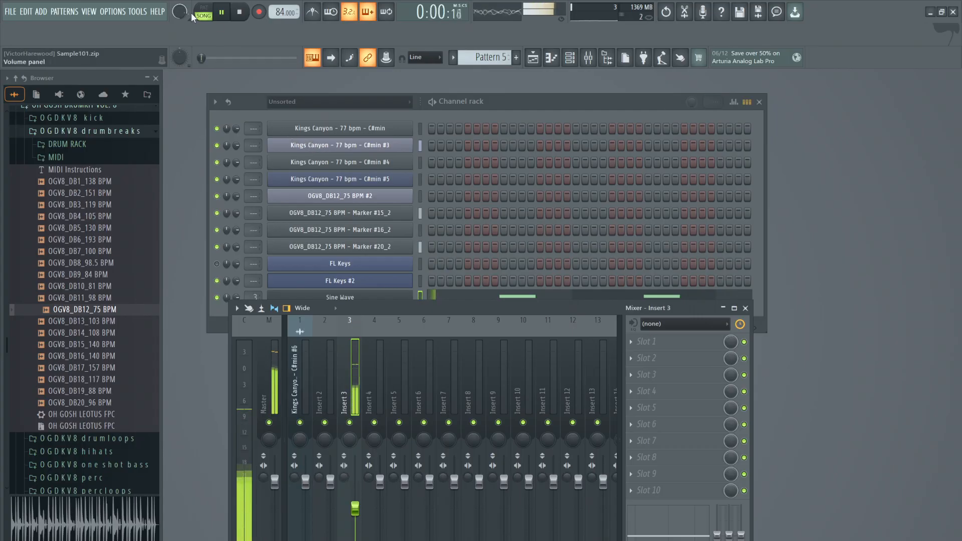
click(241, 14)
Start a Wave file export and browse from the Desktop to the Summer Samples folder.
click(10, 13)
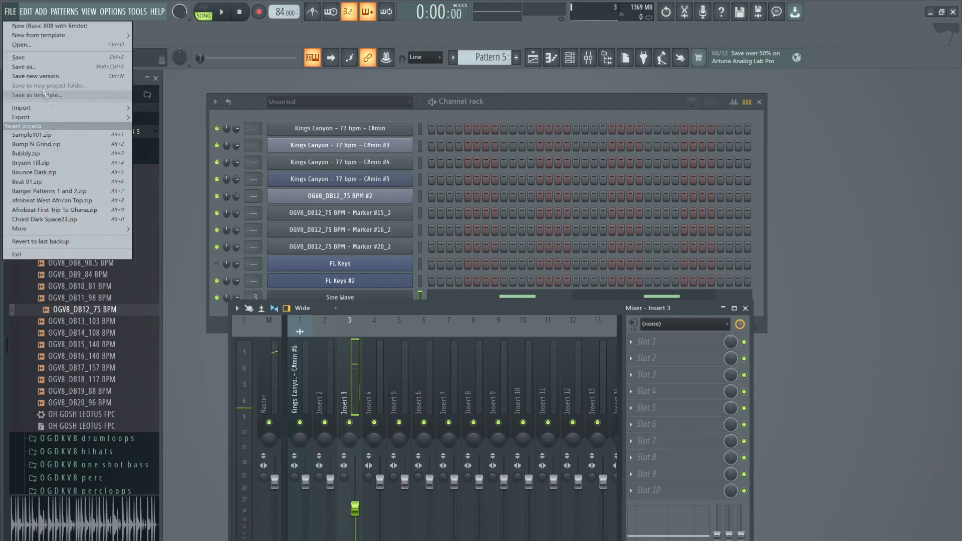
mouse_move(28, 118)
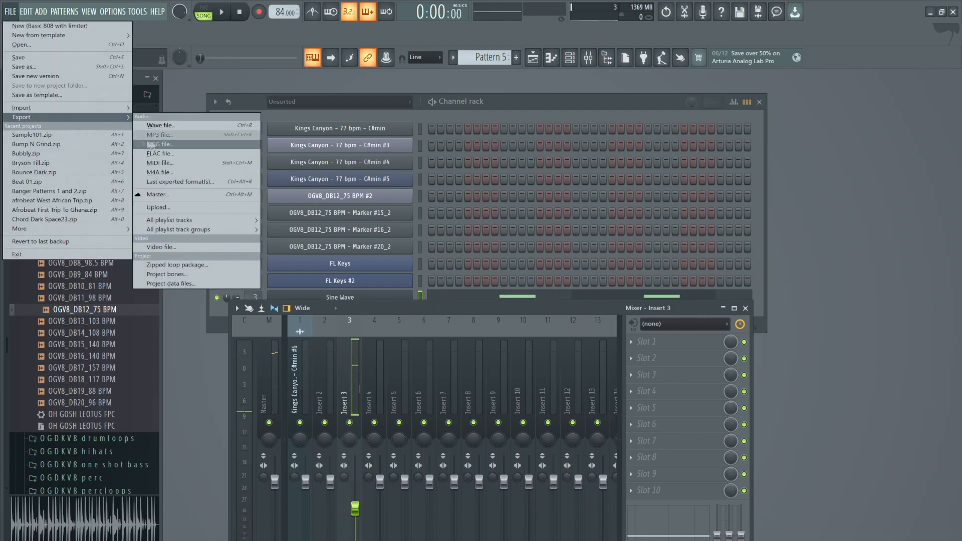
click(171, 130)
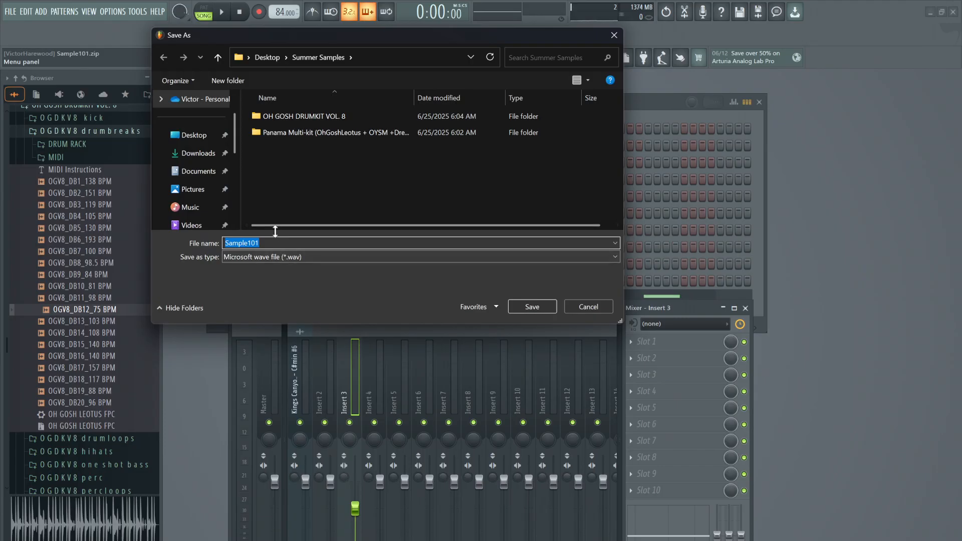
click(188, 135)
scroll(366, 153, down, 3)
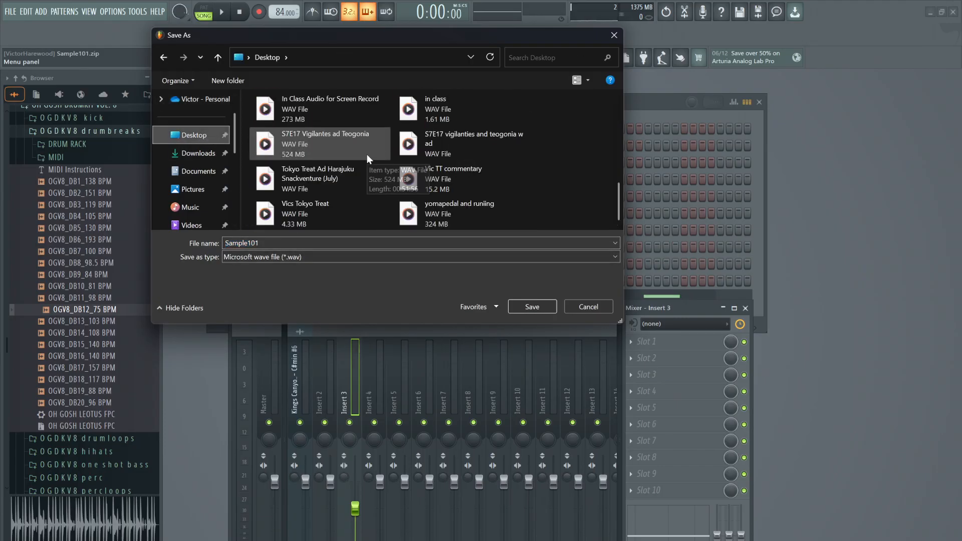
scroll(326, 174, up, 2)
scroll(326, 174, down, 1)
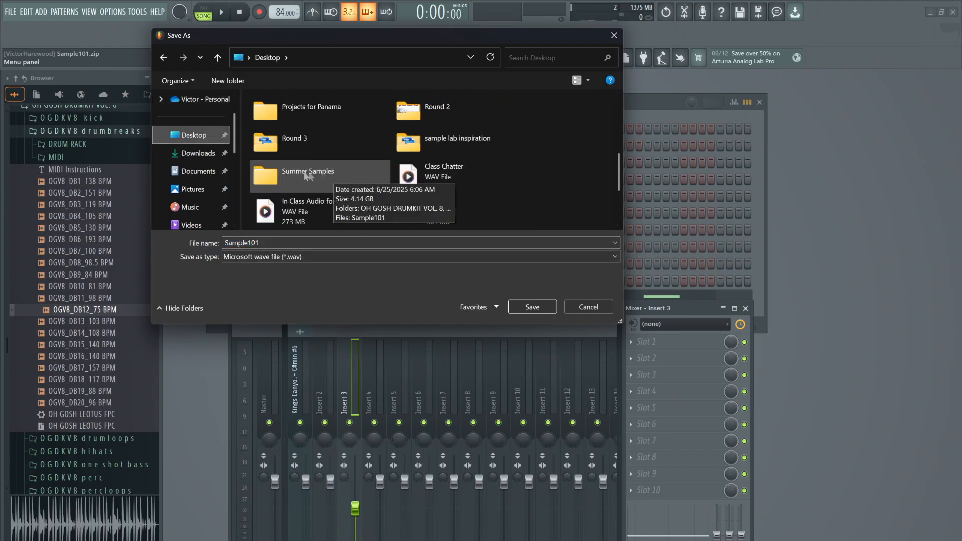
double_click(326, 175)
Create a new folder named "Finshed Projects" inside Summer Samples.
right_click(356, 185)
mouse_move(433, 306)
click(512, 308)
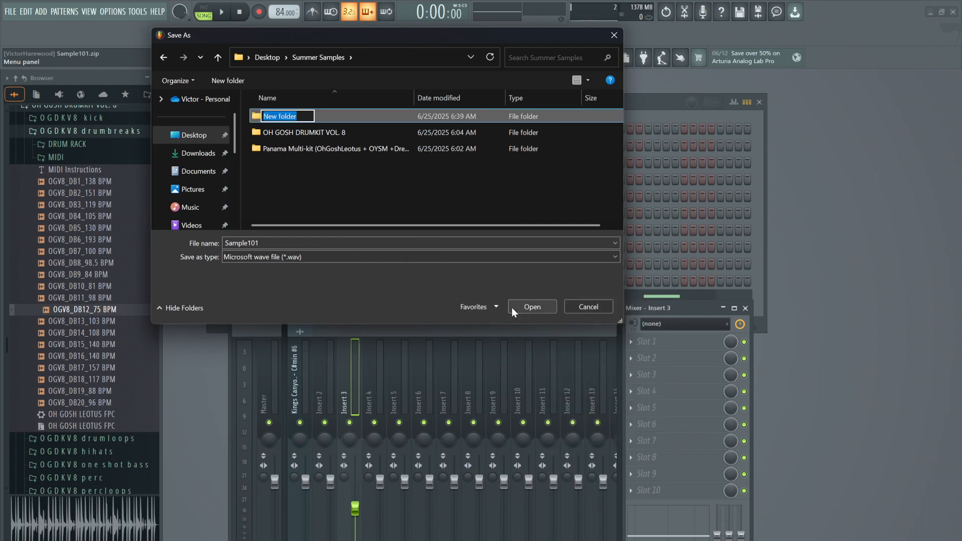
key(BackSpace)
text(Finshed Projects)
key(Return)
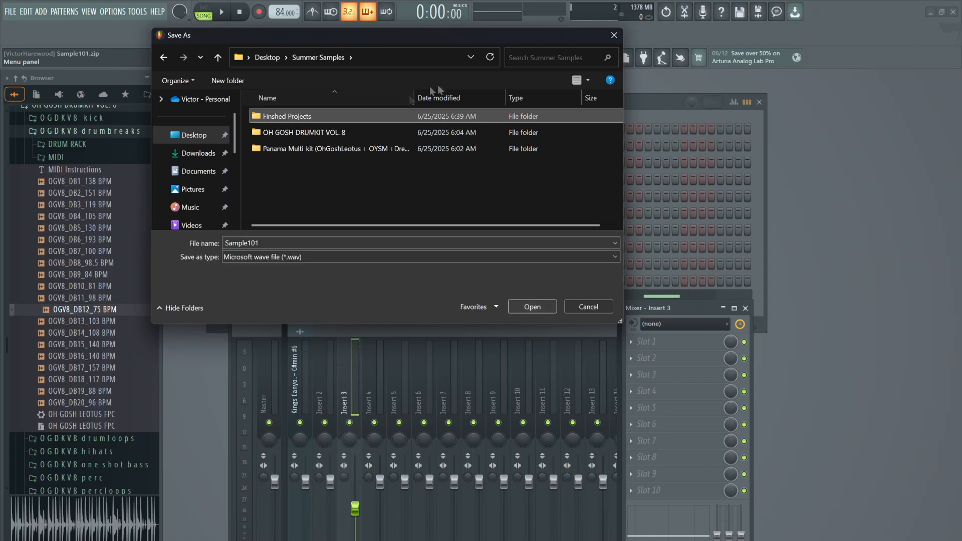
Save the Wave export as Sample101 in the Finshed Projects folder and start rendering.
double_click(346, 116)
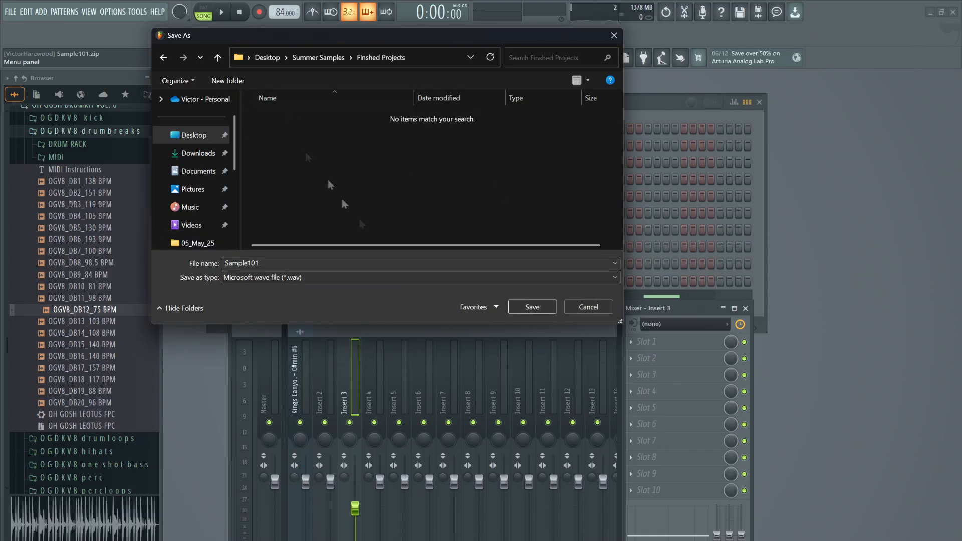
click(531, 307)
click(578, 446)
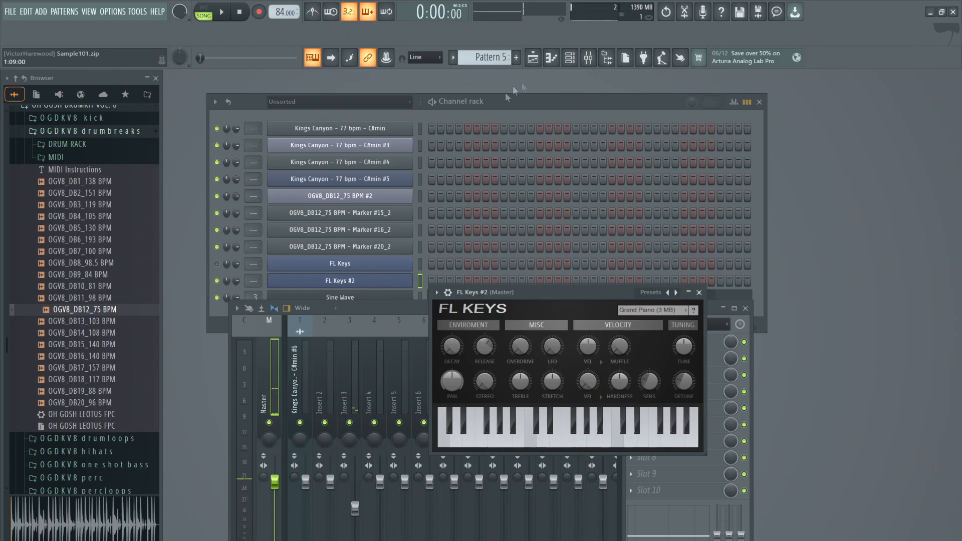
Reopen the playlist, set the time selection to bars 1 through 4, and mute Tracks 5 and 4.
click(533, 57)
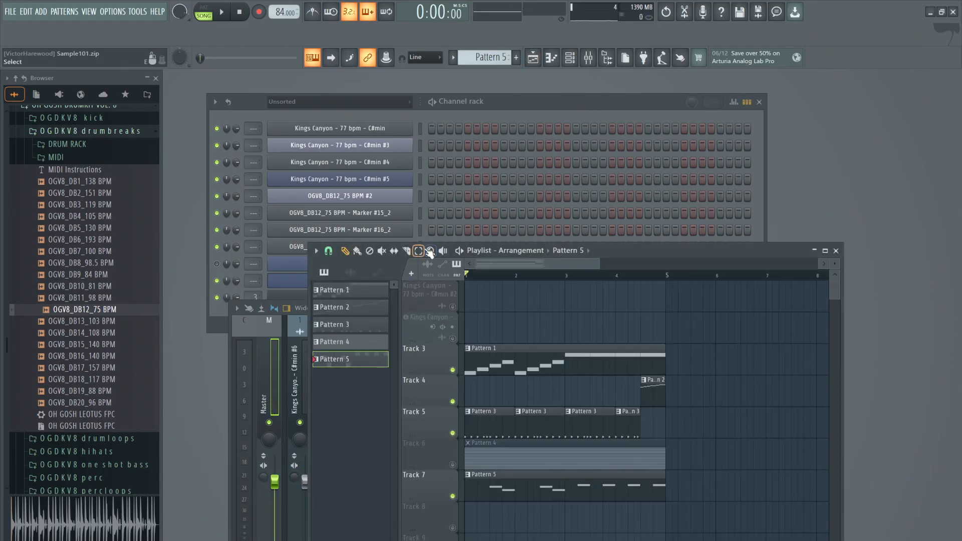
key(ctrl+a)
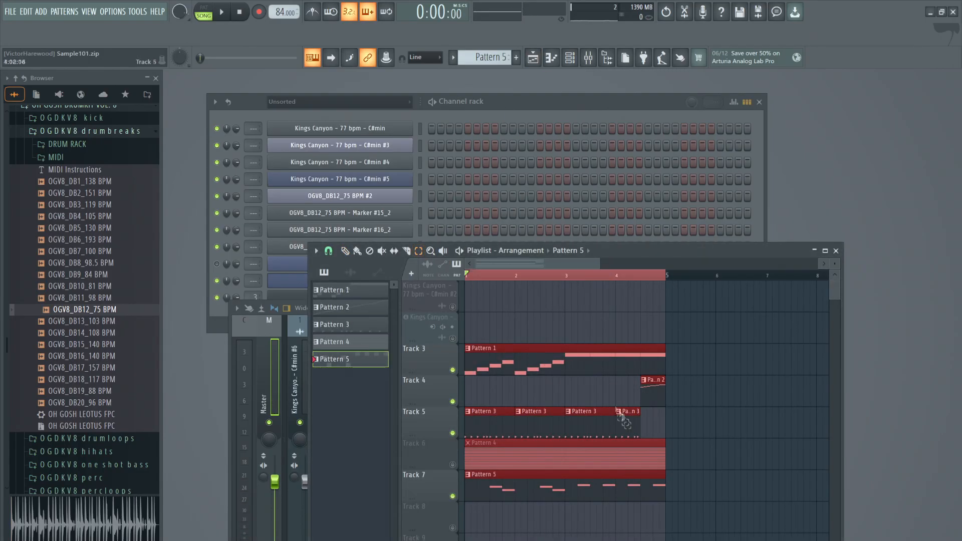
click(661, 420)
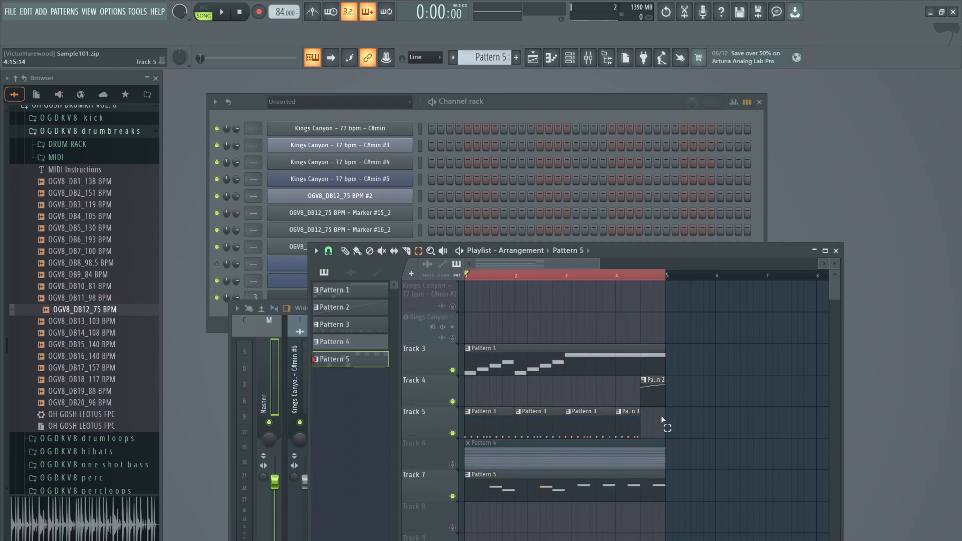
click(452, 434)
click(452, 402)
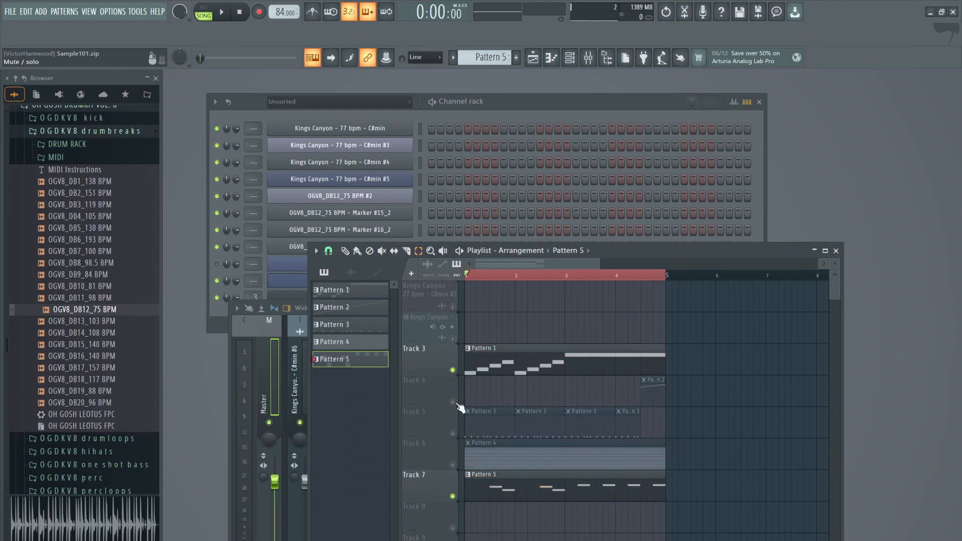
Place the OGV8_DB9_84 BPM audio clip at bar 1 on the second playlist track, removing the Kings Canyon #6 clip placed there first.
click(350, 272)
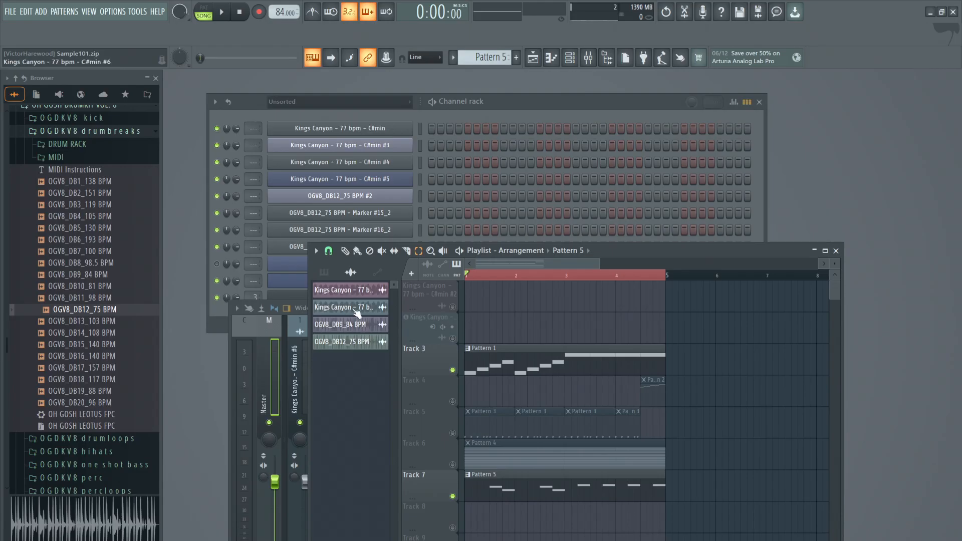
drag(355, 311, 466, 322)
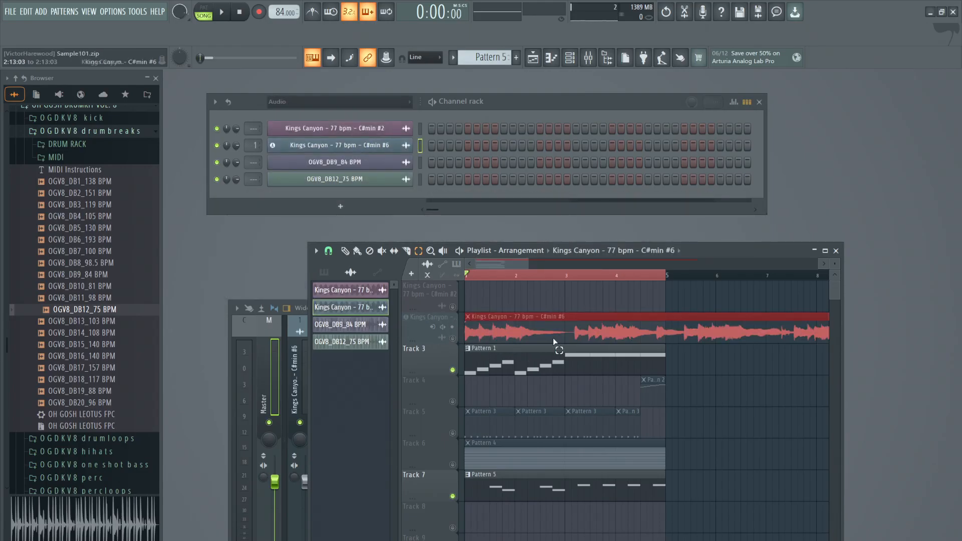
right_click(592, 329)
drag(374, 326, 466, 329)
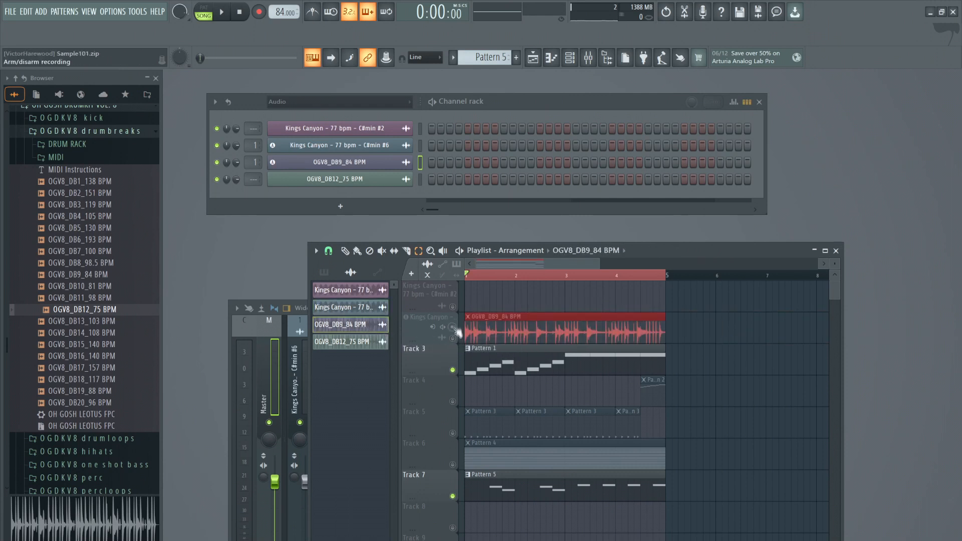
Audition the OGV8_DB9_84 BPM clip together with Patterns 1 and 5, and toggle the mute of the clip's track.
key(space)
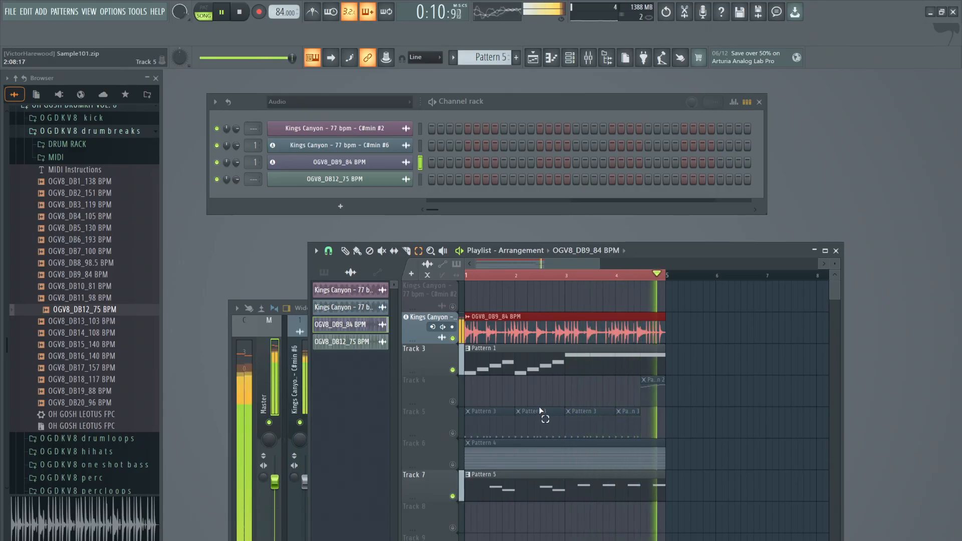
key(space)
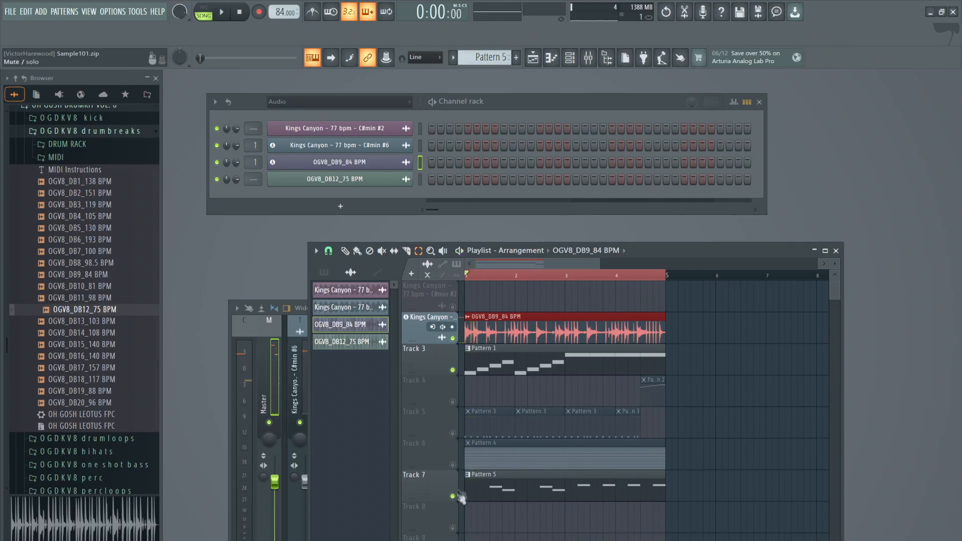
click(452, 338)
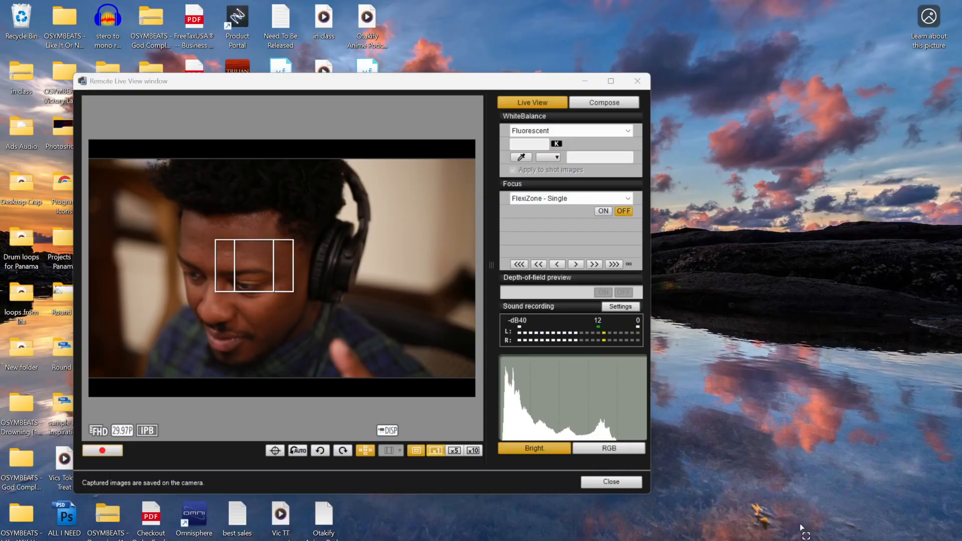
Switch to the Remote Live View window and stop the camera's video recording.
click(804, 521)
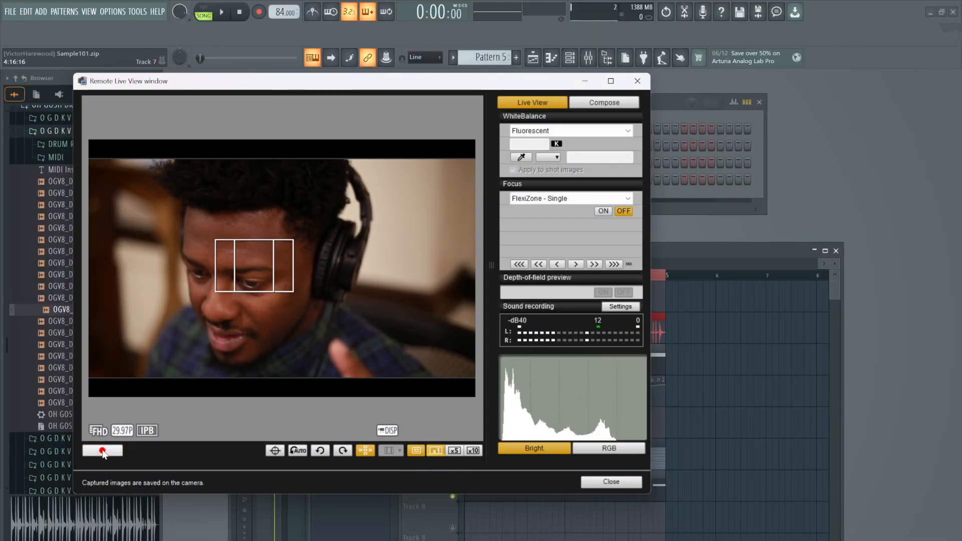
click(102, 450)
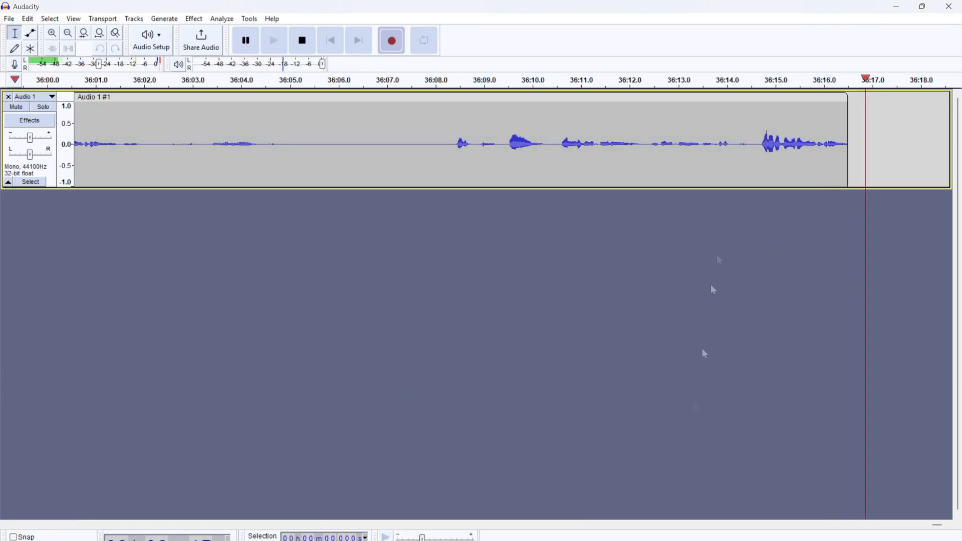
Switch to FL Studio, select the Pattern 1 clip on Track 3, and audition the arrangement briefly.
click(503, 539)
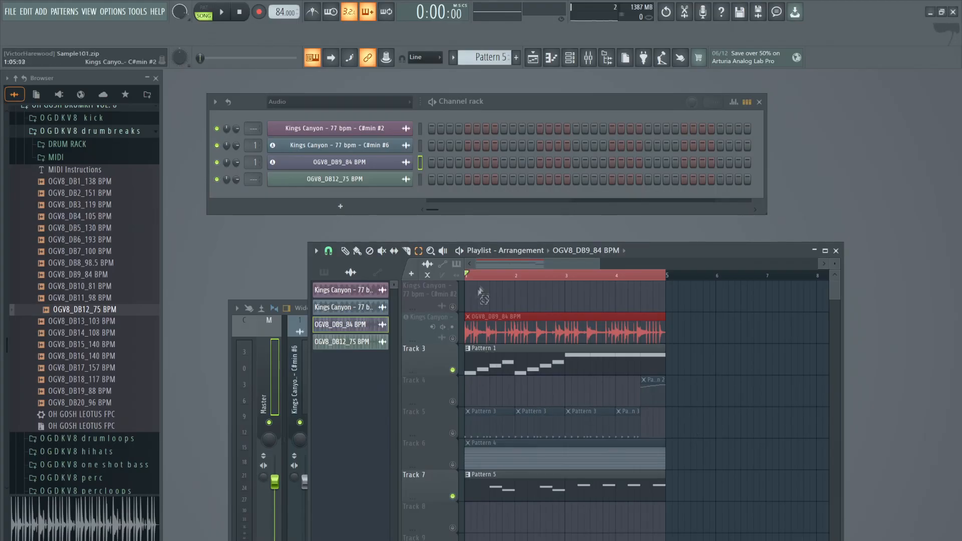
click(626, 368)
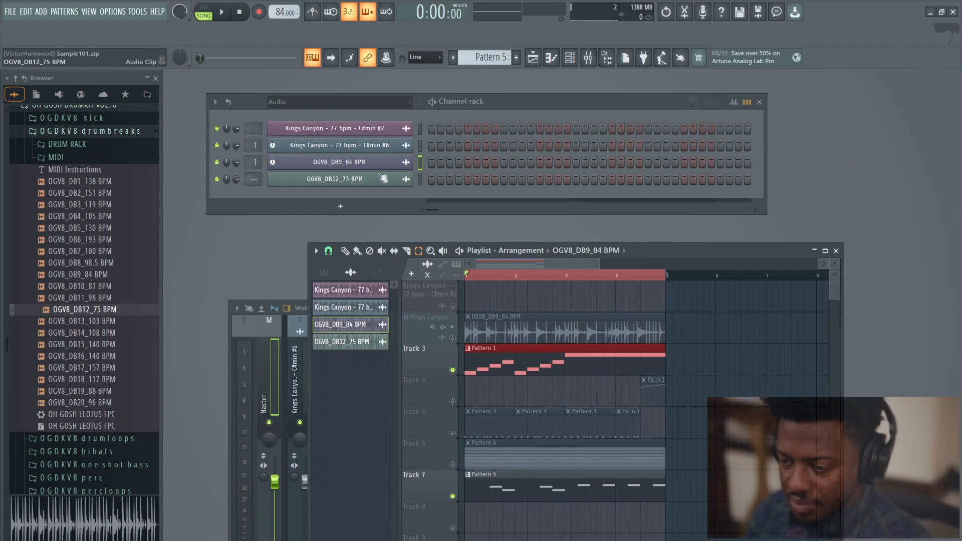
key(space)
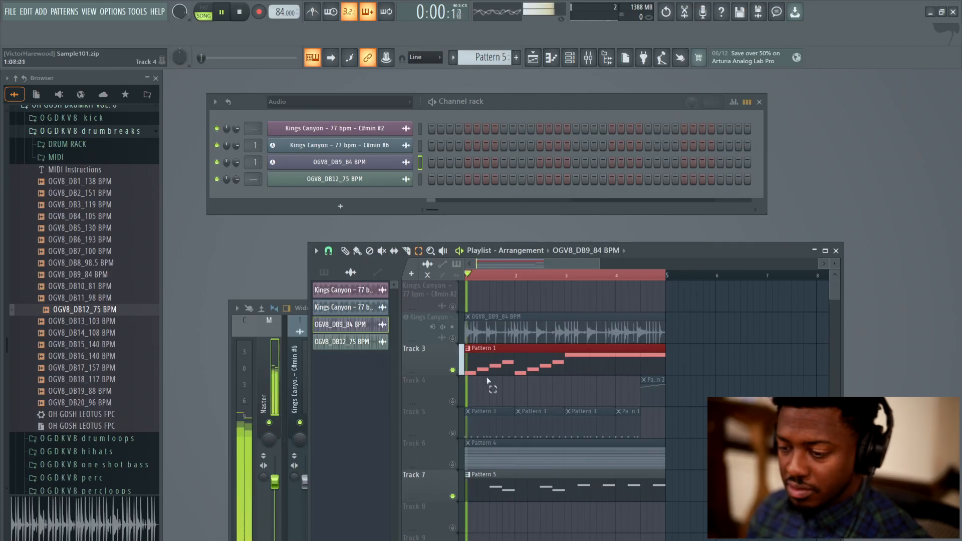
key(space)
List all channels, open the Kings Canyon #3 Slicex channel's miscellaneous settings, and set its pitch range to 12.
click(366, 102)
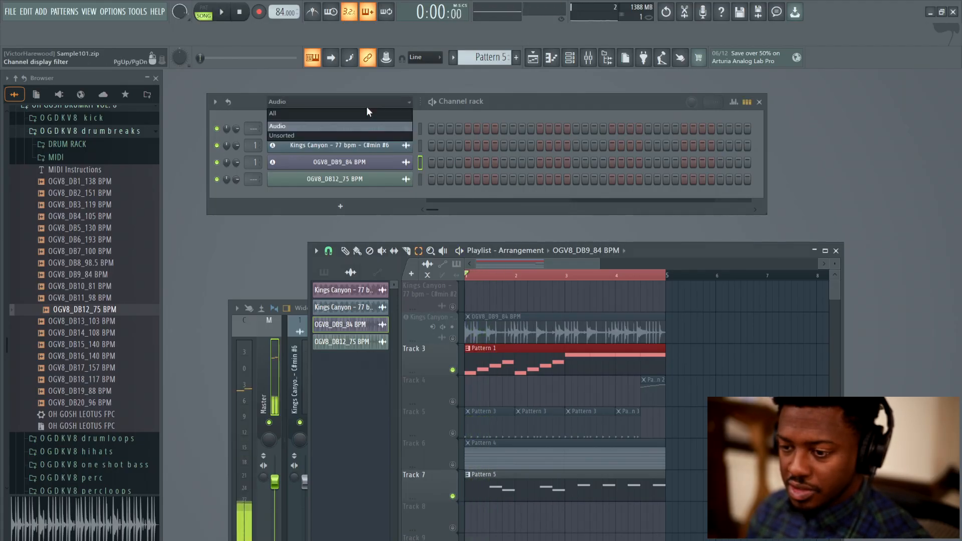
click(368, 113)
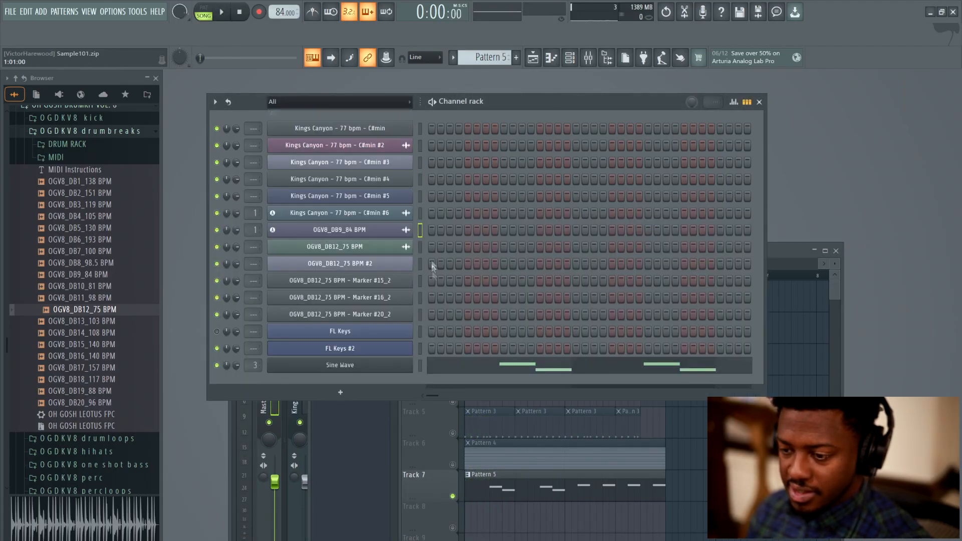
click(368, 163)
drag(736, 121, 485, 120)
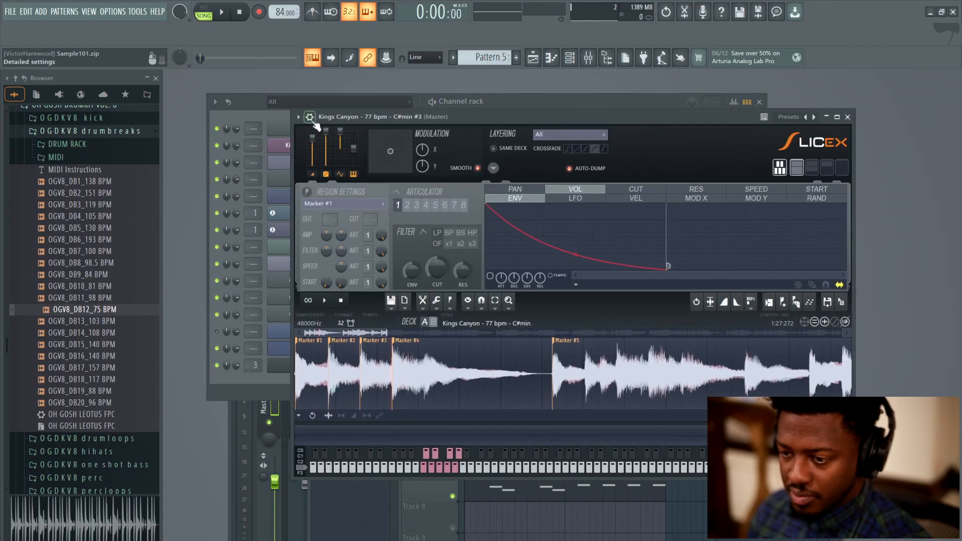
click(310, 117)
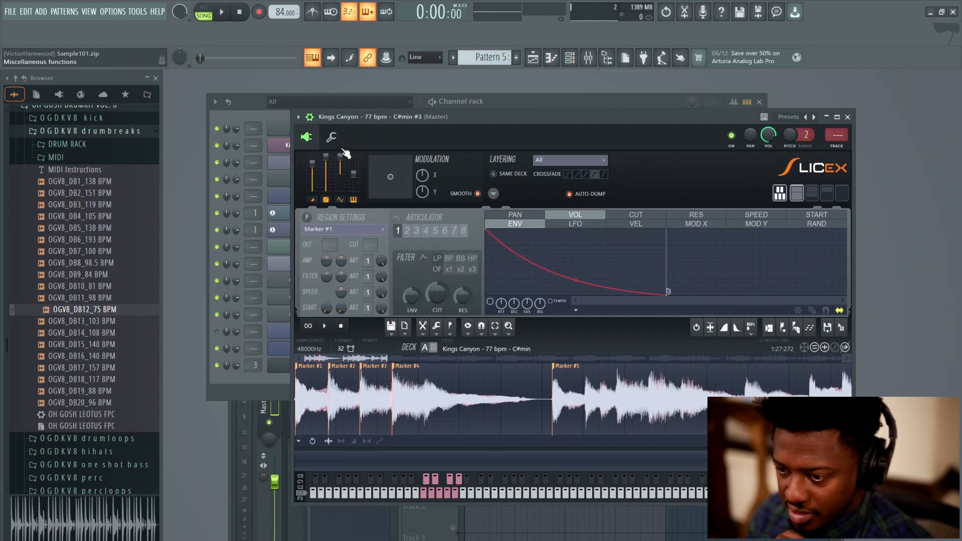
click(332, 137)
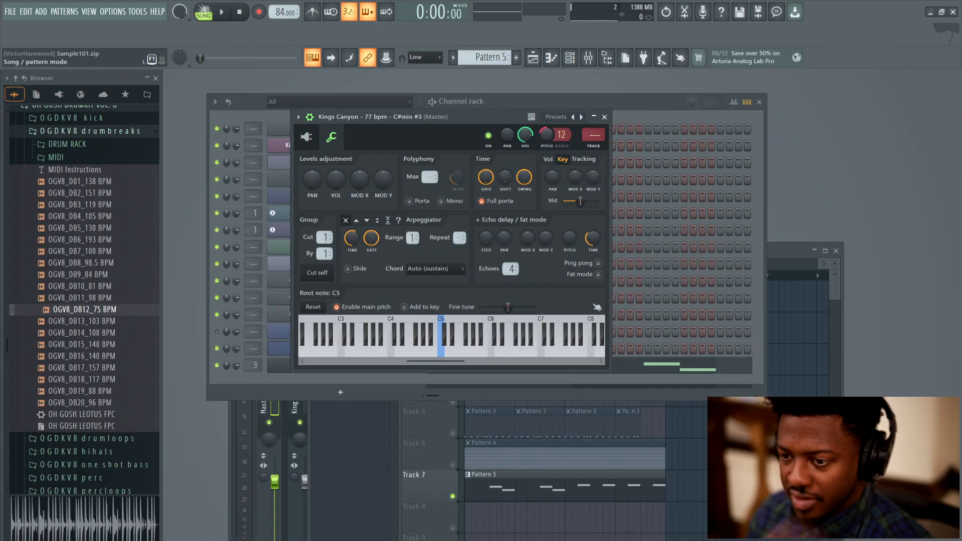
Audition the Kings Canyon #3 channel, reset its channel pitch, and close its settings window.
click(224, 14)
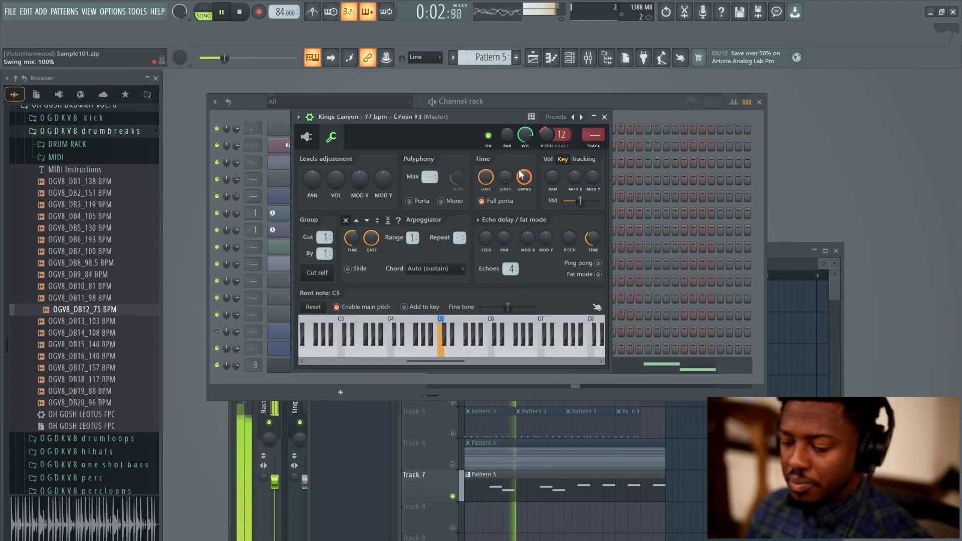
key(space)
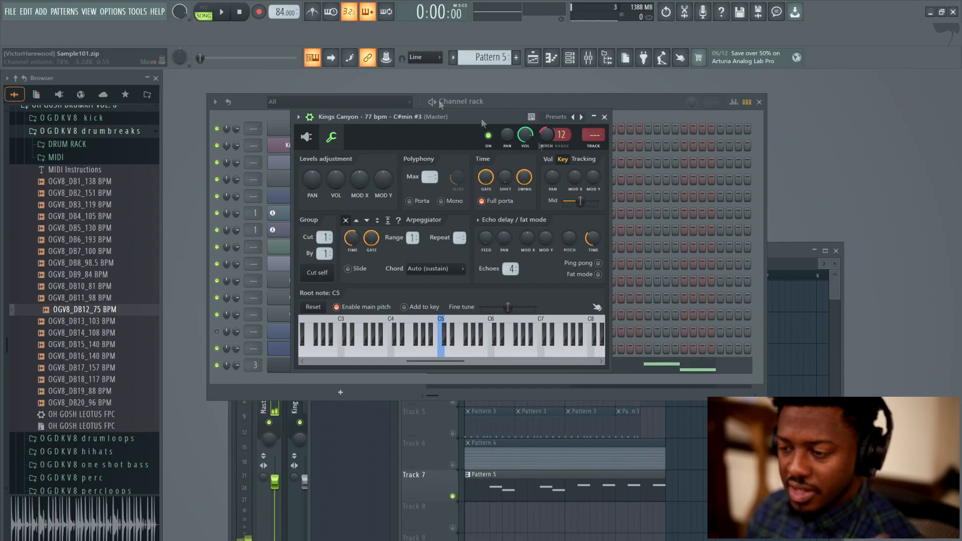
right_click(545, 135)
click(556, 144)
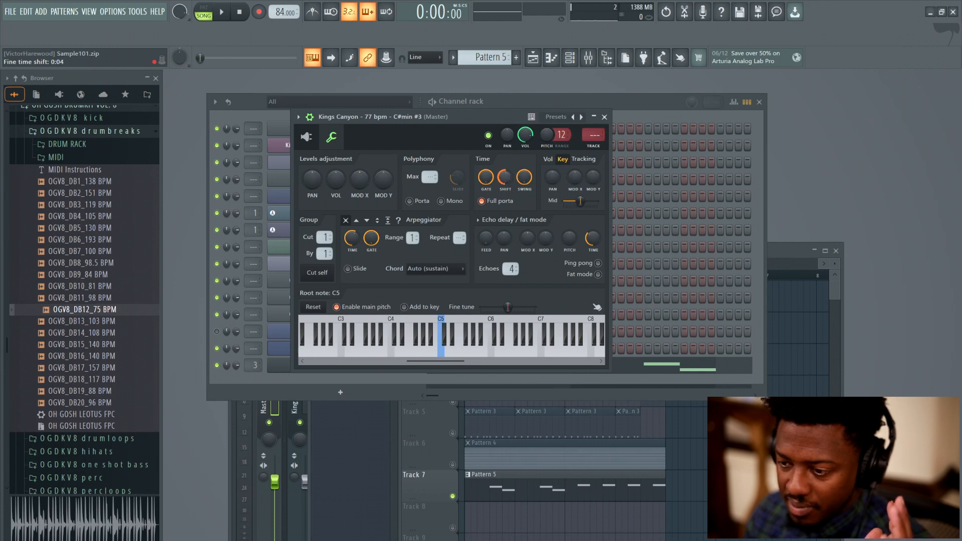
click(306, 139)
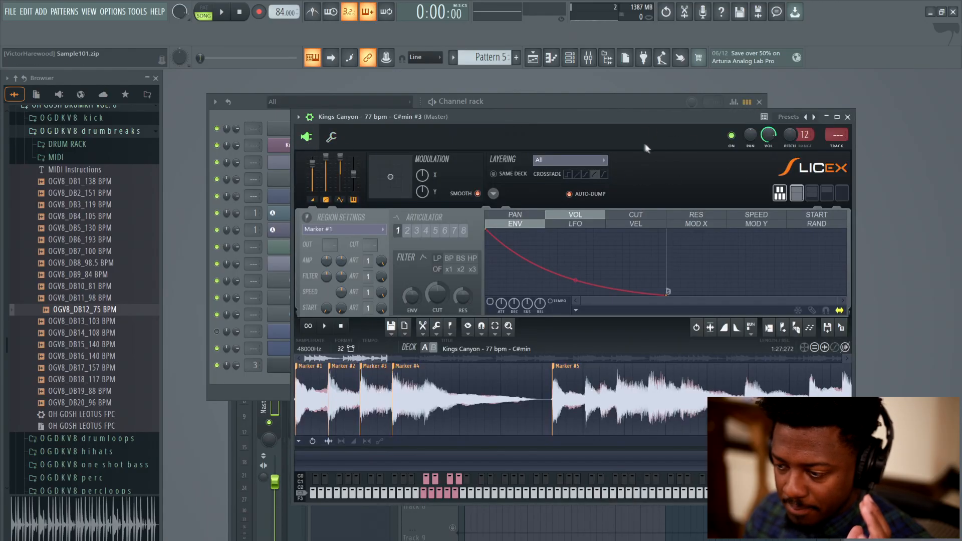
click(847, 117)
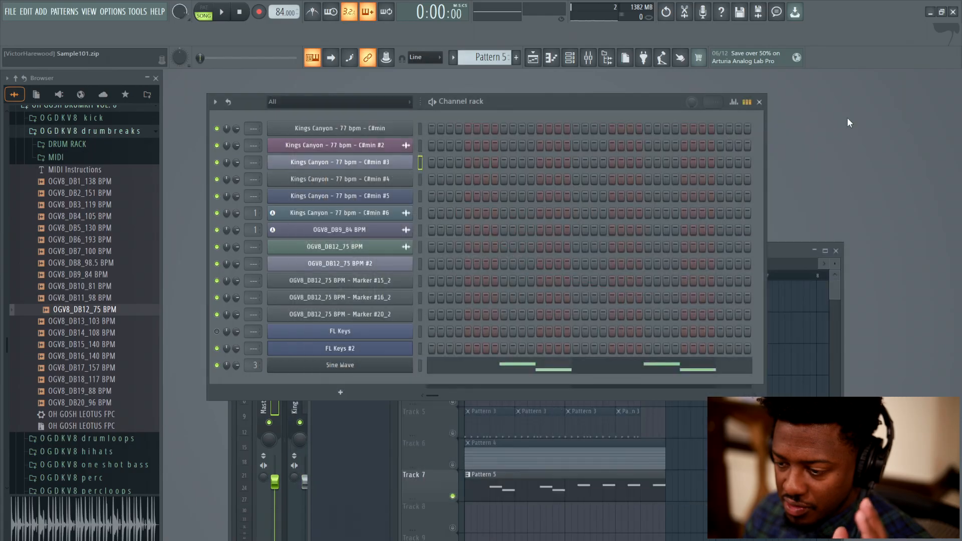
Solo Track 3 in the playlist and consolidate its Pattern 1 clip into a 16-bit stereo WAV with the tail's remainder cut.
click(765, 247)
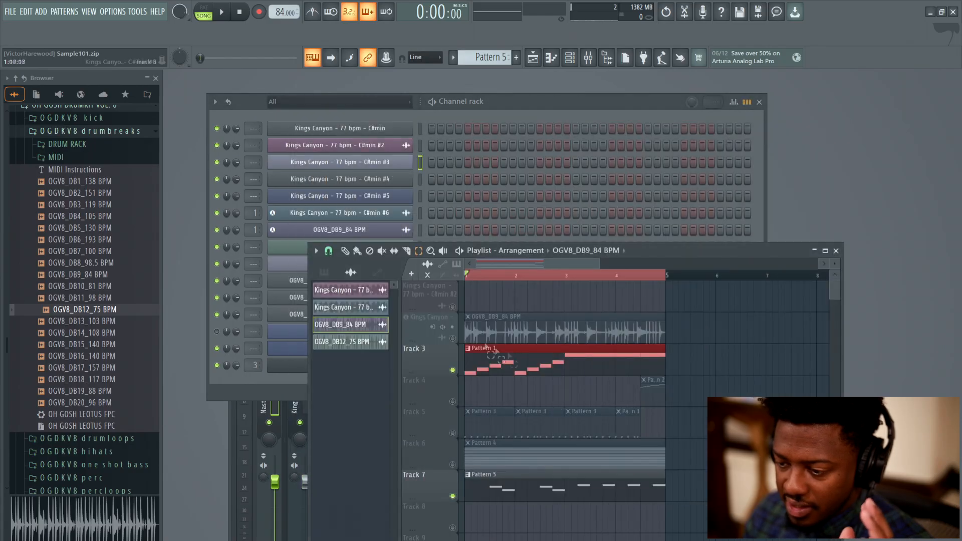
right_click(456, 373)
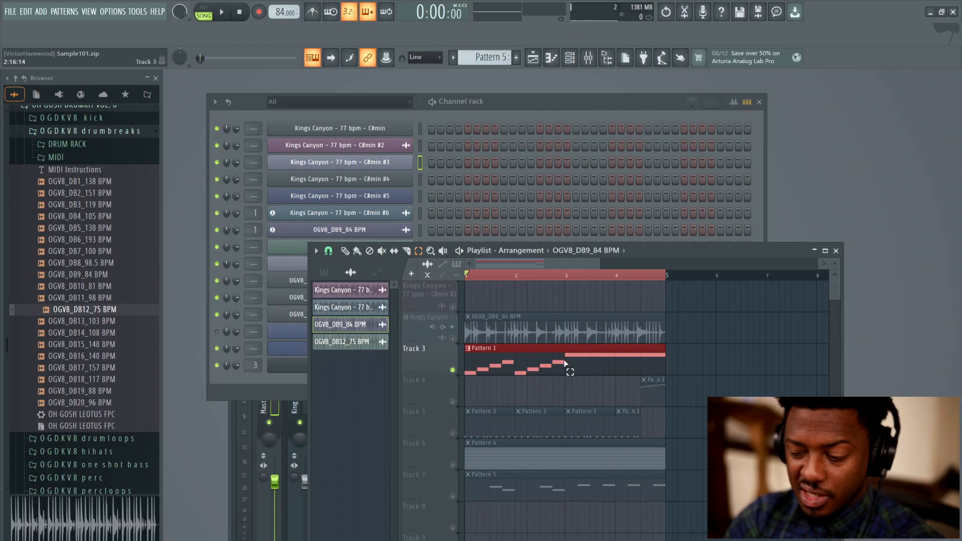
key(ctrl+alt+c)
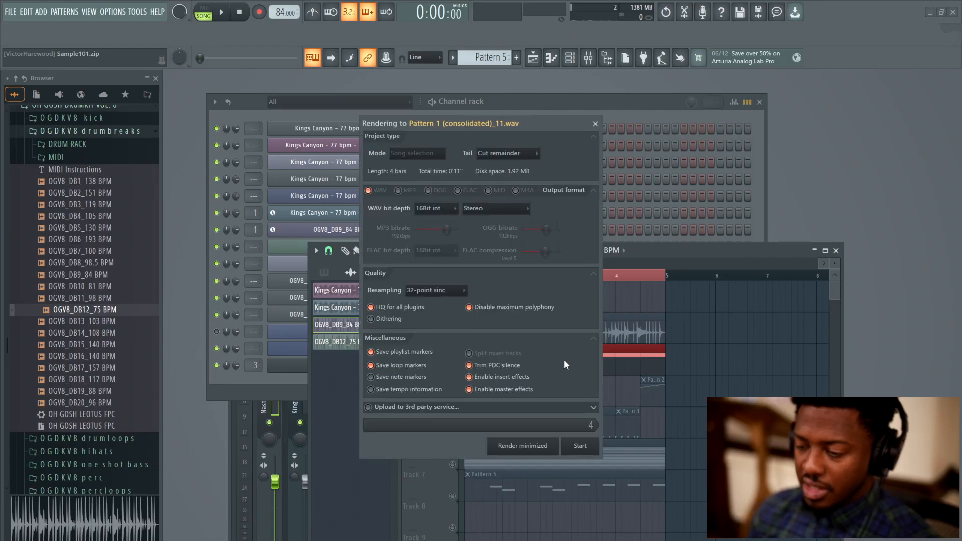
click(580, 447)
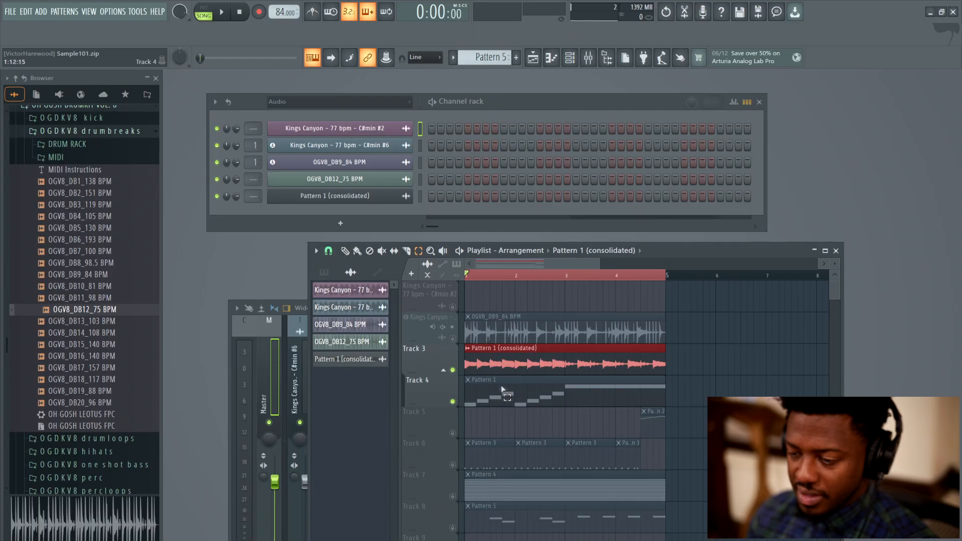
Open the Pattern 1 (consolidated) clip's channel settings, set the time-stretching mode to Stretch, and assign its stretch time.
click(468, 350)
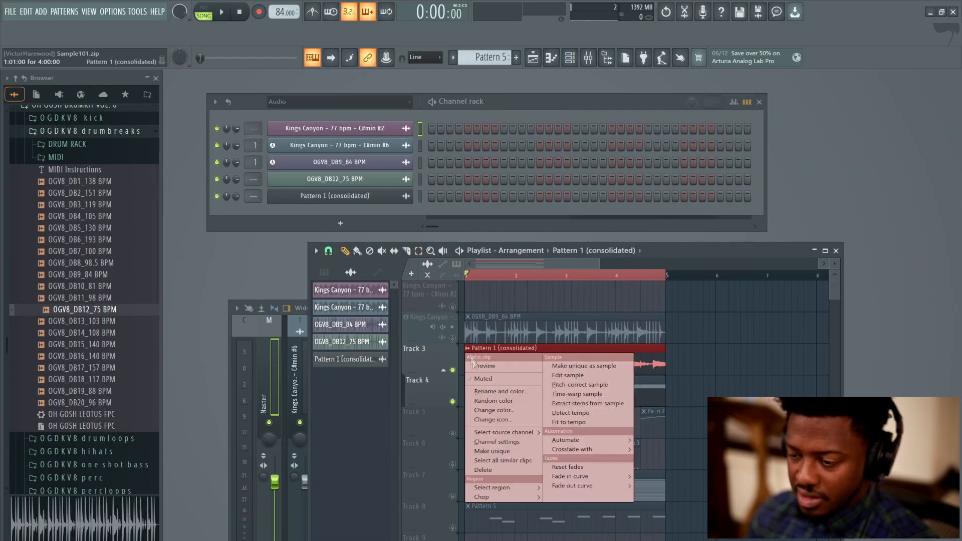
click(513, 443)
click(303, 196)
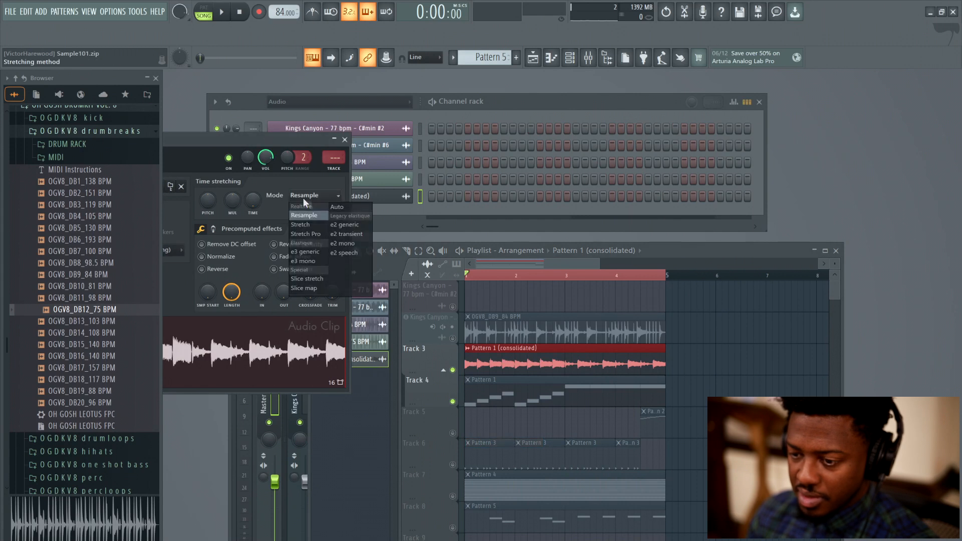
click(313, 225)
right_click(250, 200)
click(384, 294)
click(502, 441)
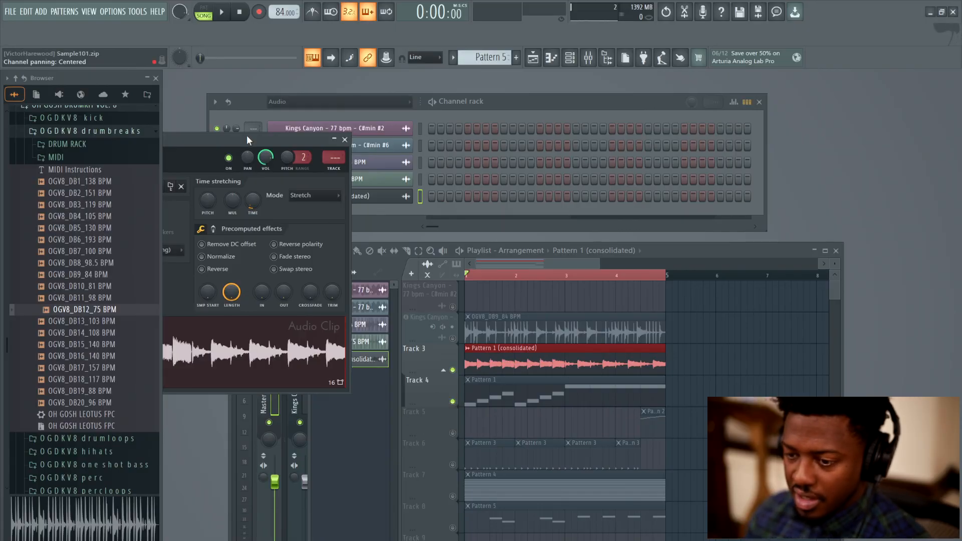
Try pitch shifts of -500 and -200 cents on the Pattern 1 (consolidated) clip, auditioning each one.
drag(247, 138, 424, 144)
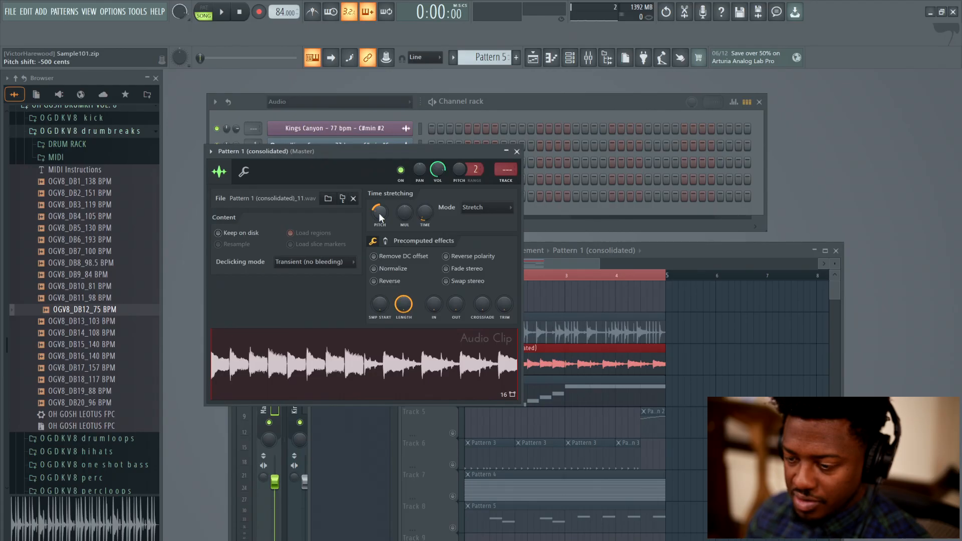
click(706, 370)
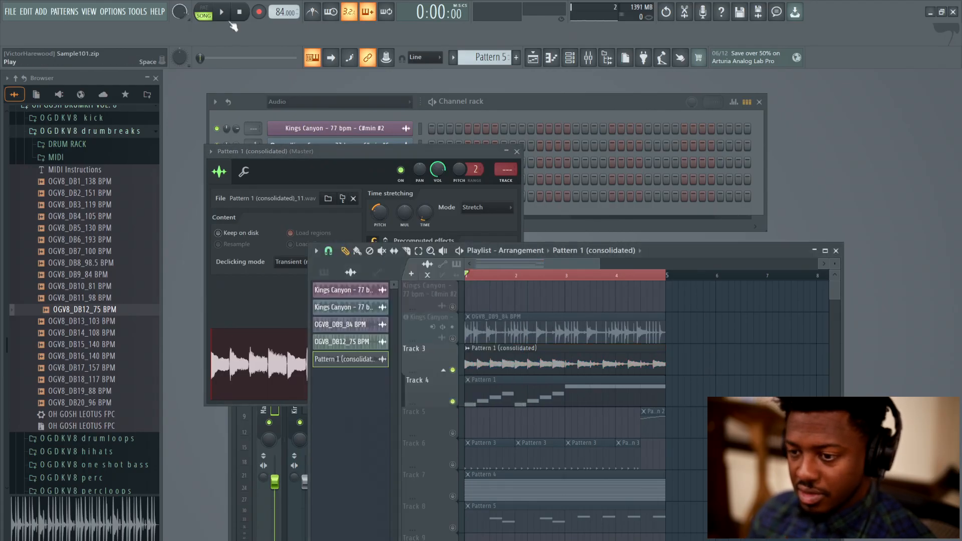
key(space)
scroll(701, 401, down, 2)
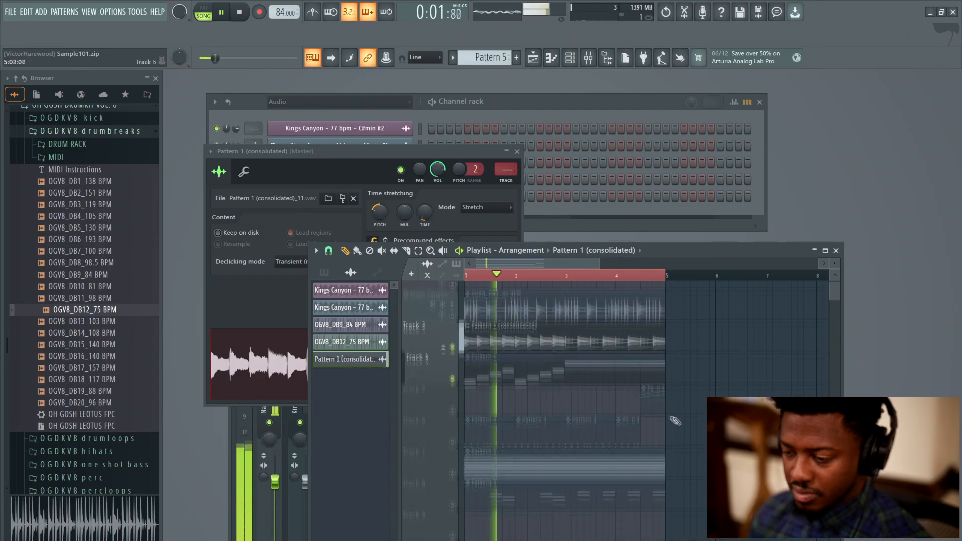
key(space)
drag(378, 216, 378, 215)
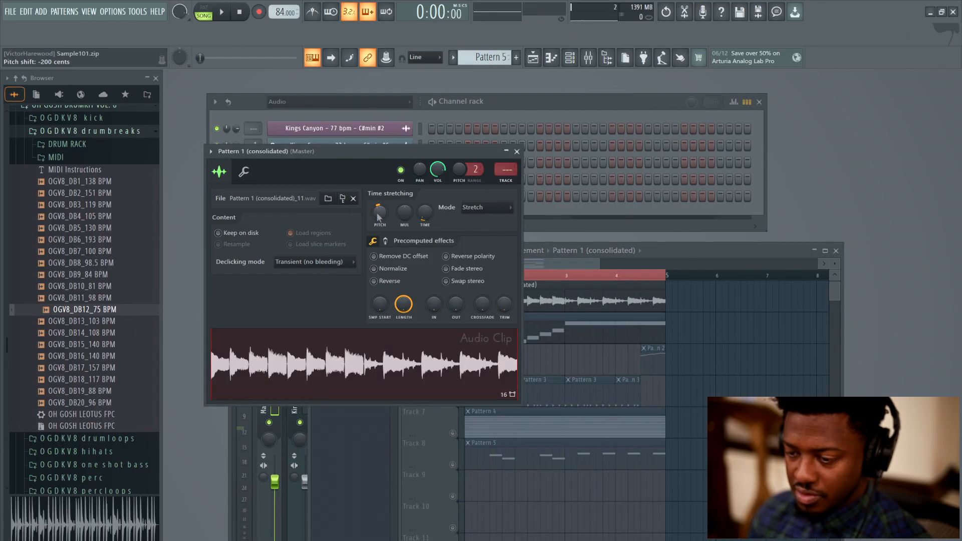
key(space)
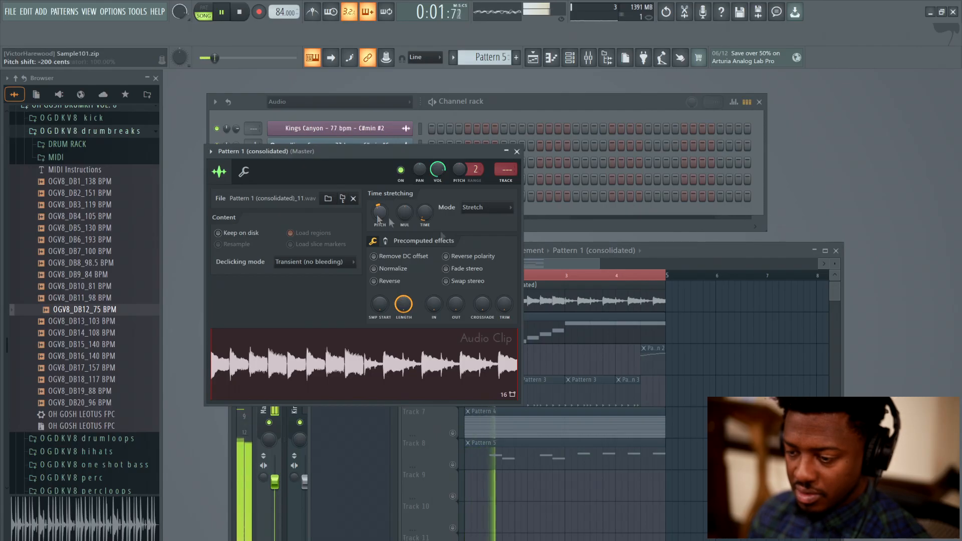
Return to the playlist and unmute Tracks 6 and 5 while listening to the consolidated sample.
key(F5)
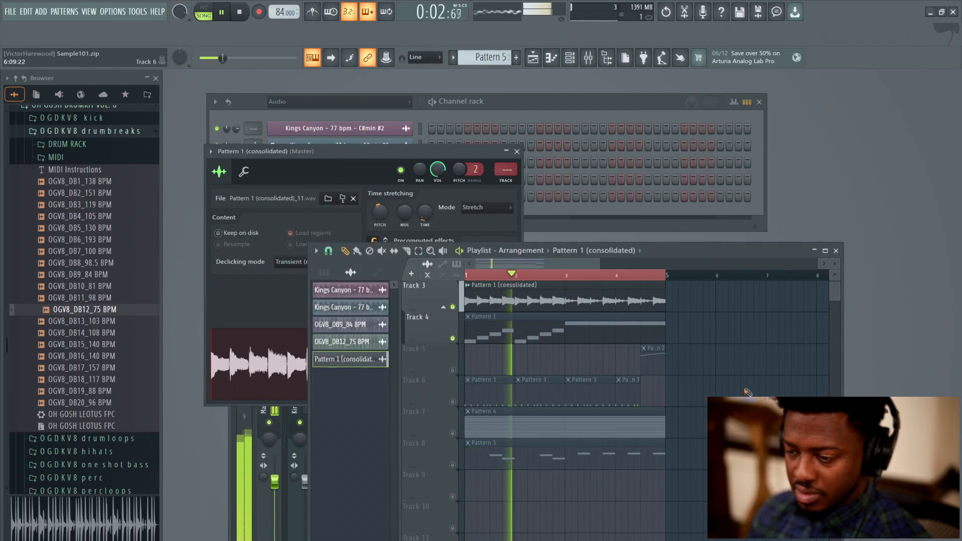
click(453, 402)
click(453, 370)
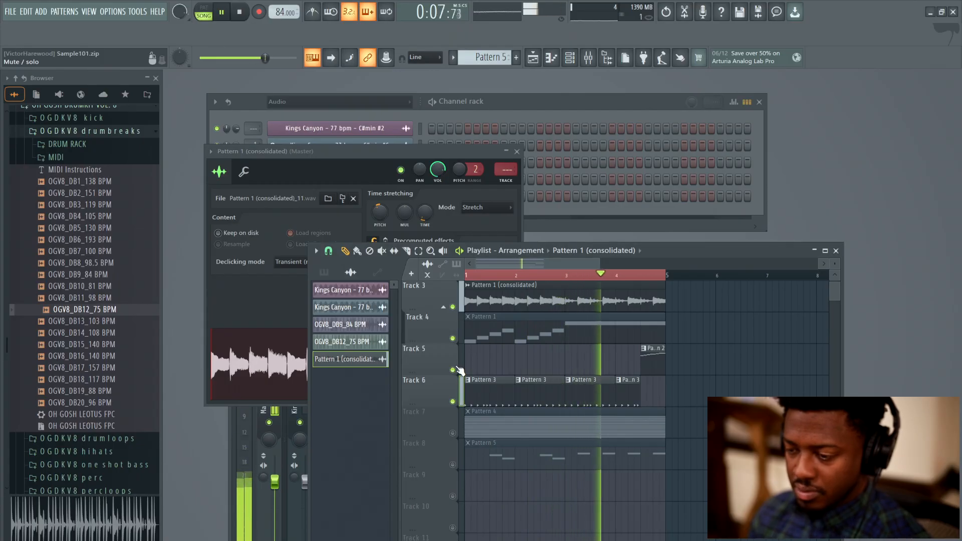
key(space)
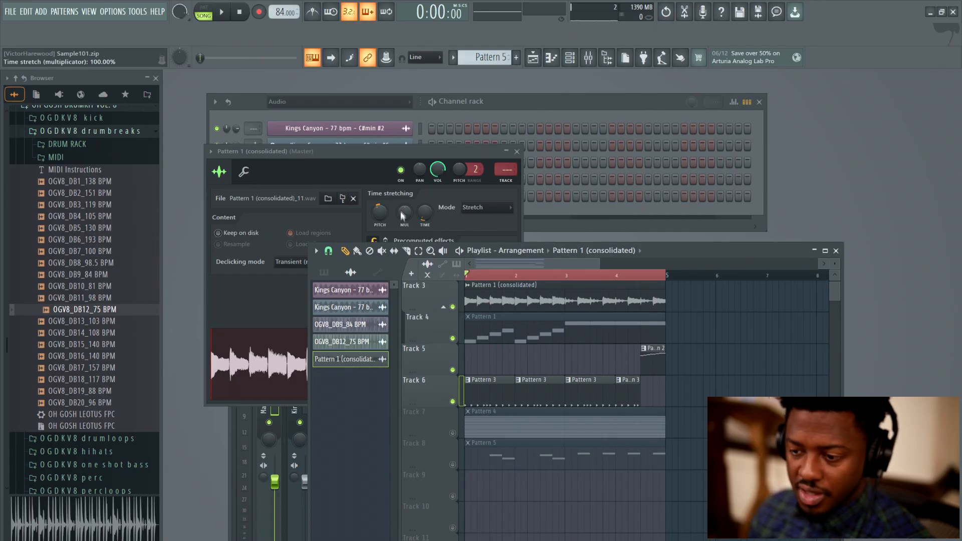
Audition the consolidated clip with a raised pitch shift, reset the shift to 0 cents, and close its channel settings.
drag(382, 212, 382, 200)
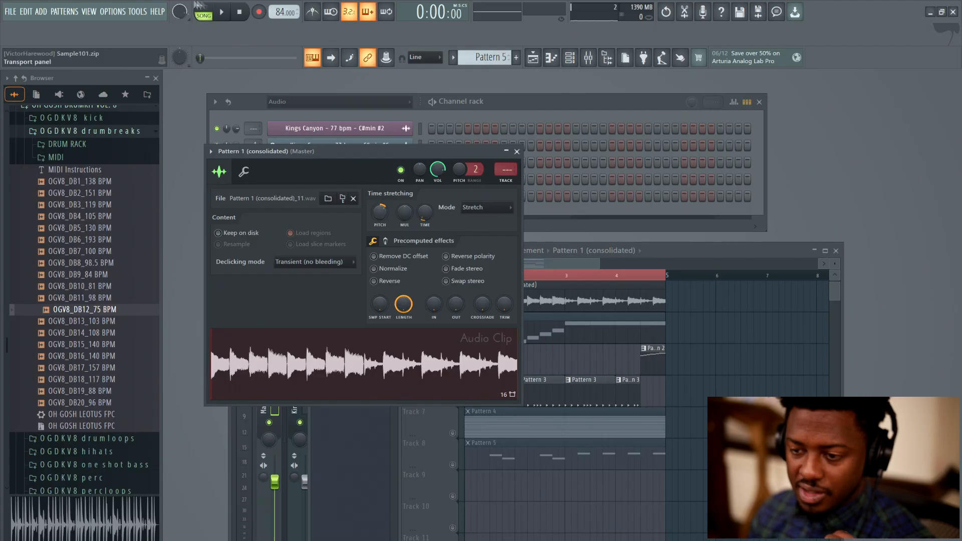
click(222, 14)
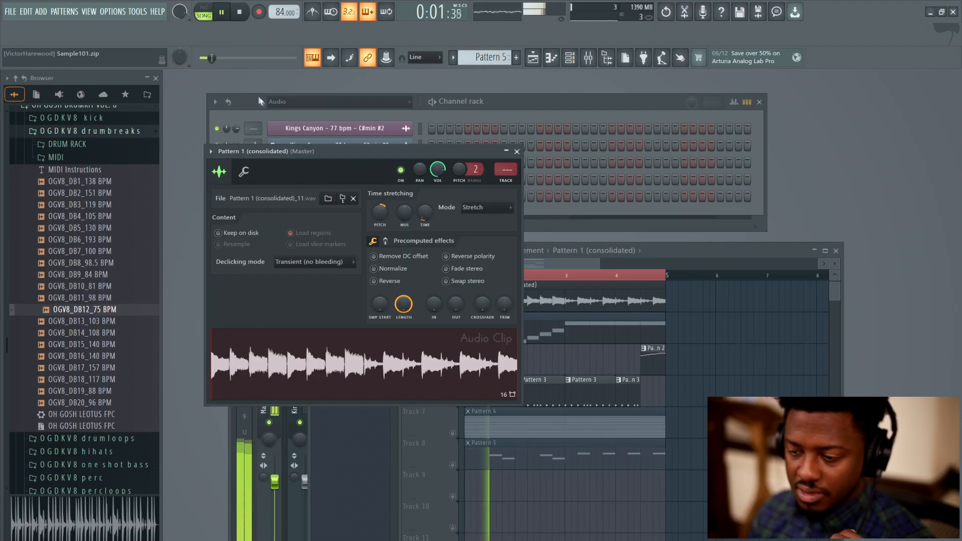
key(space)
right_click(384, 212)
click(388, 213)
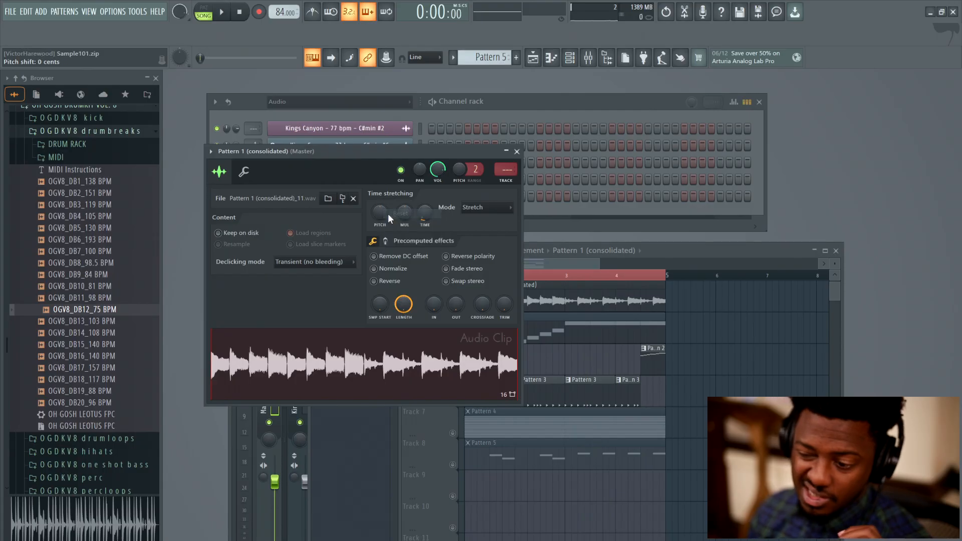
click(517, 152)
Unmute Track 8 and audition Pattern 5 together with the consolidated sample and drums.
click(453, 464)
key(space)
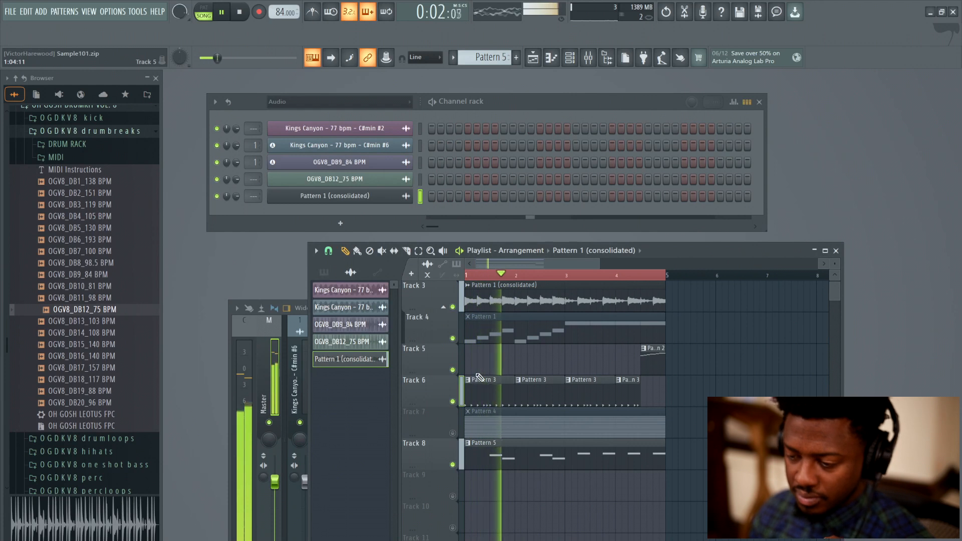
key(space)
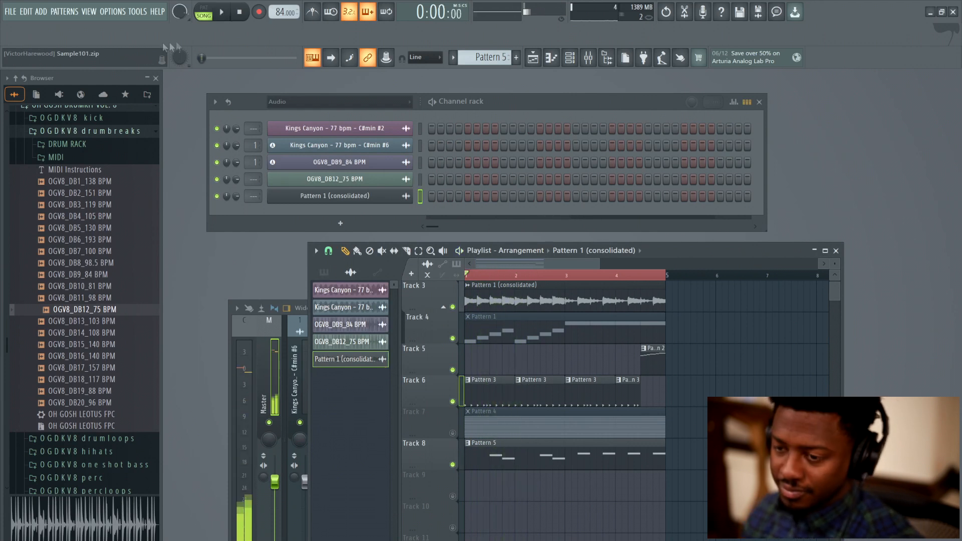
drag(599, 267, 541, 268)
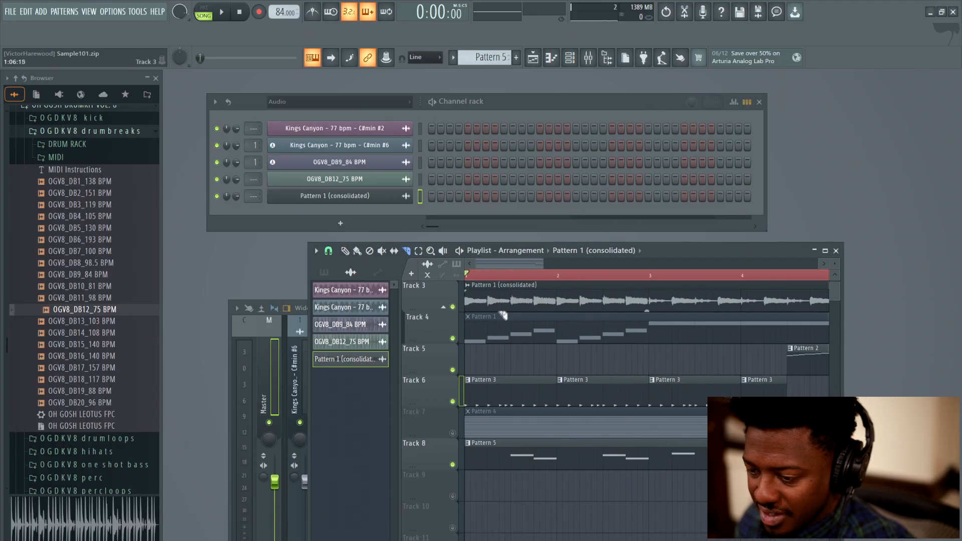
mouse_move(543, 265)
mouse_down()
mouse_move(584, 266)
mouse_move(549, 263)
mouse_up()
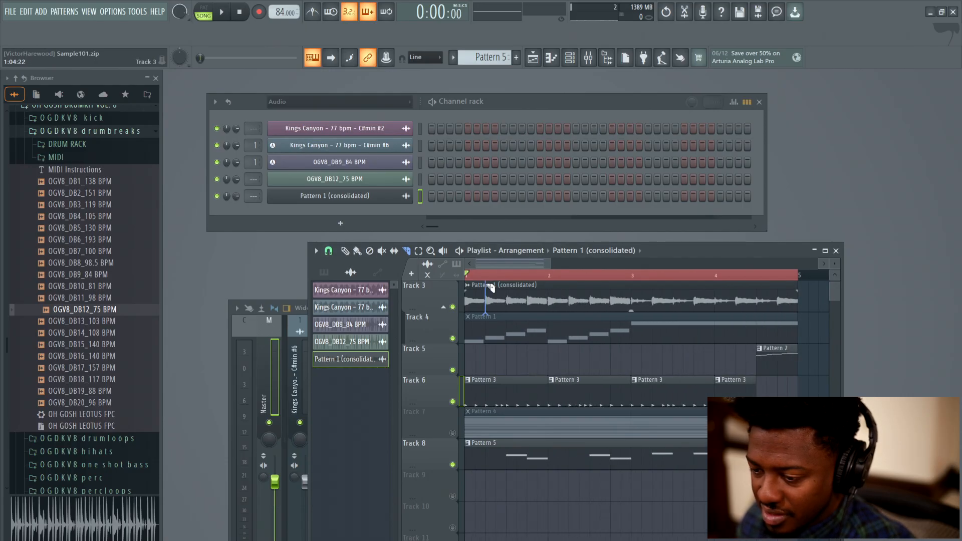
click(527, 309)
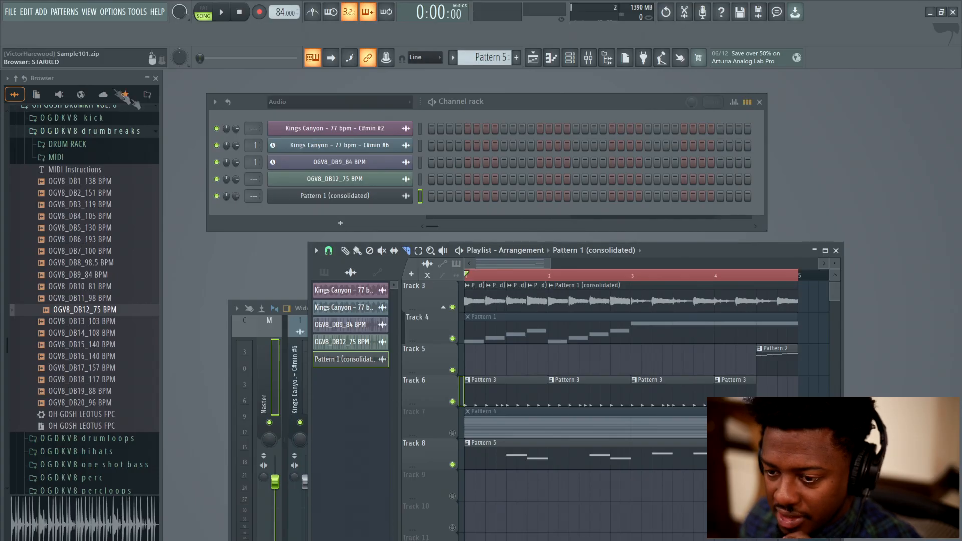
click(30, 12)
click(33, 26)
click(30, 12)
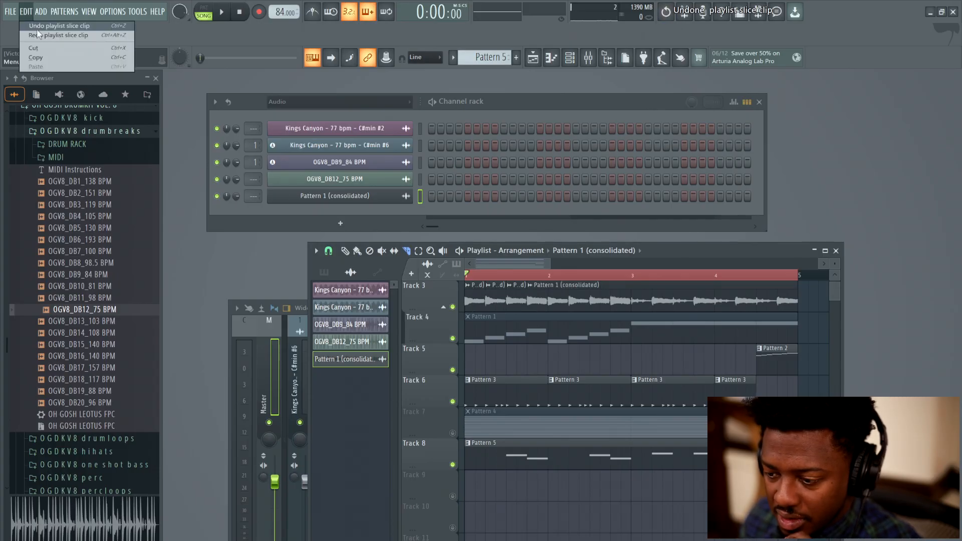
click(34, 26)
click(30, 12)
click(34, 26)
click(30, 12)
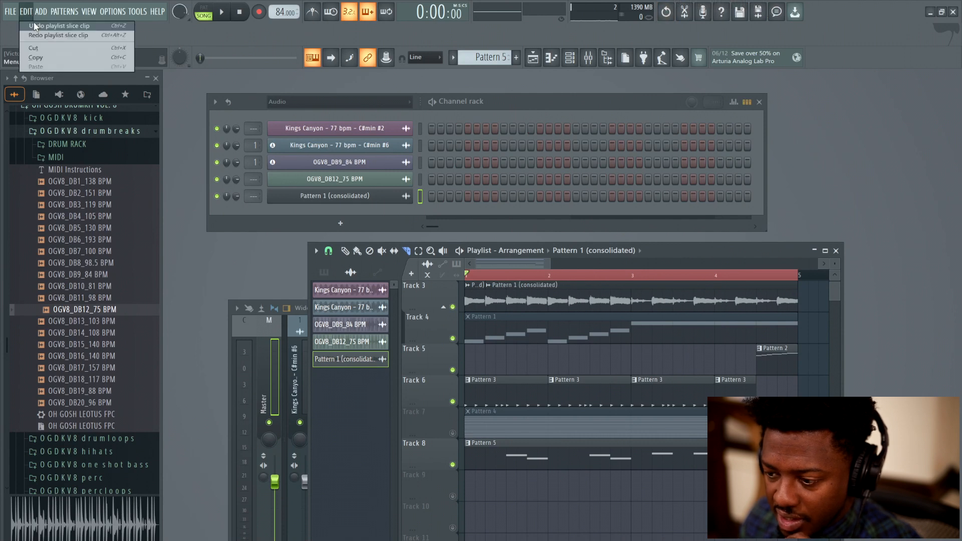
click(33, 26)
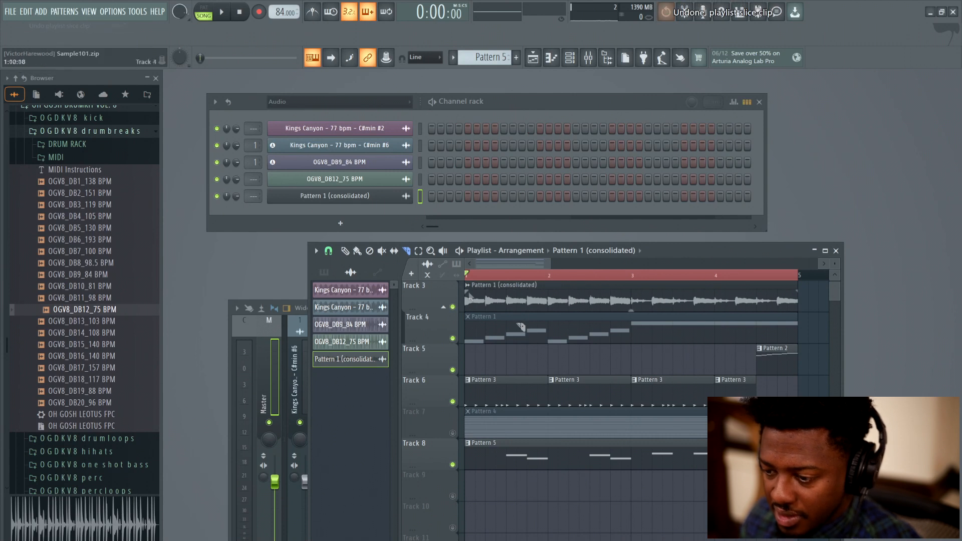
Insert a new track above Pattern 1's track and copy the consolidated clip from Track 3 onto it at bar 1.
right_click(444, 327)
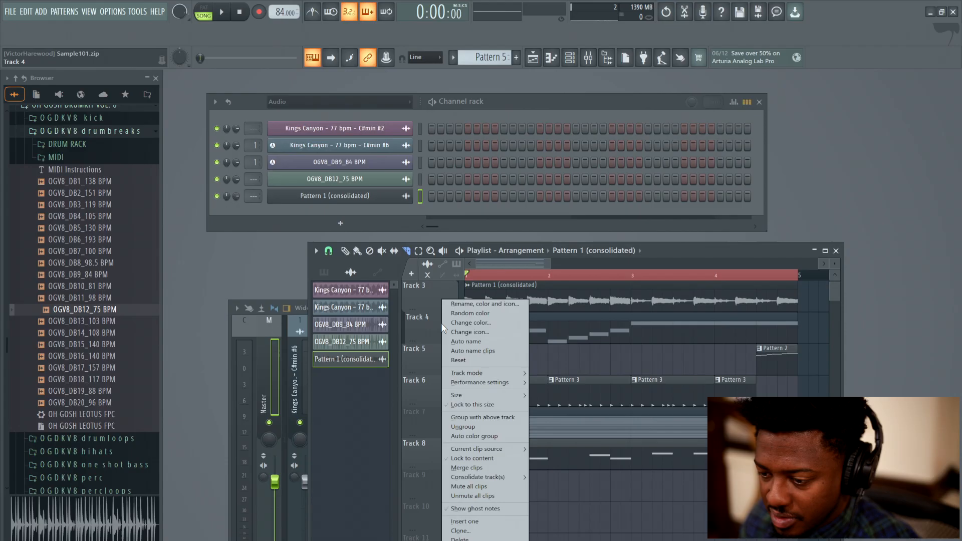
click(492, 523)
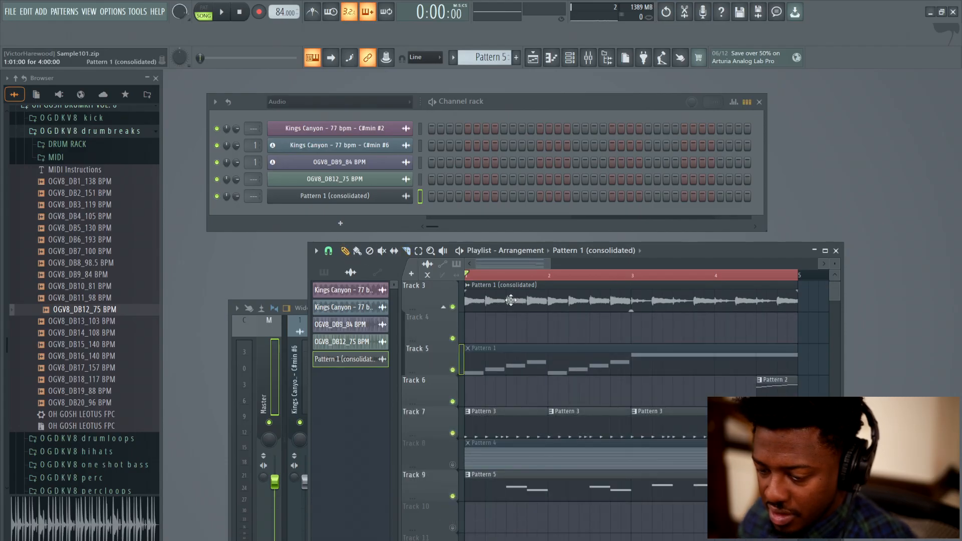
drag(495, 299, 496, 330)
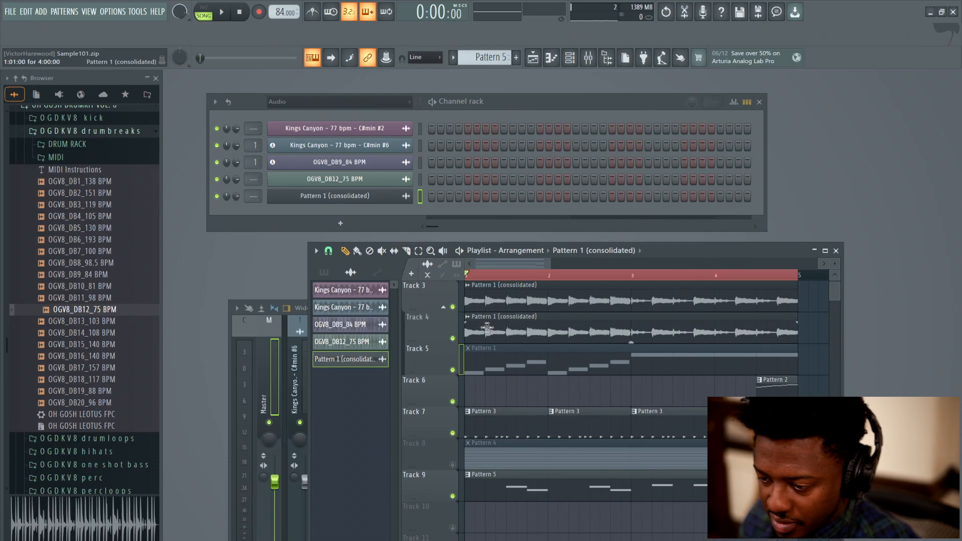
Make the Track 4 copy unique as a sample, saving it as the wave file "Pattern 1 (consolidated)_11 - Part_1".
right_click(471, 320)
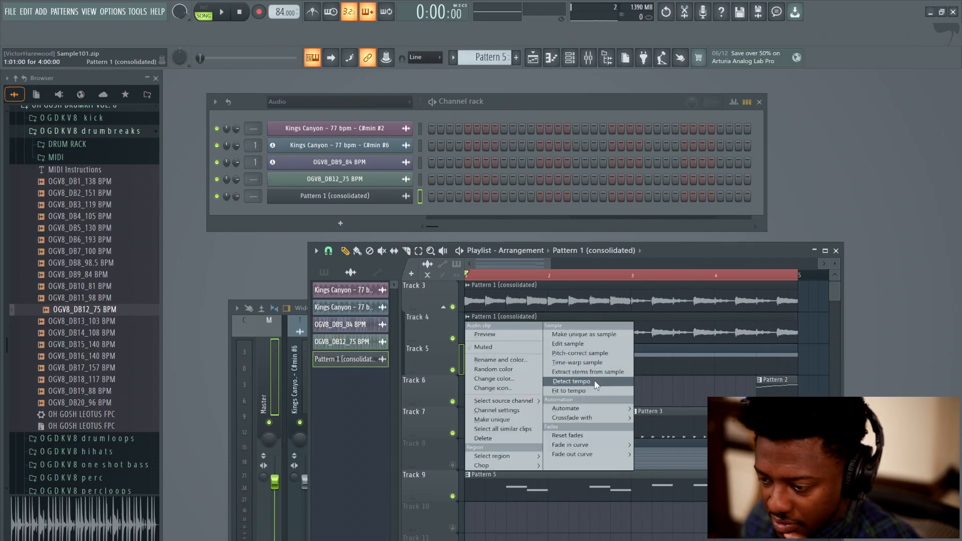
click(591, 335)
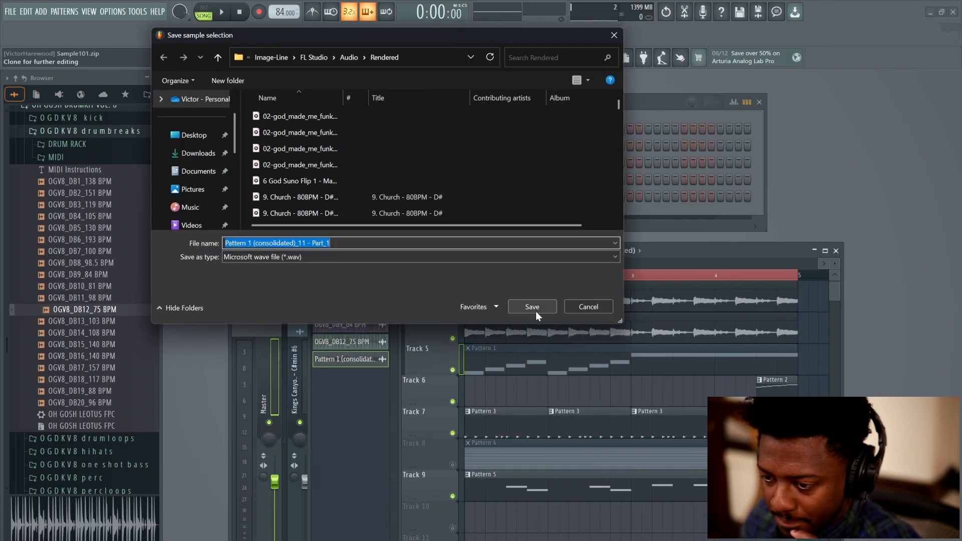
click(532, 306)
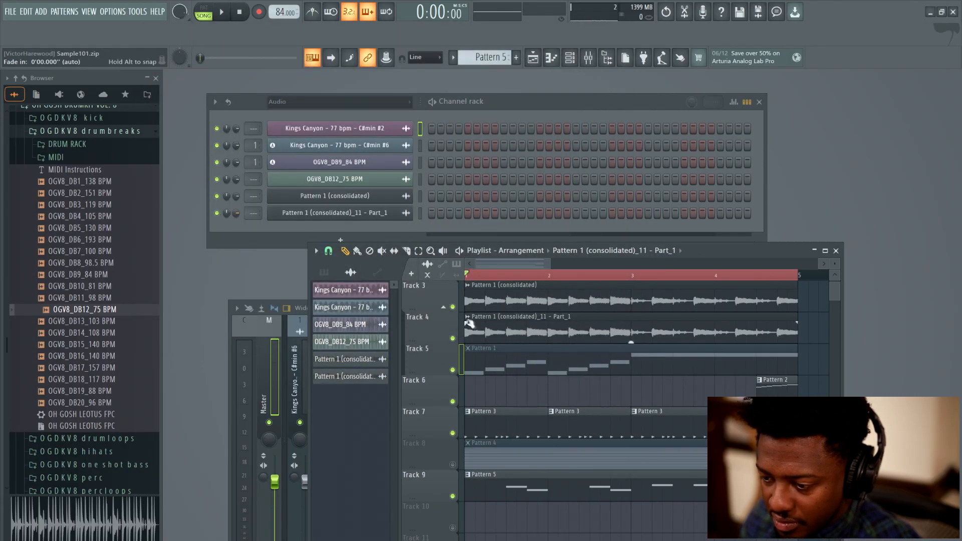
Reverse the "Pattern 1 (consolidated)_11 - Part_1" sample in its channel settings and close them.
click(469, 317)
click(501, 413)
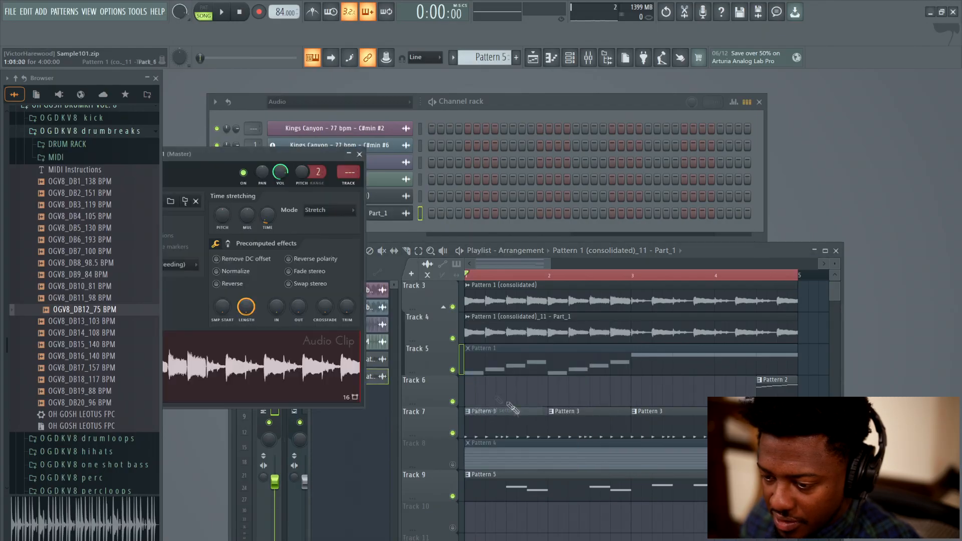
click(217, 284)
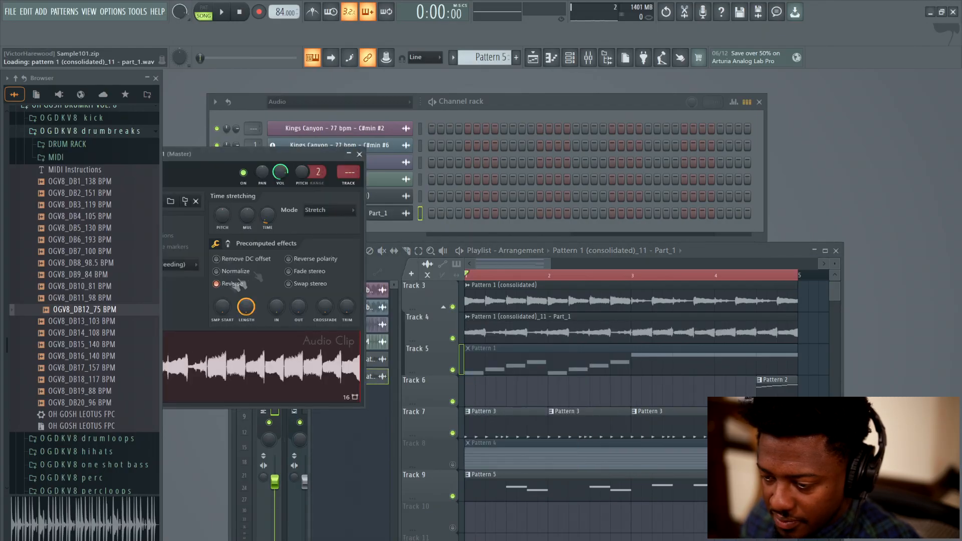
click(359, 153)
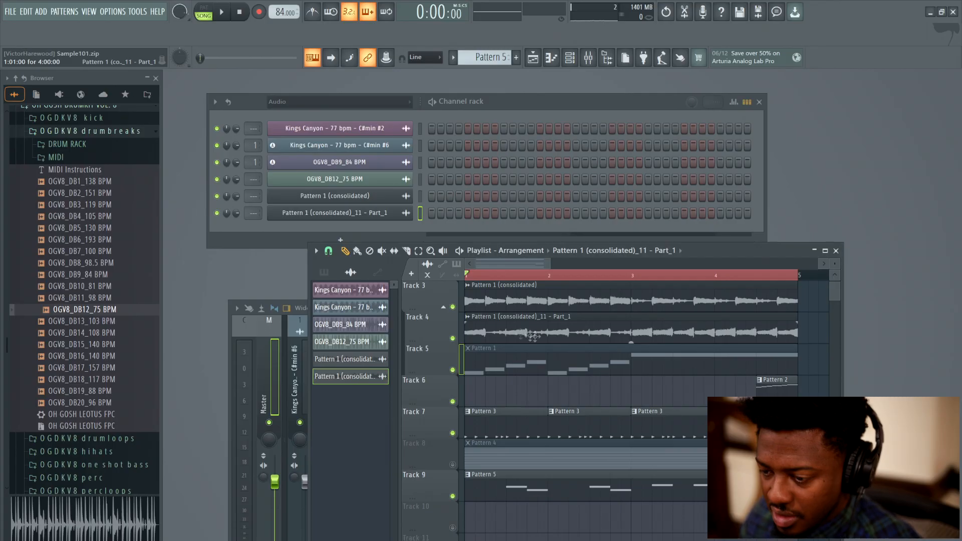
Fit the reversed Track 4 clip to bars 1 and 2, and slice the Track 3 and Track 4 clips at every beat of bar 1.
drag(466, 336, 507, 328)
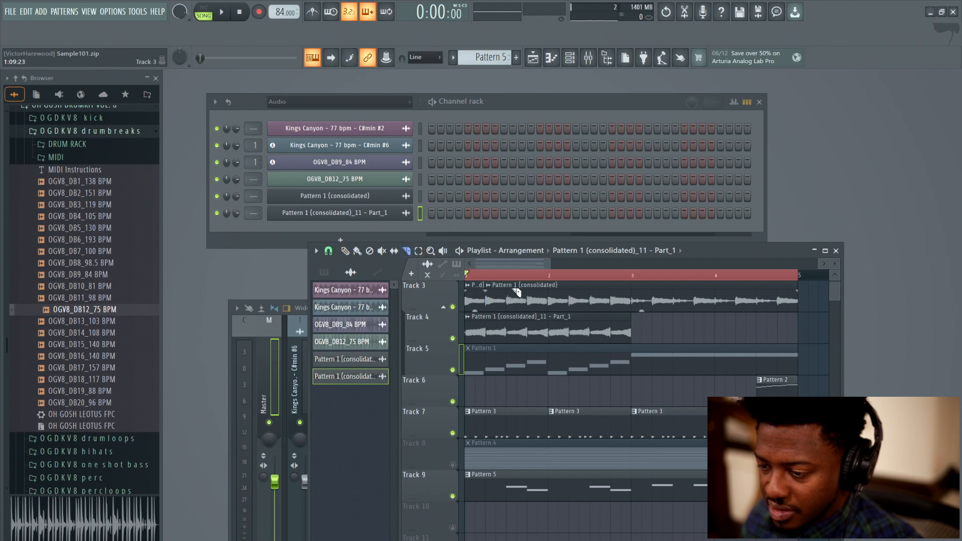
drag(553, 293, 555, 308)
drag(489, 343, 490, 346)
drag(506, 309, 538, 336)
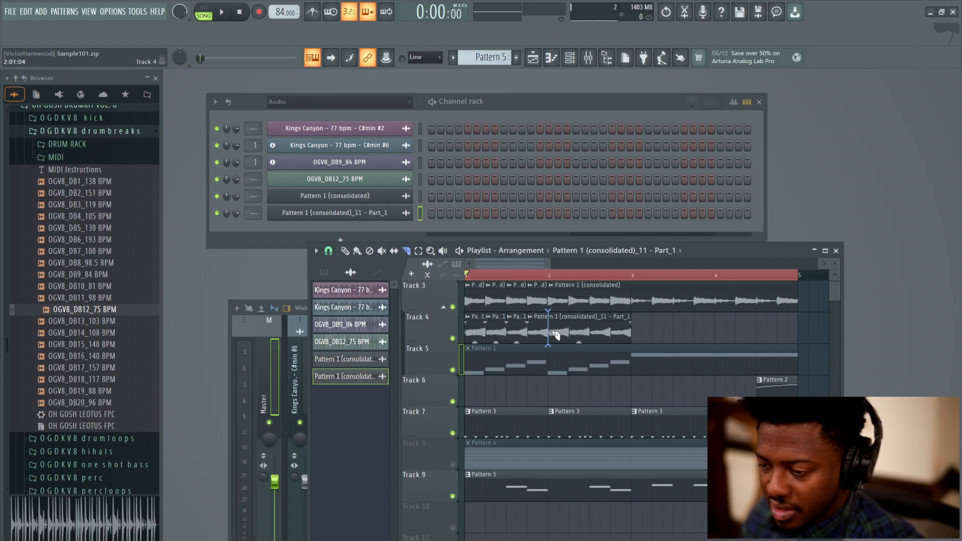
Alternate normal and reversed slices in bar 1 by deleting beats 1 and 3 on Track 4 and beats 2 and 4 on Track 3.
click(352, 251)
right_click(476, 330)
right_click(496, 301)
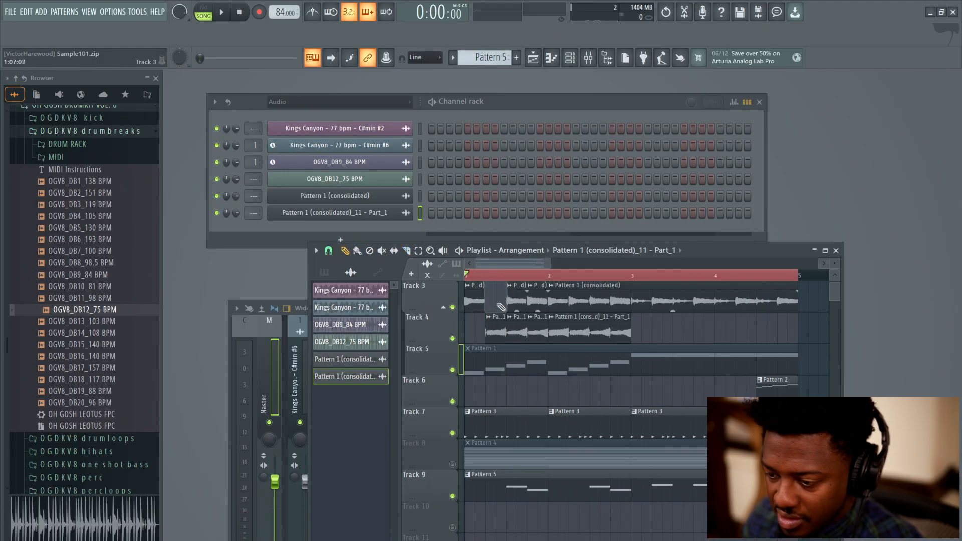
right_click(516, 328)
right_click(536, 301)
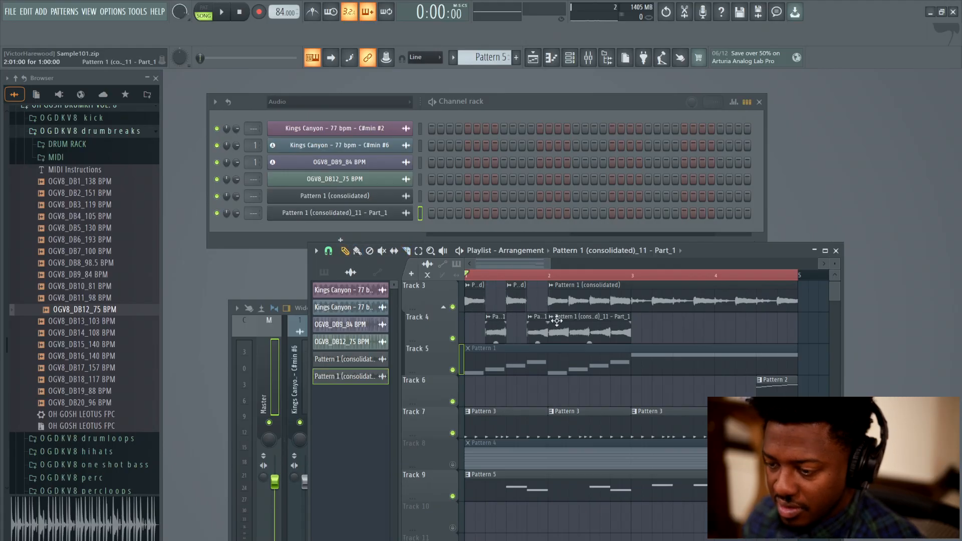
Replace the reversed bar 2 clip on Track 4 with one reversed slice on beat 4, and cut that beat out of Track 3.
key(space)
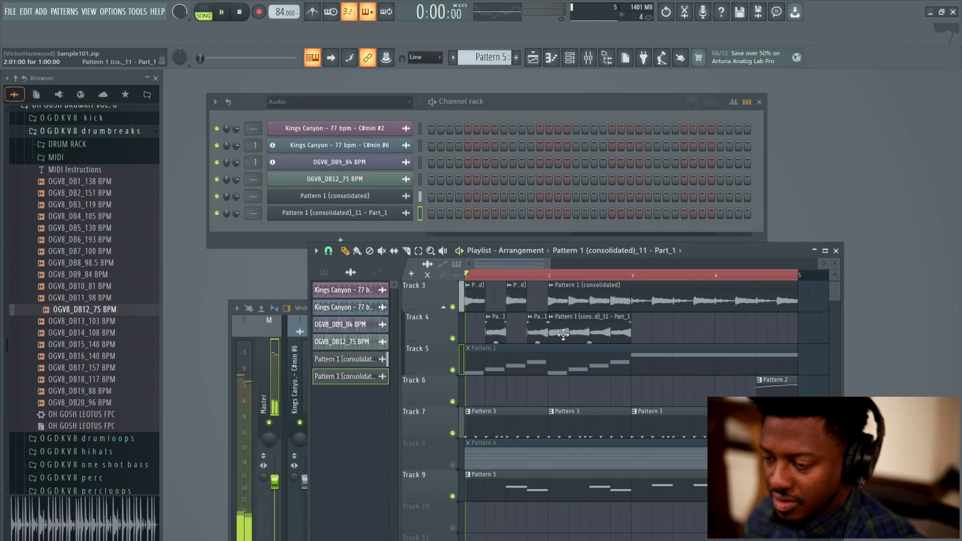
right_click(591, 337)
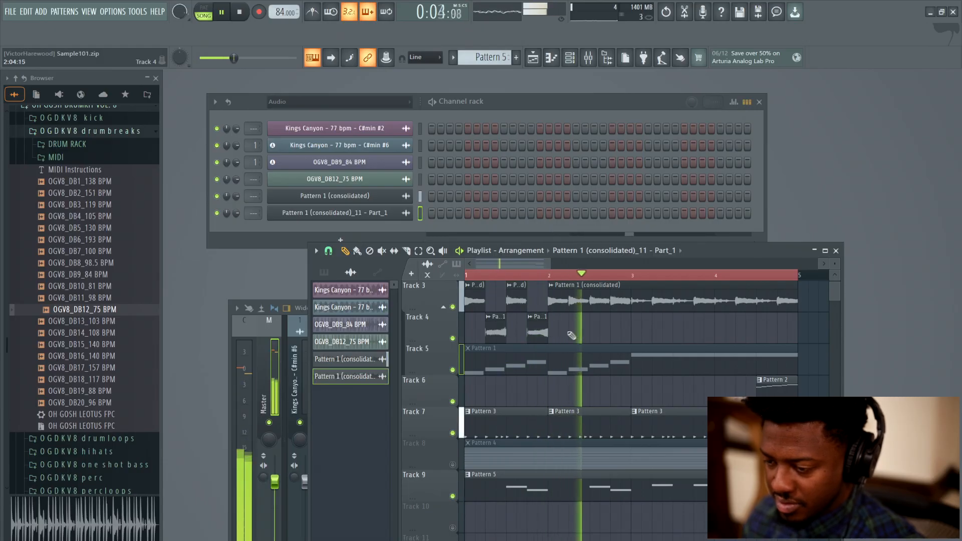
key(space)
drag(587, 333, 621, 335)
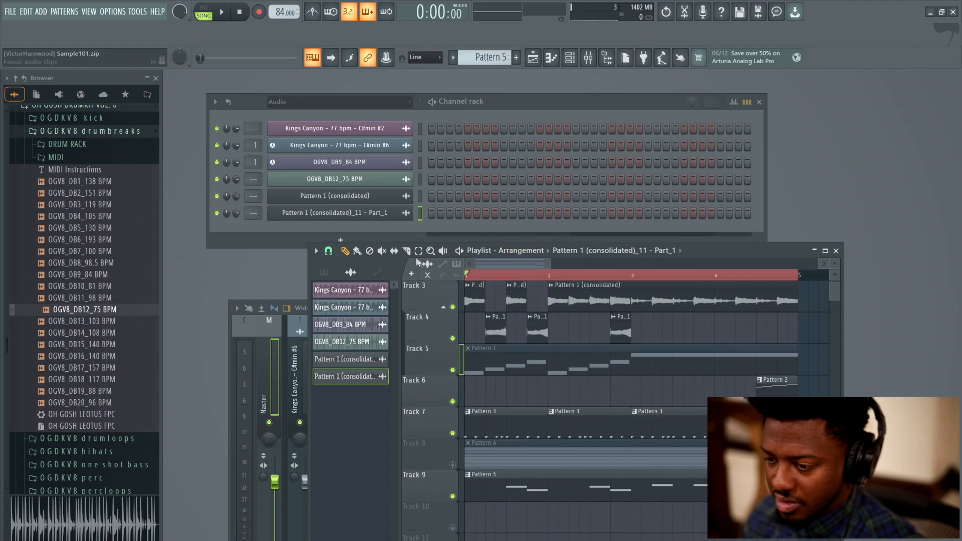
click(619, 297)
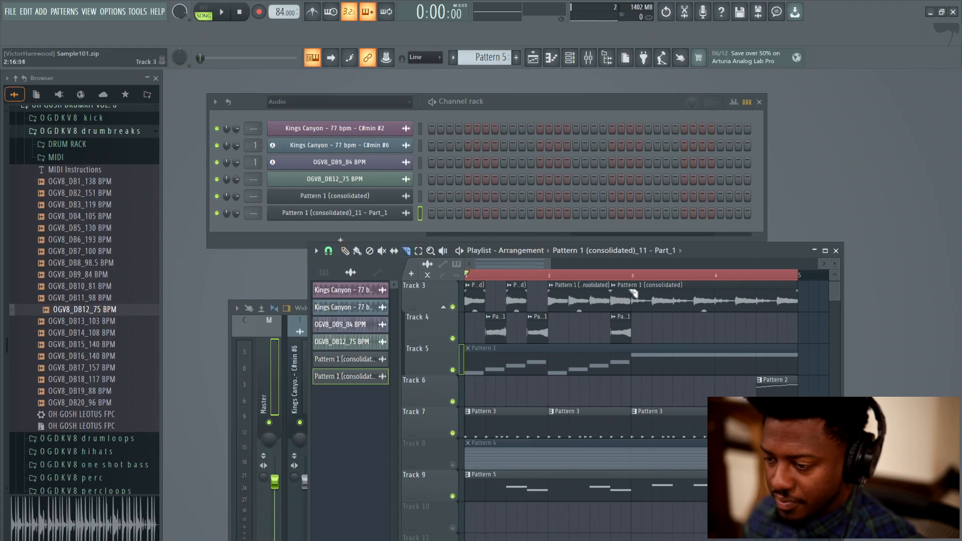
right_click(619, 305)
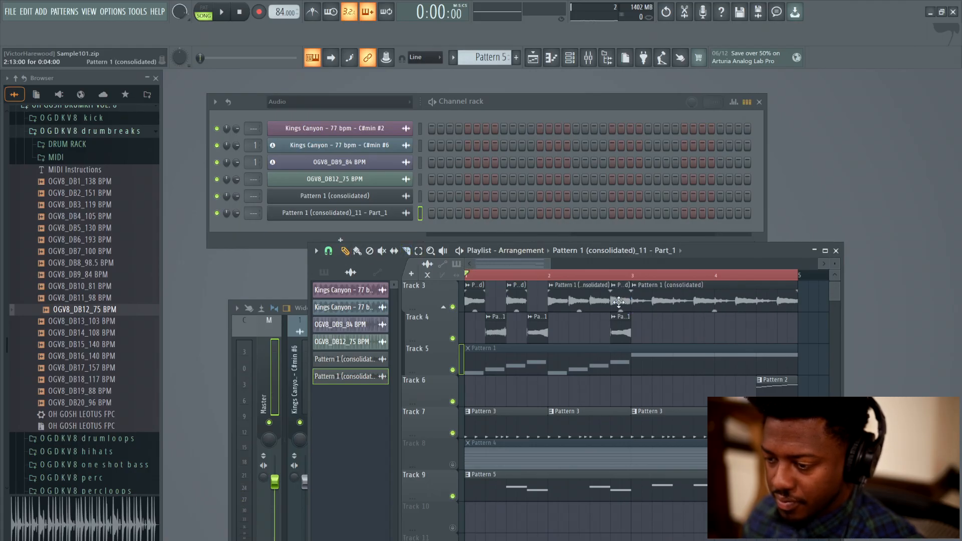
Play the arrangement with the reversed slices through the full four-bar loop and stop playback.
key(space)
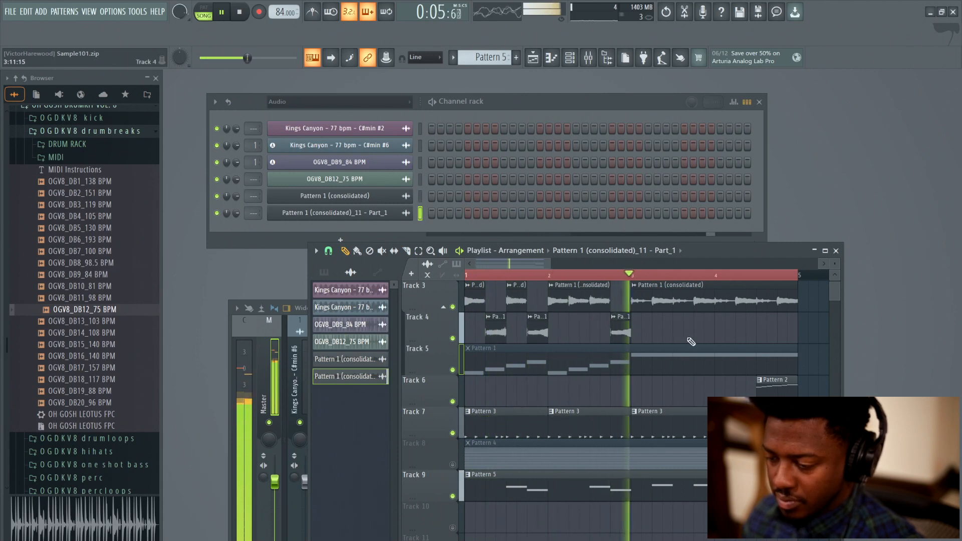
scroll(686, 335, up, 3)
scroll(688, 335, down, 2)
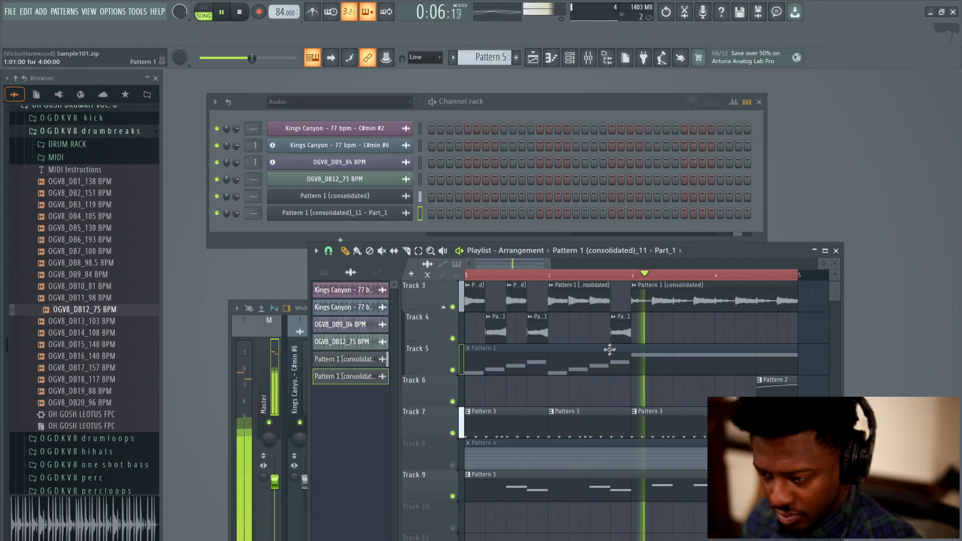
scroll(597, 279, down, 2)
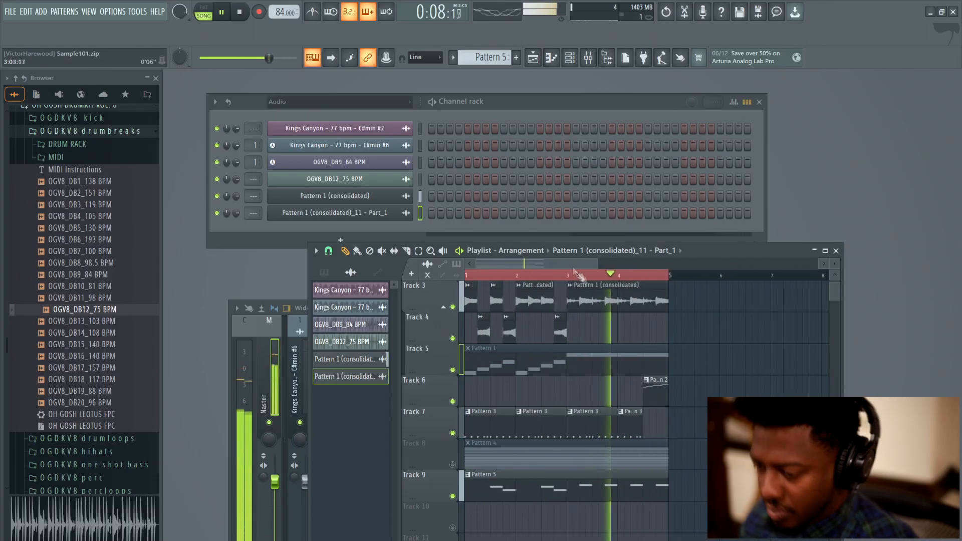
click(241, 13)
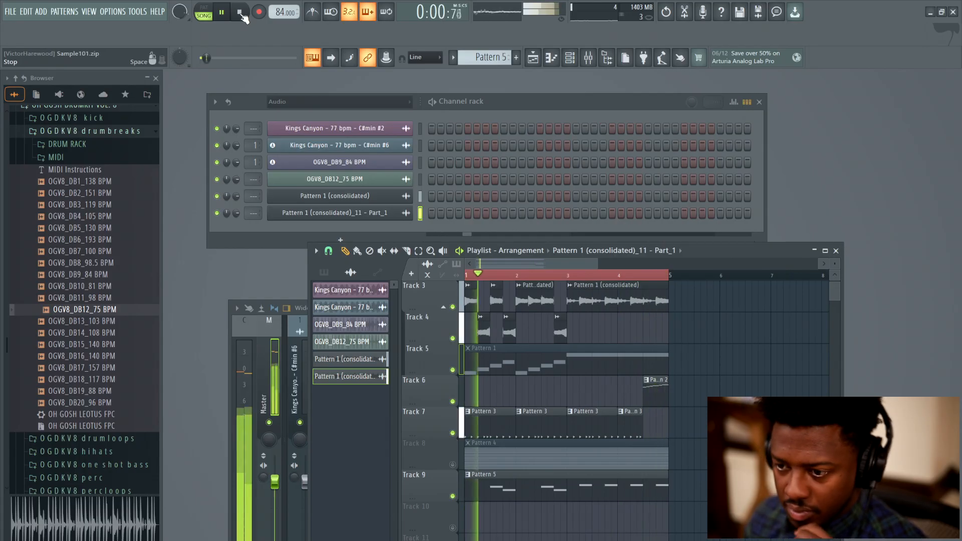
Export the project as the zipped loop package Sample101 in the Summer Samples folder, saving despite the duplicate sample names.
click(10, 11)
mouse_move(43, 118)
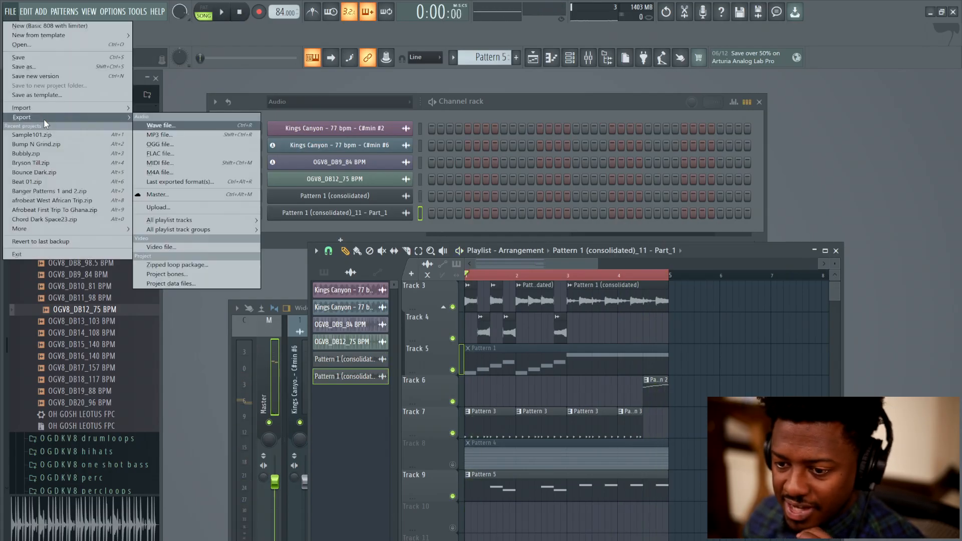
click(207, 264)
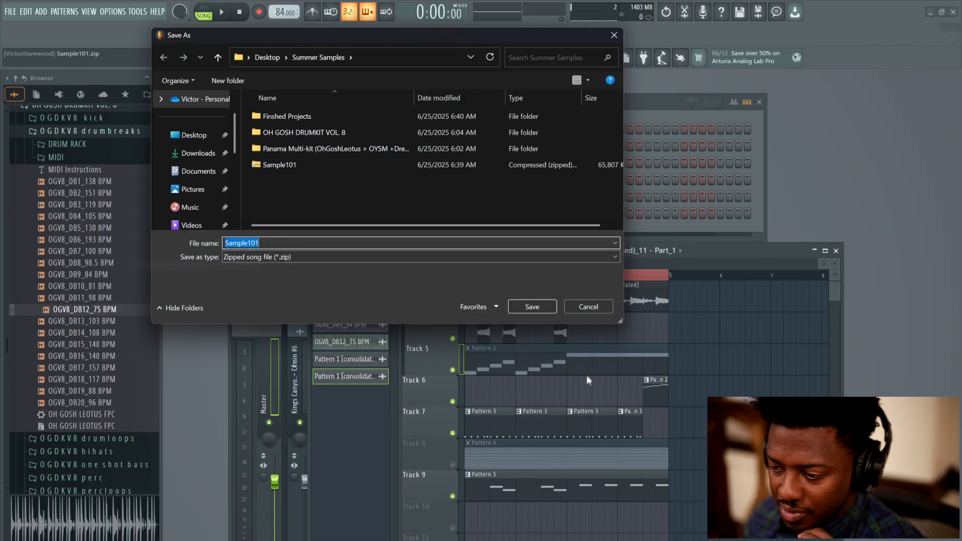
click(527, 307)
click(524, 295)
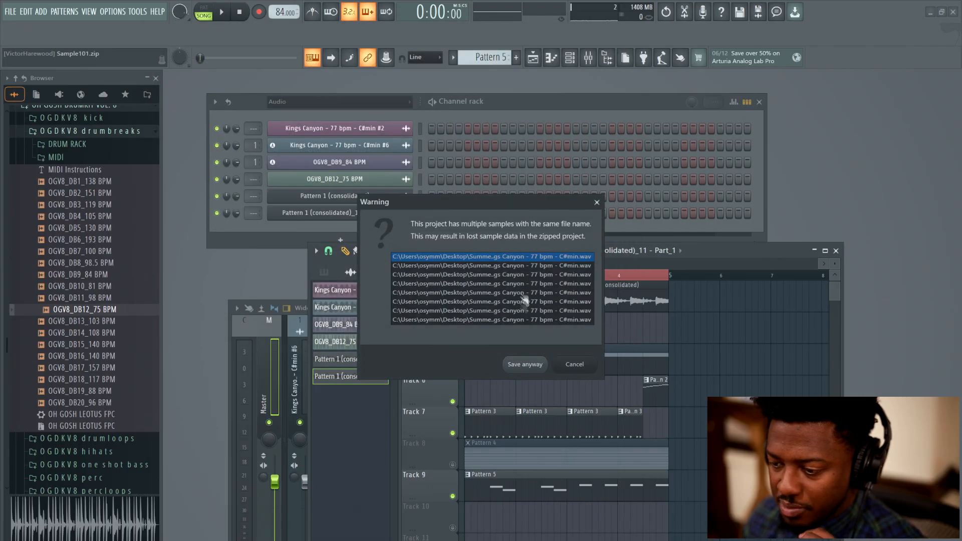
click(524, 364)
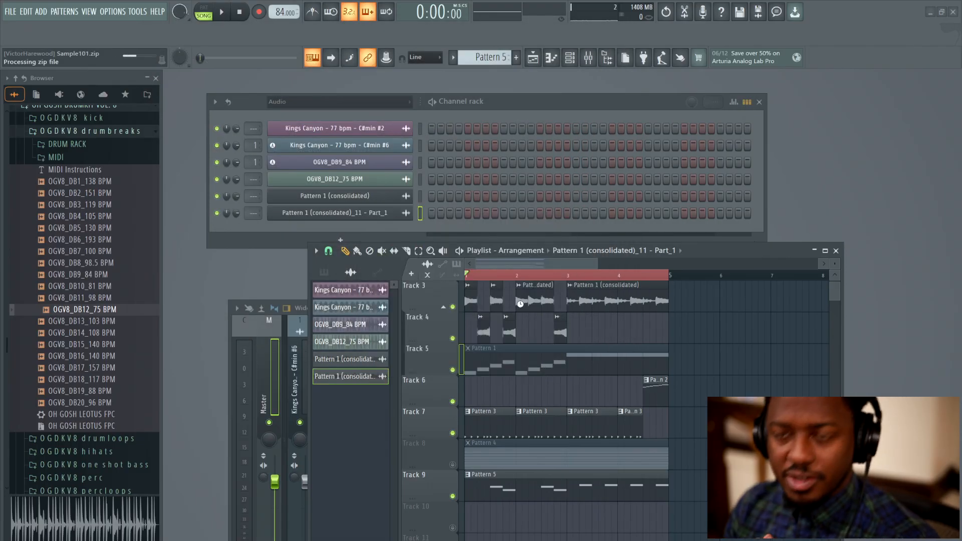